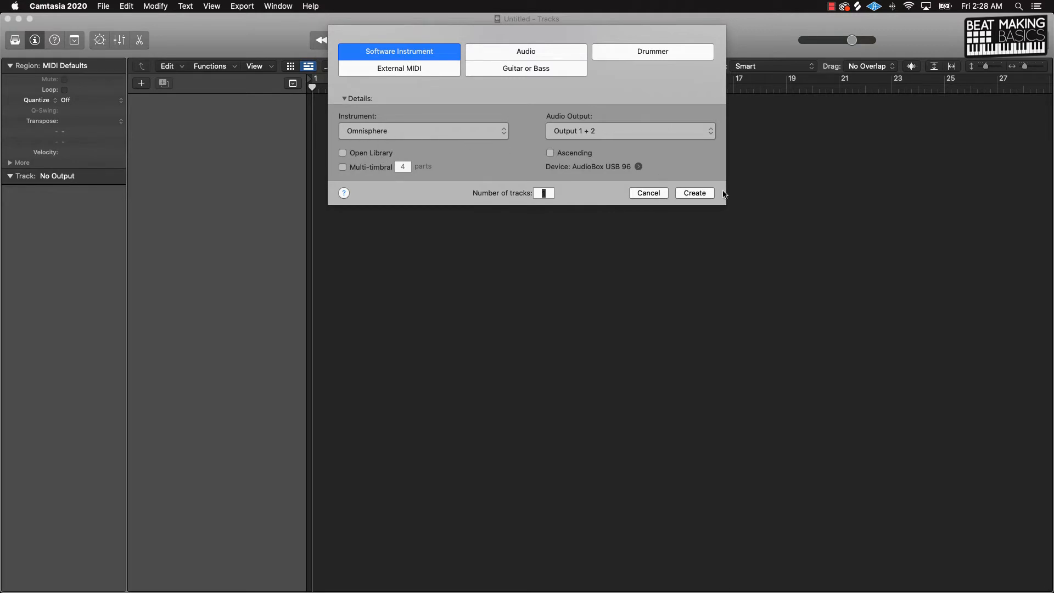
Create one software instrument track using Omnisphere on Output 1 + 2 and close its plug-in window.
{"action": "left_click", "coordinate": [684, 195]}
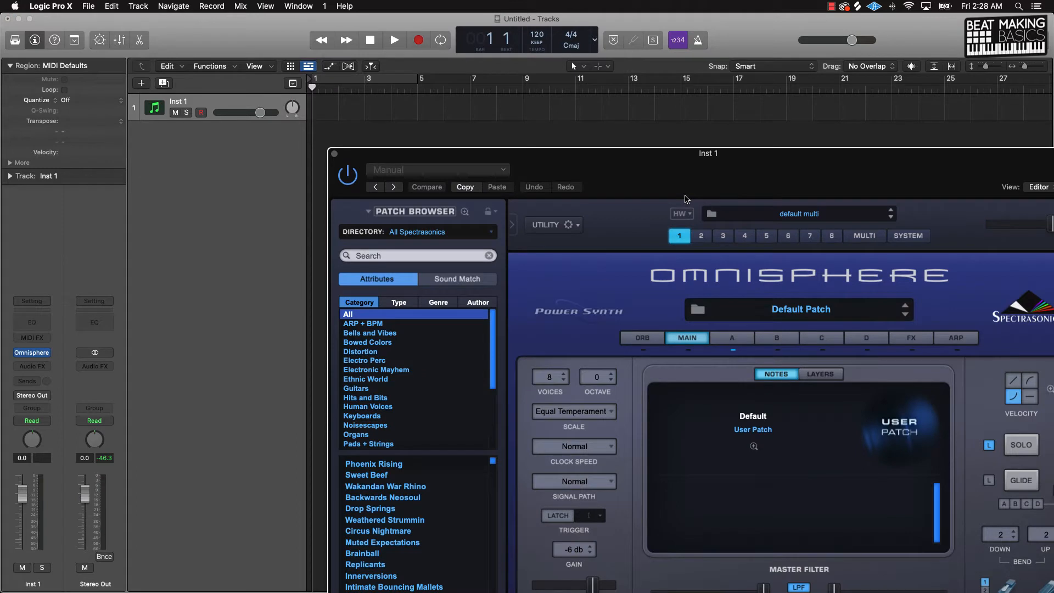
{"action": "left_click", "coordinate": [334, 154]}
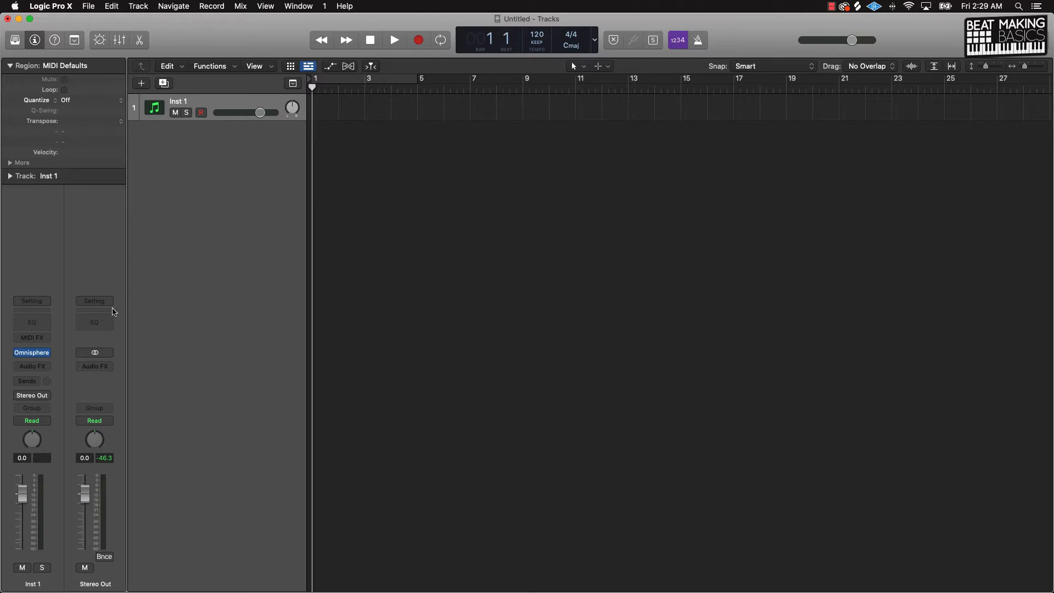
Insert the stereo version of iZotope's Vinyl as an audio effect on the Inst 1 track.
{"action": "left_click", "coordinate": [40, 367]}
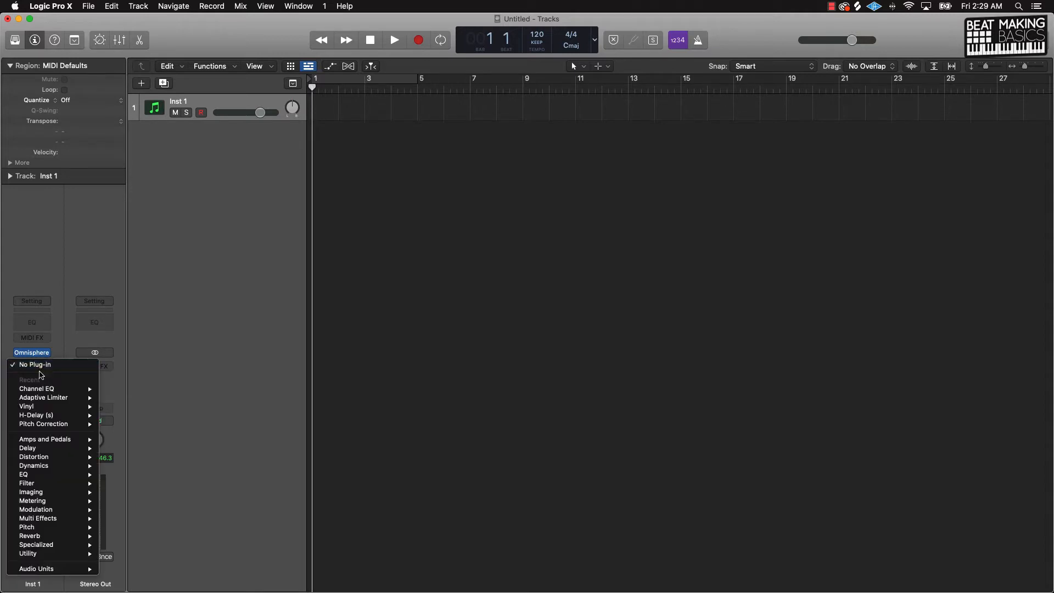
{"action": "mouse_move", "coordinate": [82, 570]}
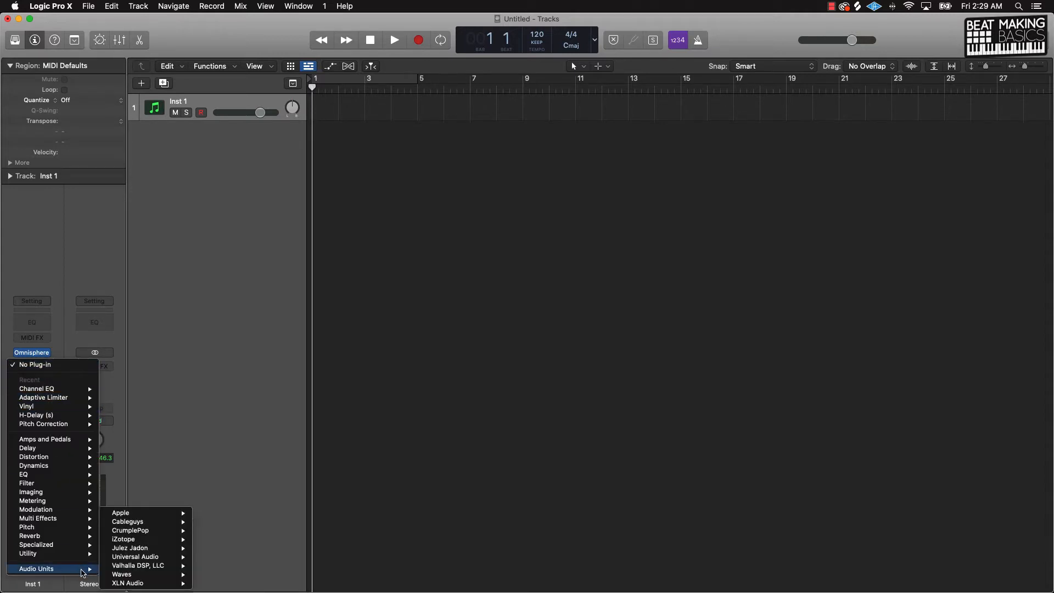
{"action": "mouse_move", "coordinate": [139, 571]}
{"action": "mouse_move", "coordinate": [145, 541]}
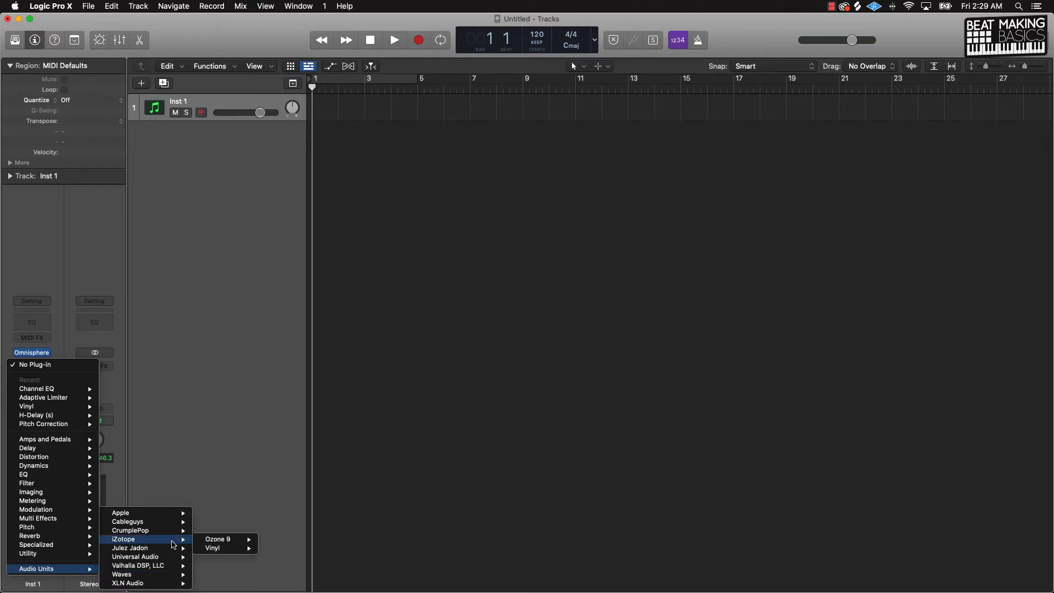
{"action": "mouse_move", "coordinate": [226, 550]}
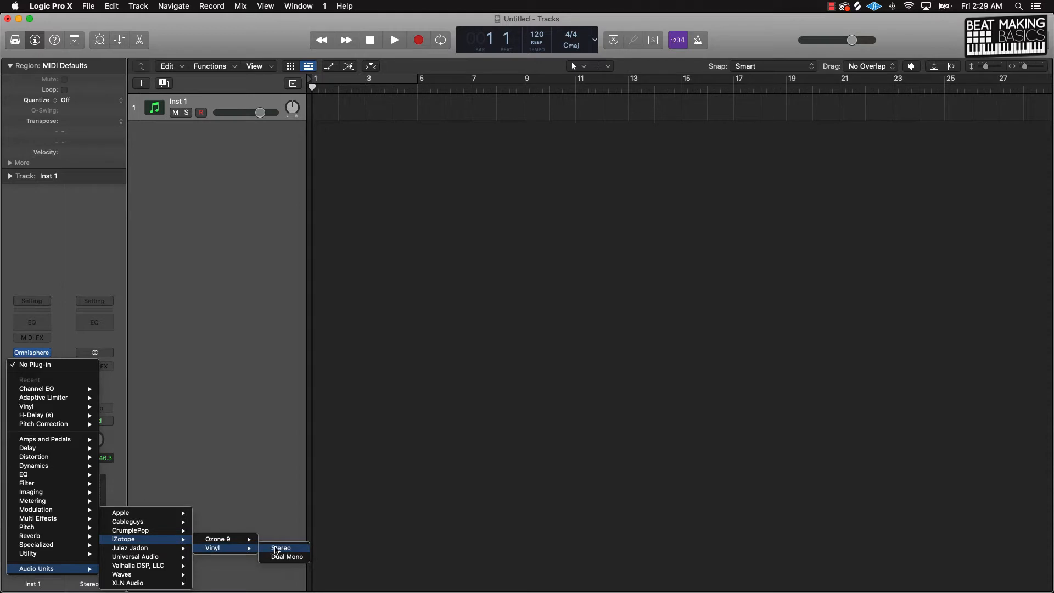
{"action": "left_click", "coordinate": [276, 550]}
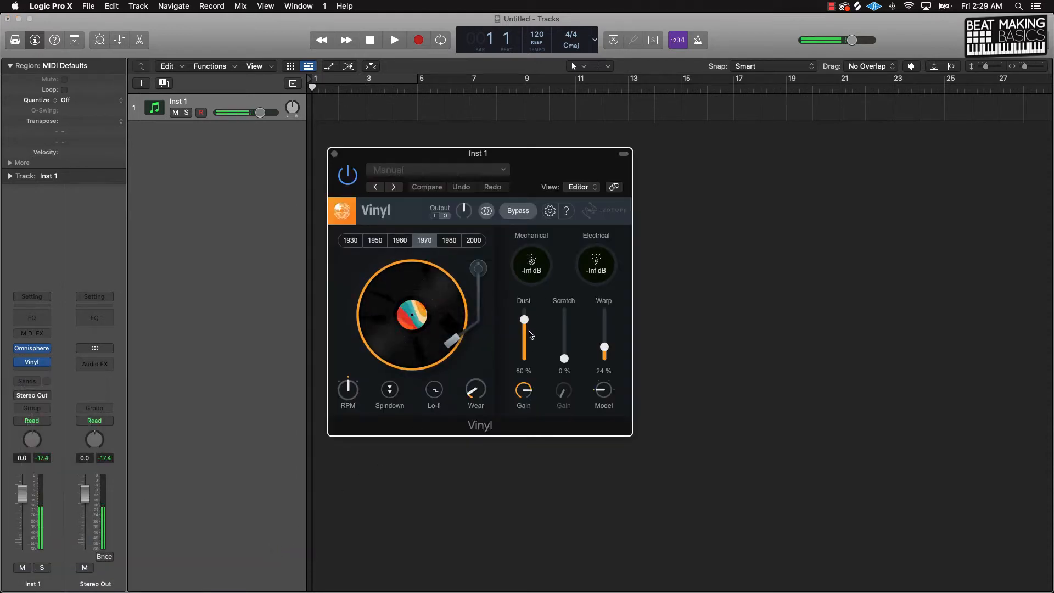
Set Vinyl's Dust to 0 % and Warp to 53 %, raise its Wear slightly, and close the plug-in window.
{"action": "left_click_drag", "start_coordinate": [524, 320], "coordinate": [539, 379]}
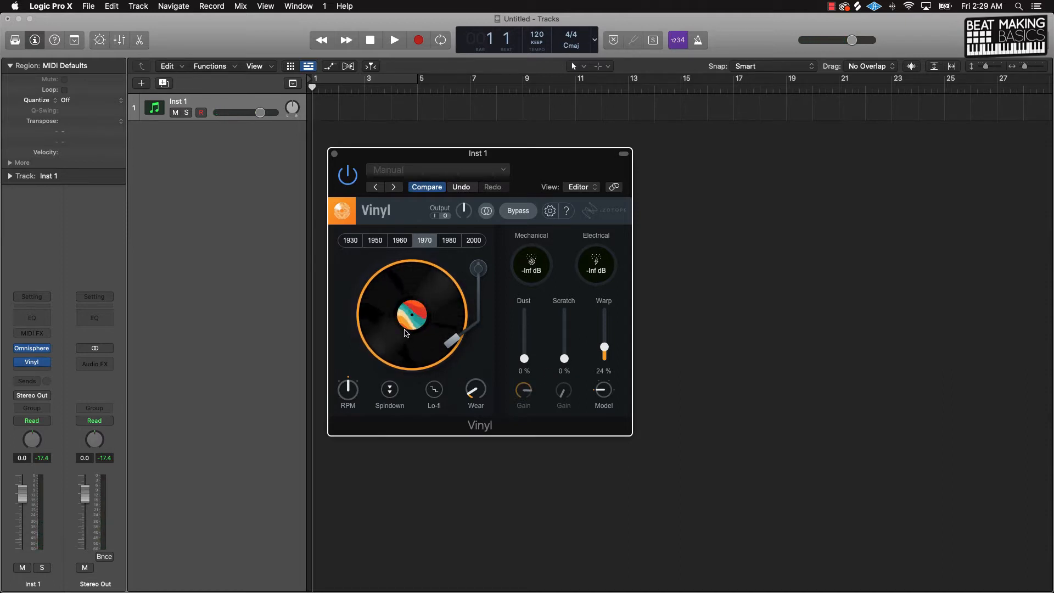
{"action": "left_click_drag", "start_coordinate": [603, 346], "coordinate": [600, 336]}
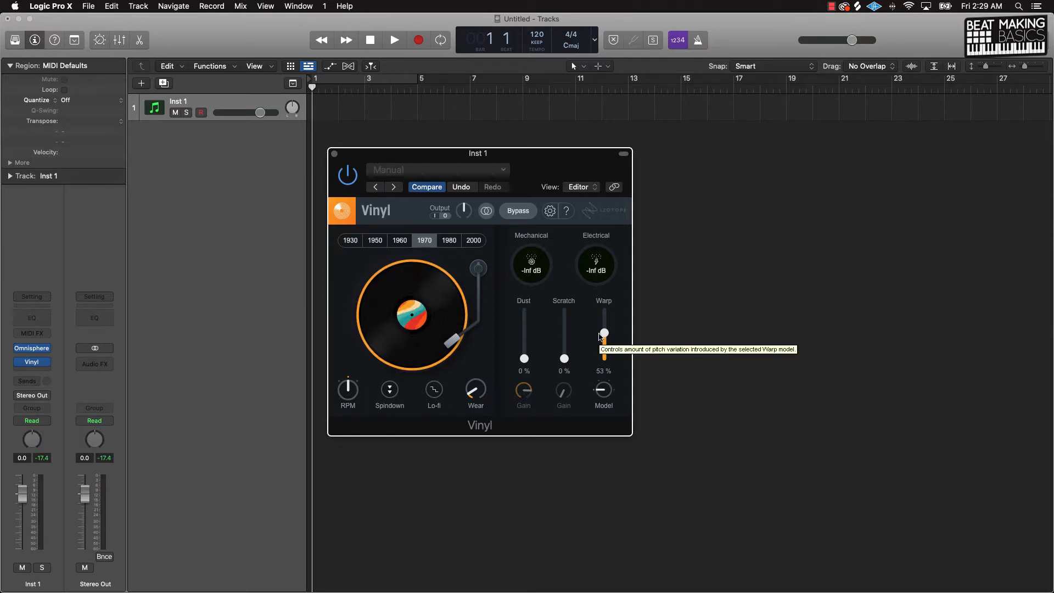
{"action": "mouse_move", "coordinate": [473, 388]}
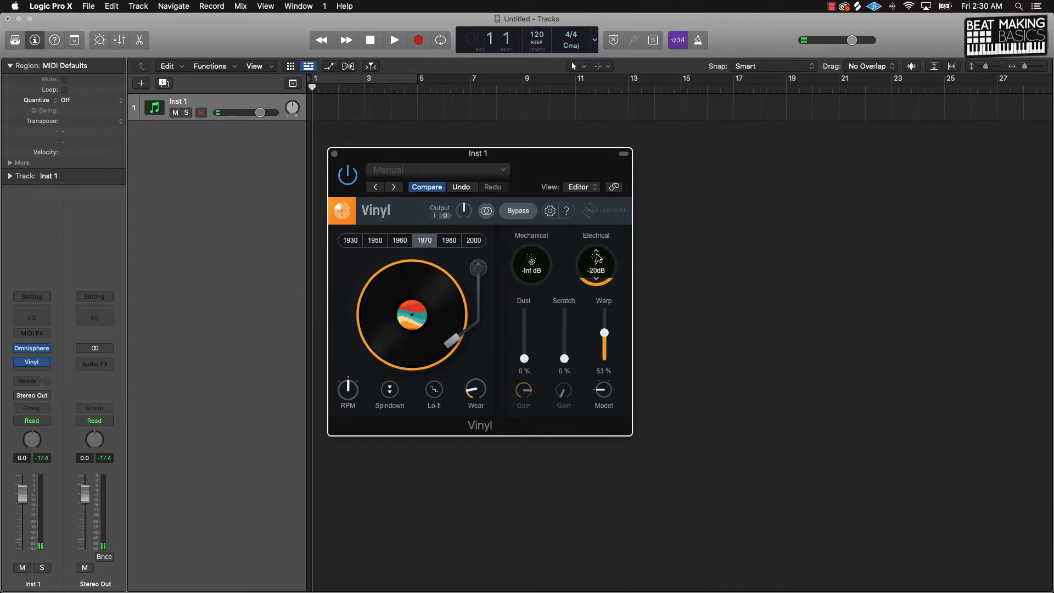
{"action": "left_click", "coordinate": [334, 153]}
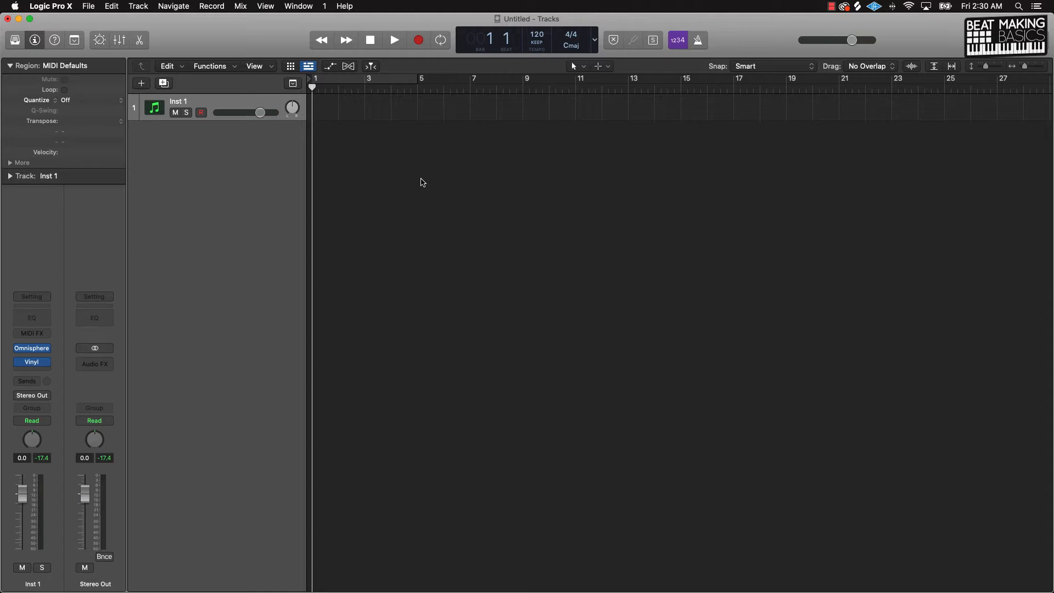
Bypass the Vinyl effect, and with Omnisphere open set the Inst 1 track's MIDI channel to 1.
{"action": "left_click", "coordinate": [19, 362]}
{"action": "left_click", "coordinate": [33, 349]}
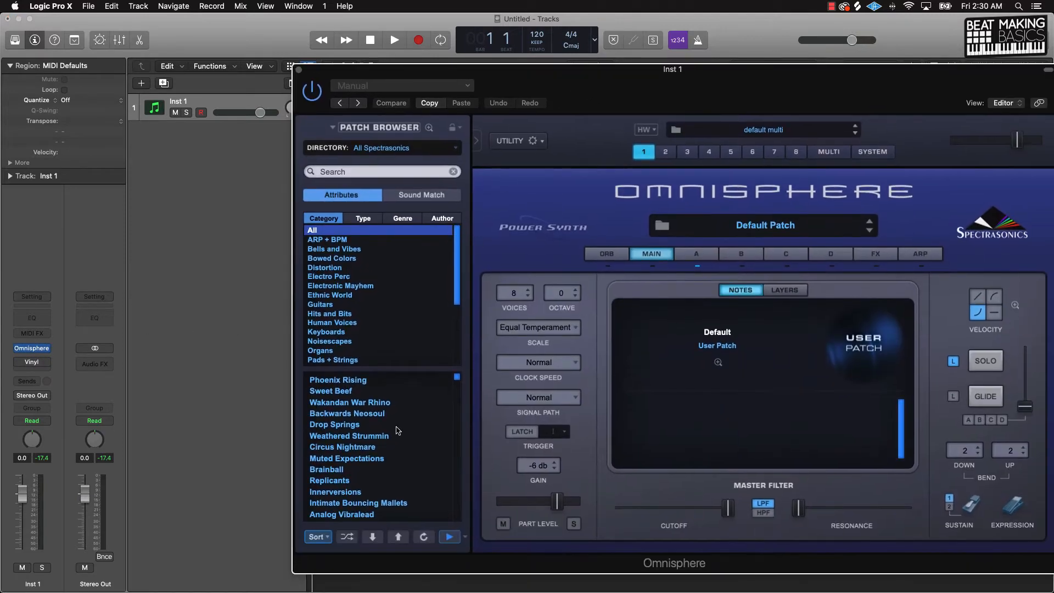
{"action": "left_click", "coordinate": [10, 176]}
{"action": "left_click", "coordinate": [68, 224]}
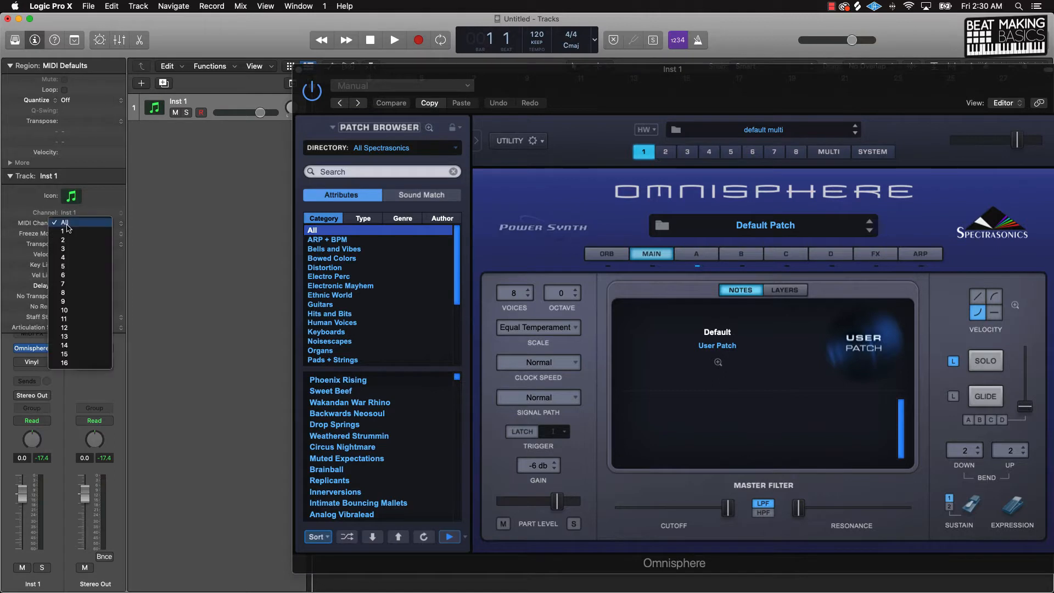
{"action": "left_click", "coordinate": [70, 234]}
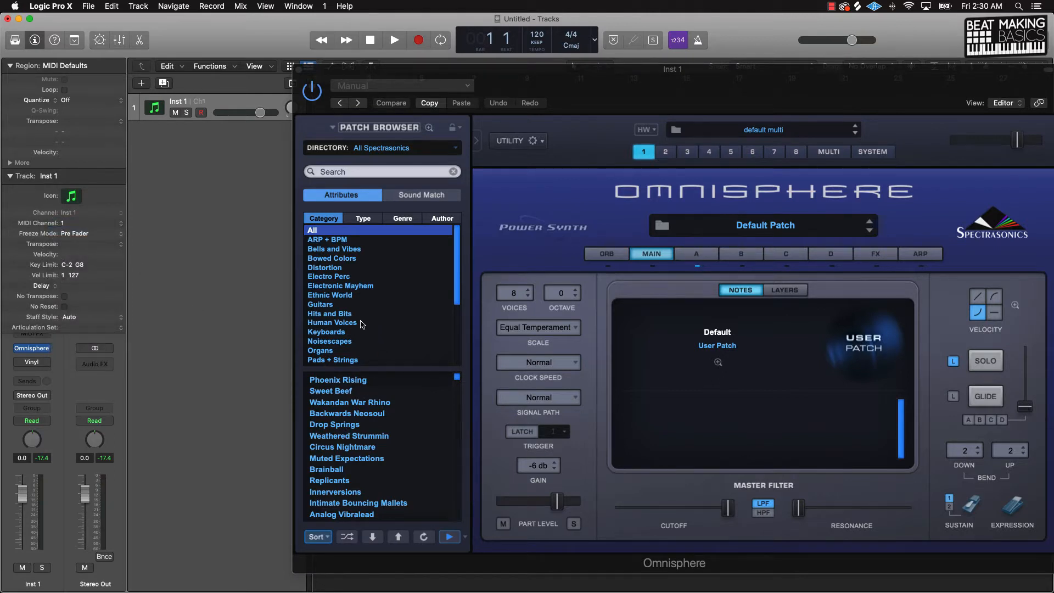
Load the Jazz Guitar Octaves a patch from Omnisphere's Guitars category and close the plug-in window.
{"action": "left_click", "coordinate": [354, 305]}
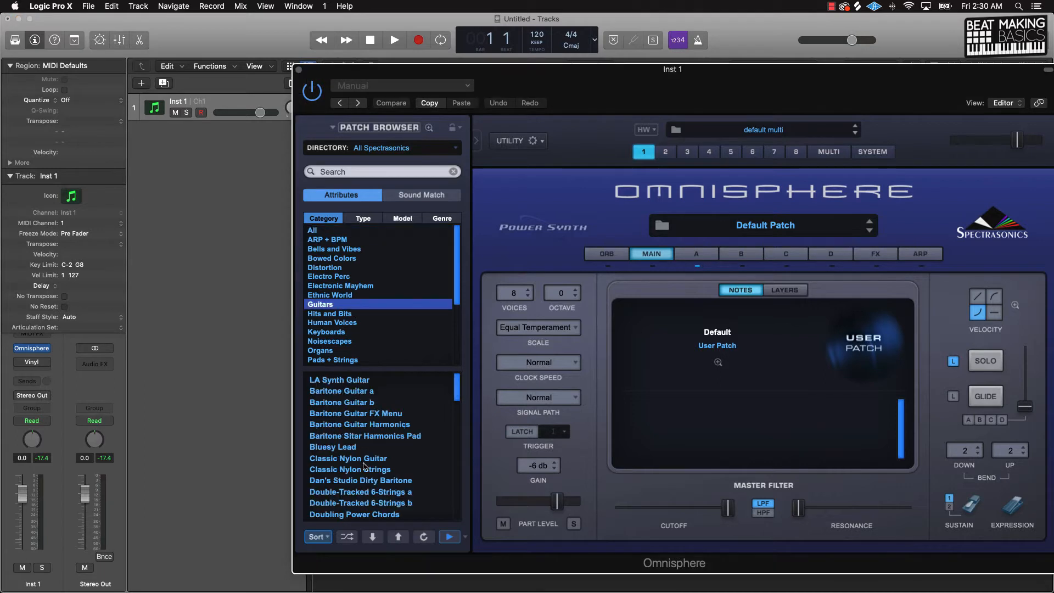
{"action": "scroll", "coordinate": [364, 465], "scroll_direction": "down", "scroll_amount": 10}
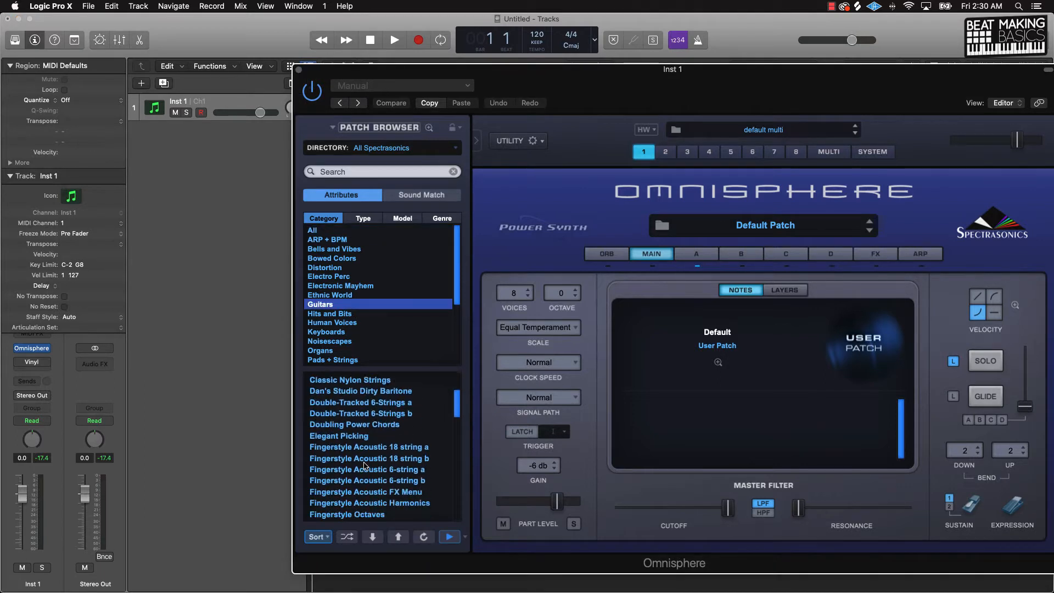
{"action": "scroll", "coordinate": [365, 465], "scroll_direction": "down", "scroll_amount": 2}
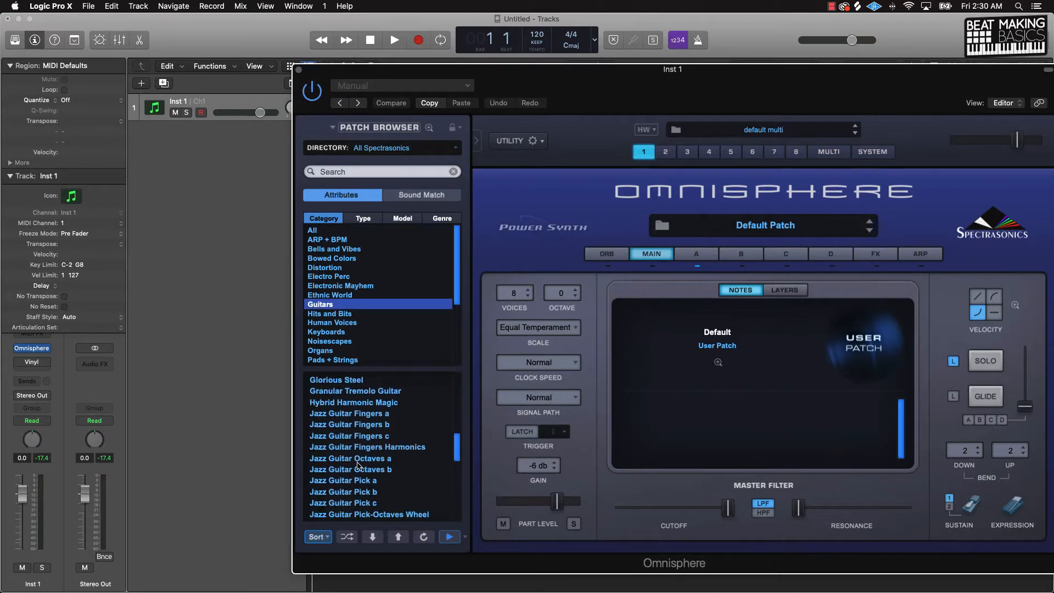
{"action": "left_click", "coordinate": [362, 460]}
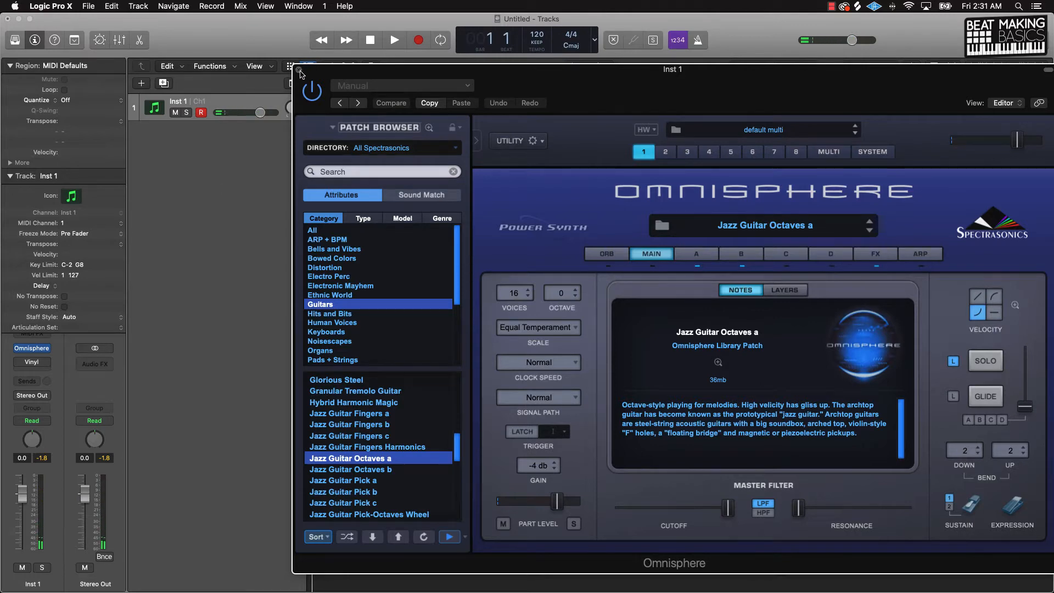
{"action": "left_click", "coordinate": [298, 70]}
Turn on the cycle area and extend it to span from bar 1 to bar 9.
{"action": "left_click", "coordinate": [398, 79]}
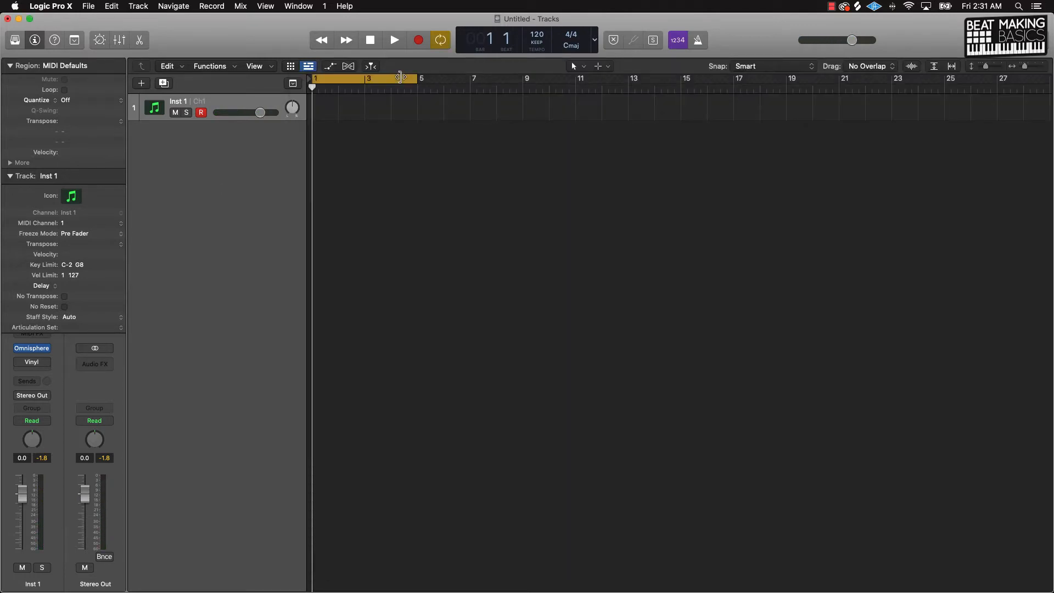
{"action": "left_click_drag", "start_coordinate": [414, 81], "coordinate": [518, 86]}
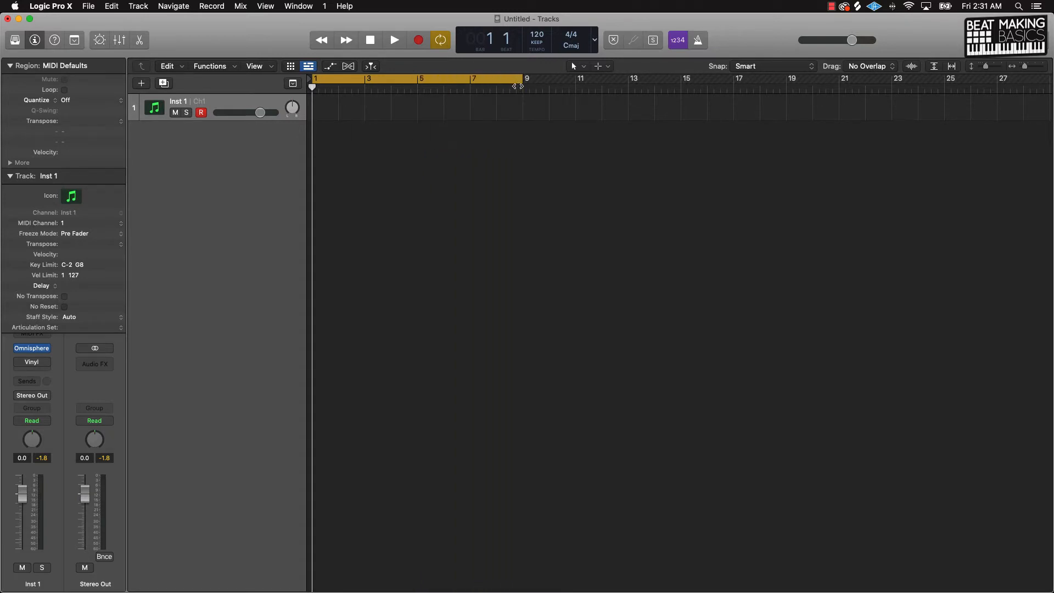
Show the Musical Typing window, switch it to the piano keyboard view, and widen it to display more octaves.
{"action": "key", "text": "super+k"}
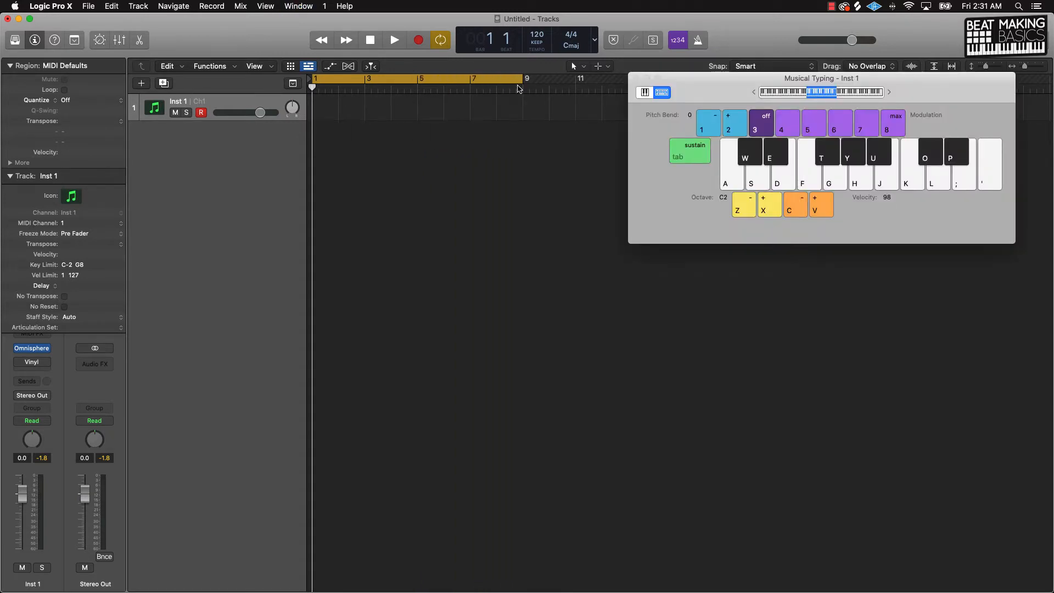
{"action": "left_click", "coordinate": [644, 93]}
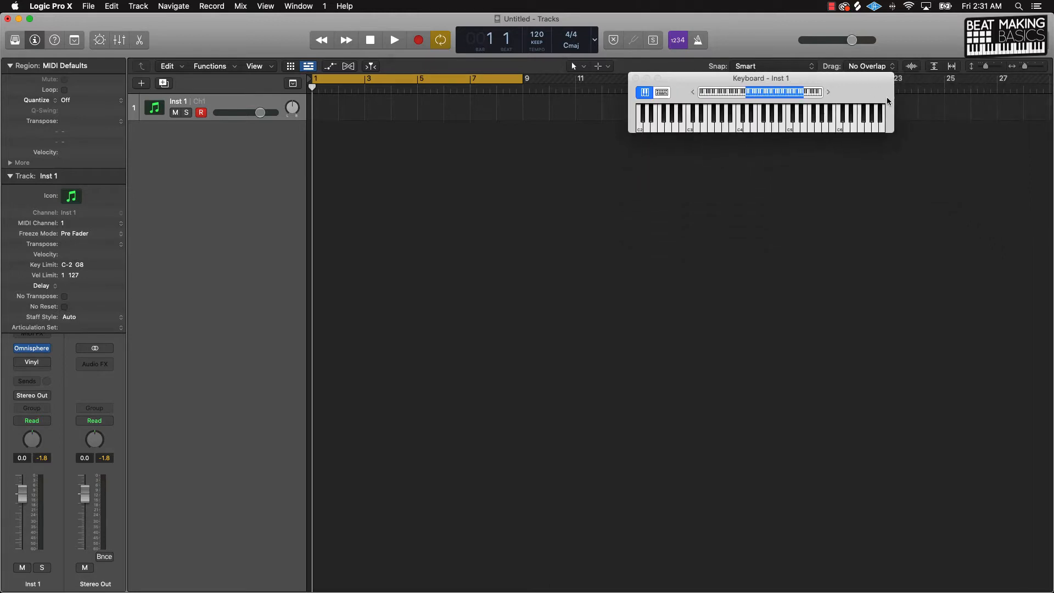
{"action": "left_click_drag", "start_coordinate": [894, 102], "coordinate": [1038, 101]}
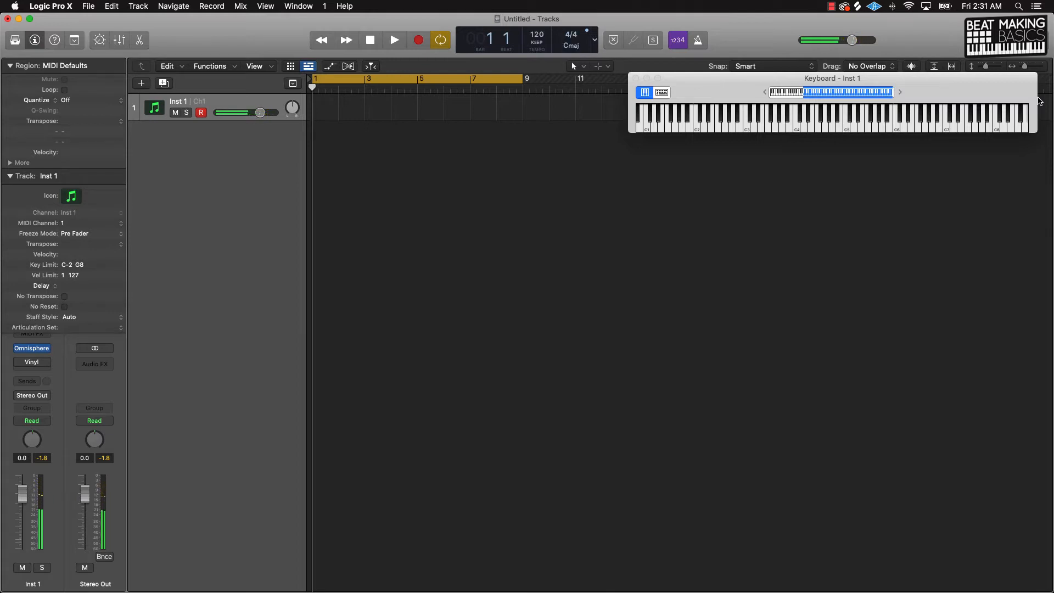
Lower the tempo to 94 BPM and try recording a guitar take on Inst 1, deleting the resulting region.
{"action": "key", "text": "r"}
{"action": "key", "text": "space"}
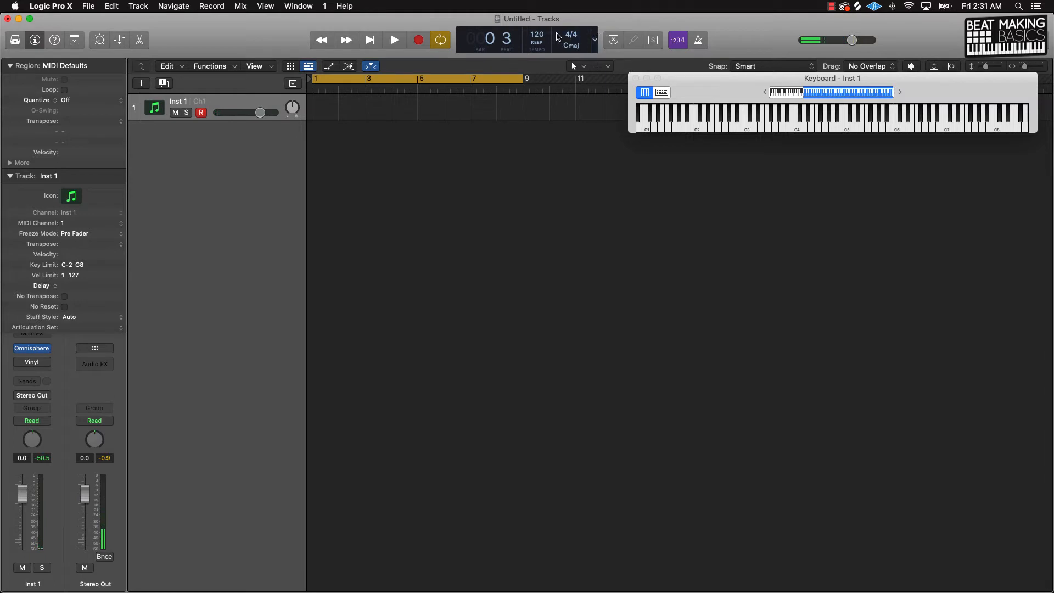
{"action": "left_click_drag", "start_coordinate": [538, 36], "coordinate": [538, 53]}
{"action": "key", "text": "r"}
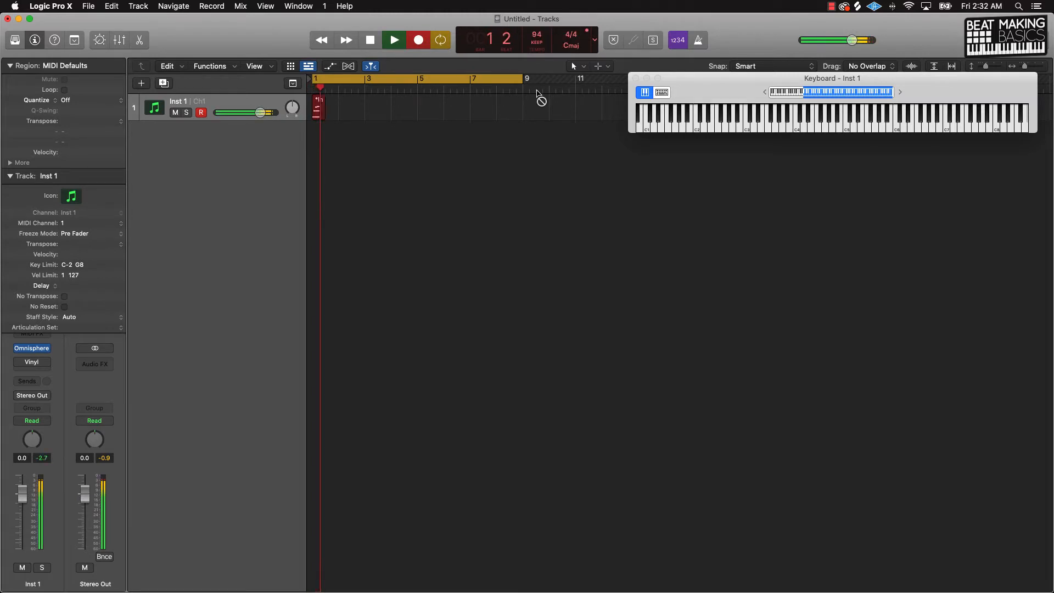
{"action": "key", "text": "space"}
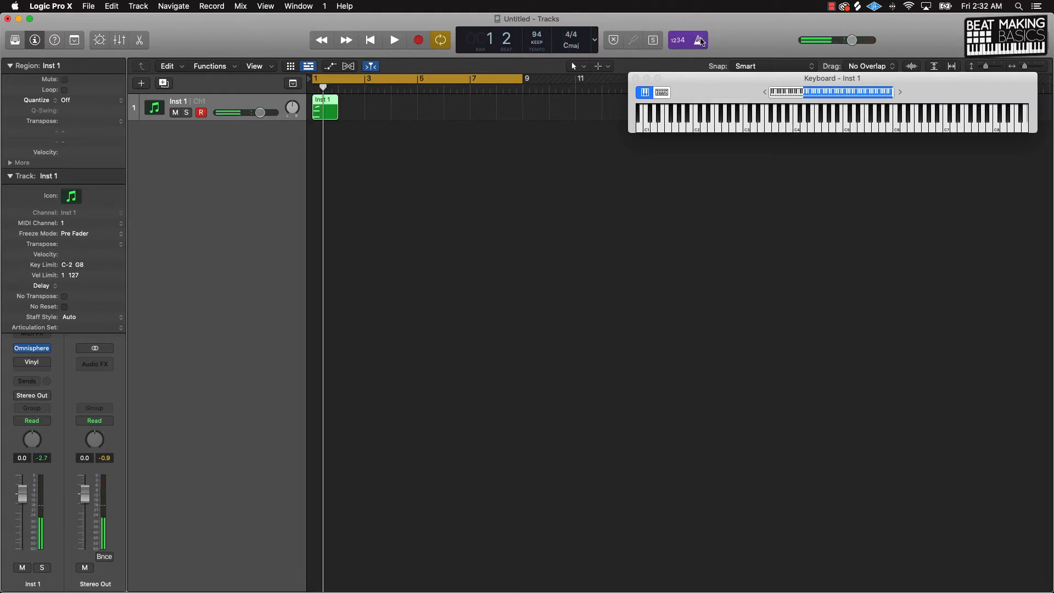
{"action": "key", "text": "Delete"}
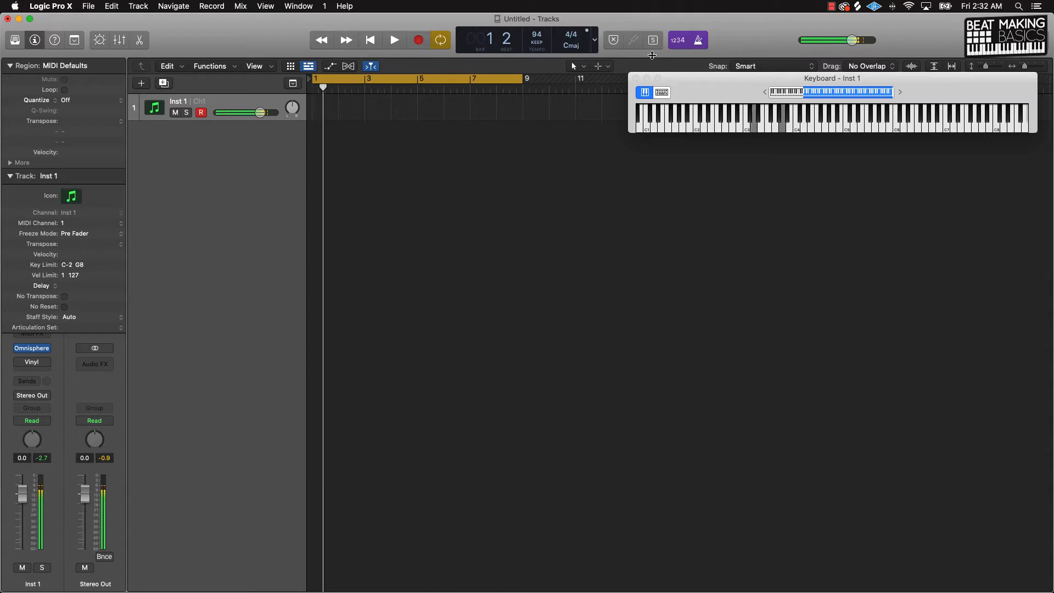
Record and delete another short take on Inst 1, and set the tempo to 75 BPM.
{"action": "key", "text": "r"}
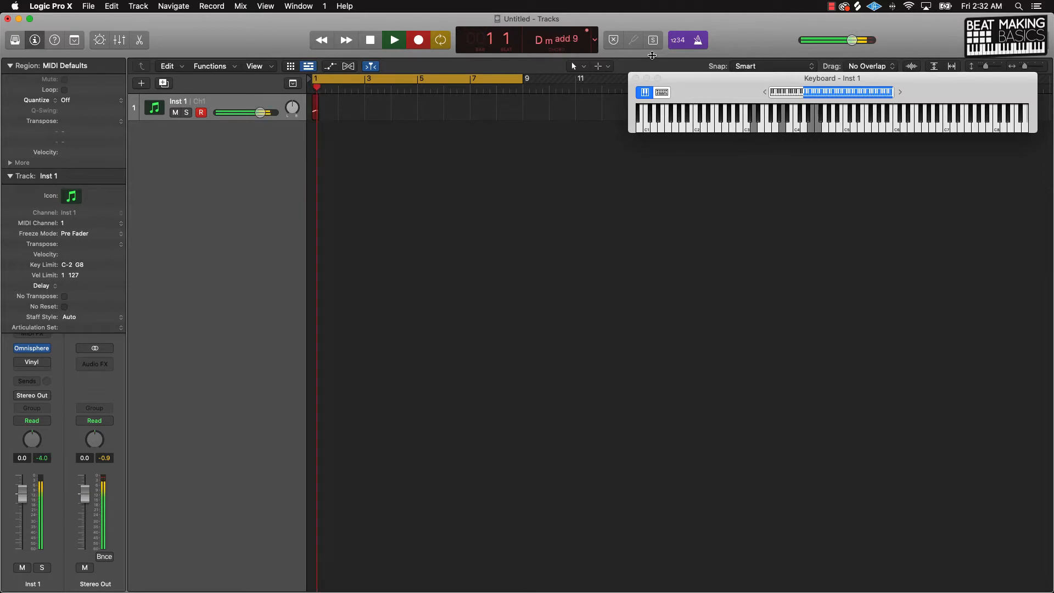
{"action": "key", "text": "space"}
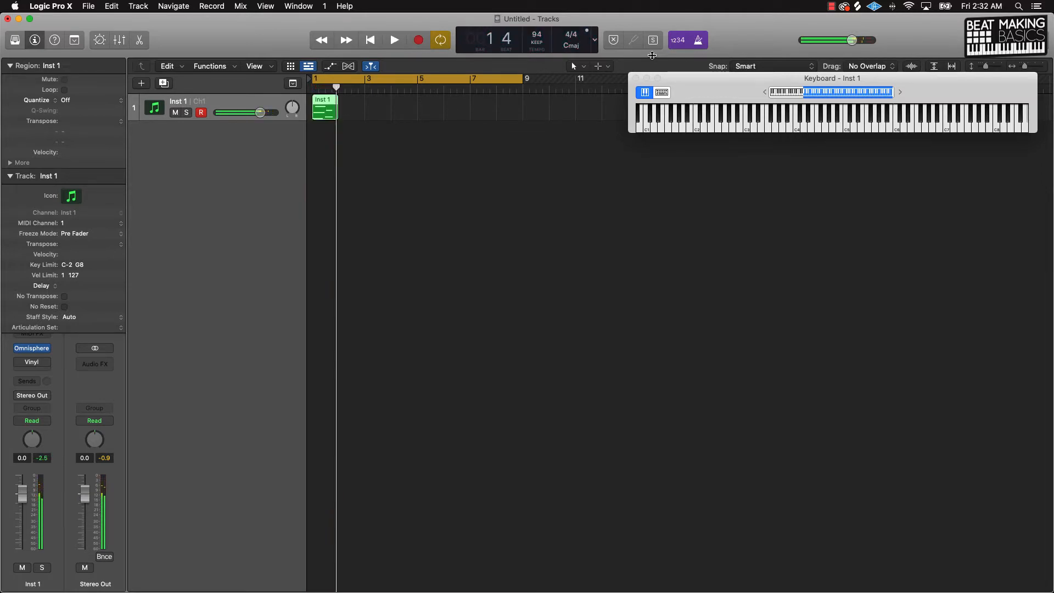
{"action": "key", "text": "Delete"}
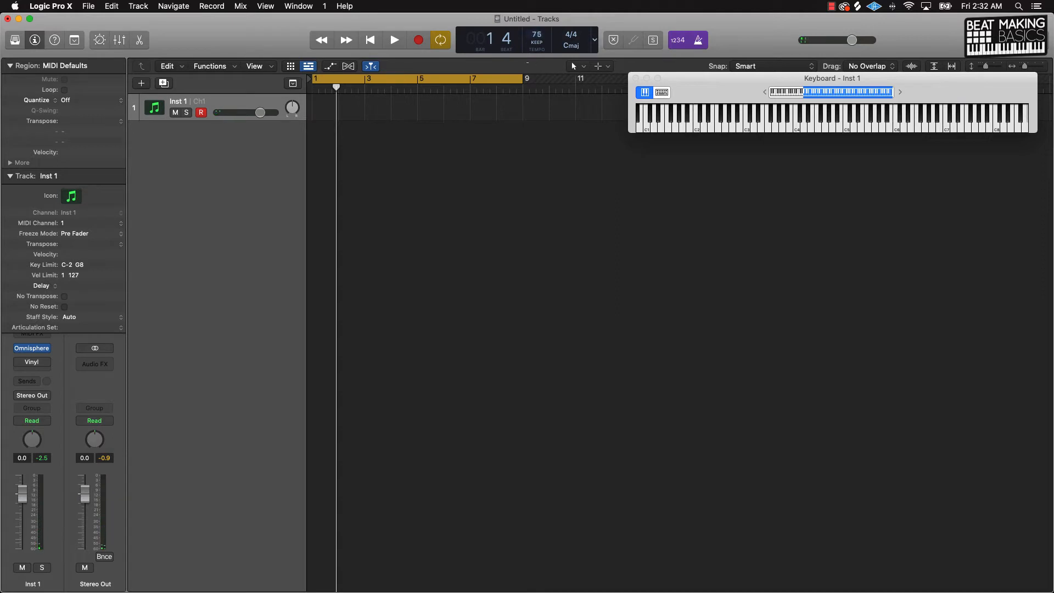
Record a four-bar jazz guitar melody with chords on the Inst 1 track, starting at bar 1.
{"action": "key", "text": "r"}
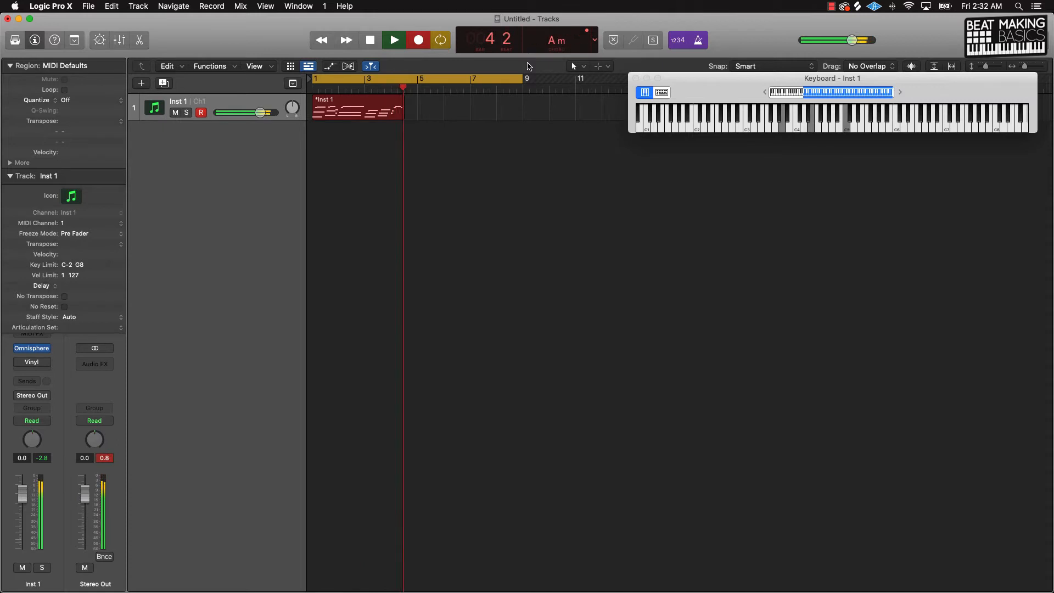
{"action": "key", "text": "space"}
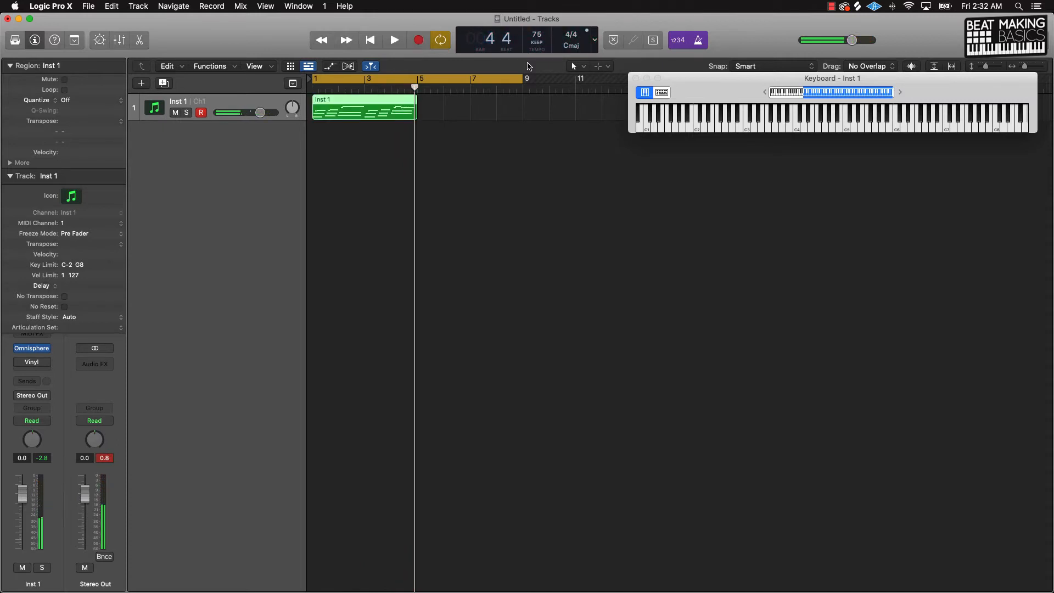
Open the recorded region in the Piano Roll and delete the stray short note at the start of bar 4.
{"action": "double_click", "coordinate": [372, 119]}
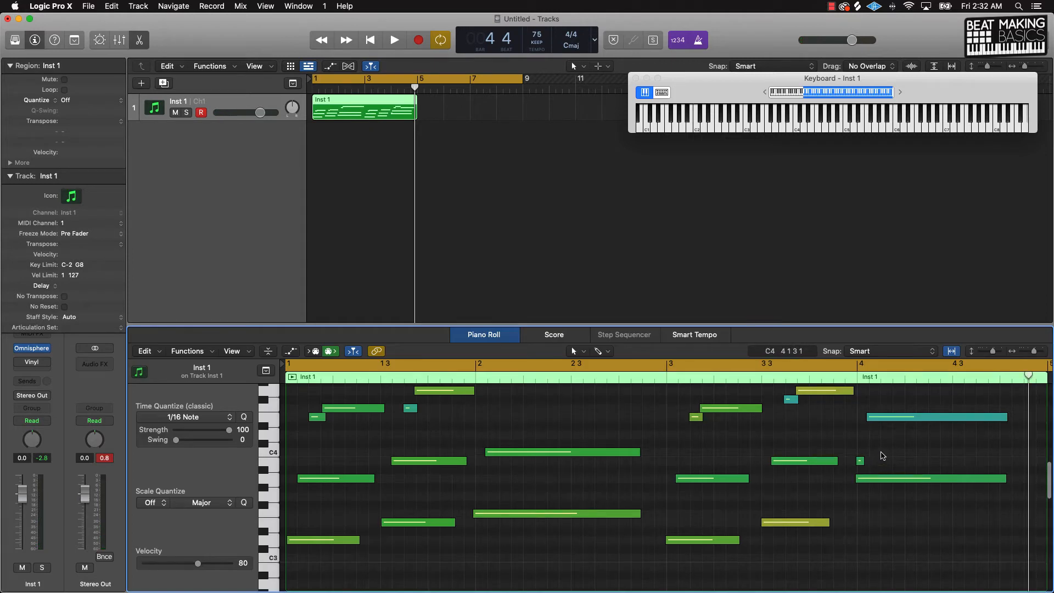
{"action": "left_click", "coordinate": [859, 462]}
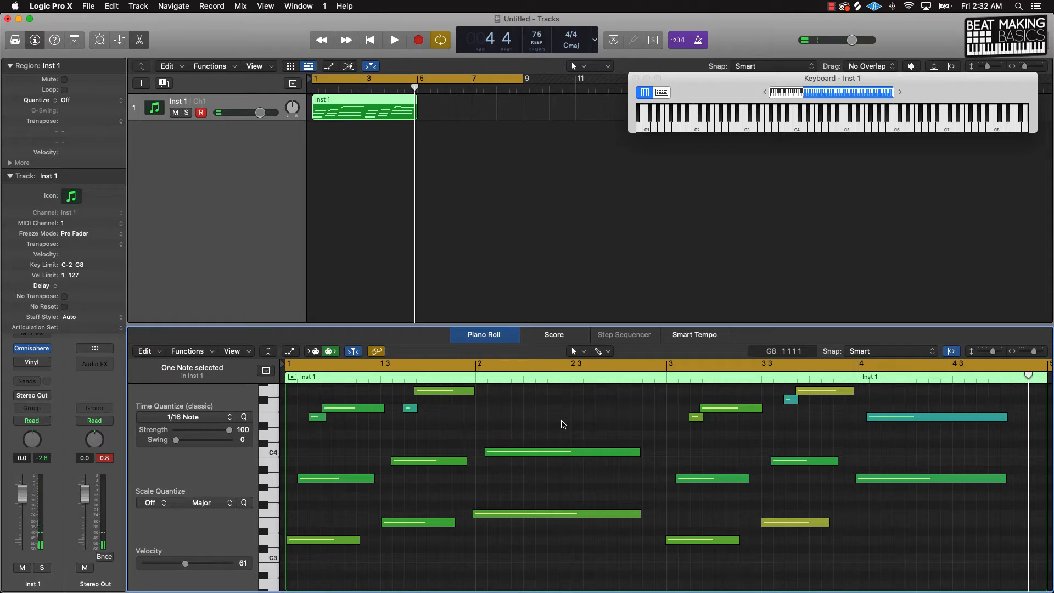
Quantize all notes of the recorded guitar region to 1/16 Swing A.
{"action": "key", "text": "super+a"}
{"action": "left_click", "coordinate": [195, 420]}
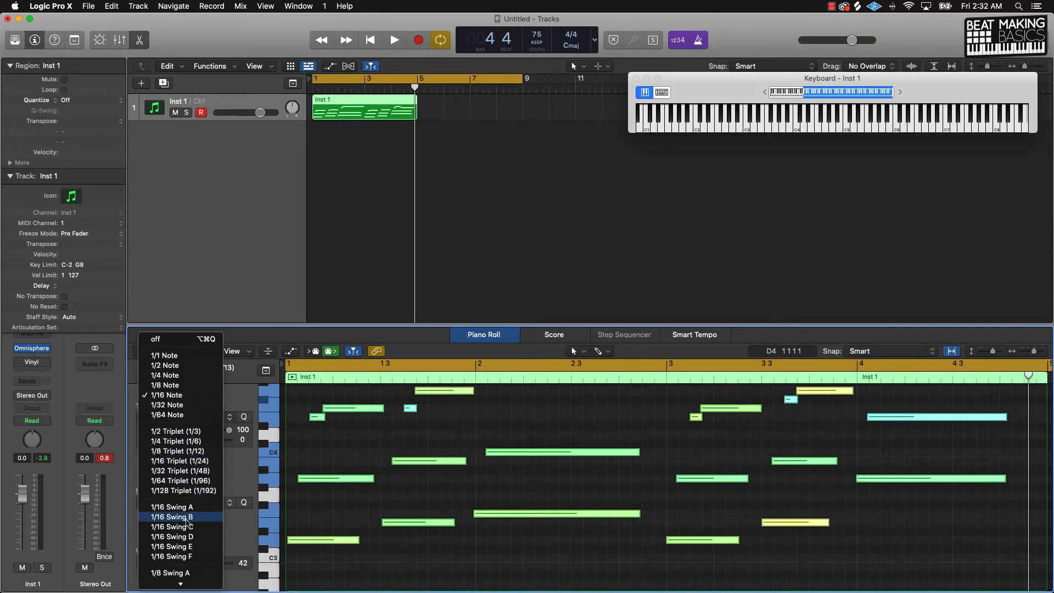
{"action": "left_click", "coordinate": [188, 510]}
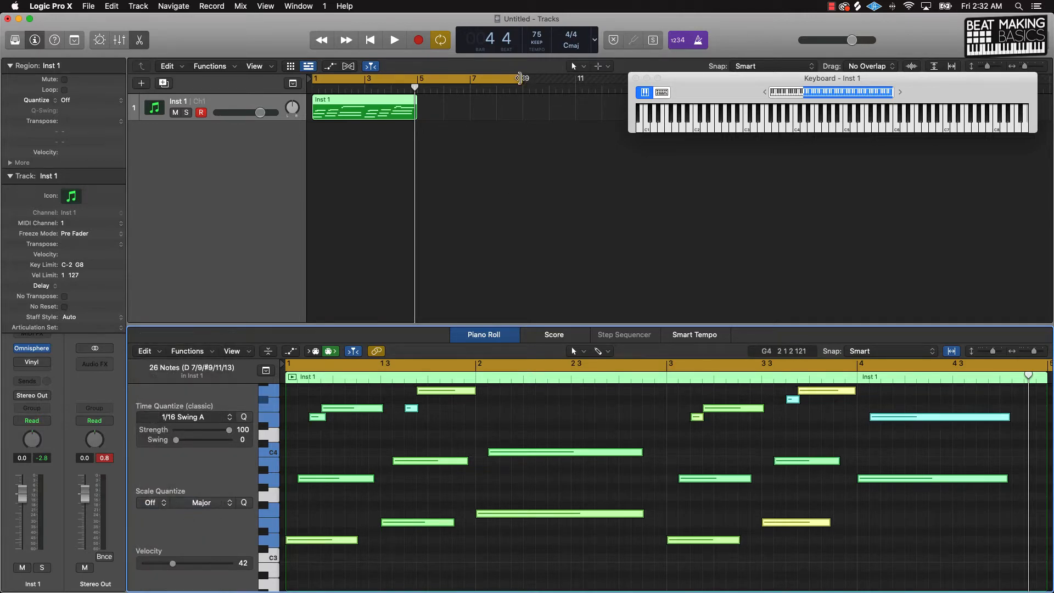
Shorten the cycle range to four bars, from bar 1 to bar 5, and play the quantized guitar loop.
{"action": "left_click_drag", "start_coordinate": [521, 78], "coordinate": [417, 78]}
{"action": "key", "text": "space"}
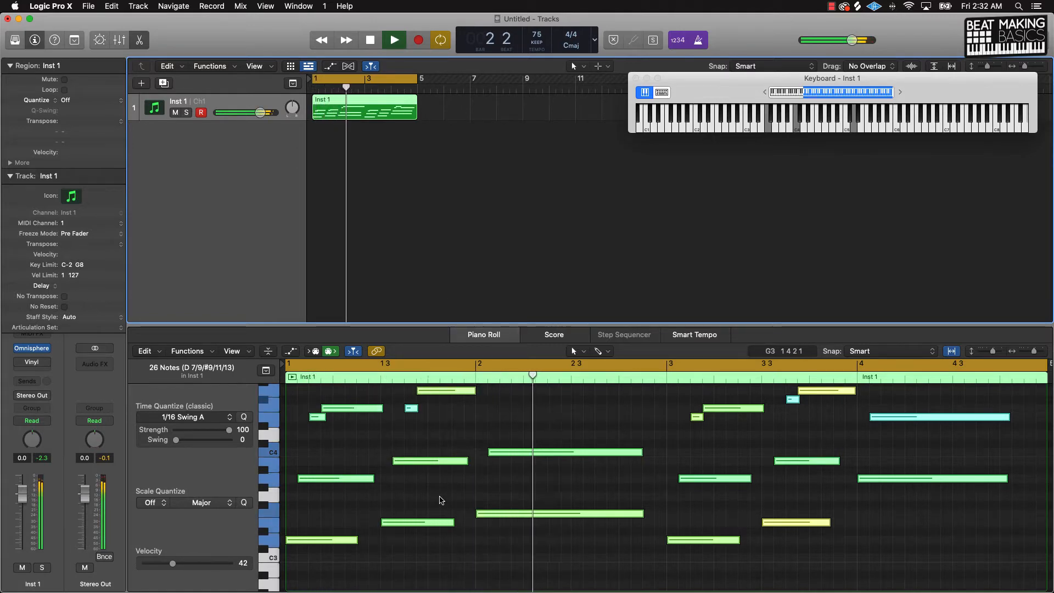
{"action": "scroll", "coordinate": [483, 499], "scroll_direction": "up", "scroll_amount": 5}
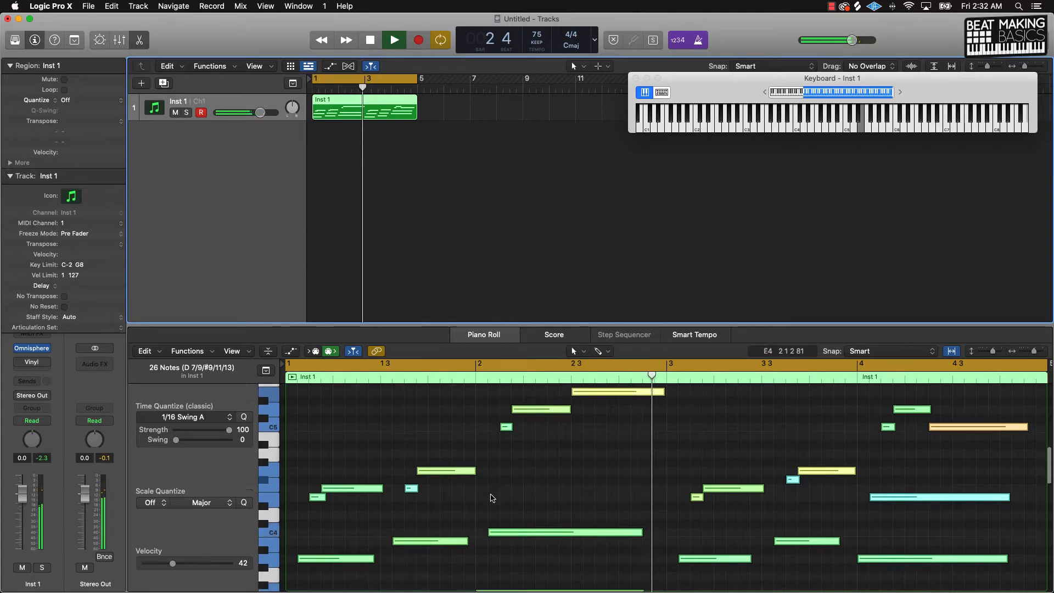
{"action": "scroll", "coordinate": [492, 498], "scroll_direction": "down", "scroll_amount": 3}
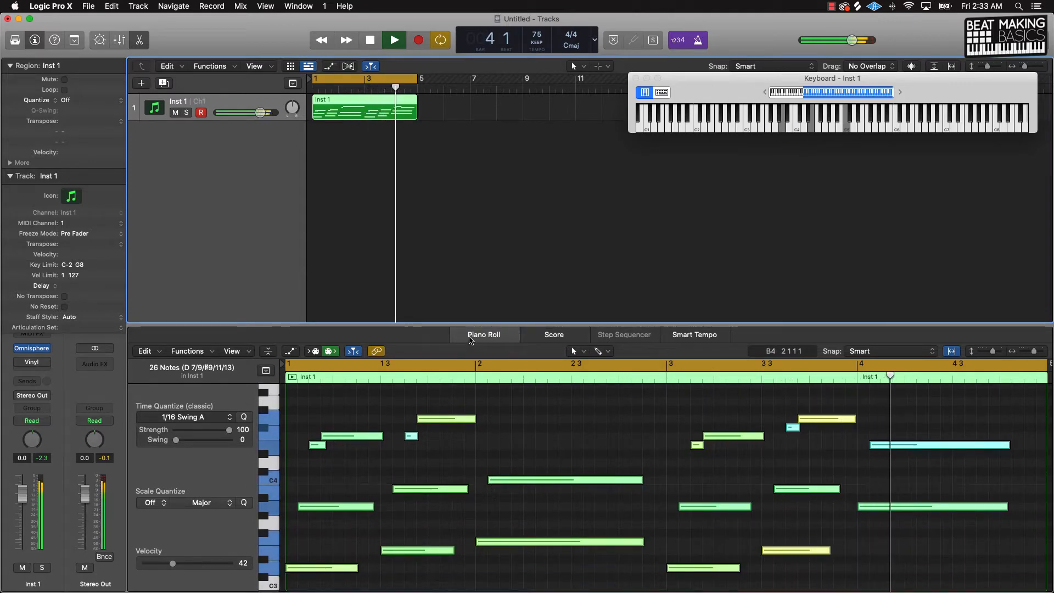
{"action": "key", "text": "space"}
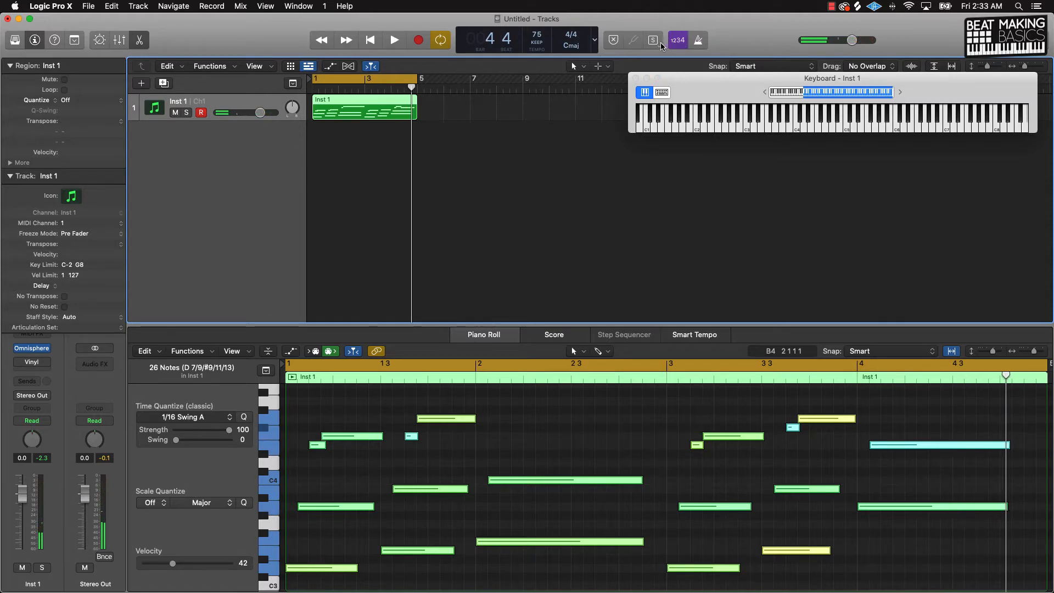
Create a new Quick Sampler track from the Inst 1 guitar region.
{"action": "left_click_drag", "start_coordinate": [330, 112], "coordinate": [330, 112]}
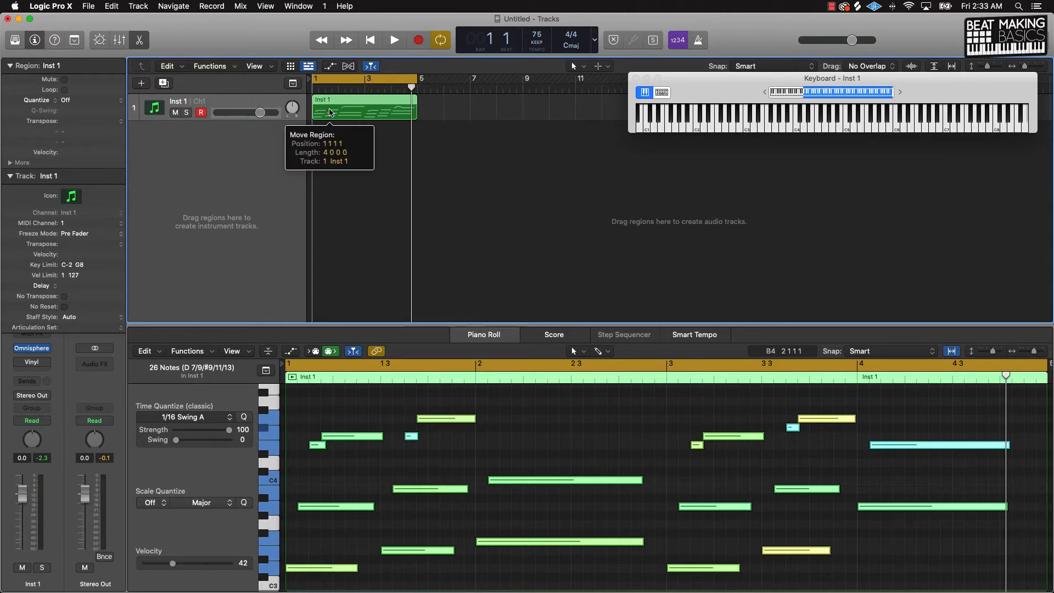
{"action": "left_click_drag", "start_coordinate": [329, 112], "coordinate": [318, 136]}
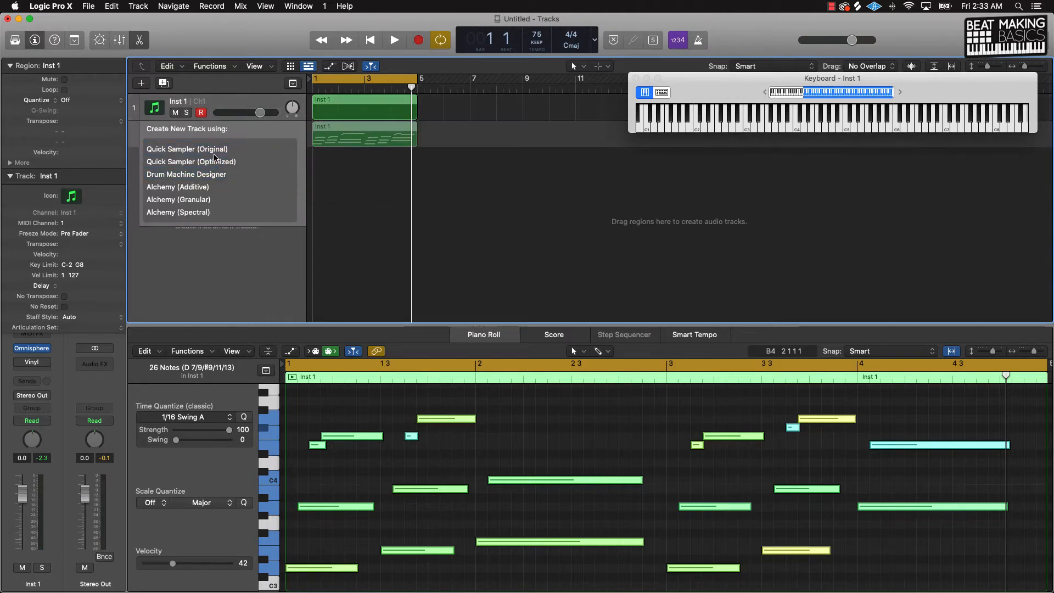
{"action": "key", "text": "Escape"}
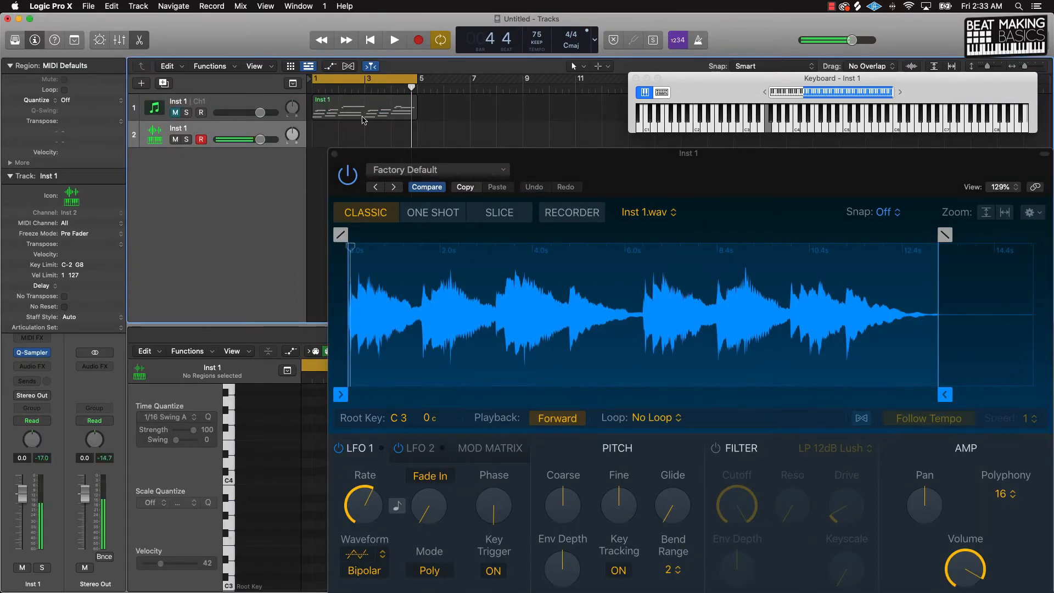
Make the Quick Sampler sample follow the project tempo and add a short fade-out at its end.
{"action": "left_click", "coordinate": [857, 417]}
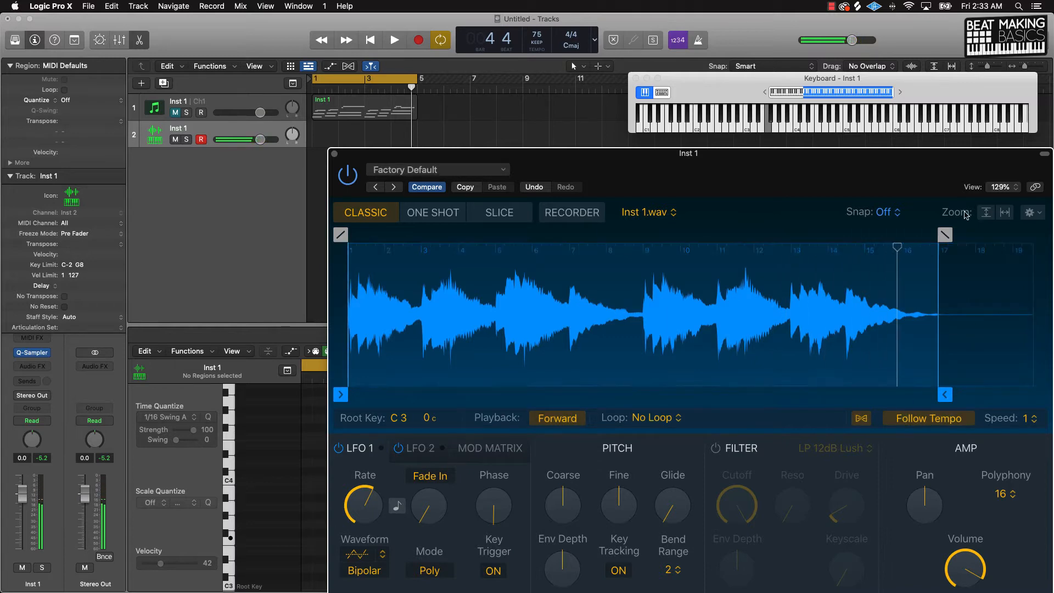
{"action": "left_click_drag", "start_coordinate": [945, 234], "coordinate": [926, 235]}
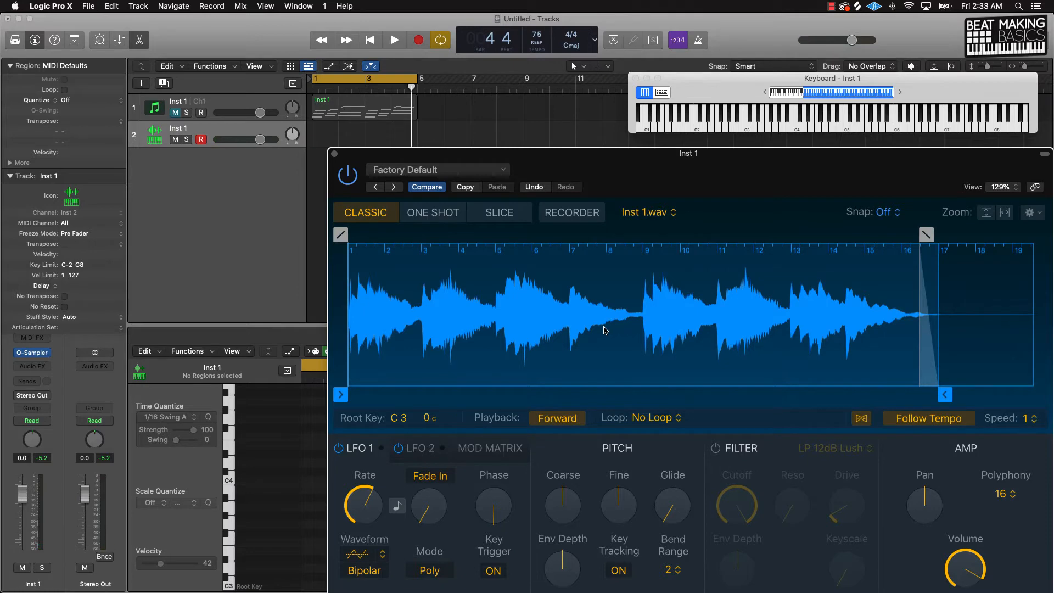
Record one sustained four-bar note on the Quick Sampler track and close the sampler window.
{"action": "key", "text": "r"}
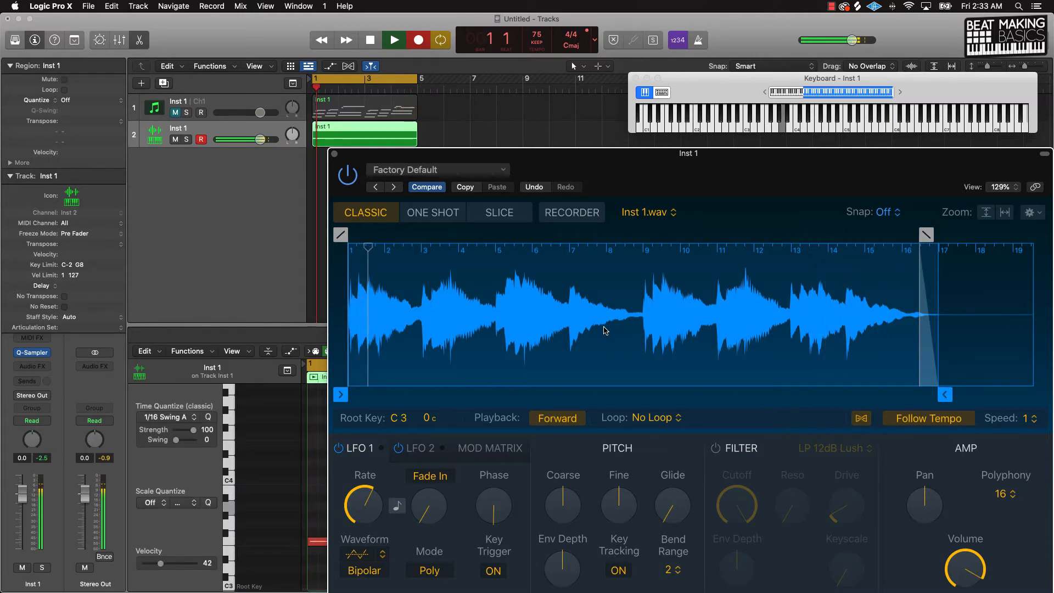
{"action": "key", "text": "space"}
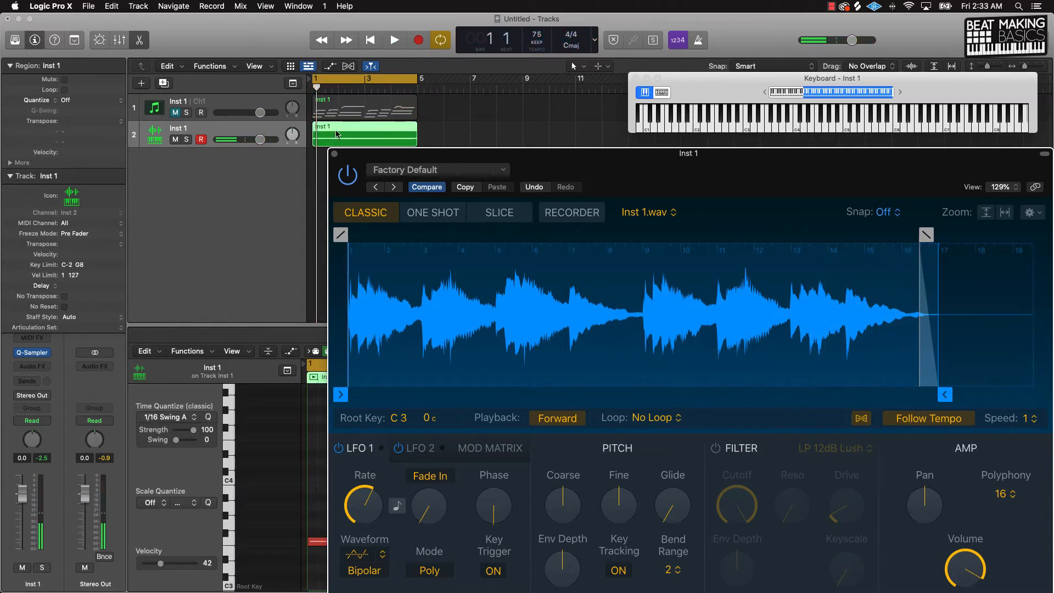
{"action": "left_click", "coordinate": [335, 154]}
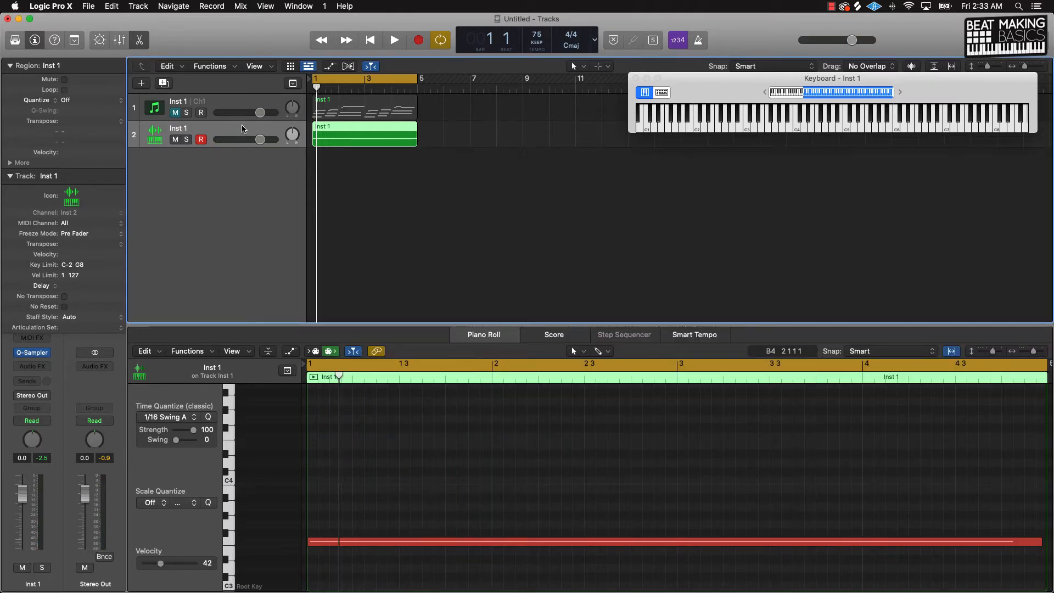
Record a sustained four-bar note an octave lower on a duplicate of the Quick Sampler track, with track 2 muted.
{"action": "key", "text": "super+d"}
{"action": "left_click", "coordinate": [337, 139]}
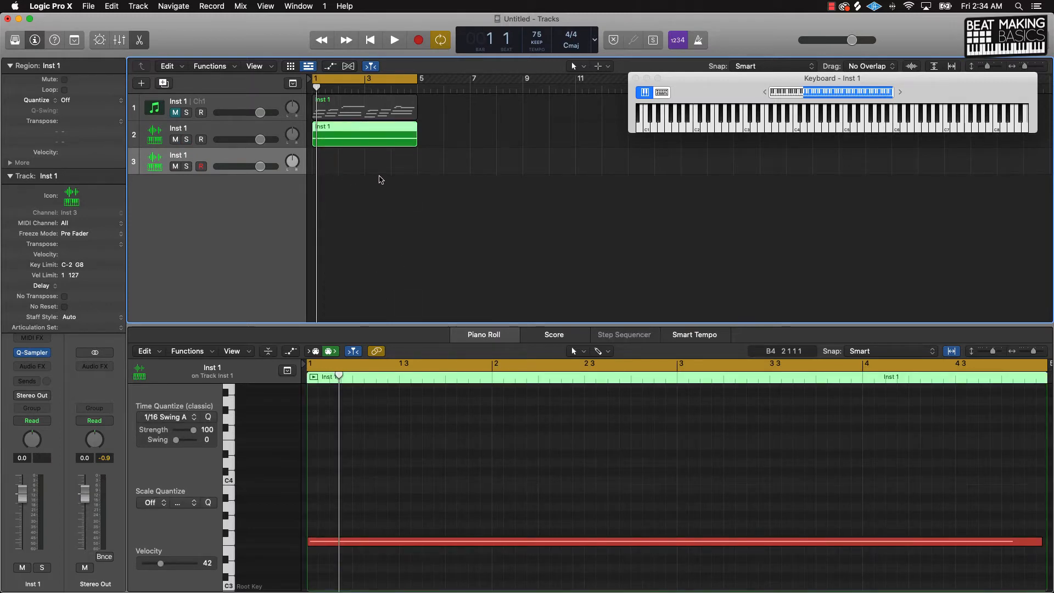
{"action": "key", "text": "r"}
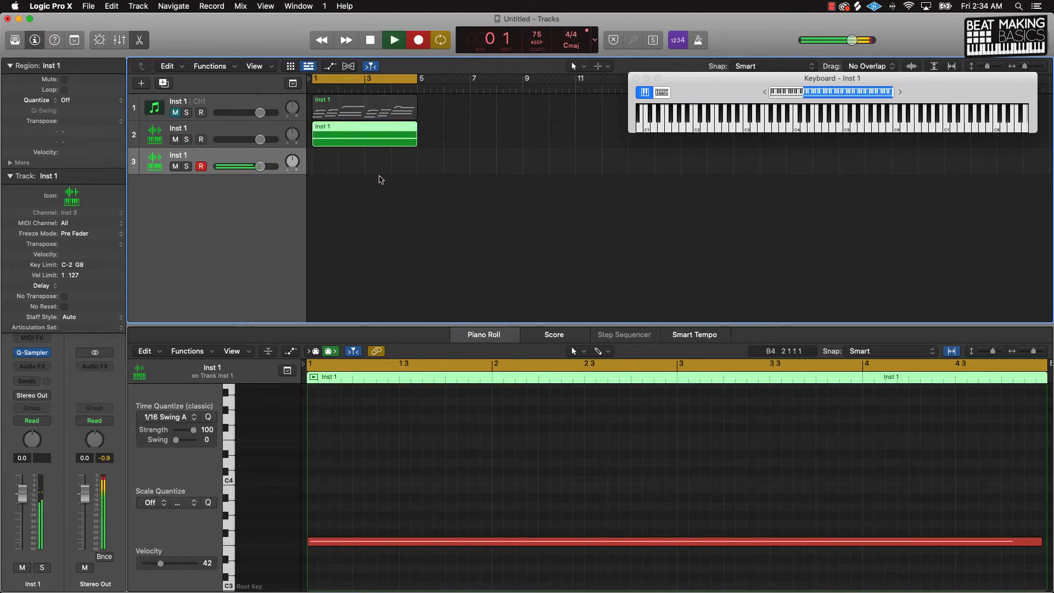
{"action": "left_click", "coordinate": [174, 139]}
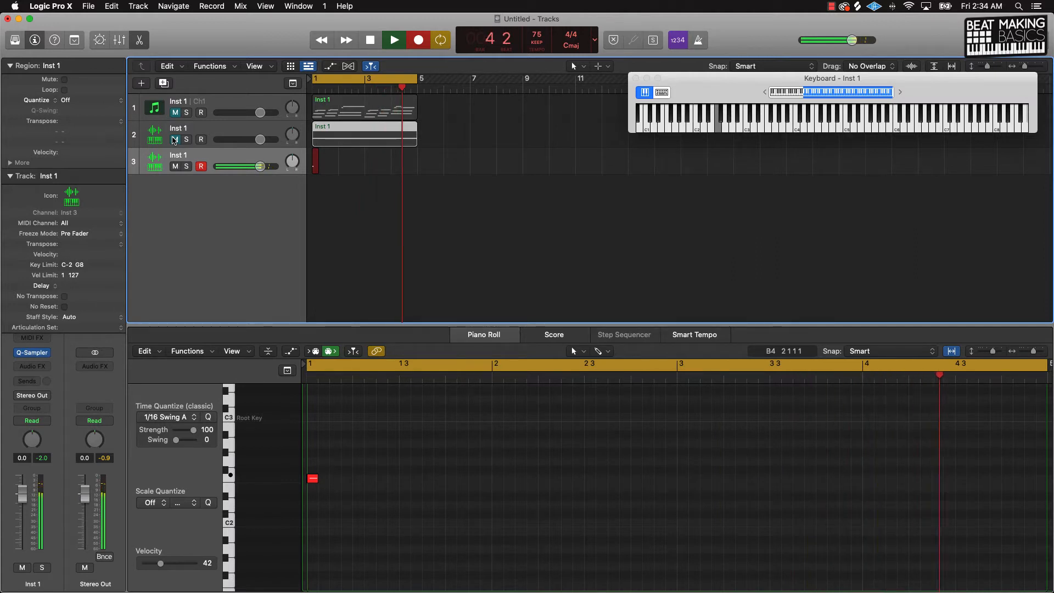
{"action": "key", "text": "space"}
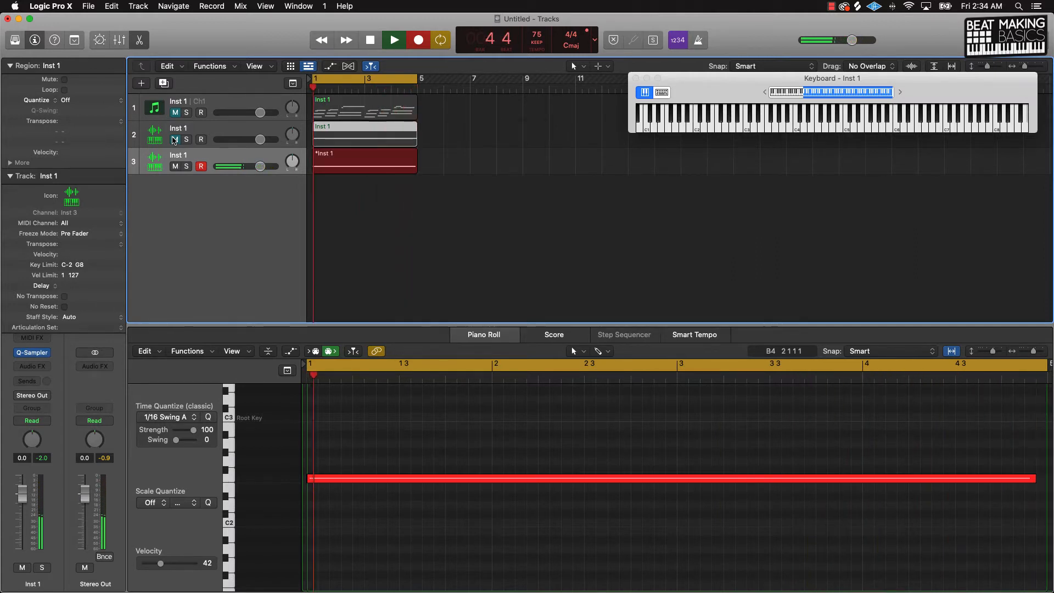
Select the sustained note in track 3's region in the Piano Roll, followed by the one in track 2's region.
{"action": "left_click", "coordinate": [423, 511]}
{"action": "key", "text": "super+a"}
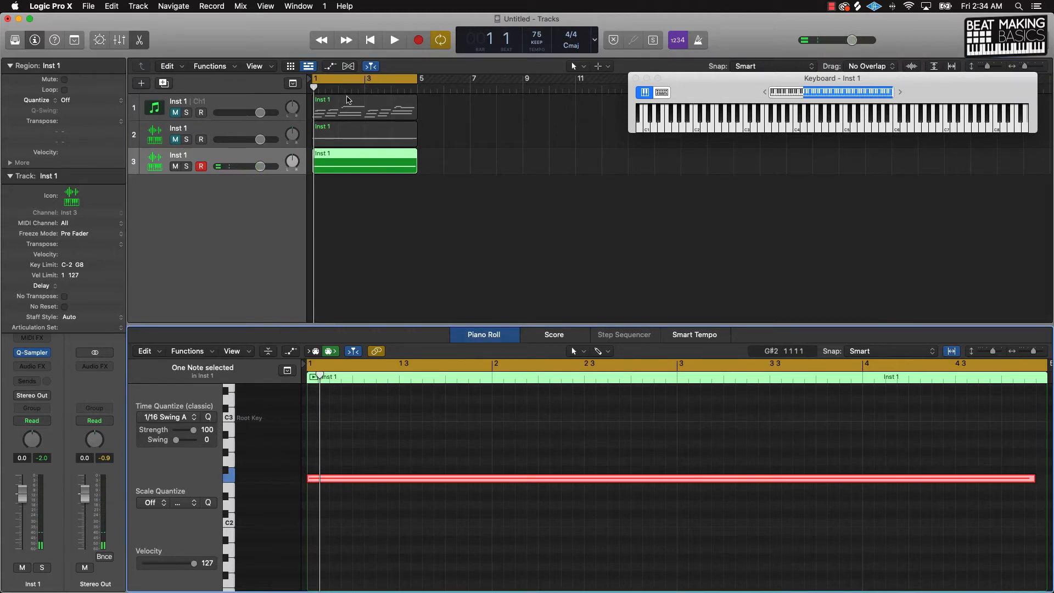
{"action": "left_click", "coordinate": [333, 137]}
{"action": "left_click", "coordinate": [327, 478]}
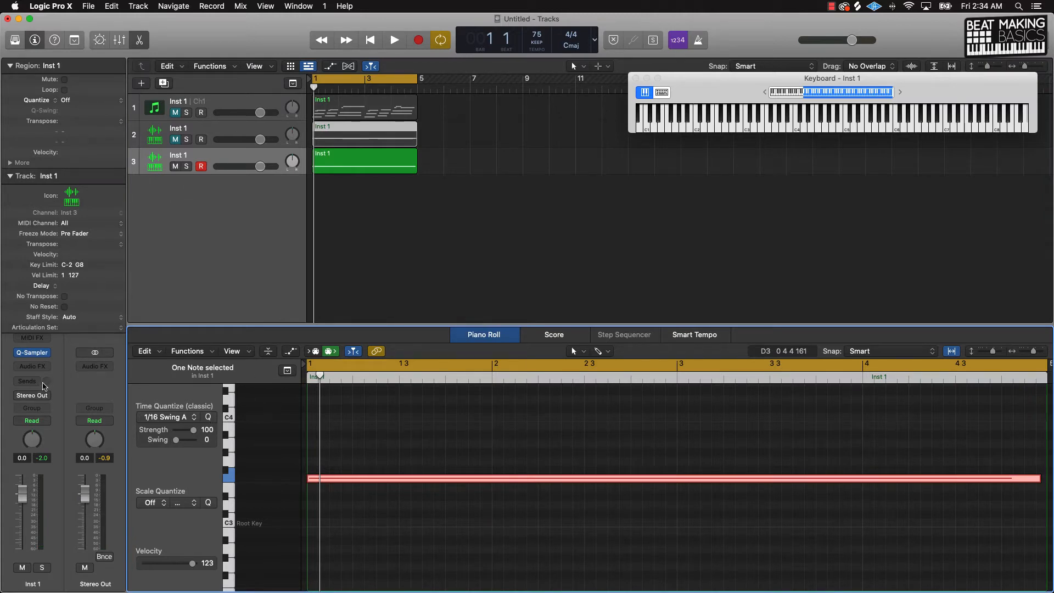
Insert the stereo Vinyl effect on the track 3 sampler channel.
{"action": "left_click", "coordinate": [38, 366]}
{"action": "mouse_move", "coordinate": [95, 389]}
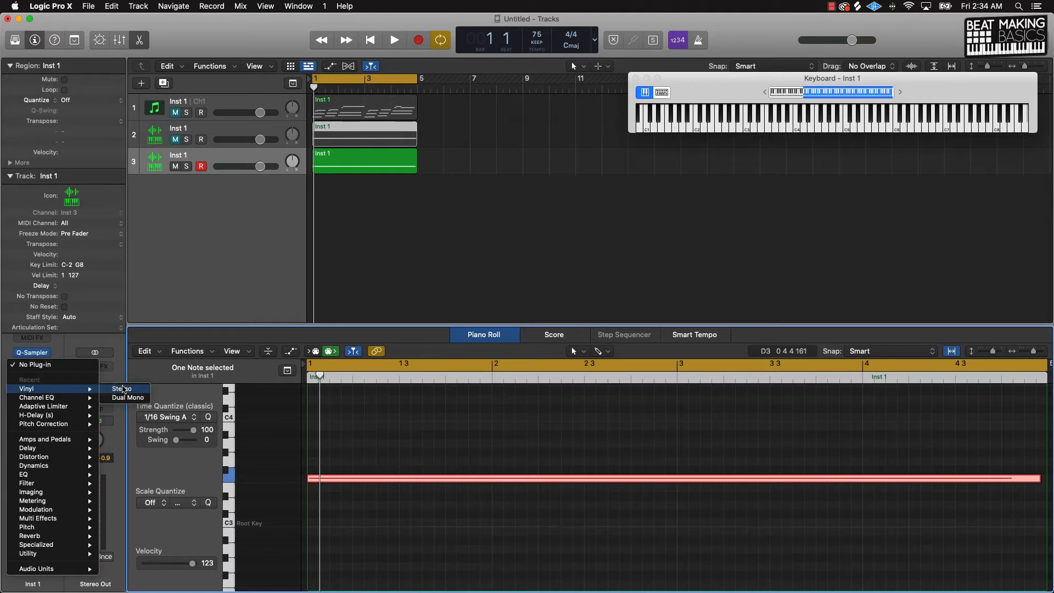
{"action": "left_click", "coordinate": [244, 393]}
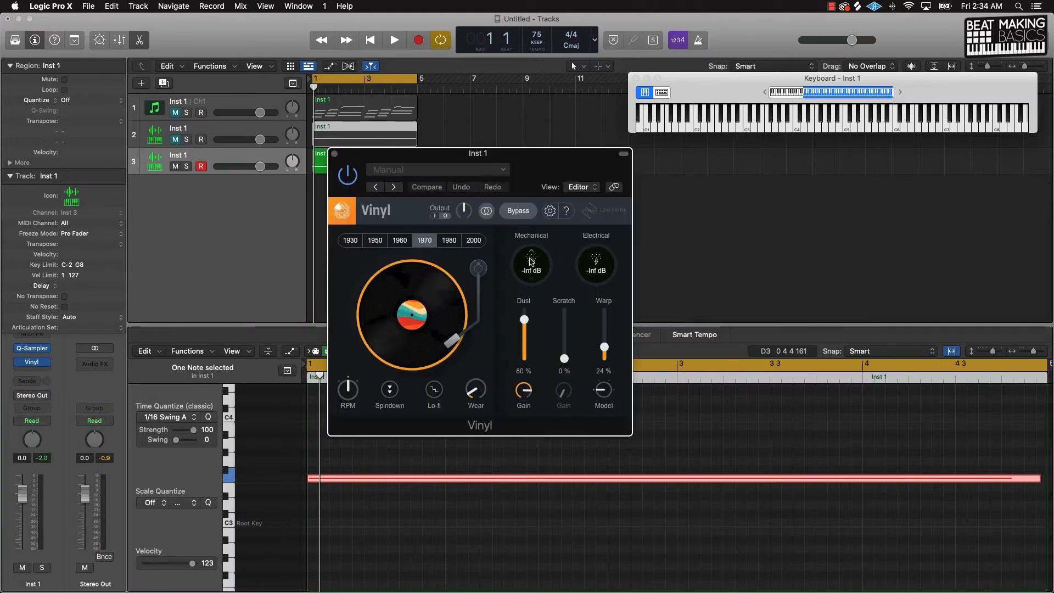
Set Vinyl's Mechanical noise to -24 dB, Electrical noise to -25 dB, Dust to 0% and Warp to about 47%.
{"action": "left_click_drag", "start_coordinate": [534, 272], "coordinate": [533, 267]}
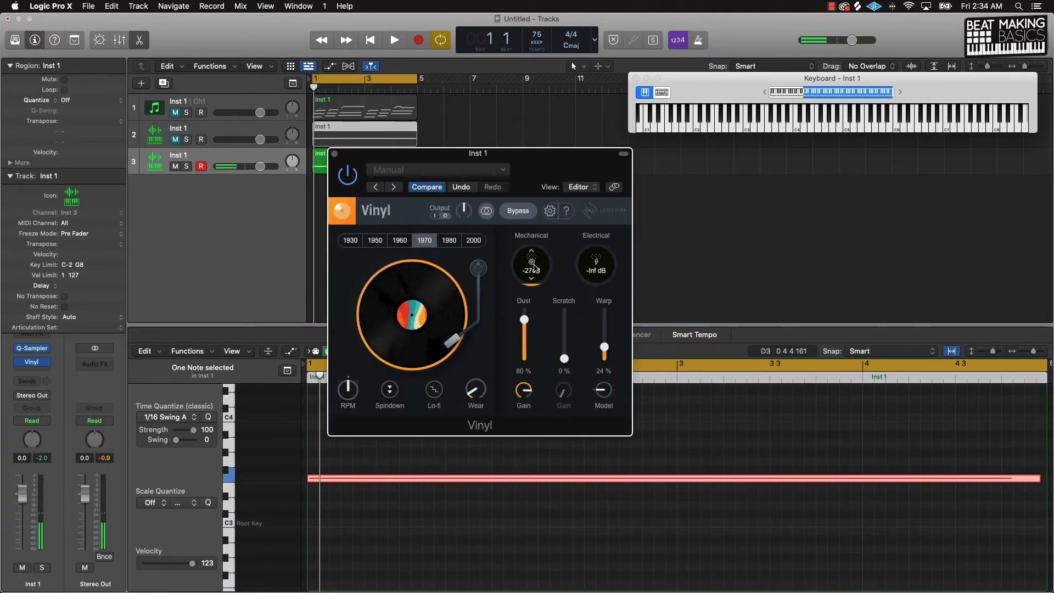
{"action": "left_click_drag", "start_coordinate": [524, 320], "coordinate": [524, 361]}
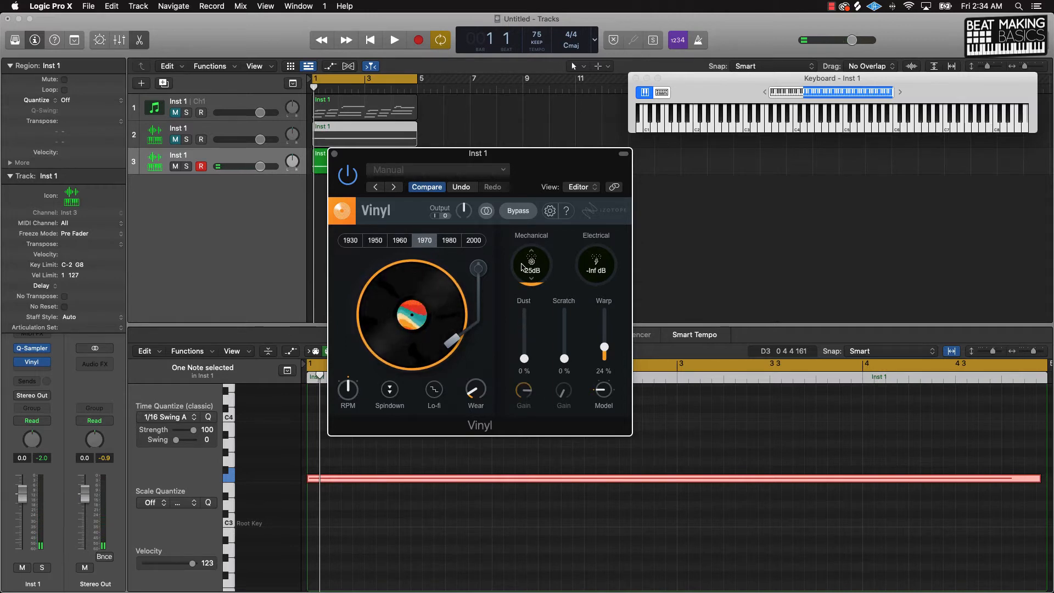
{"action": "left_click_drag", "start_coordinate": [605, 283], "coordinate": [604, 269]}
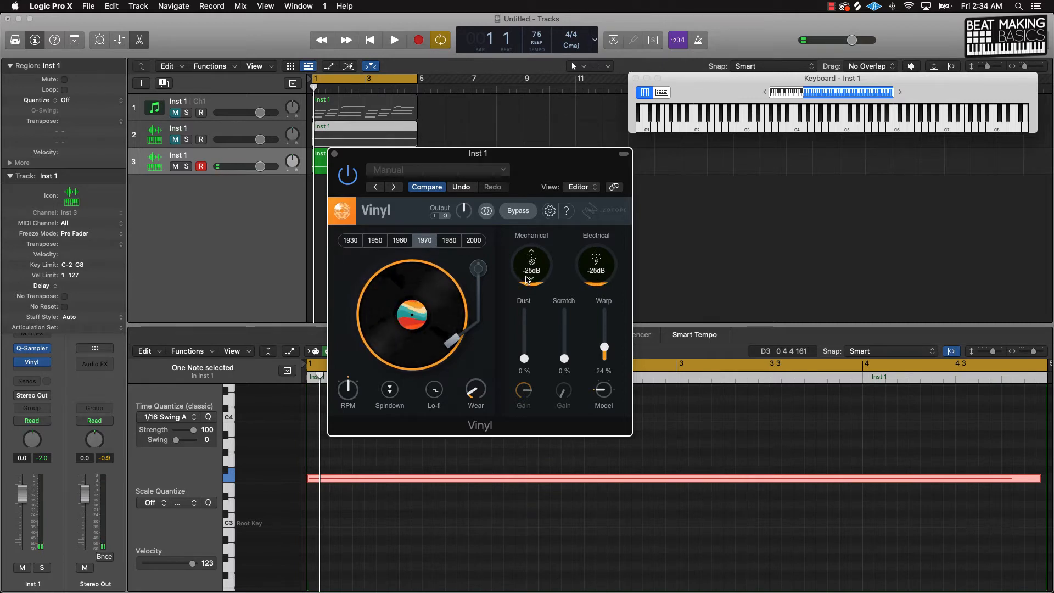
{"action": "left_click_drag", "start_coordinate": [604, 352], "coordinate": [602, 350]}
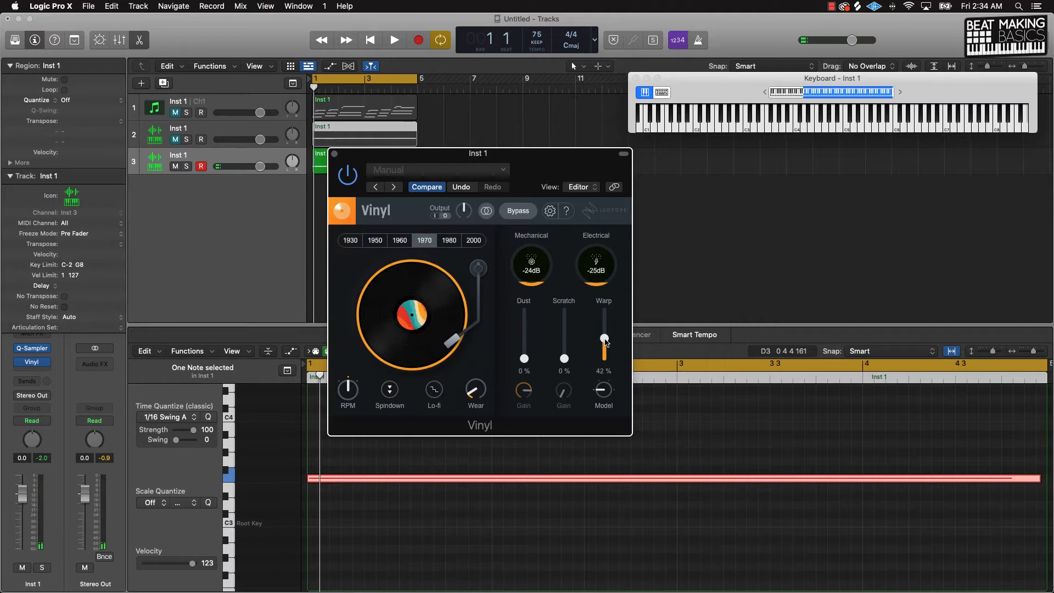
Fine-tune Vinyl during playback: Warp 48%, slightly more Wear, Electrical noise -26 dB and Mechanical noise -25 dB.
{"action": "key", "text": "space"}
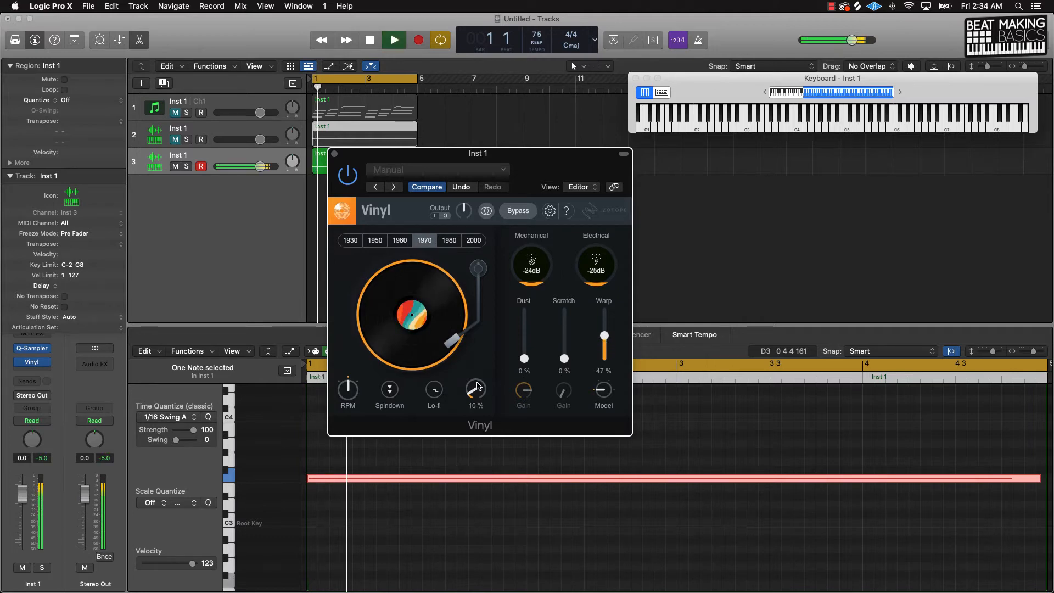
{"action": "left_click_drag", "start_coordinate": [604, 337], "coordinate": [610, 341]}
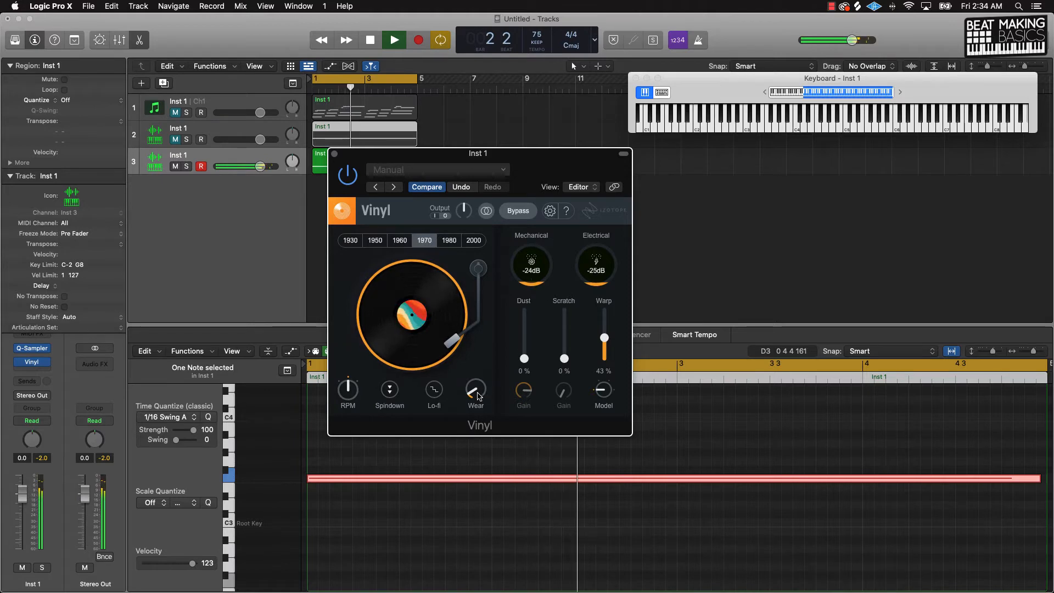
{"action": "mouse_move", "coordinate": [475, 397]}
{"action": "left_click_drag", "start_coordinate": [475, 396], "coordinate": [477, 390]}
{"action": "left_click_drag", "start_coordinate": [604, 337], "coordinate": [606, 334]}
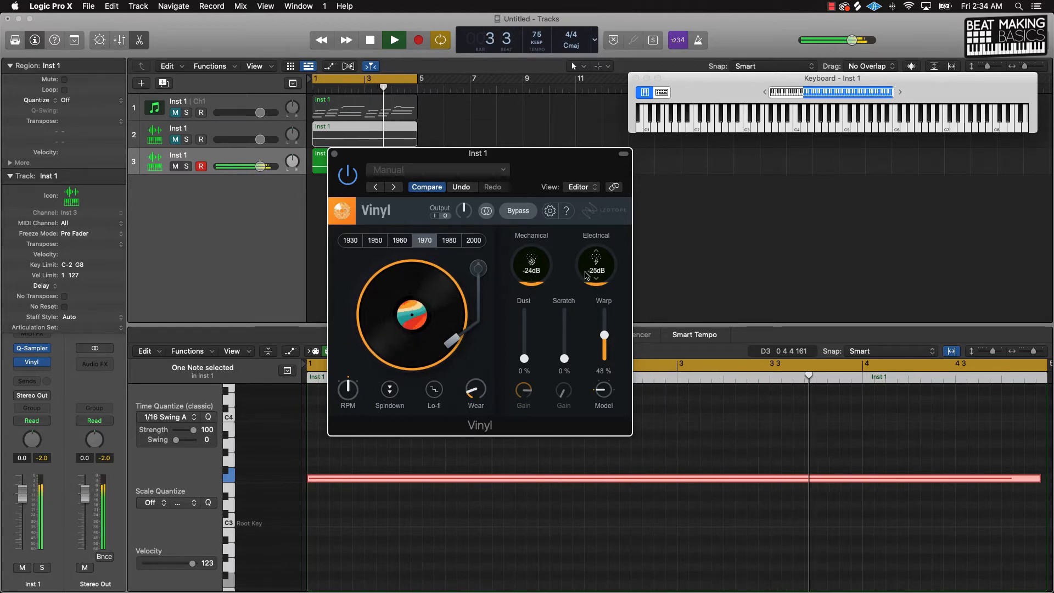
{"action": "left_click_drag", "start_coordinate": [596, 272], "coordinate": [589, 281]}
{"action": "left_click_drag", "start_coordinate": [531, 265], "coordinate": [531, 268]}
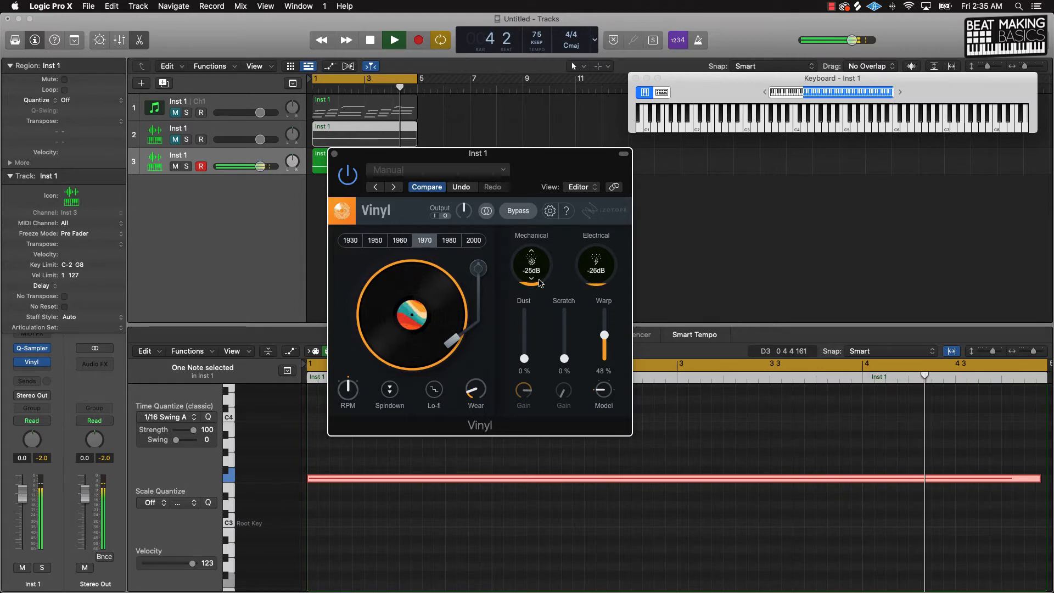
{"action": "left_click", "coordinate": [334, 154]}
{"action": "key", "text": "space"}
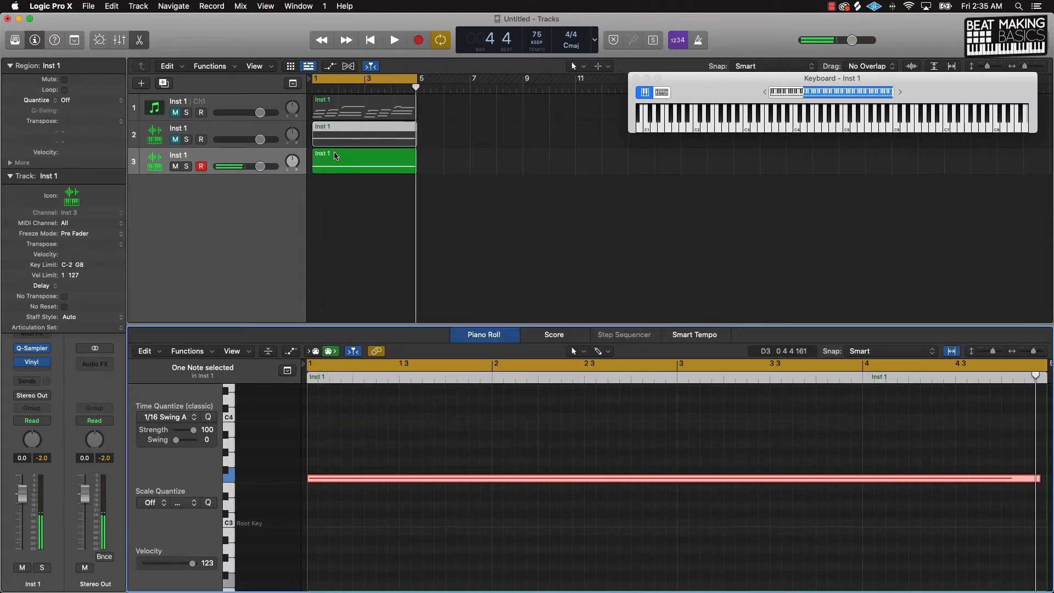
Replace the Piano Roll with the Mixer and copy the Vinyl effect from track 3 to track 2.
{"action": "left_click", "coordinate": [142, 40]}
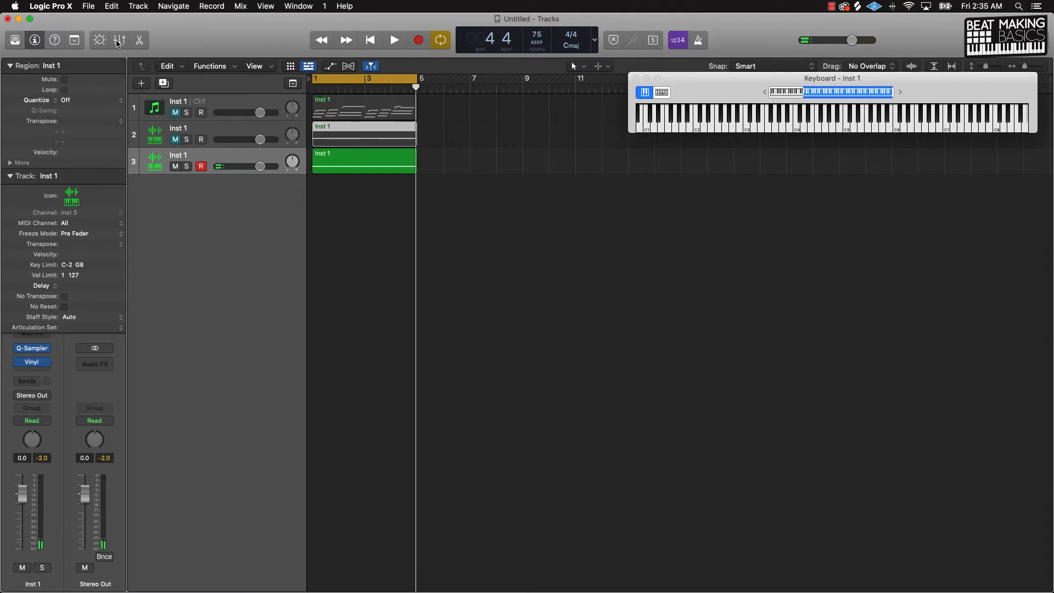
{"action": "left_click", "coordinate": [118, 40]}
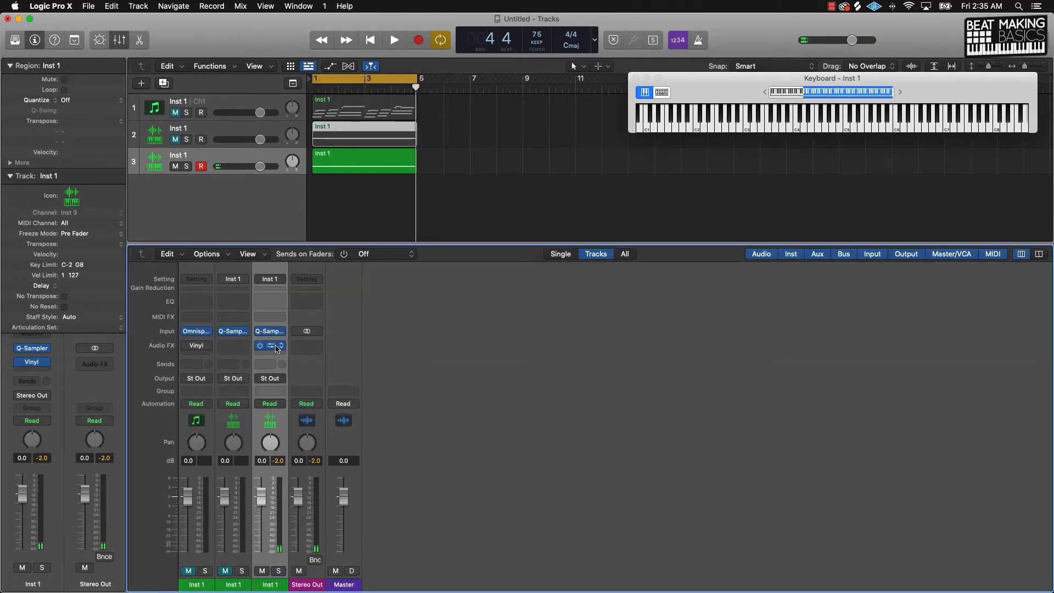
{"action": "left_click_drag", "start_coordinate": [277, 349], "coordinate": [264, 348]}
Rename track 2 as Jazz Vibe 2.
{"action": "double_click", "coordinate": [178, 129]}
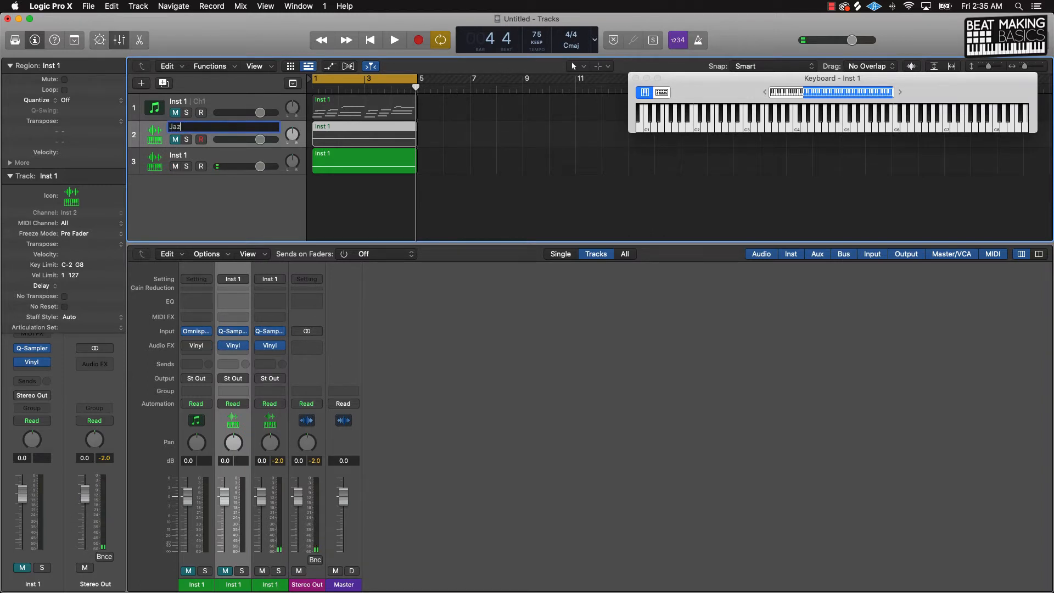
{"action": "type", "text": "be 2"}
{"action": "key", "text": "Return"}
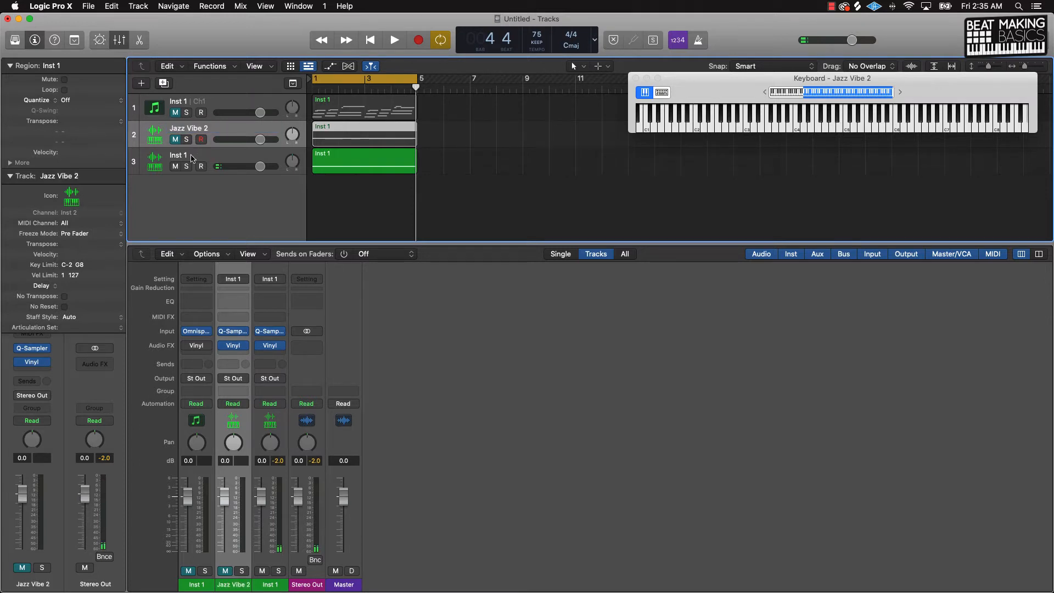
Rename track 3 as Jazz Vibe 1 and move it above the Jazz Vibe 2 track.
{"action": "double_click", "coordinate": [195, 129]}
{"action": "key", "text": "super+c"}
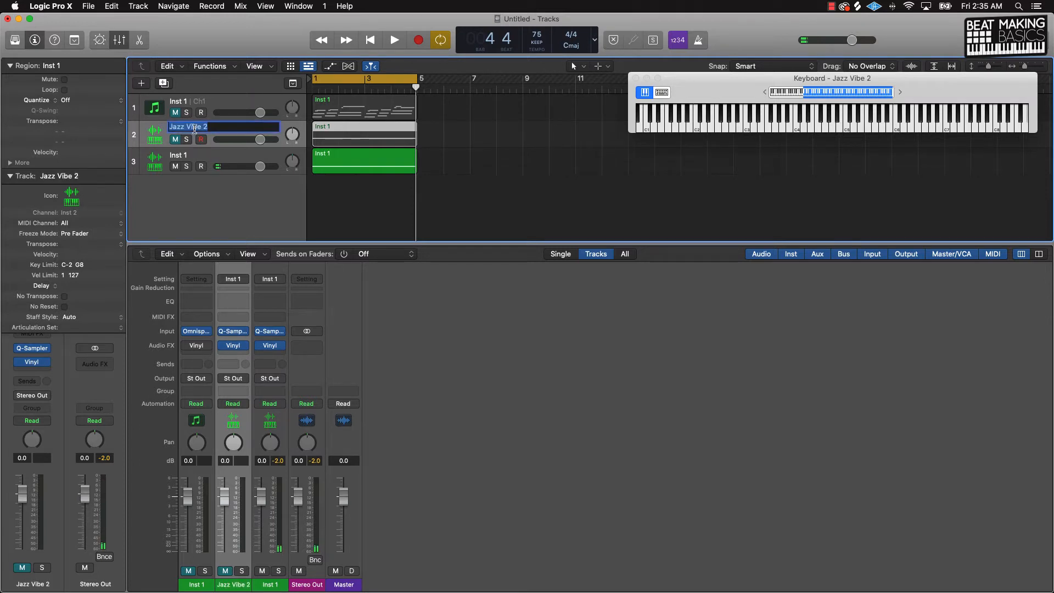
{"action": "double_click", "coordinate": [184, 156]}
{"action": "key", "text": "super+v"}
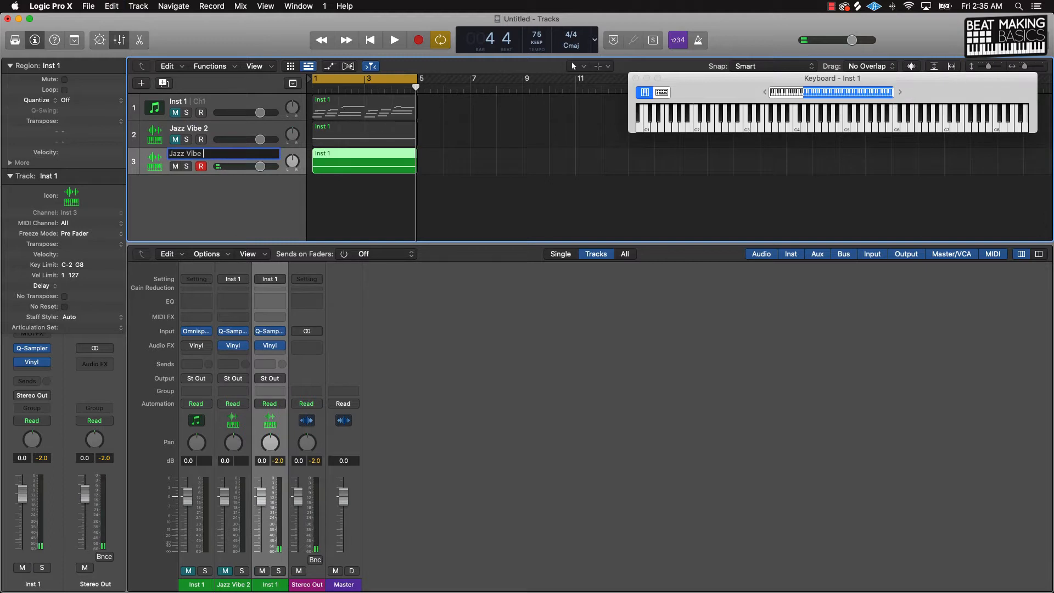
{"action": "type", "text": "1"}
{"action": "key", "text": "Return"}
{"action": "left_click_drag", "start_coordinate": [159, 160], "coordinate": [157, 136]}
{"action": "left_click", "coordinate": [357, 211]}
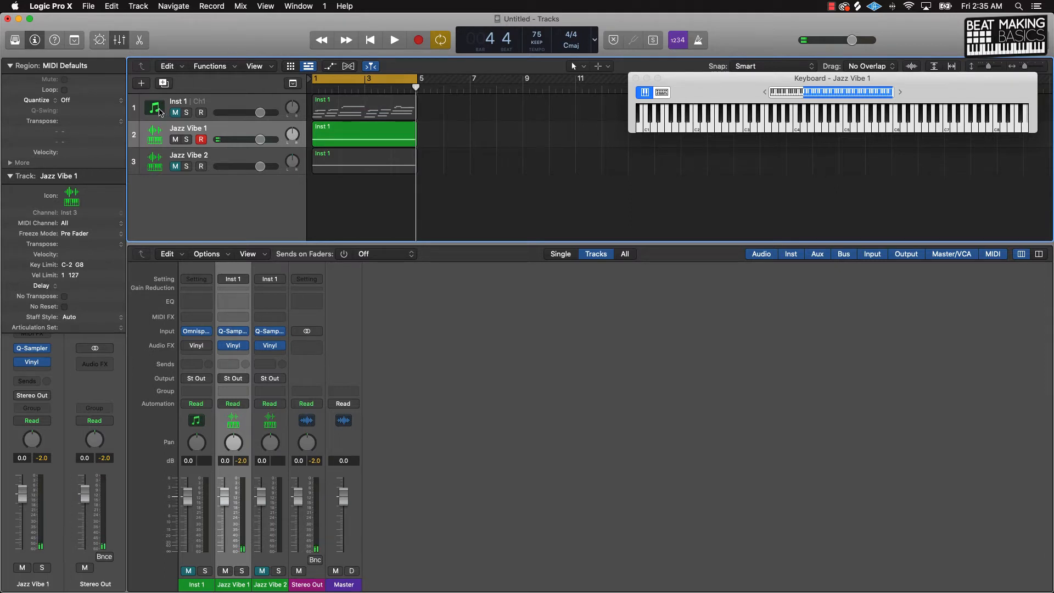
Create one software instrument track using Quick Sampler (Single Sample) in stereo.
{"action": "left_click", "coordinate": [144, 86]}
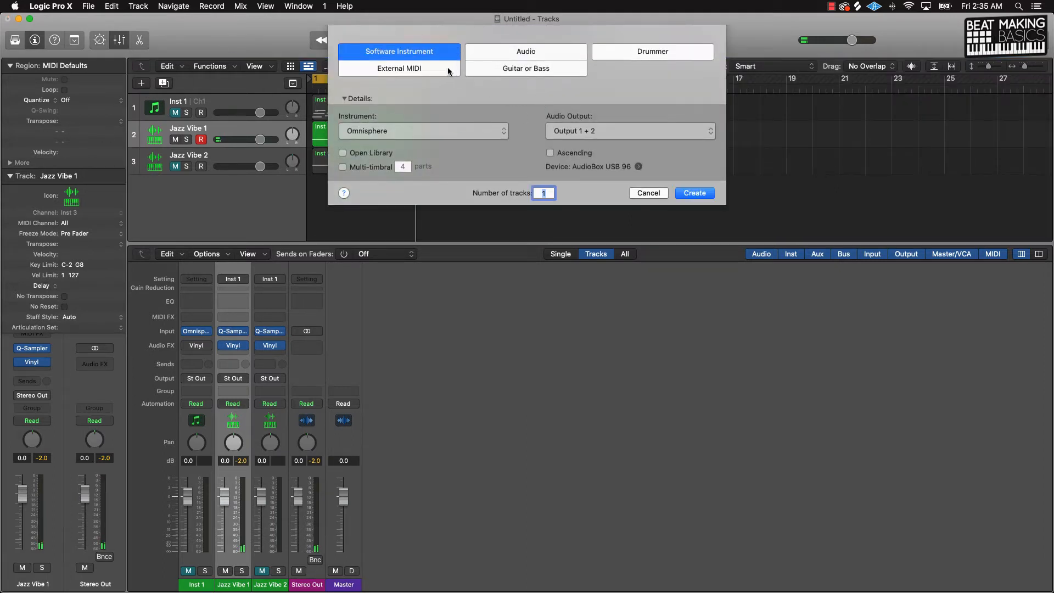
{"action": "left_click", "coordinate": [427, 130]}
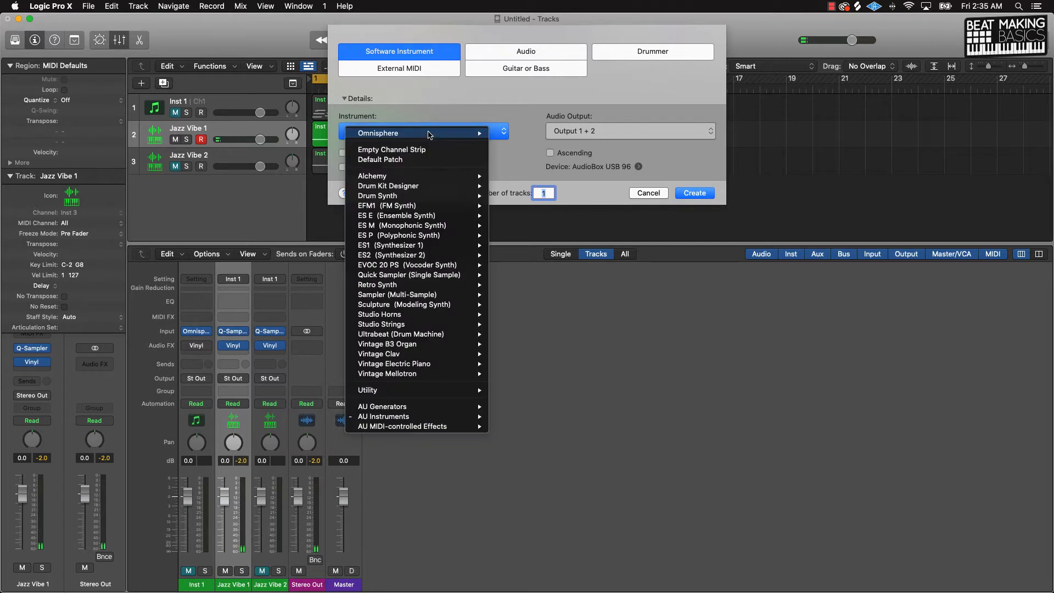
{"action": "mouse_move", "coordinate": [409, 205]}
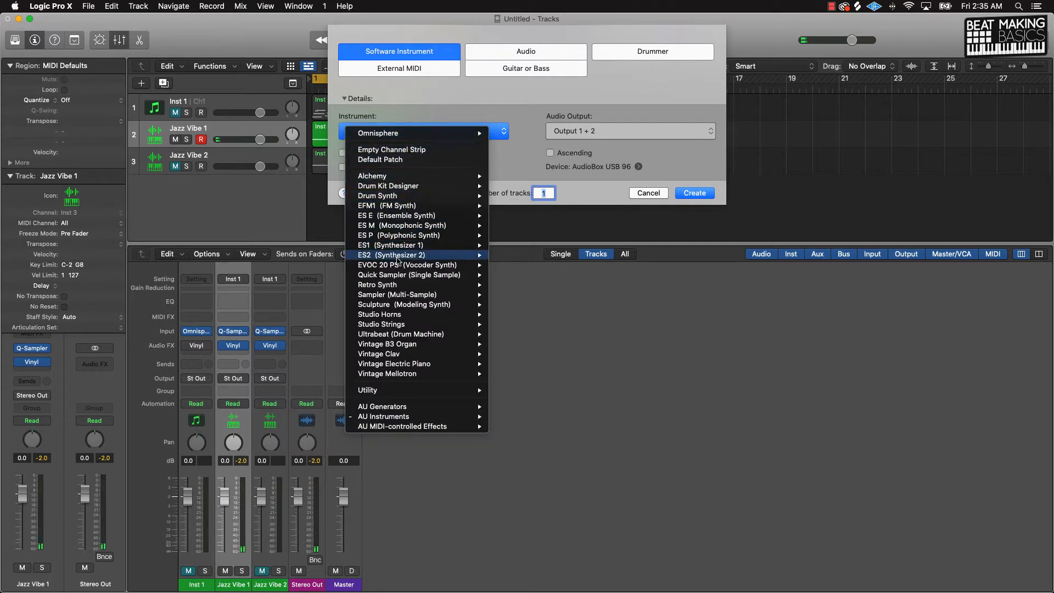
{"action": "mouse_move", "coordinate": [409, 280]}
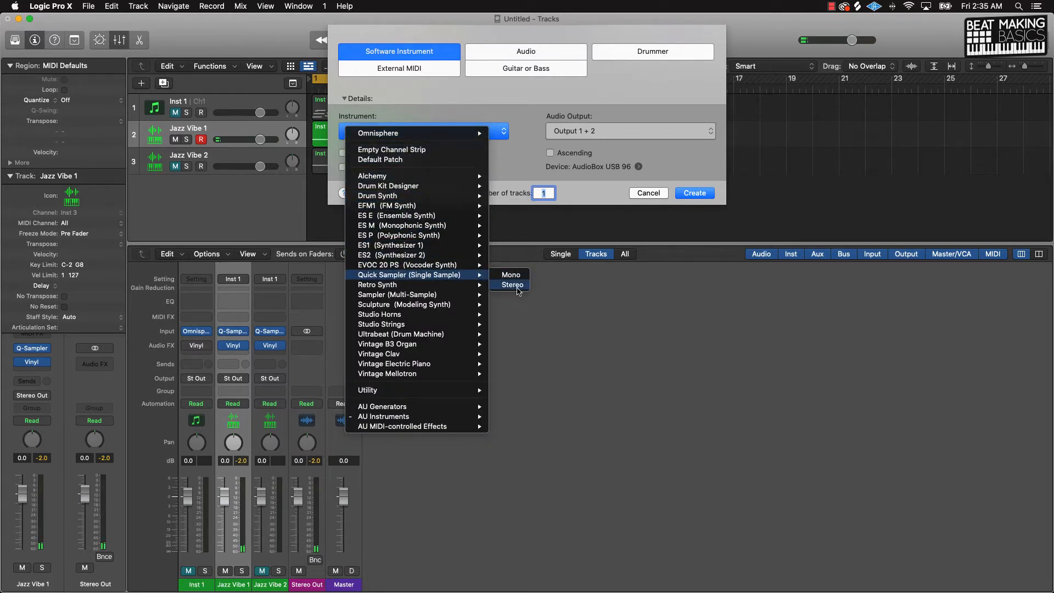
{"action": "left_click", "coordinate": [514, 285]}
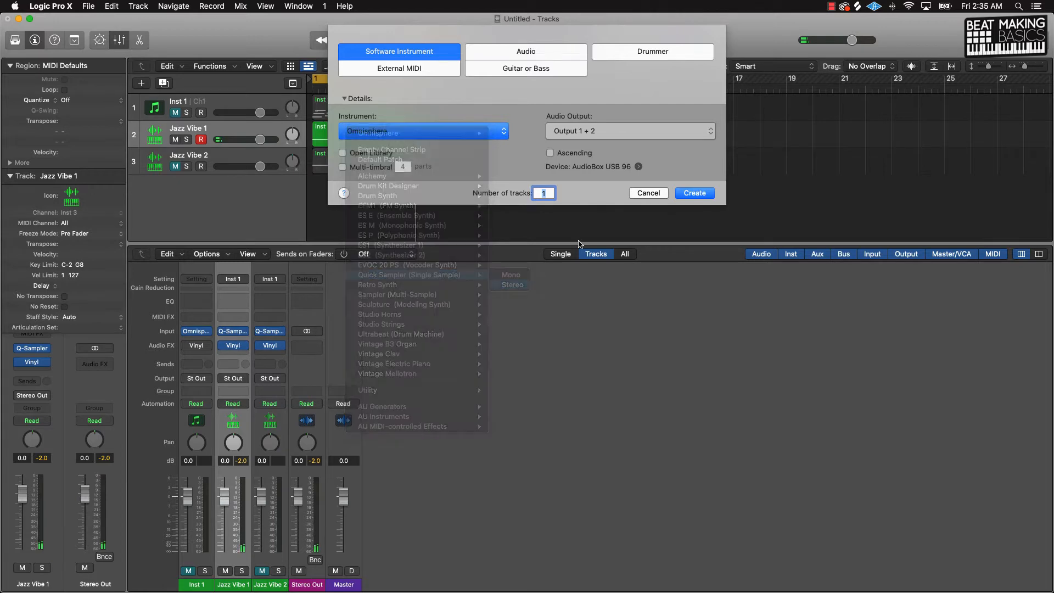
{"action": "key", "text": "Return"}
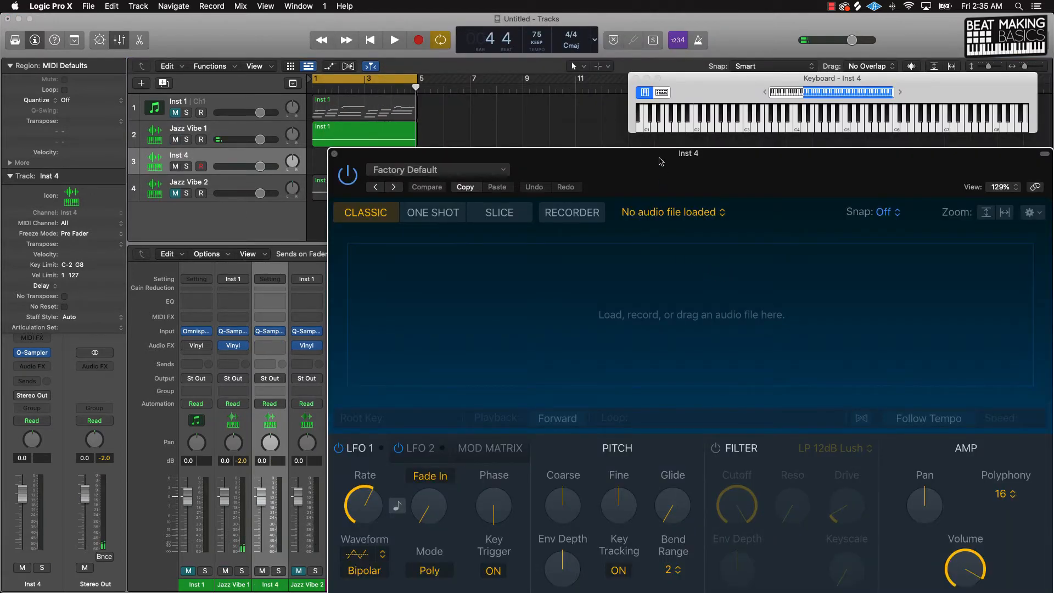
Bypass Vinyl on the Jazz Vibe 2 and Jazz Vibe 1 tracks and move the Inst 4 track below them.
{"action": "left_click", "coordinate": [169, 184]}
{"action": "left_click", "coordinate": [29, 362], "text": "alt"}
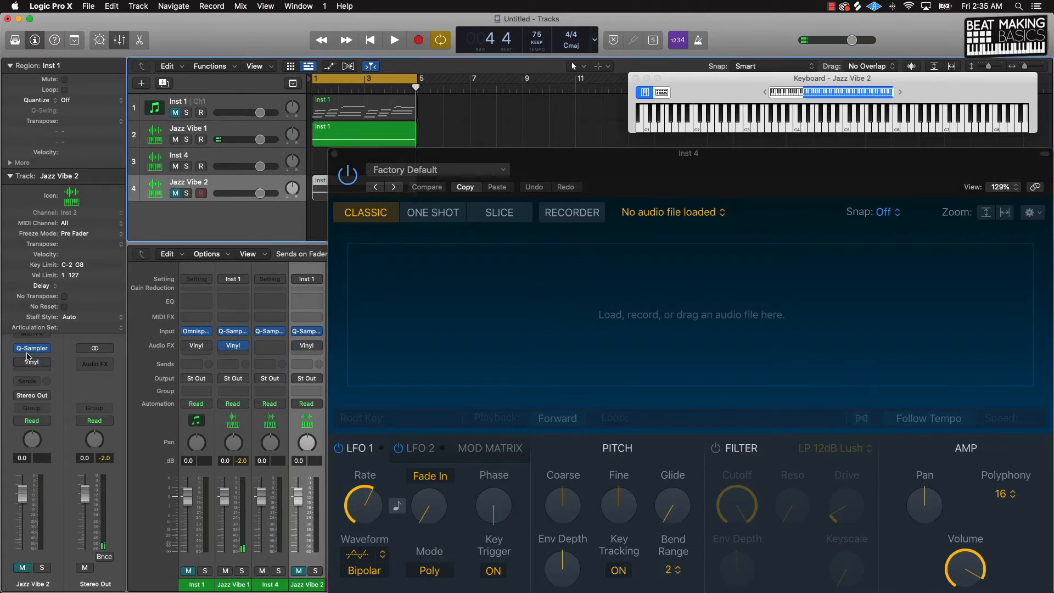
{"action": "left_click", "coordinate": [203, 128]}
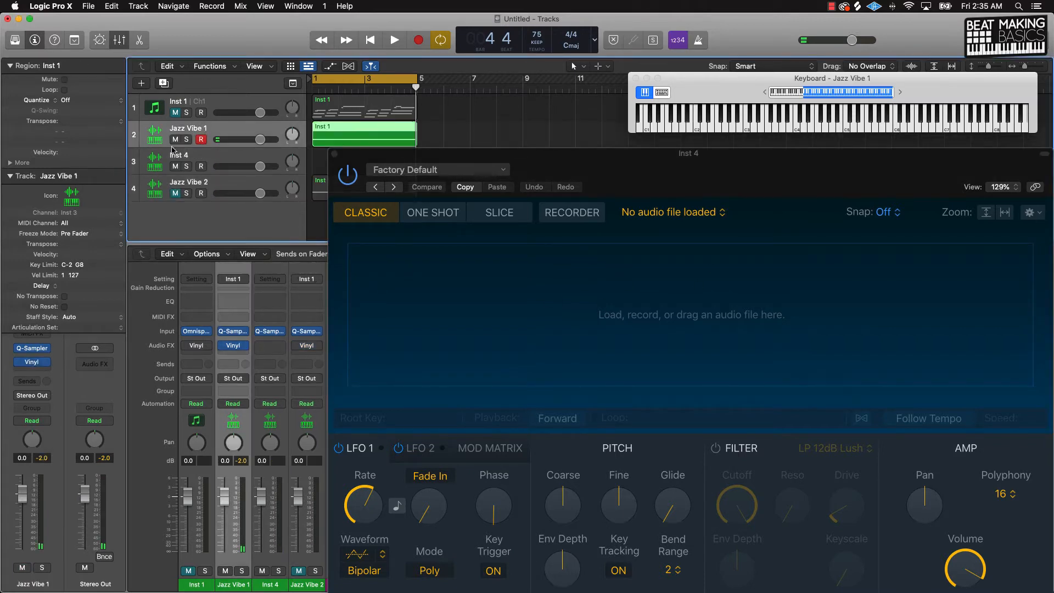
{"action": "left_click", "coordinate": [21, 363]}
{"action": "left_click_drag", "start_coordinate": [203, 161], "coordinate": [227, 210]}
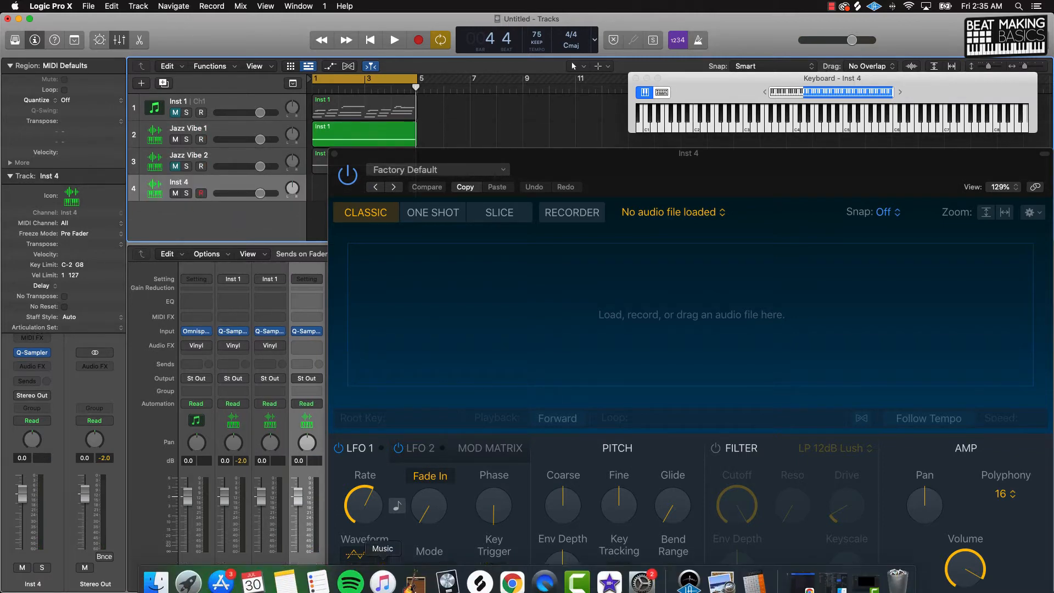
Switch to Splice, search the sounds for "lofi" and filter the results by the kicks tag.
{"action": "left_click", "coordinate": [479, 584]}
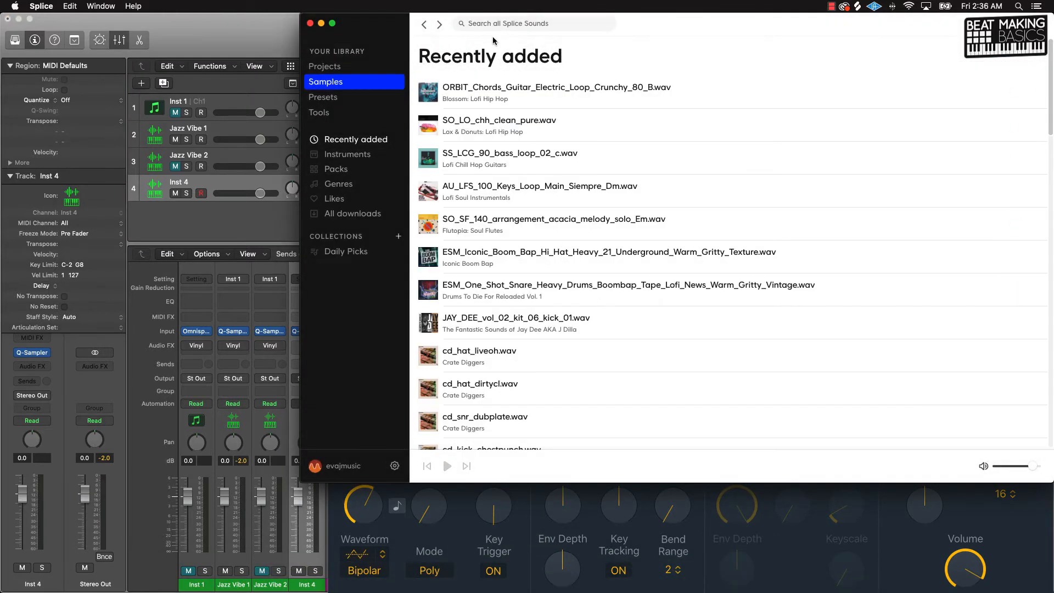
{"action": "left_click", "coordinate": [494, 28]}
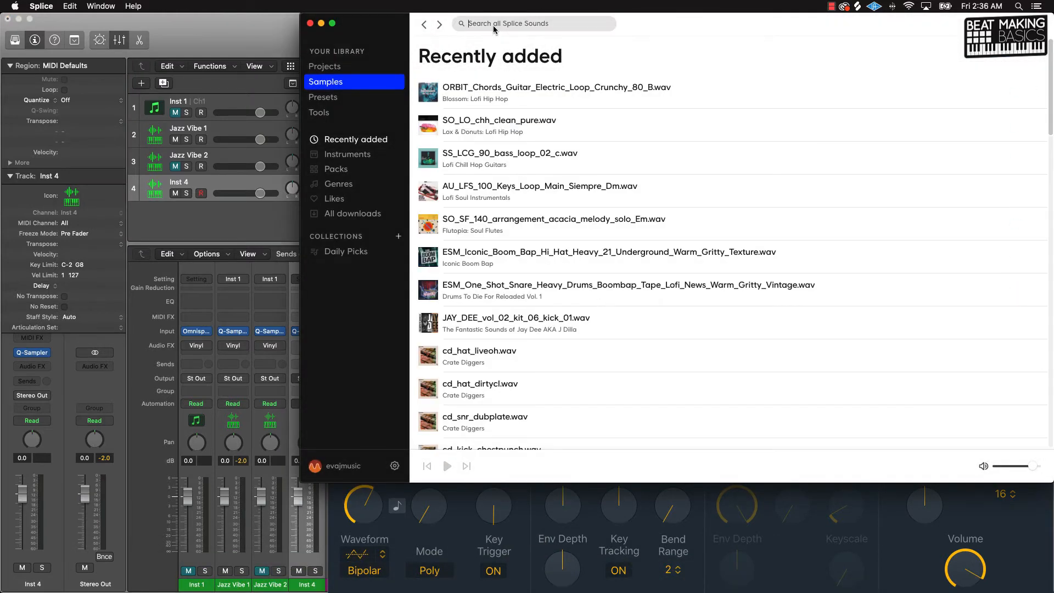
{"action": "type", "text": "lofi"}
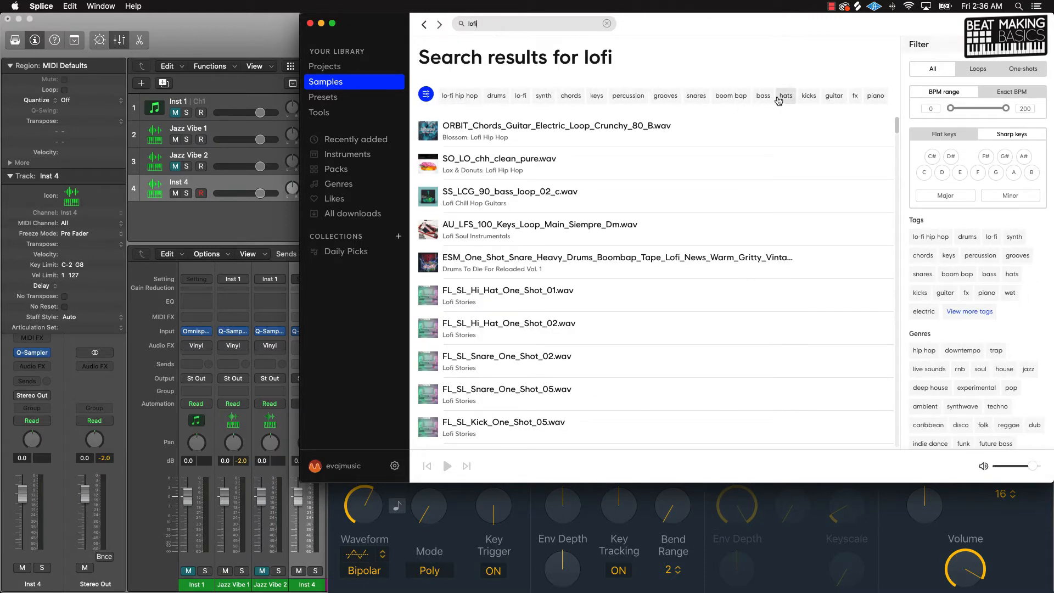
{"action": "left_click", "coordinate": [810, 97]}
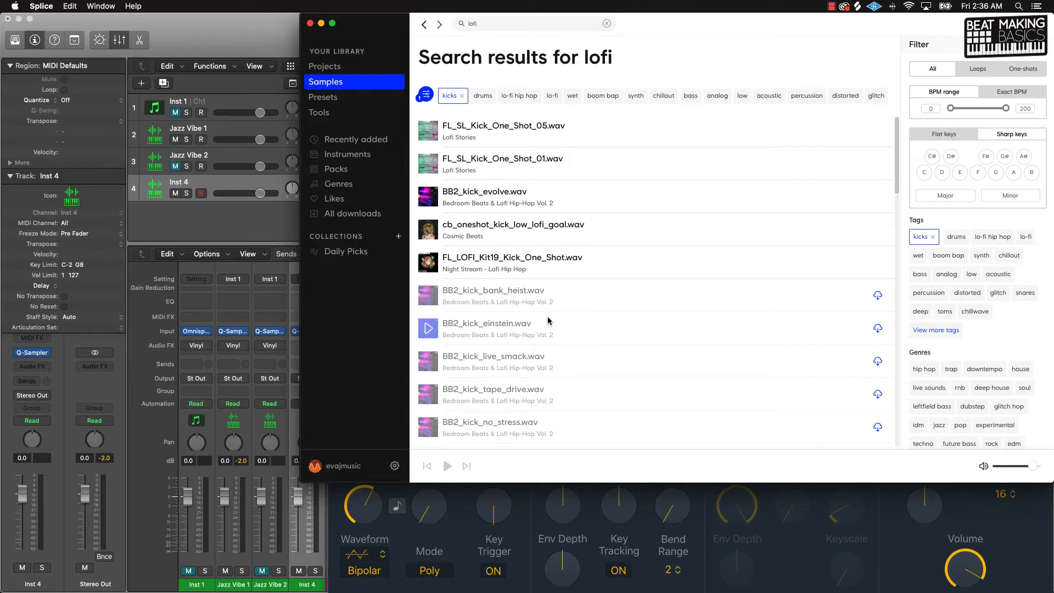
Audition the lofi kicks OS_LV_Kick_Radio.wav, 015_Kick_-_LOFICHILL_Zenhiser.wav and ALF3_Kit_04_Kick_Loop_70.wav to compare them.
{"action": "scroll", "coordinate": [535, 324], "scroll_direction": "down", "scroll_amount": 10}
{"action": "scroll", "coordinate": [535, 323], "scroll_direction": "down", "scroll_amount": 1}
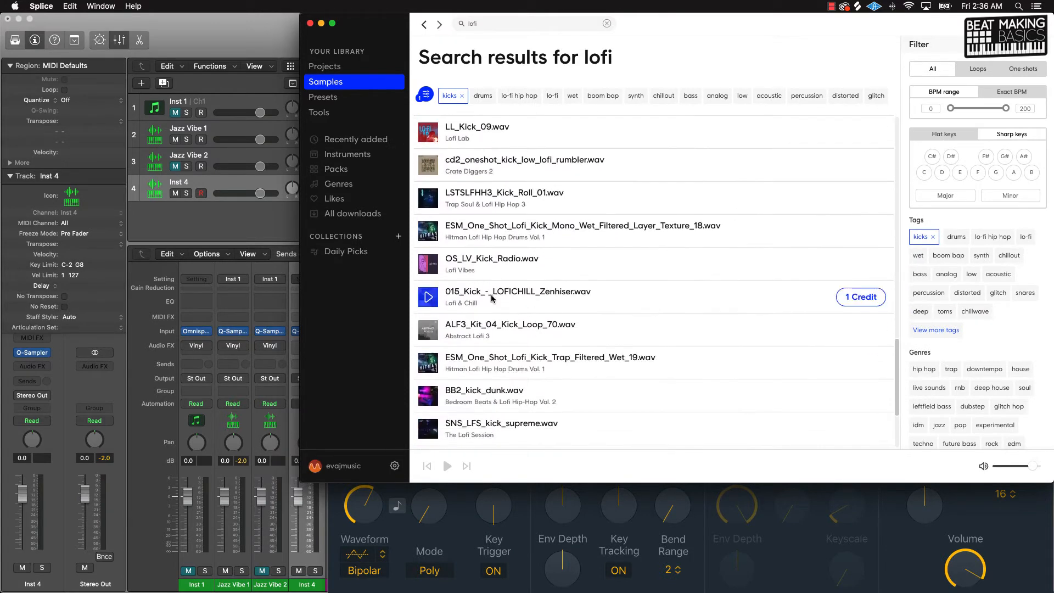
{"action": "left_click", "coordinate": [429, 268]}
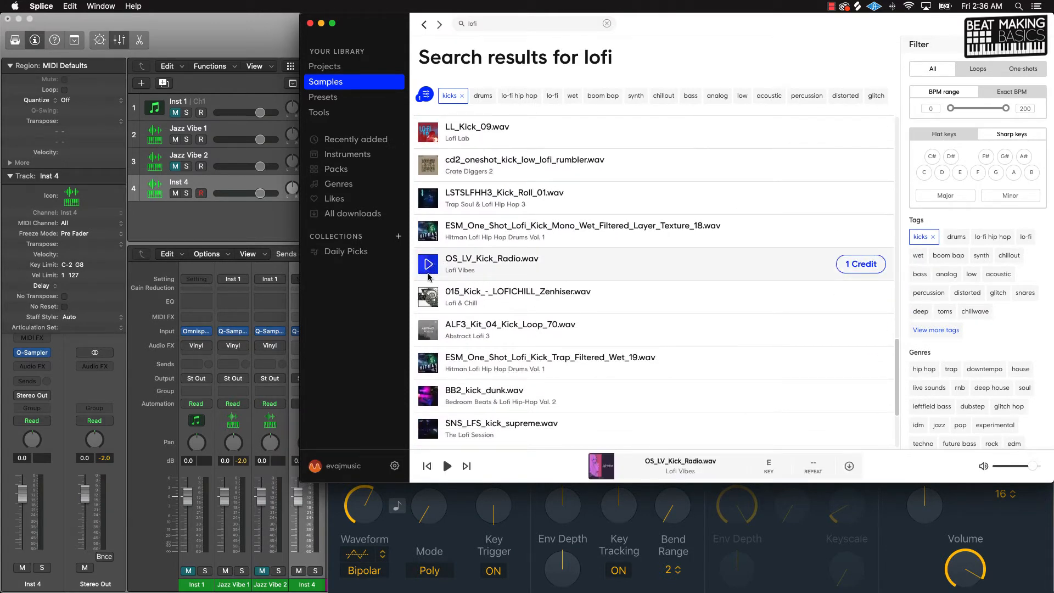
{"action": "left_click", "coordinate": [430, 295]}
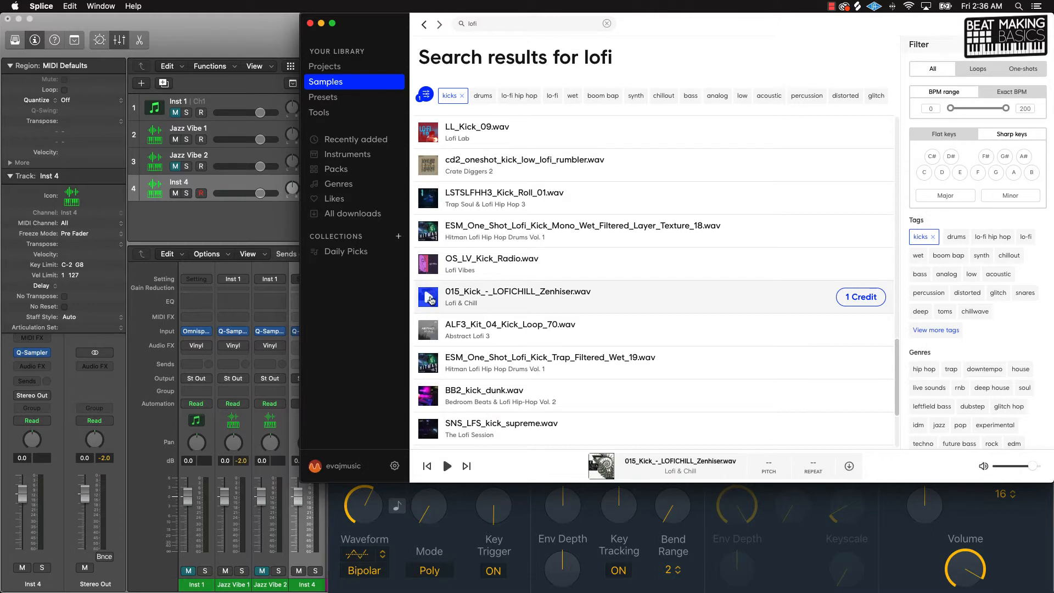
{"action": "left_click", "coordinate": [429, 269]}
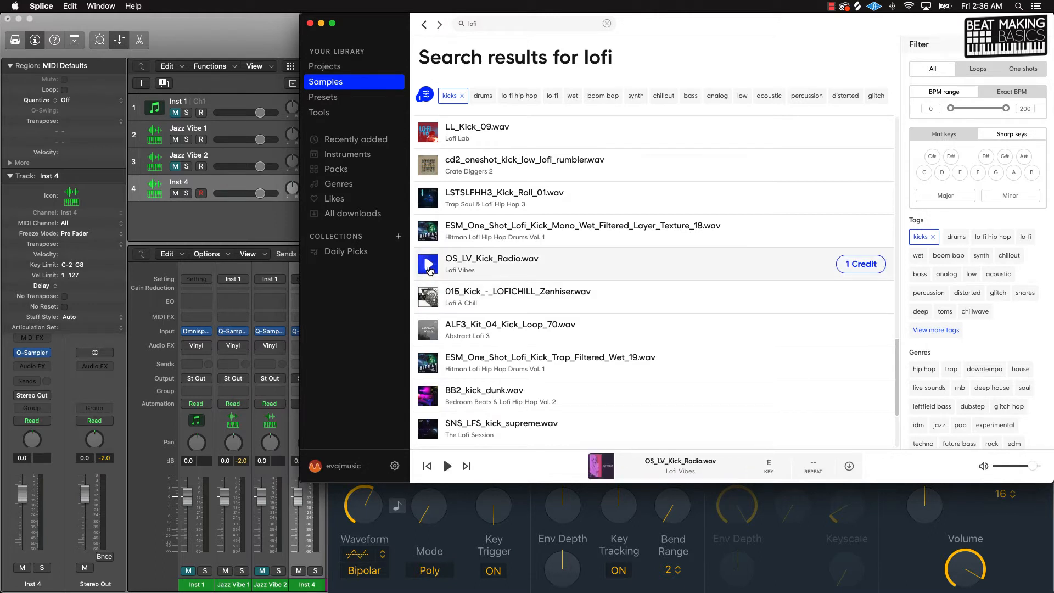
{"action": "left_click_drag", "start_coordinate": [384, 26], "coordinate": [511, 27]}
{"action": "left_click", "coordinate": [555, 298]}
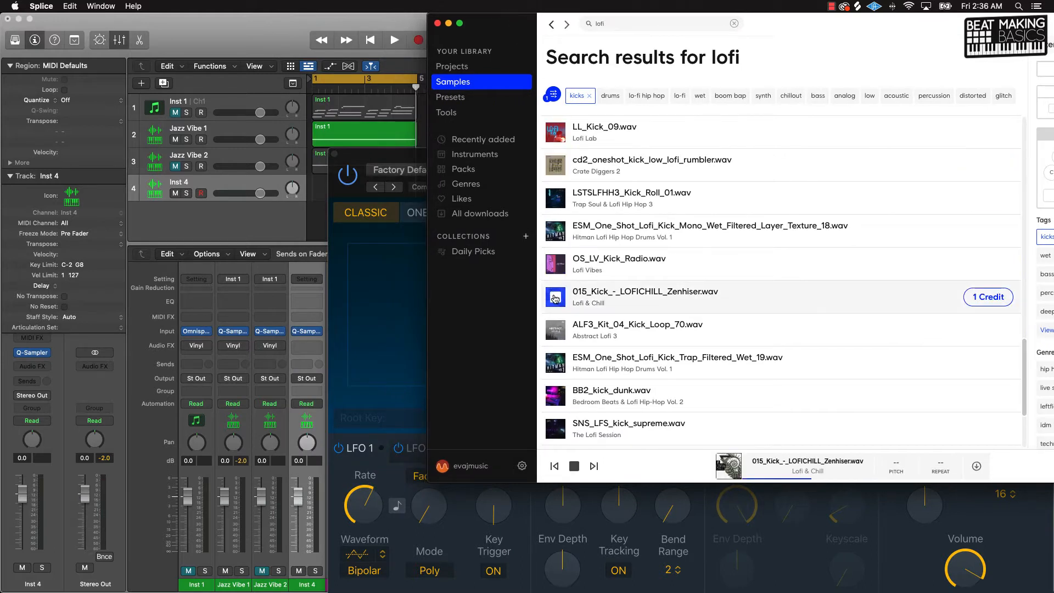
{"action": "left_click", "coordinate": [555, 332]}
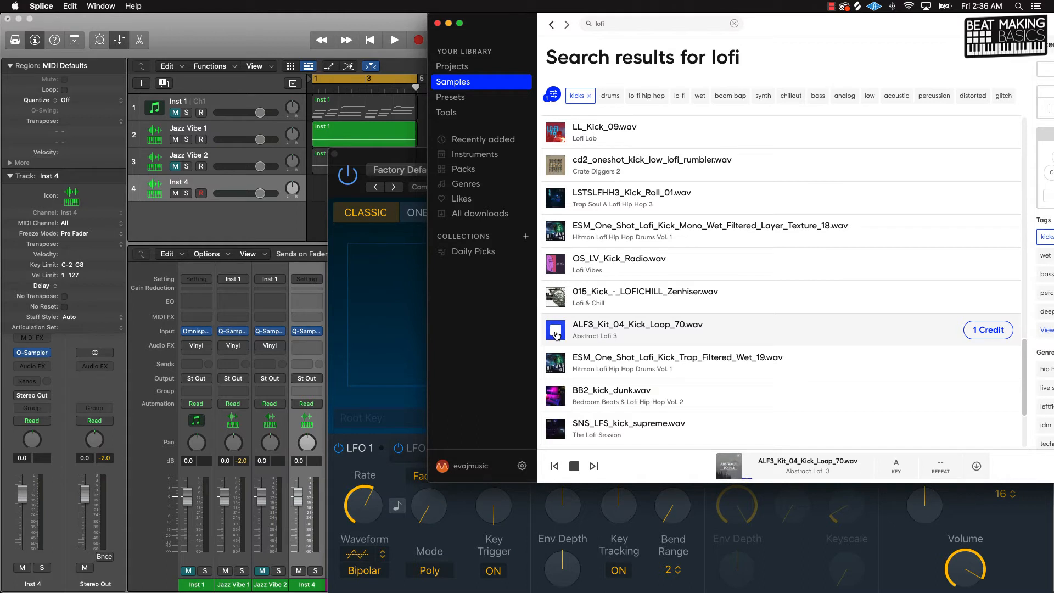
{"action": "left_click", "coordinate": [556, 266]}
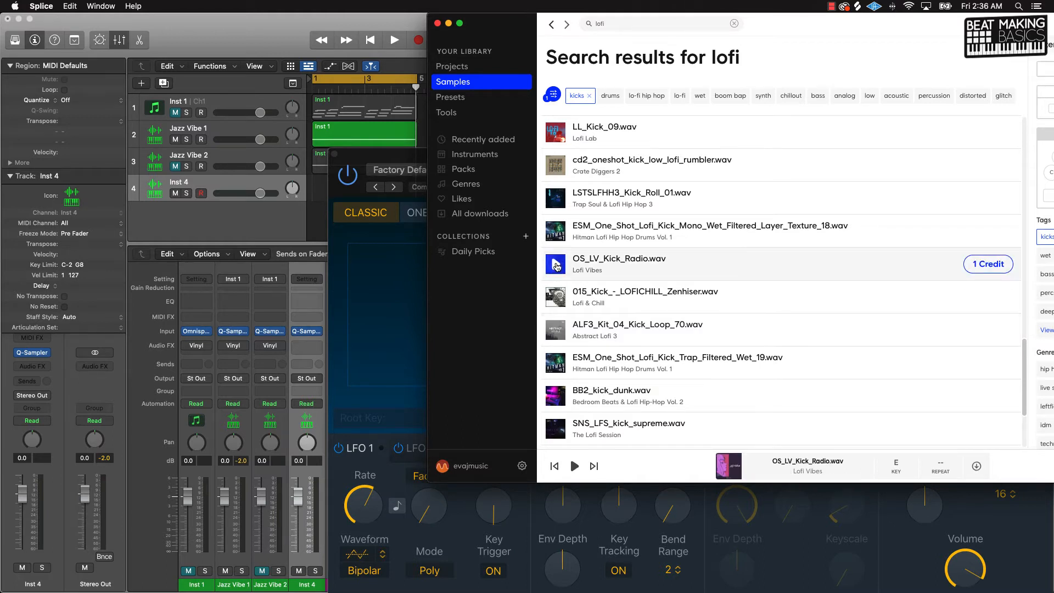
{"action": "left_click", "coordinate": [556, 266]}
{"action": "left_click", "coordinate": [556, 266]}
Download OS_LV_Kick_Radio.wav, load it into Inst 4's Quick Sampler and close the plug-in window.
{"action": "left_click", "coordinate": [976, 266]}
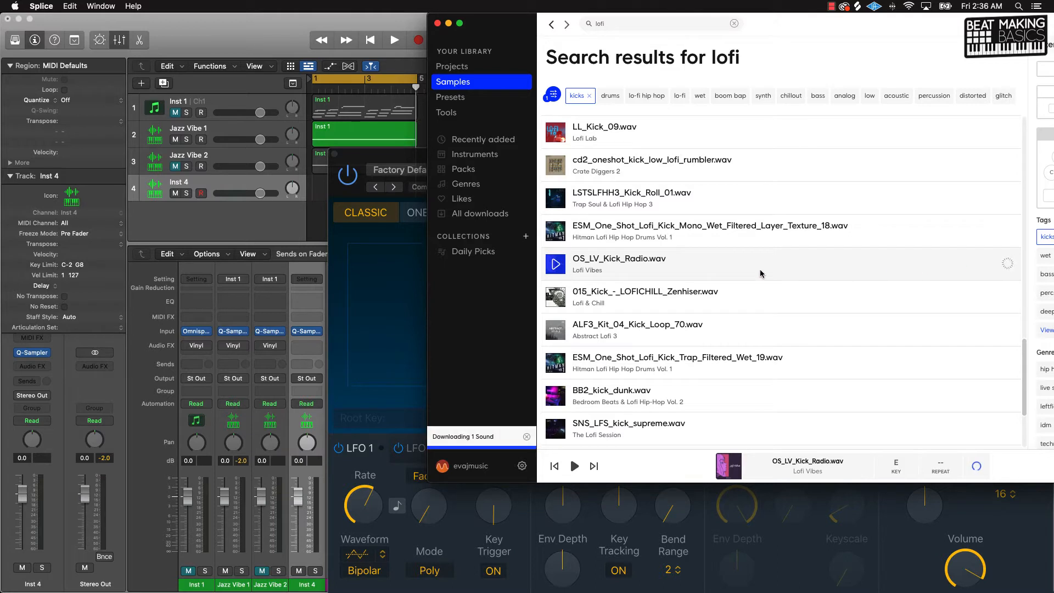
{"action": "left_click_drag", "start_coordinate": [729, 275], "coordinate": [378, 303]}
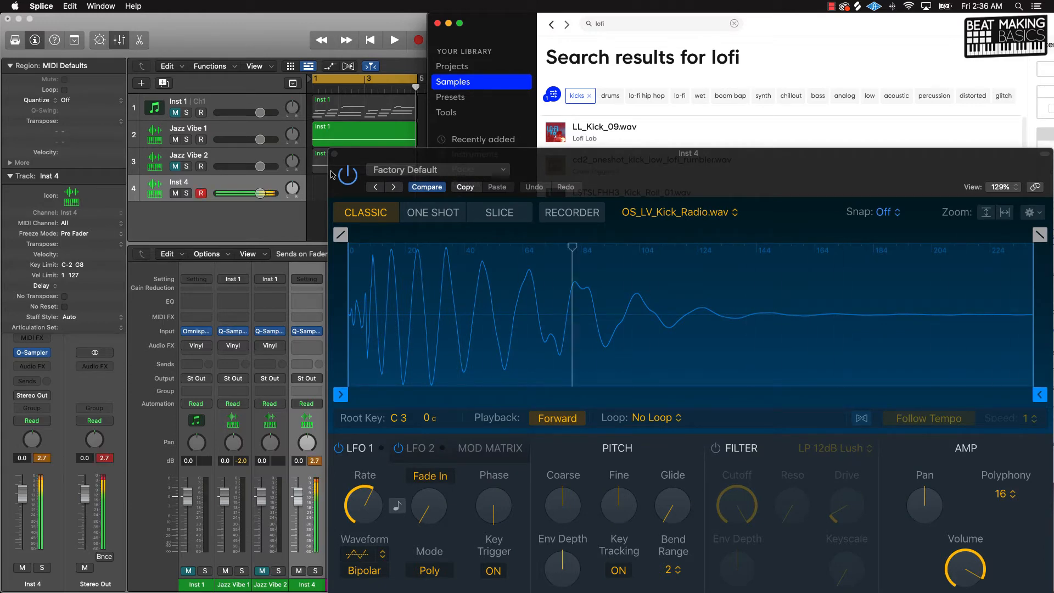
{"action": "left_click", "coordinate": [335, 155]}
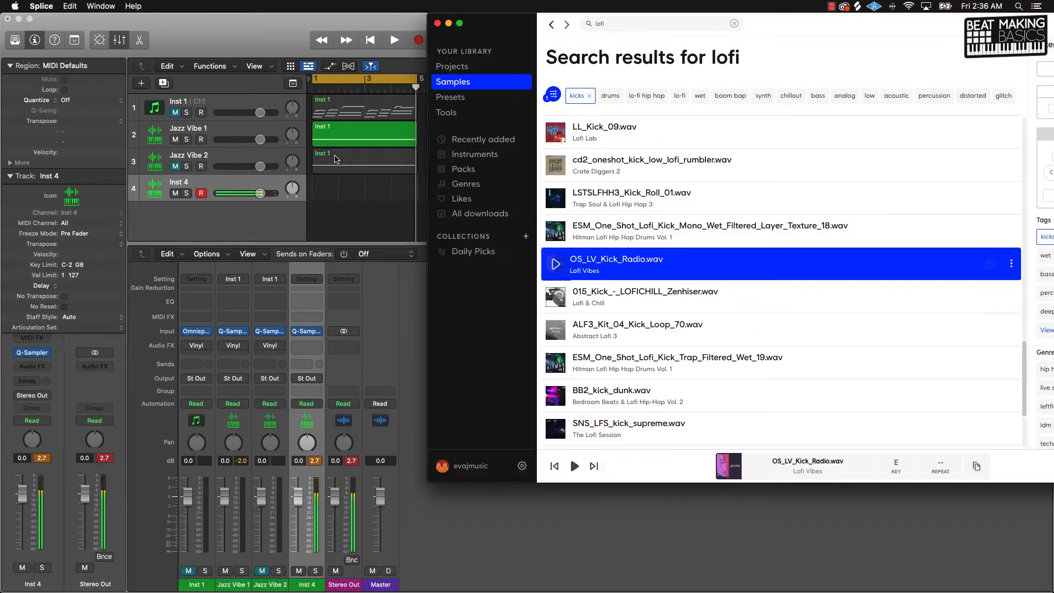
{"action": "left_click", "coordinate": [357, 214]}
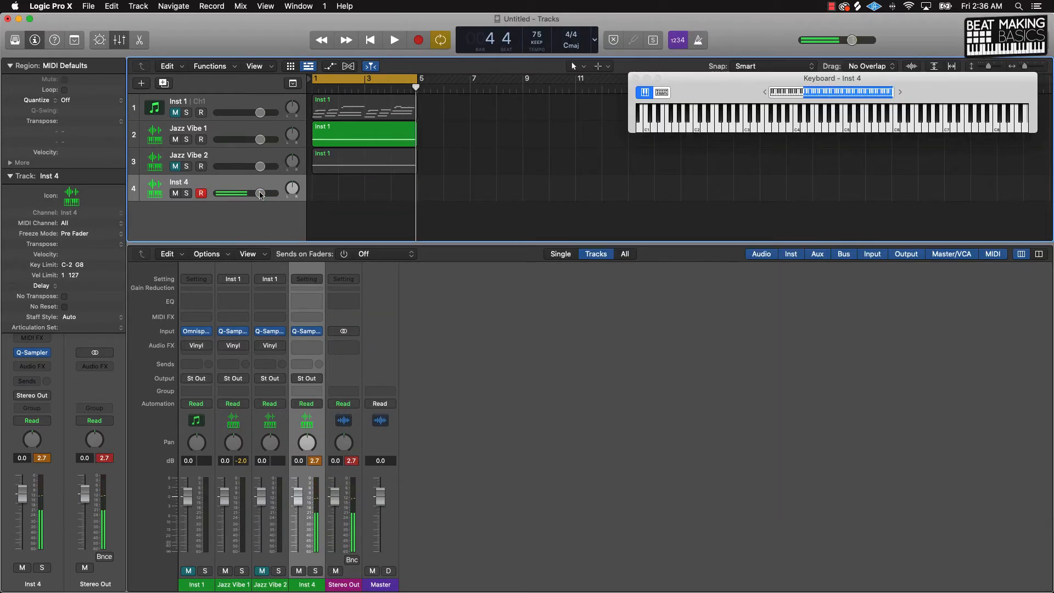
Add another Quick Sampler instrument track below Inst 4.
{"action": "left_click", "coordinate": [142, 84]}
{"action": "left_click", "coordinate": [699, 193]}
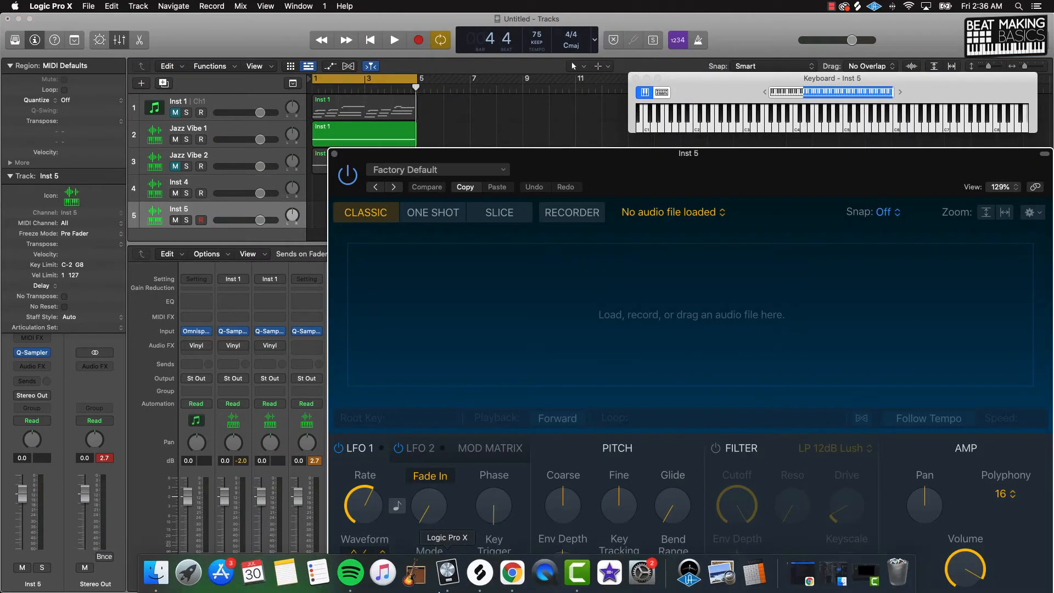
Switch to Splice and replace the kicks filter on the lofi results with the snares tag.
{"action": "left_click", "coordinate": [475, 576]}
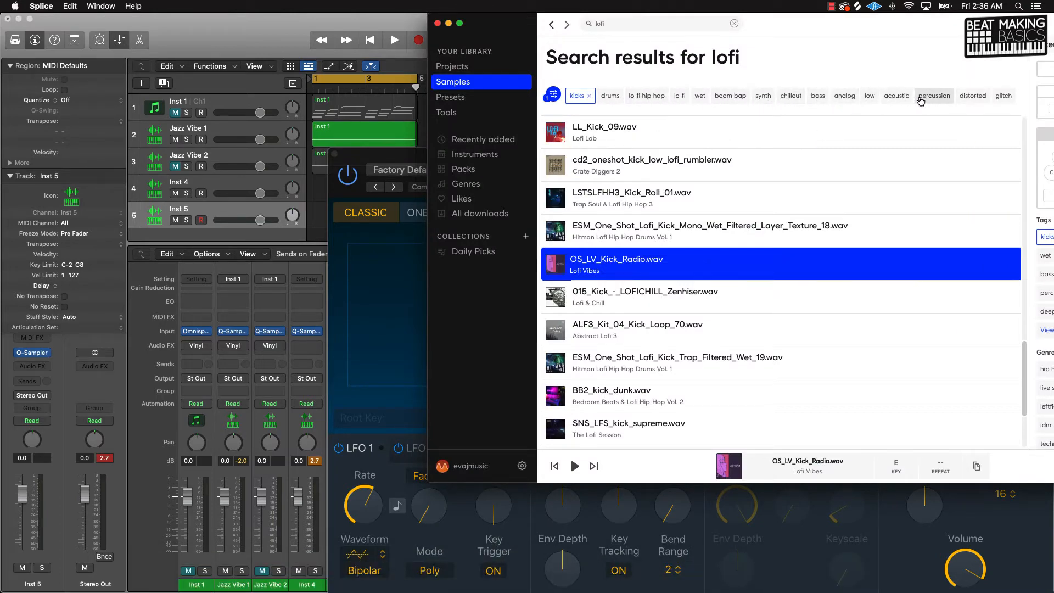
{"action": "left_click_drag", "start_coordinate": [881, 34], "coordinate": [625, 34]}
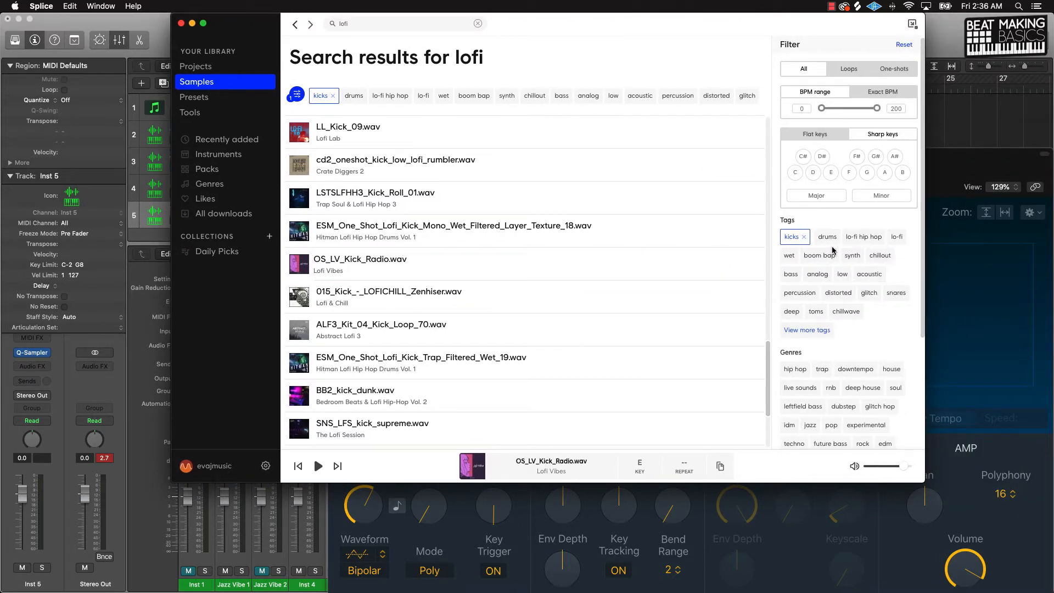
{"action": "left_click", "coordinate": [804, 237]}
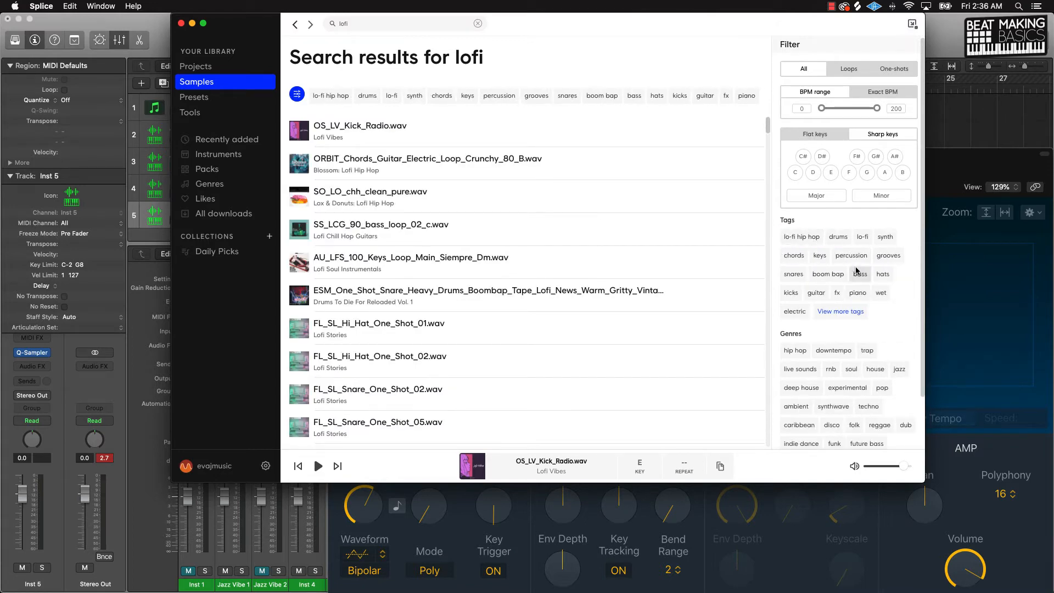
{"action": "left_click", "coordinate": [567, 96]}
Audition and download PNWBF_Drums_Snare_22.wav and load it into Inst 5's Quick Sampler.
{"action": "scroll", "coordinate": [330, 337], "scroll_direction": "down", "scroll_amount": 10}
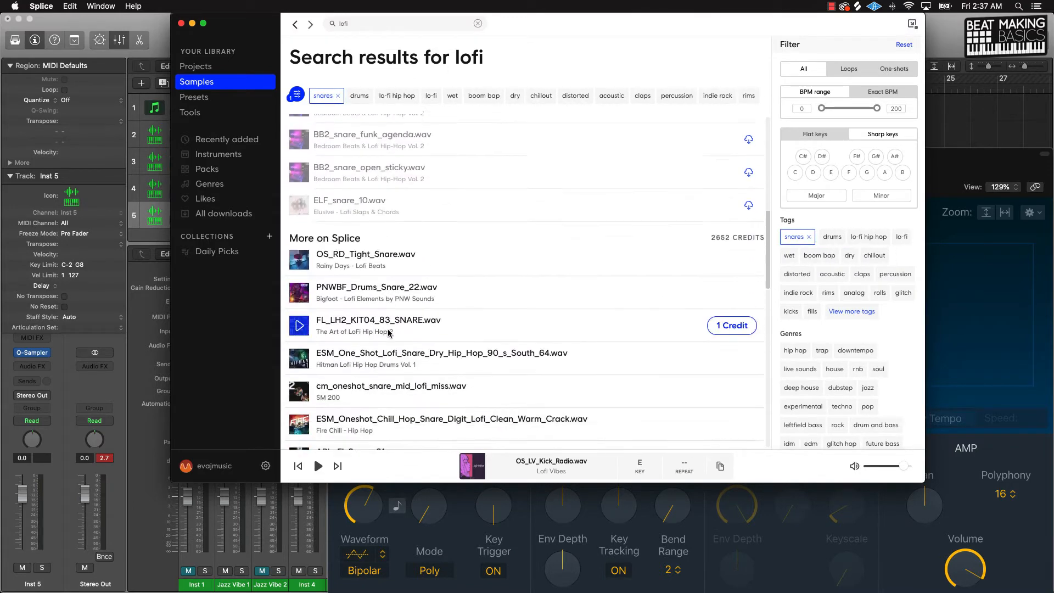
{"action": "left_click", "coordinate": [300, 192]}
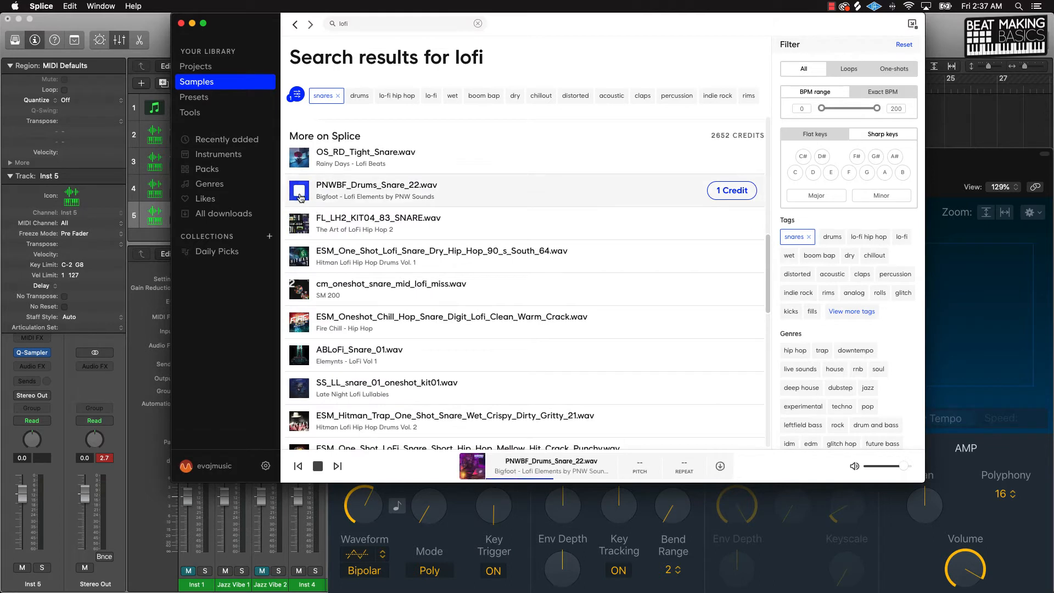
{"action": "left_click", "coordinate": [731, 191]}
{"action": "left_click_drag", "start_coordinate": [525, 26], "coordinate": [904, 26]}
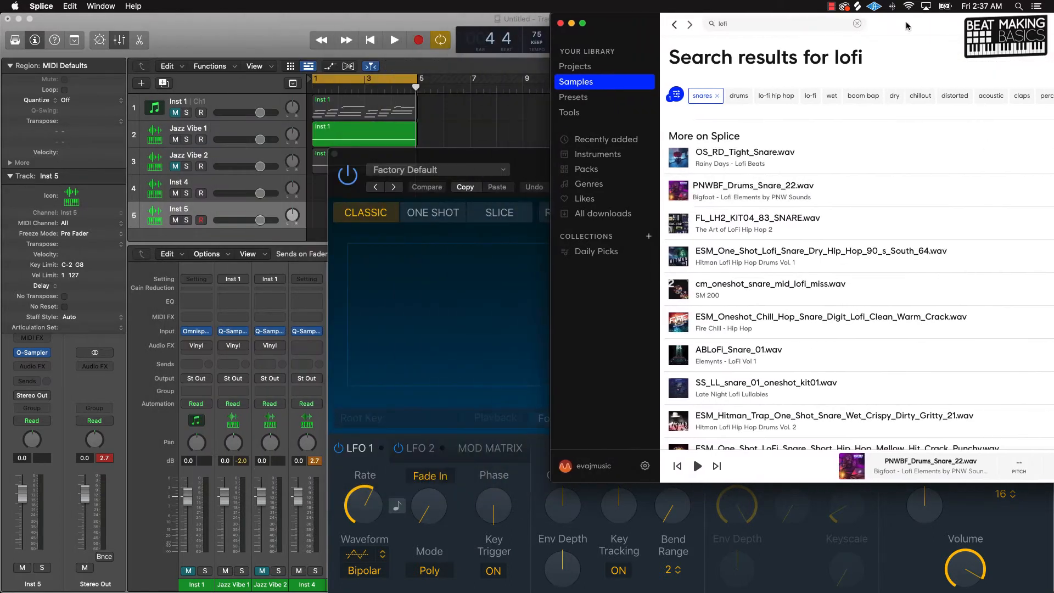
{"action": "mouse_move", "coordinate": [795, 192]}
{"action": "left_mouse_down"}
{"action": "mouse_move", "coordinate": [539, 250]}
{"action": "mouse_move", "coordinate": [445, 304]}
{"action": "left_mouse_up"}
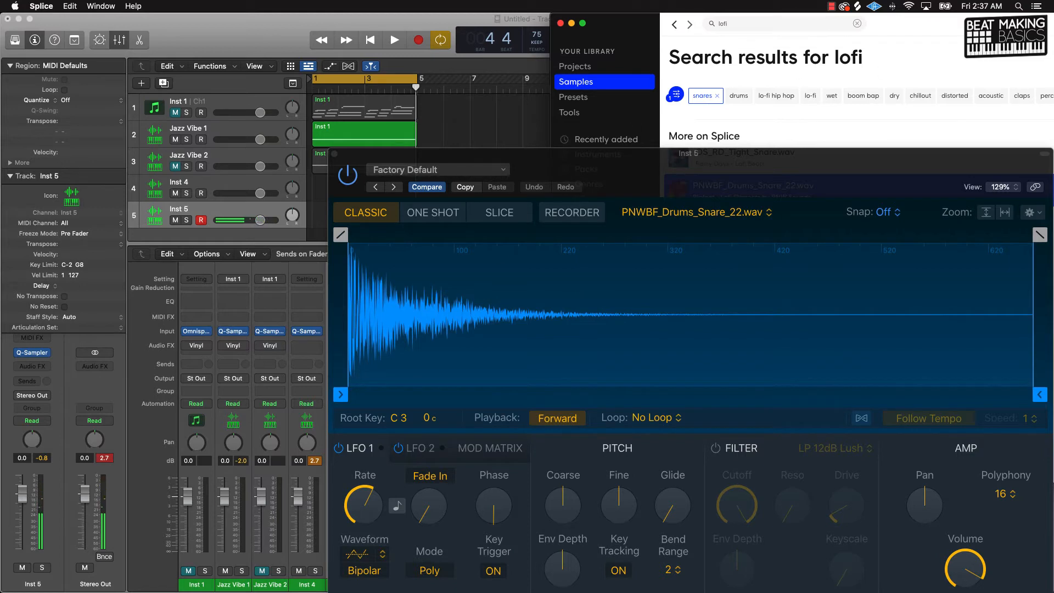
Clear the snares filter from the lofi results and close Inst 5's Quick Sampler window.
{"action": "left_click_drag", "start_coordinate": [894, 34], "coordinate": [594, 34]}
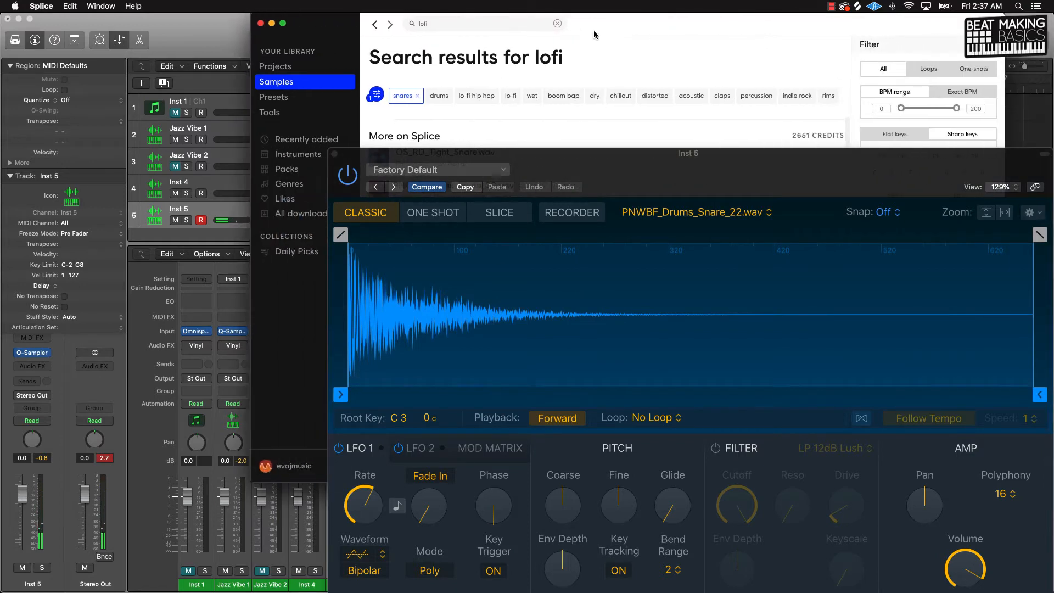
{"action": "left_click", "coordinate": [417, 98]}
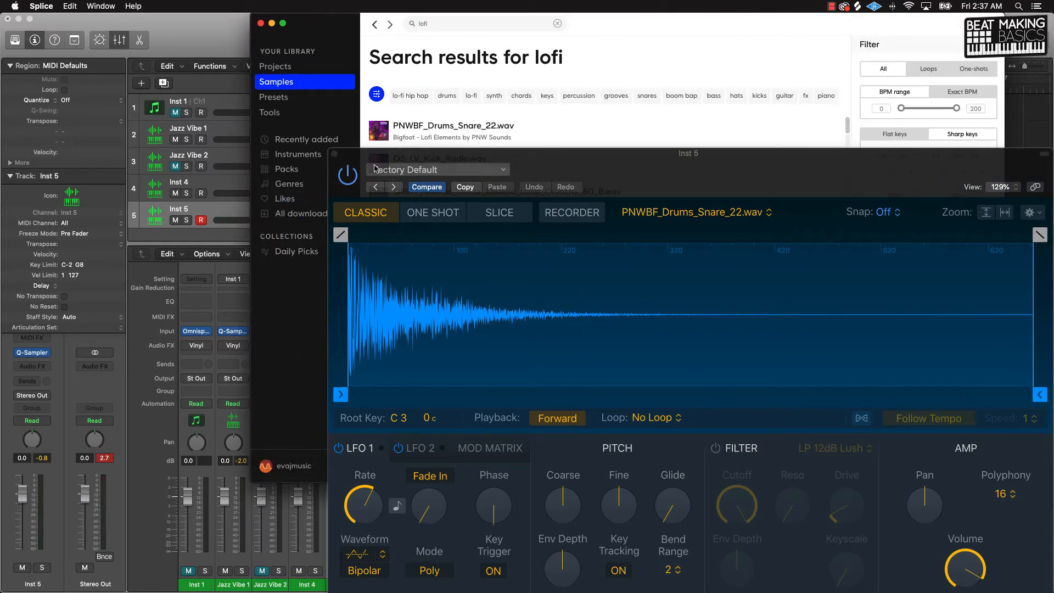
{"action": "left_click", "coordinate": [335, 154]}
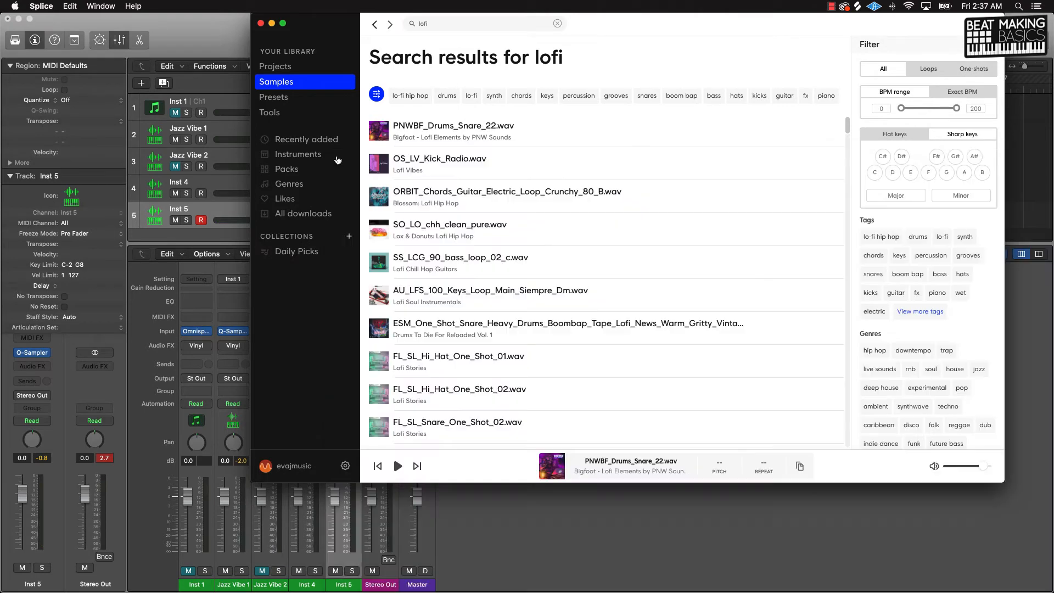
Switch to Logic Pro X, duplicate the Inst 5 track below itself and open the new track's Quick Sampler.
{"action": "left_click", "coordinate": [143, 218]}
{"action": "key", "text": "super+d"}
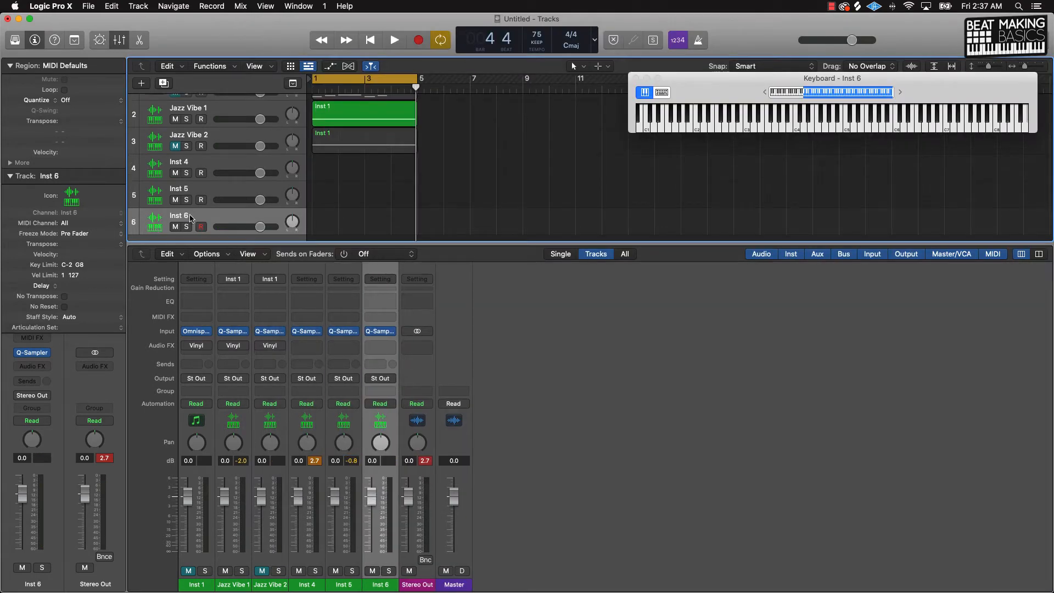
{"action": "mouse_move", "coordinate": [36, 357]}
{"action": "left_click", "coordinate": [380, 331]}
Switch to Splice and filter the lofi results by the hats tag.
{"action": "mouse_move", "coordinate": [192, 567]}
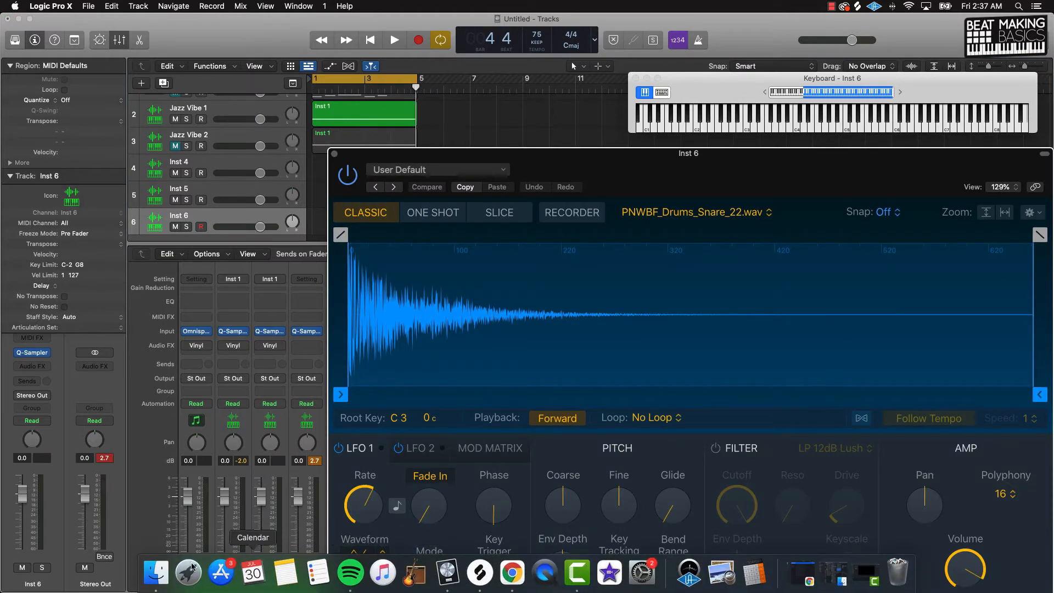
{"action": "left_click", "coordinate": [480, 572]}
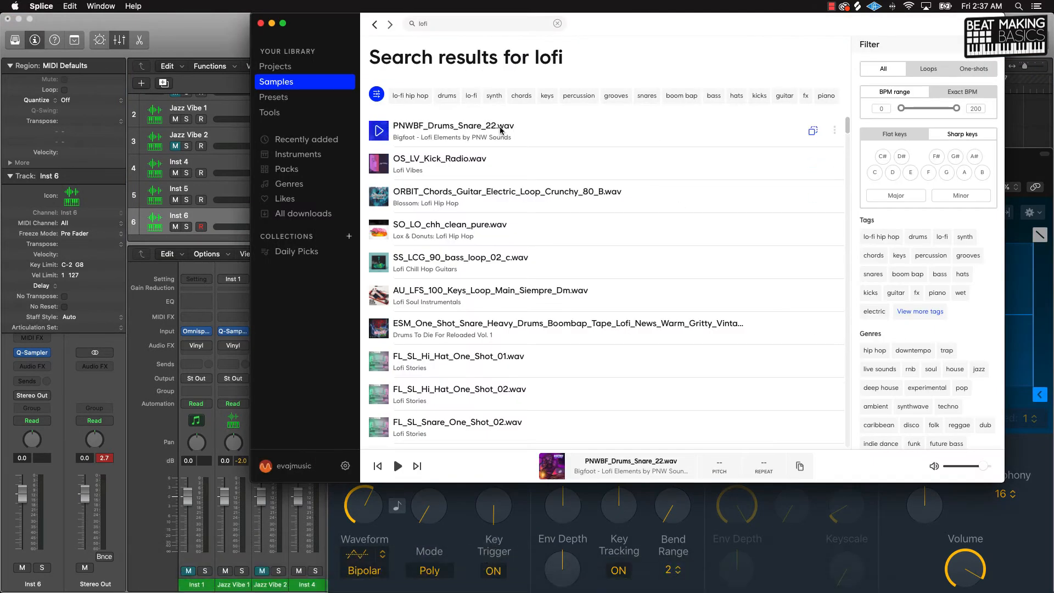
{"action": "left_click", "coordinate": [736, 97]}
Audition 08_LF2_Hat.wav, OS_CW_Lucid_Hat.wav and ELF_hihat_39.wav, and download ELF_hihat_39.wav.
{"action": "scroll", "coordinate": [698, 125], "scroll_direction": "down", "scroll_amount": 10}
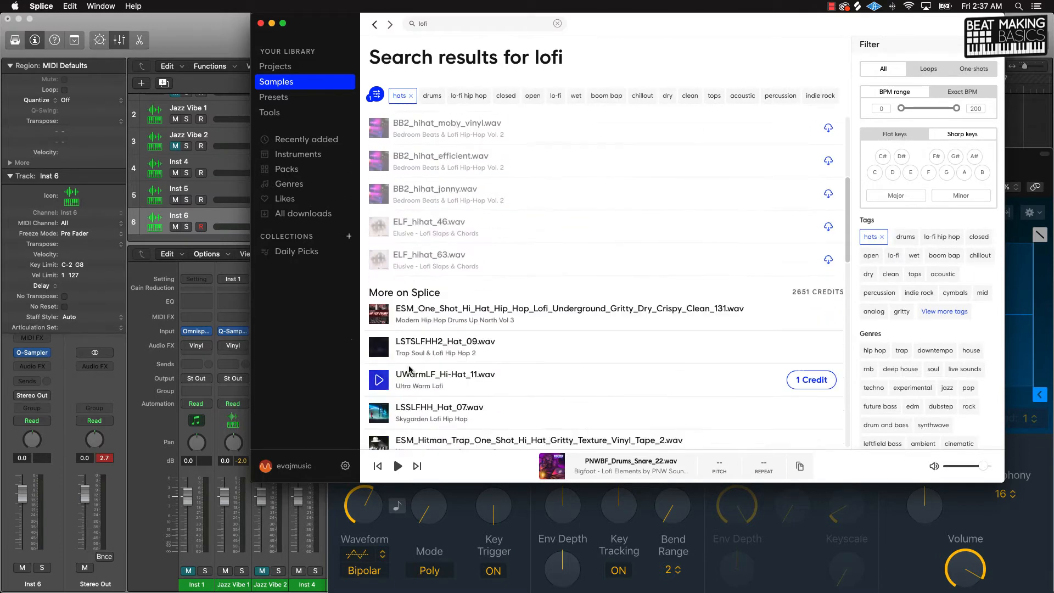
{"action": "left_click", "coordinate": [380, 313]}
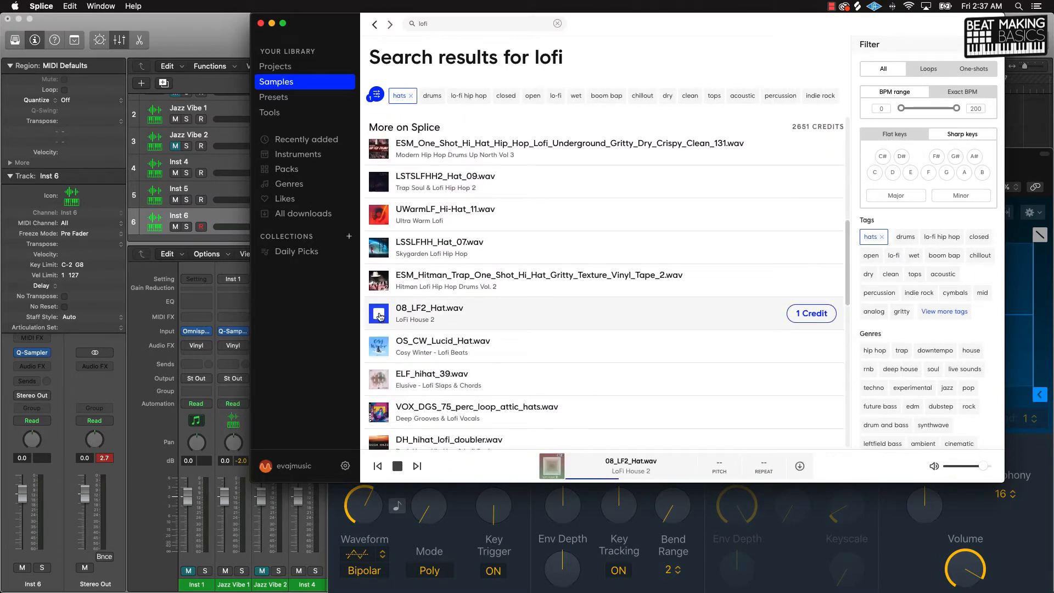
{"action": "left_click", "coordinate": [378, 348]}
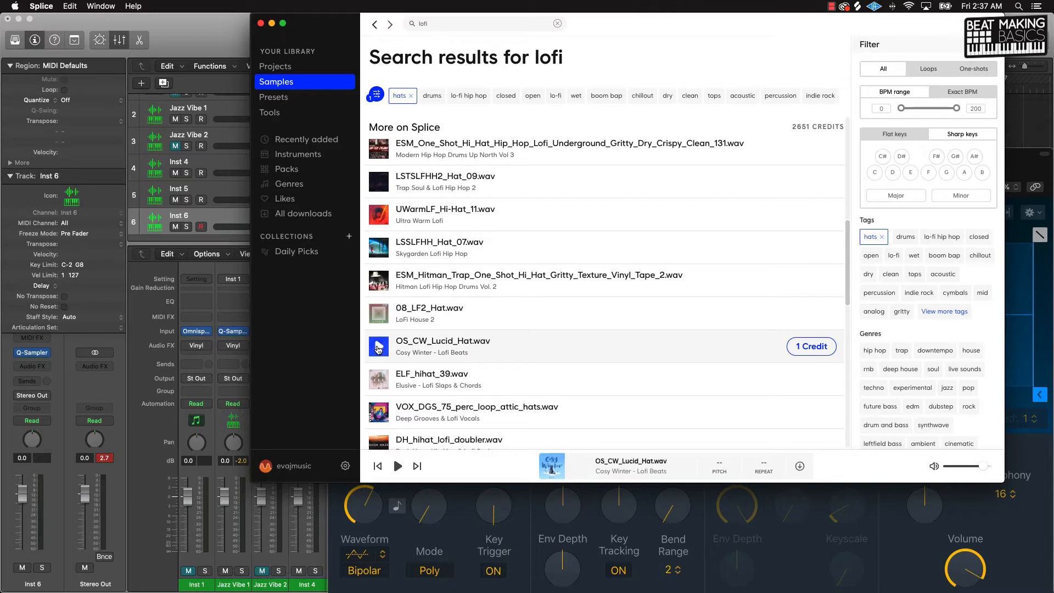
{"action": "left_click", "coordinate": [379, 379]}
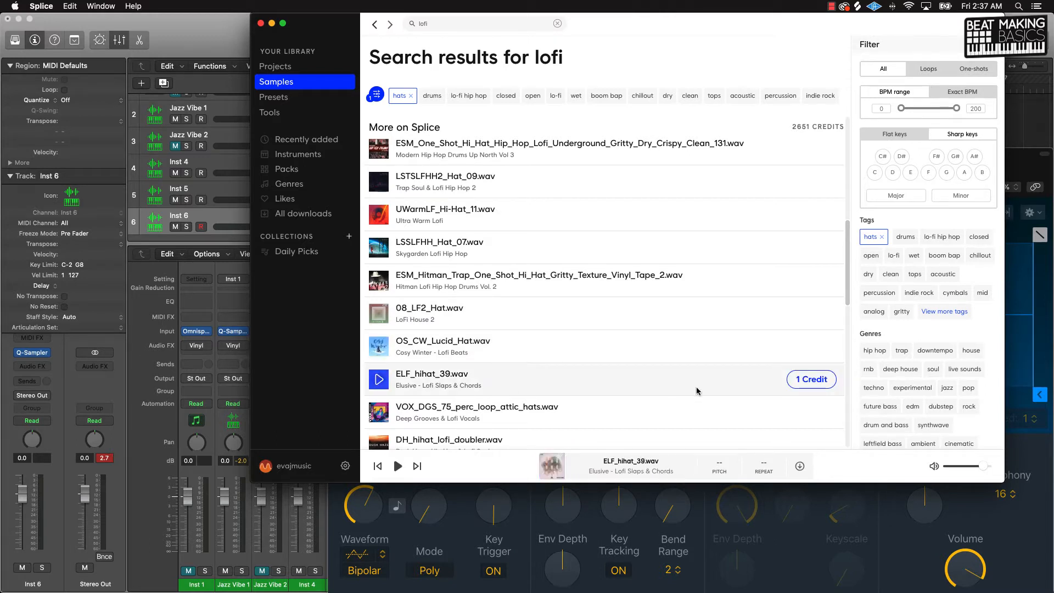
{"action": "left_click", "coordinate": [797, 379]}
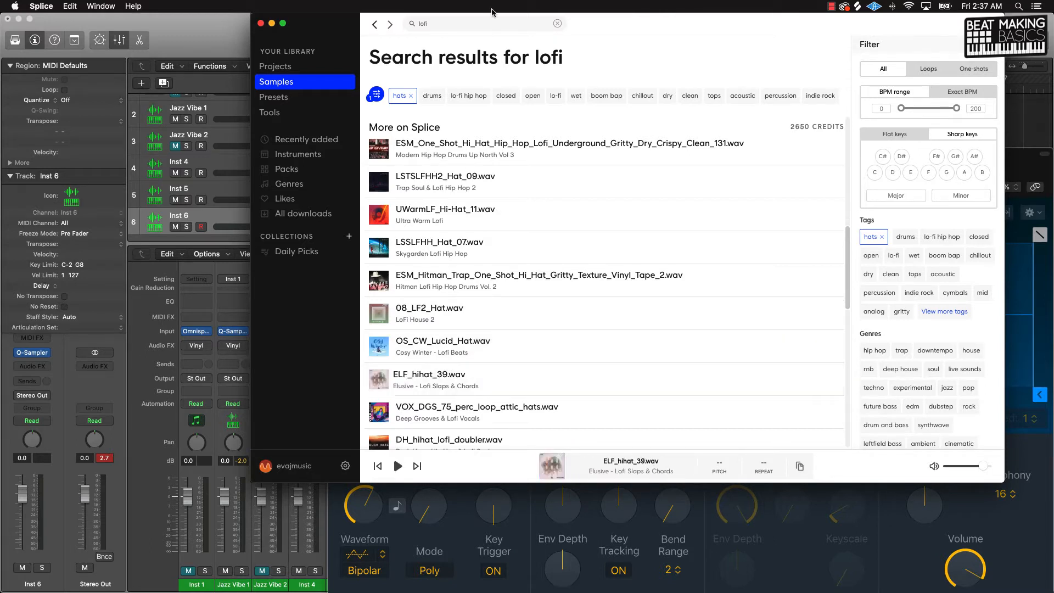
Load ELF_hihat_39.wav into Inst 6's Quick Sampler, then put away the Splice and plug-in windows.
{"action": "left_click_drag", "start_coordinate": [646, 32], "coordinate": [923, 18]}
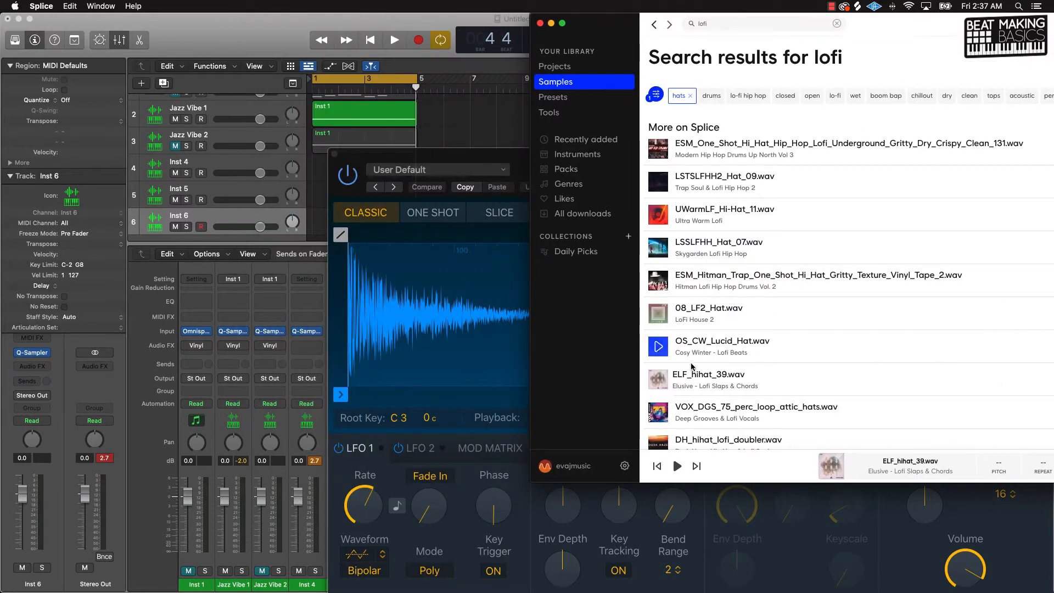
{"action": "left_click_drag", "start_coordinate": [659, 379], "coordinate": [431, 320]}
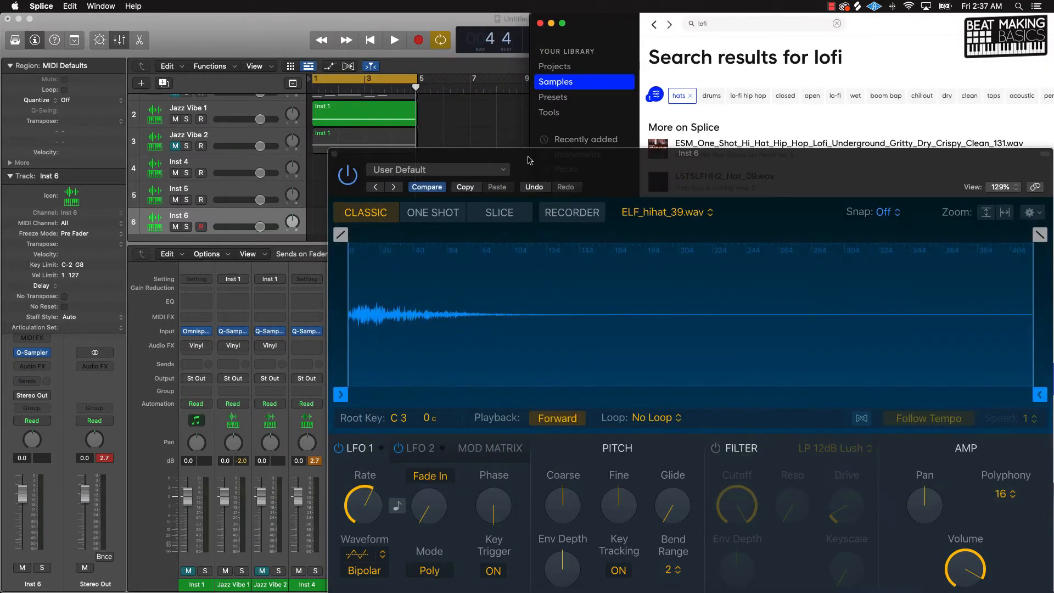
{"action": "left_click", "coordinate": [551, 23]}
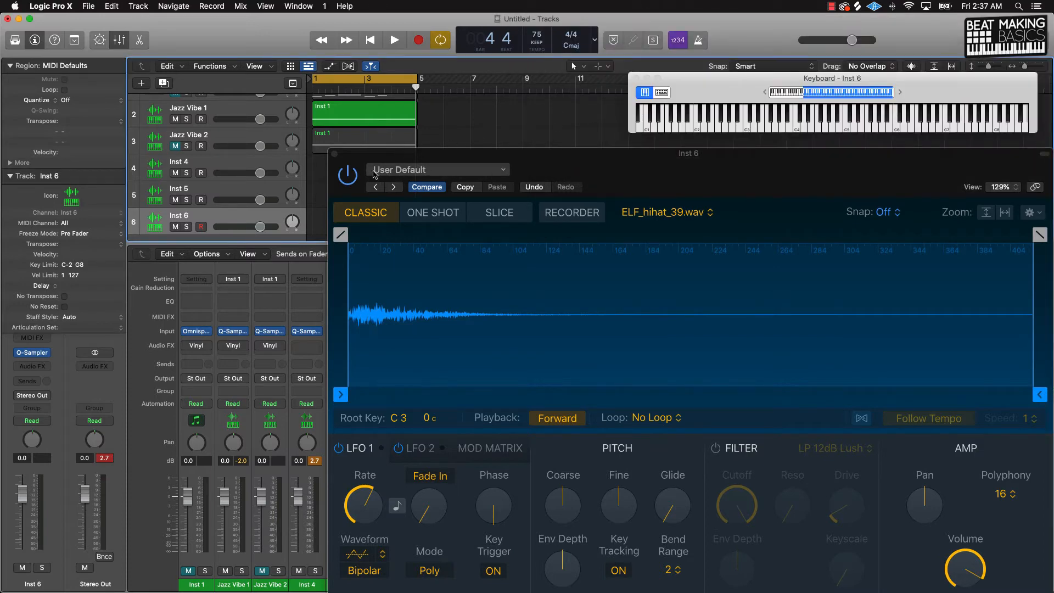
{"action": "left_click", "coordinate": [334, 154]}
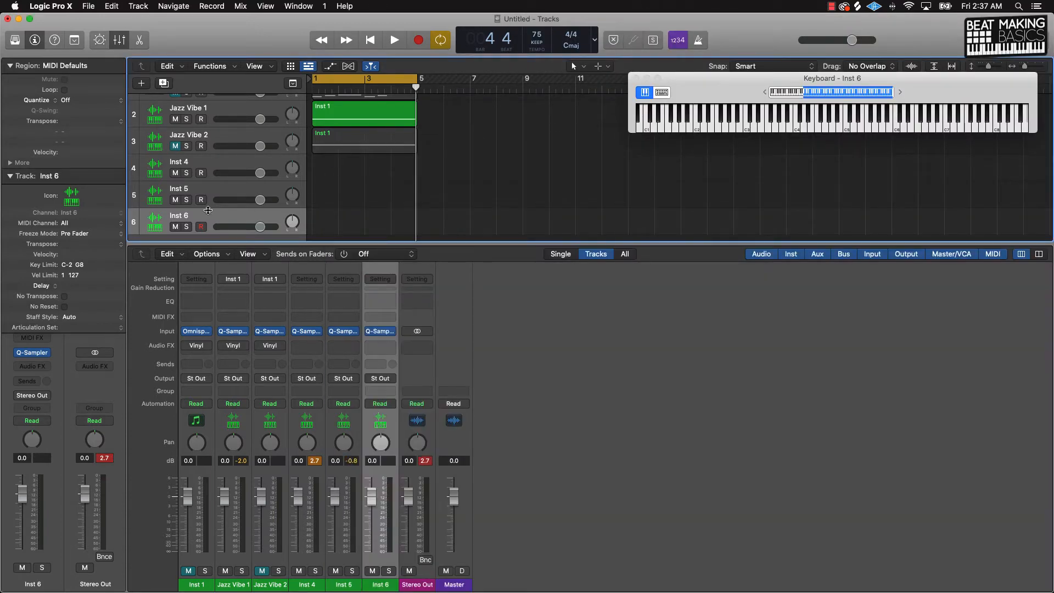
Rename the Inst 5 track as Snare.
{"action": "left_click", "coordinate": [222, 191]}
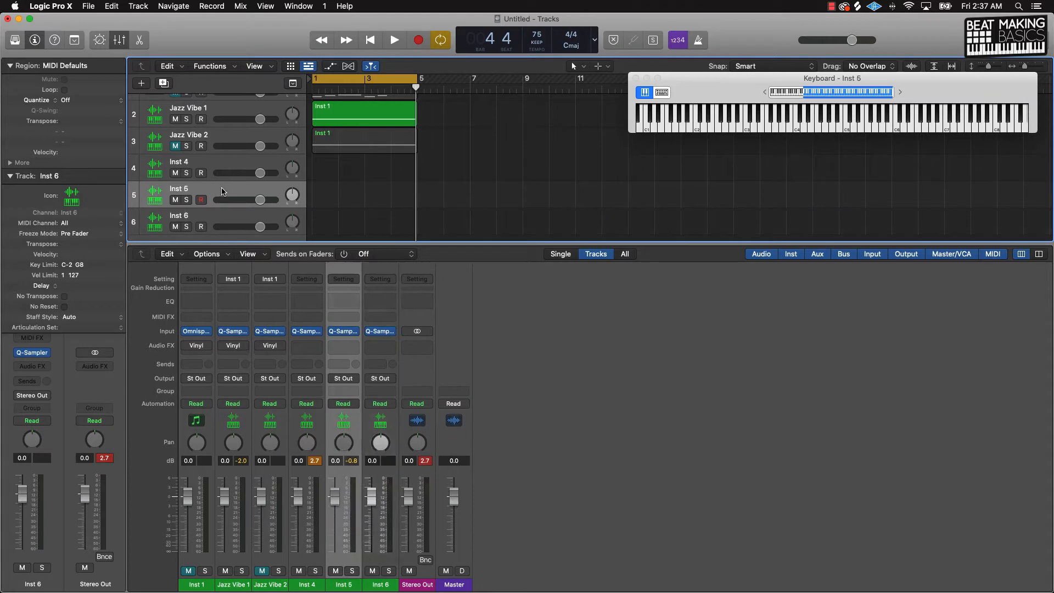
{"action": "double_click", "coordinate": [173, 189]}
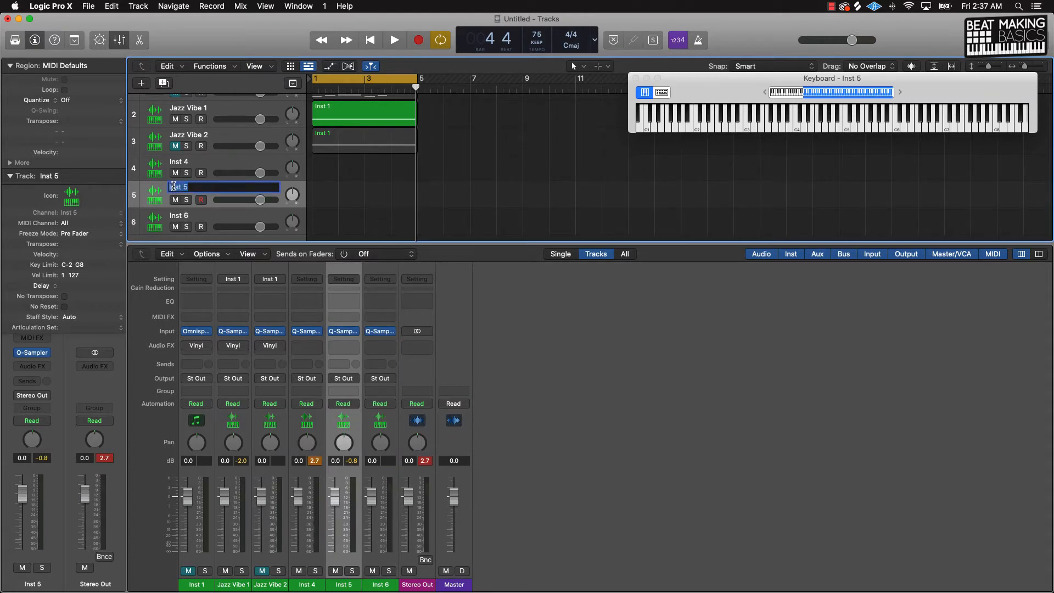
{"action": "type", "text": "Snare"}
{"action": "key", "text": "Return"}
Record a four-bar snare part on the Snare track with hits on beats 2 and 4, and play it back briefly.
{"action": "key", "text": "a"}
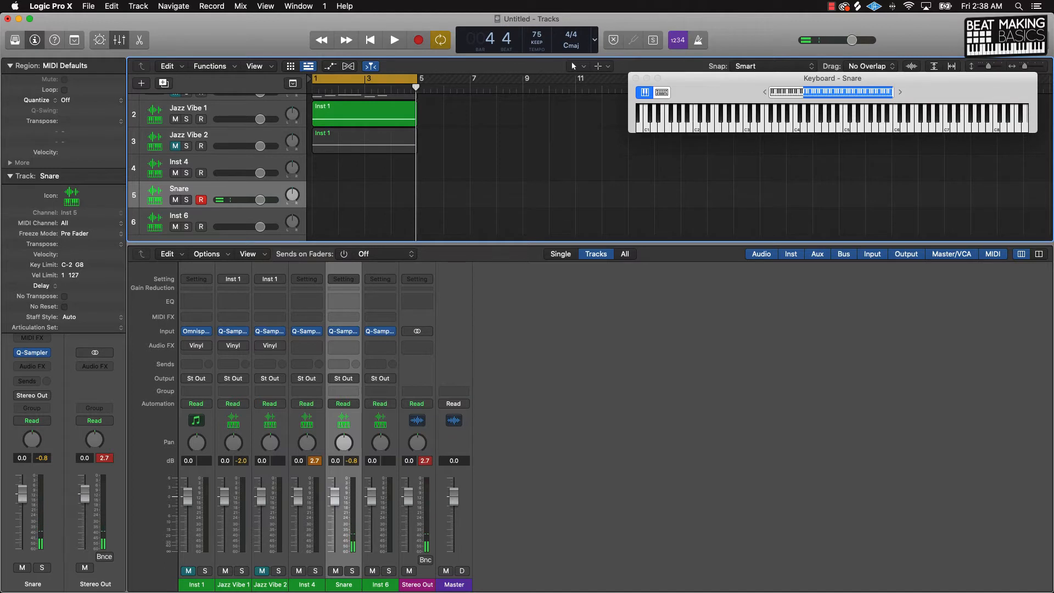
{"action": "key", "text": "r"}
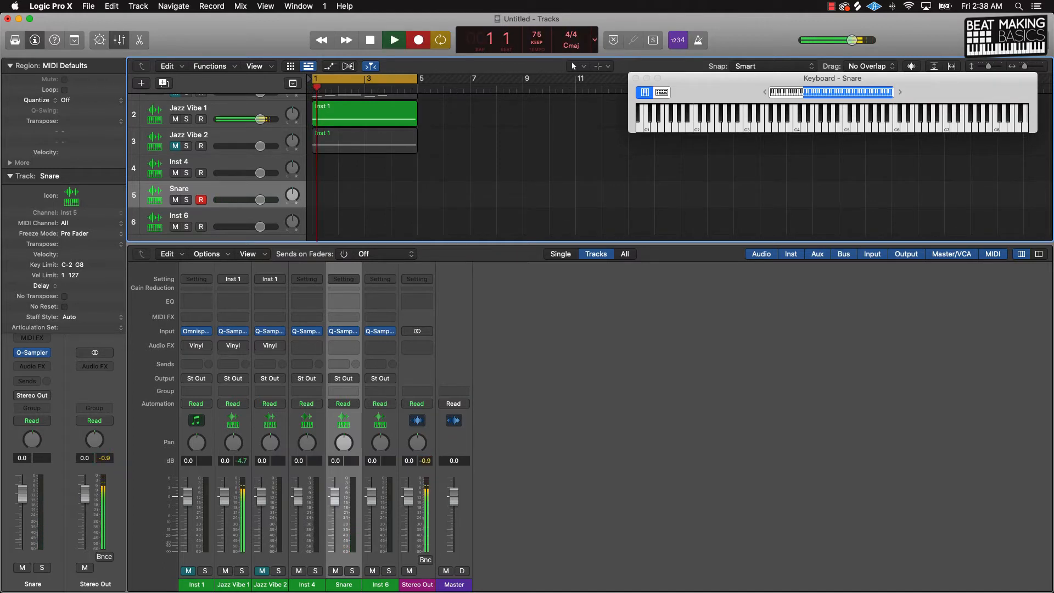
{"action": "key", "text": "a"}
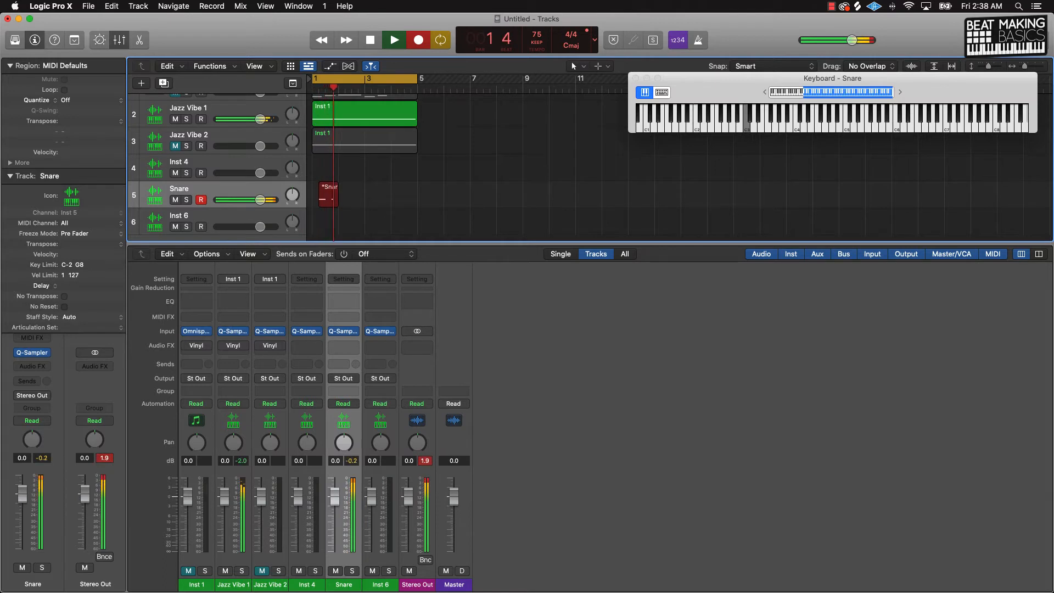
{"action": "key", "text": "a"}
{"action": "key", "text": "a"}
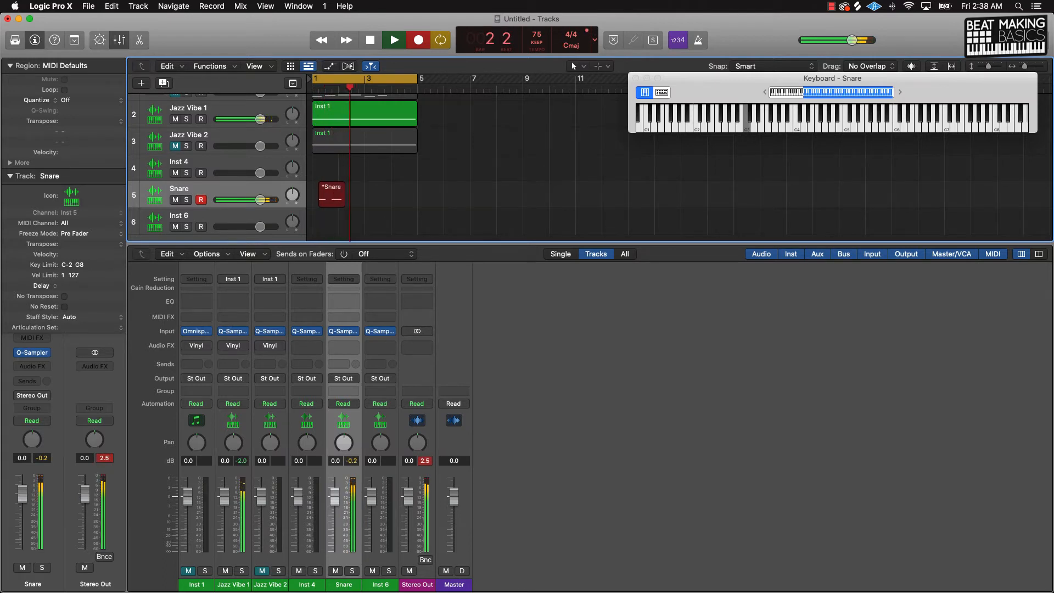
{"action": "key", "text": "a"}
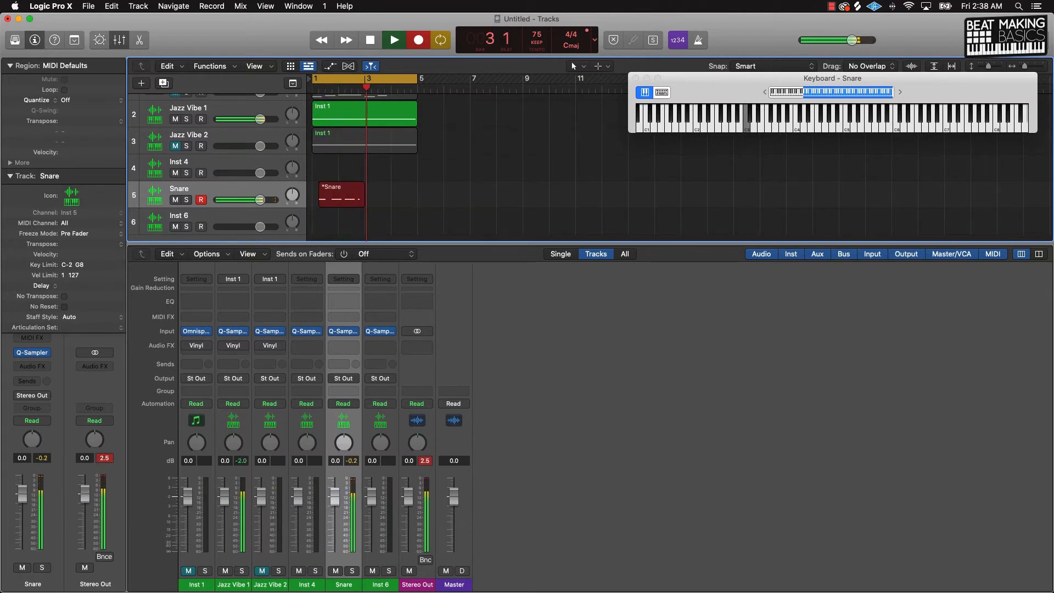
{"action": "key", "text": "a"}
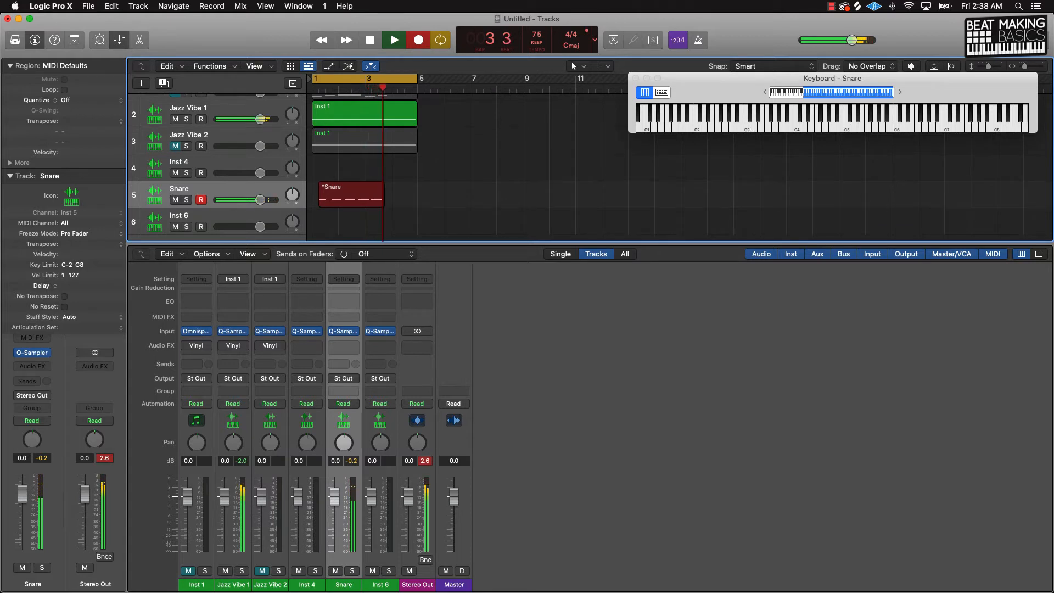
{"action": "key", "text": "a"}
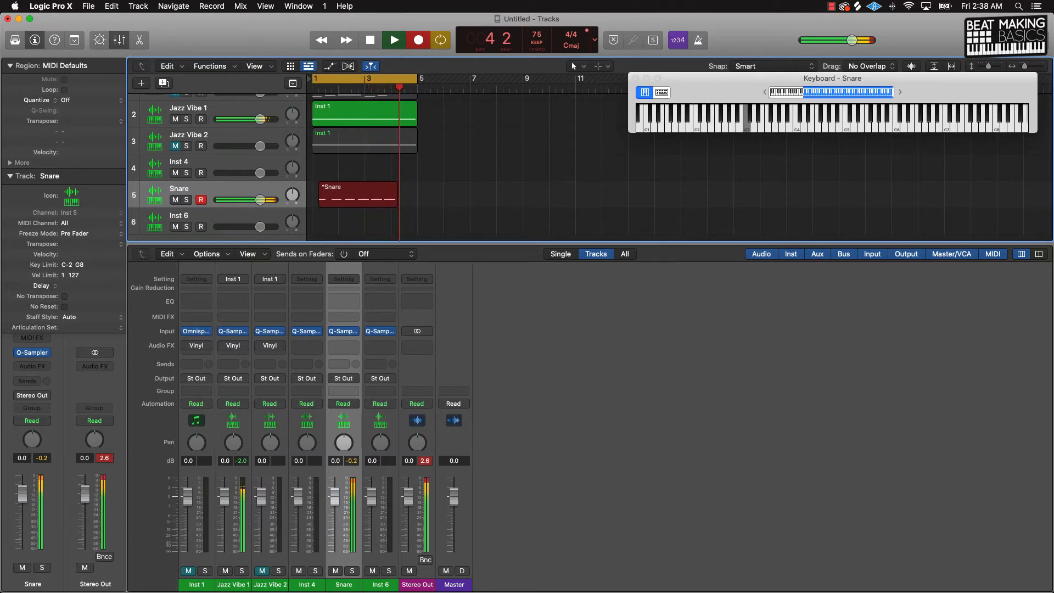
{"action": "key", "text": "a"}
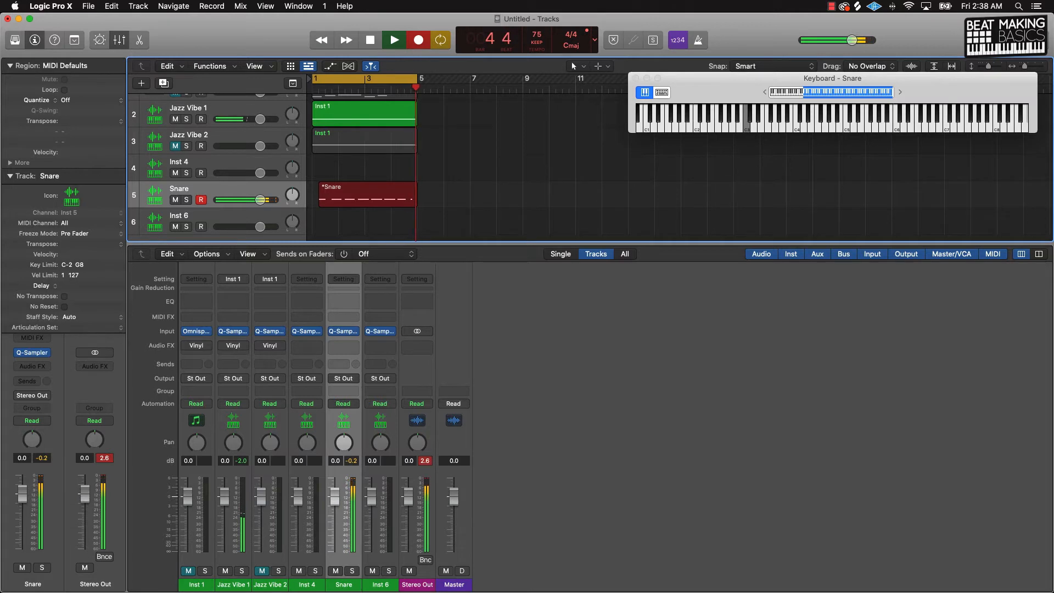
{"action": "key", "text": "a"}
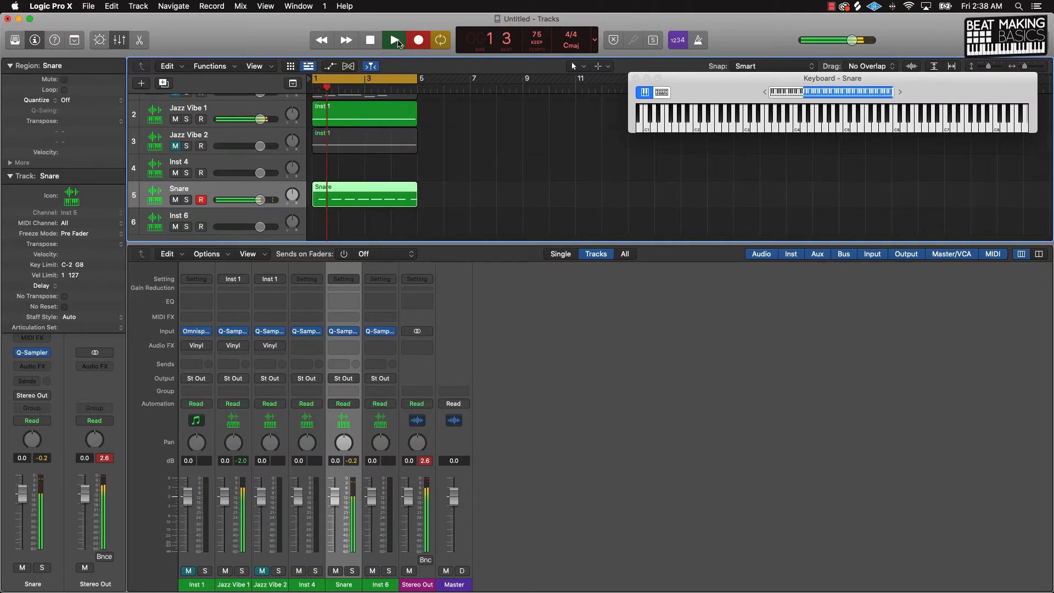
{"action": "key", "text": "shift+r"}
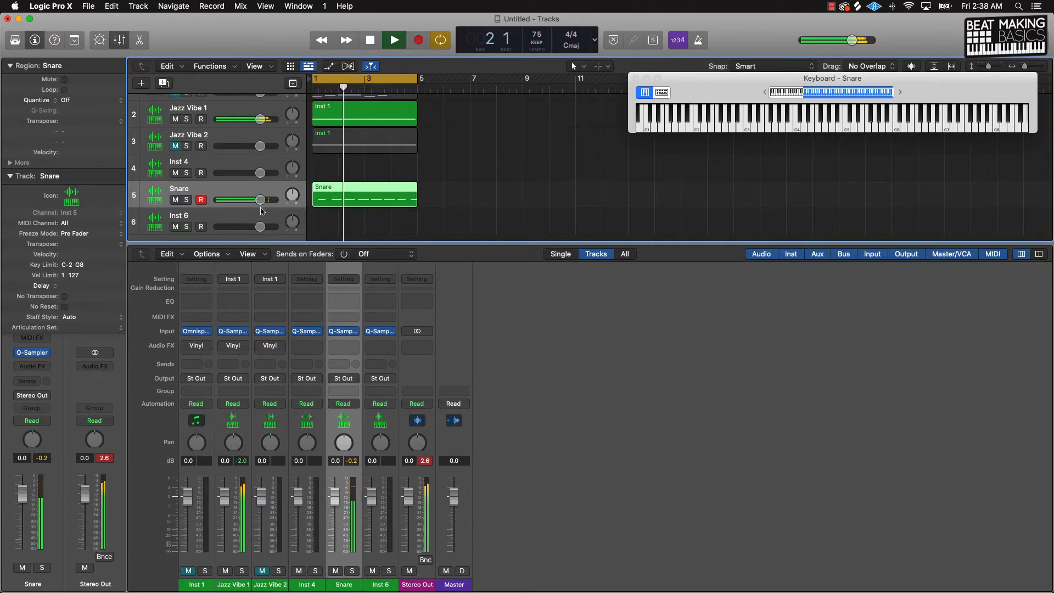
{"action": "key", "text": "space"}
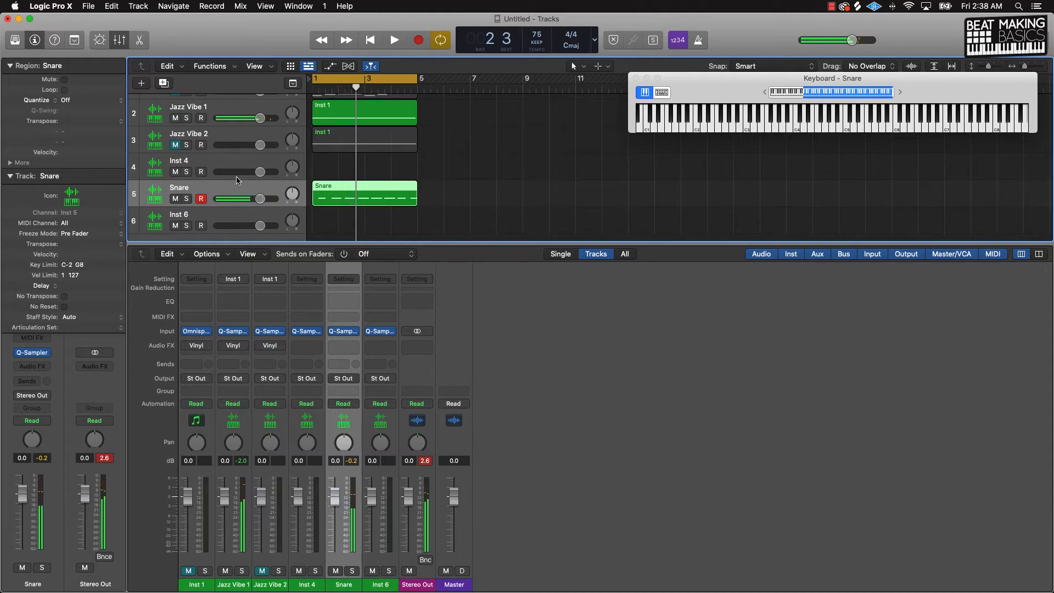
Try out the kick on Inst 4 and record a four-bar kick pattern over the loop.
{"action": "left_click", "coordinate": [235, 169]}
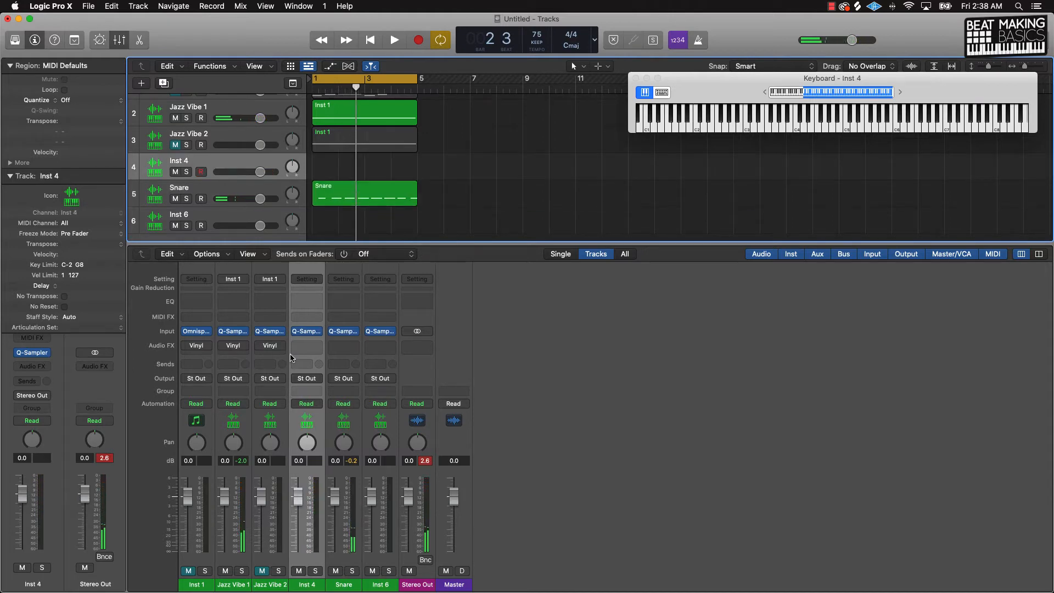
{"action": "key", "text": "a"}
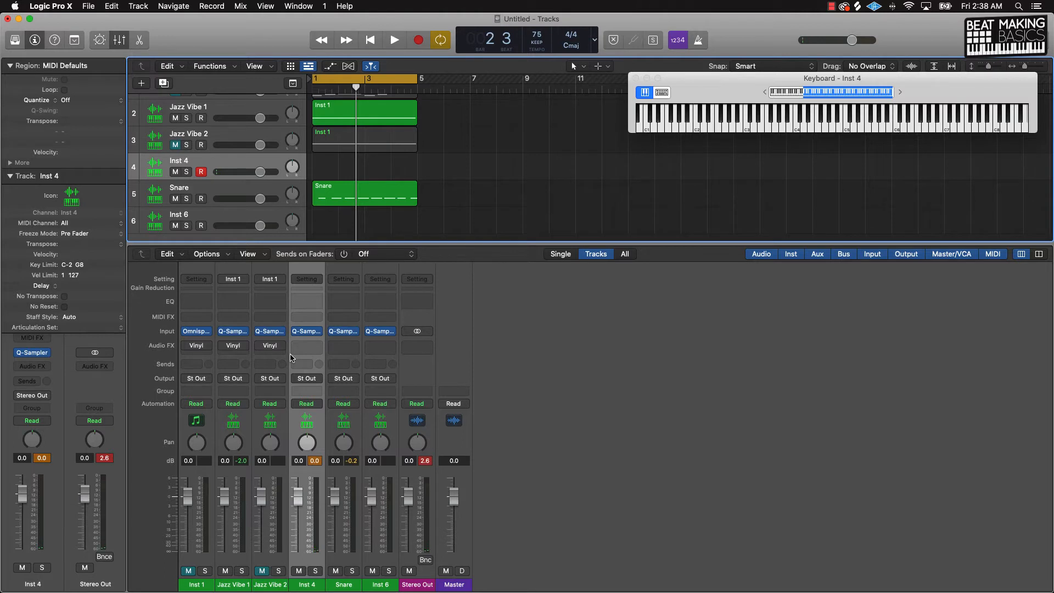
{"action": "key", "text": "a"}
{"action": "key", "text": "a"}
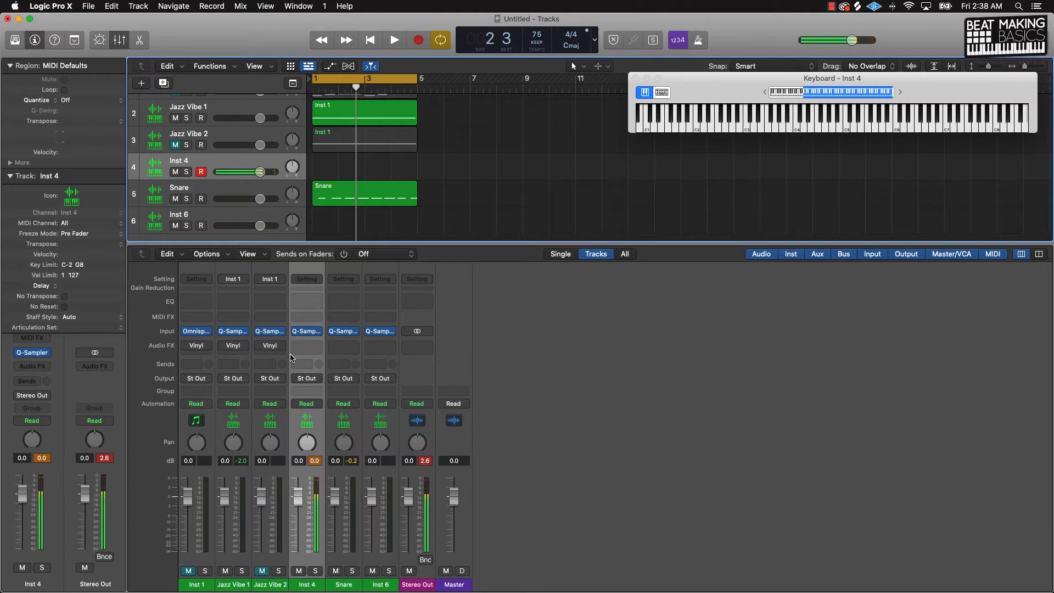
{"action": "key", "text": "a"}
{"action": "key", "text": "r"}
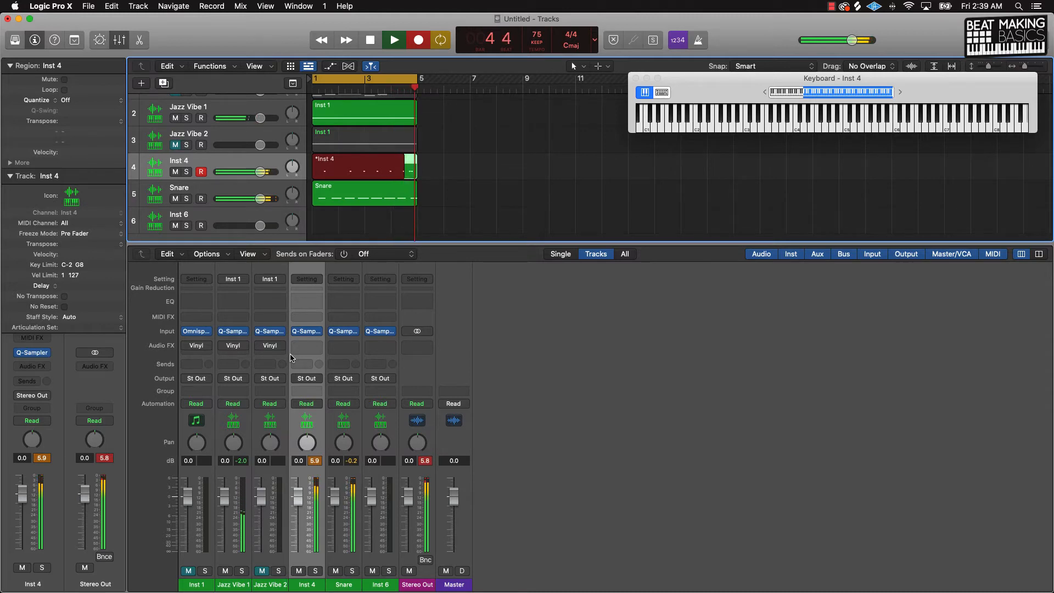
{"action": "key", "text": "space"}
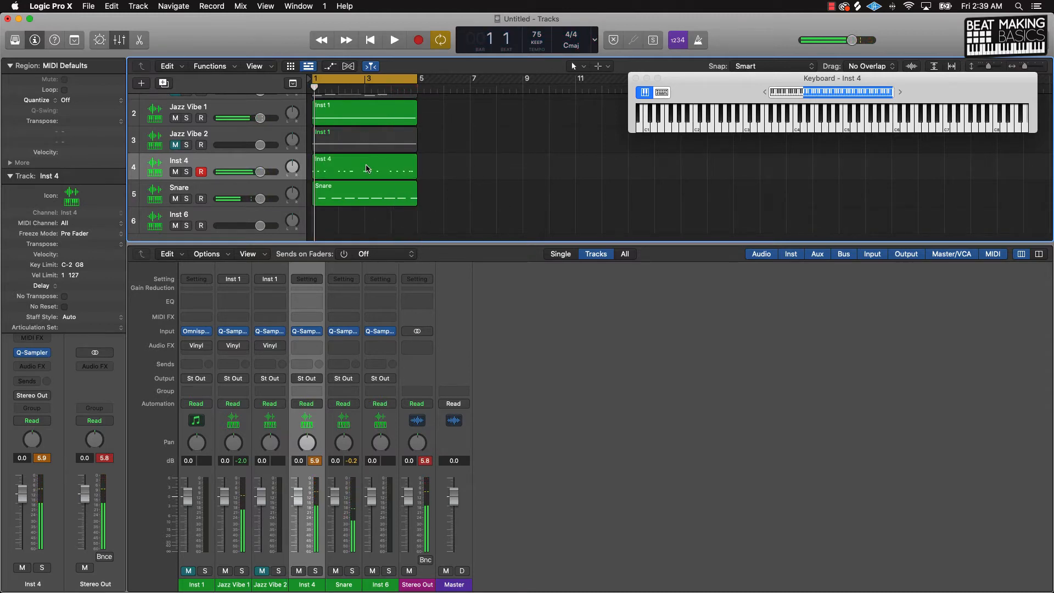
Open the Inst 4 region in the Piano Roll and delete the soft stray note just after beat 4 of bar 4.
{"action": "key", "text": "p"}
{"action": "scroll", "coordinate": [804, 499], "scroll_direction": "right", "scroll_amount": 3}
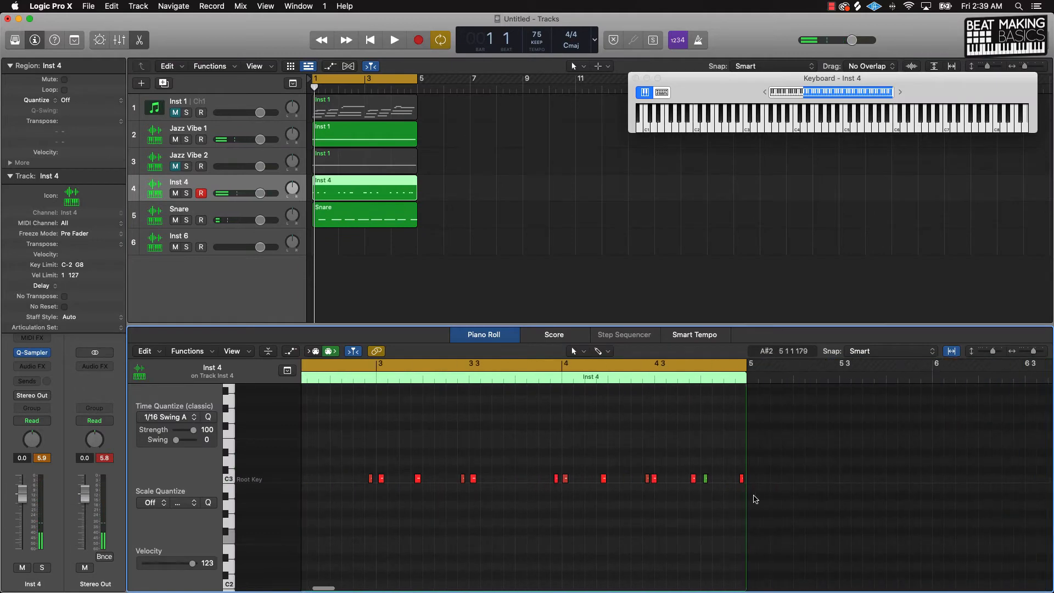
{"action": "left_click", "coordinate": [705, 477]}
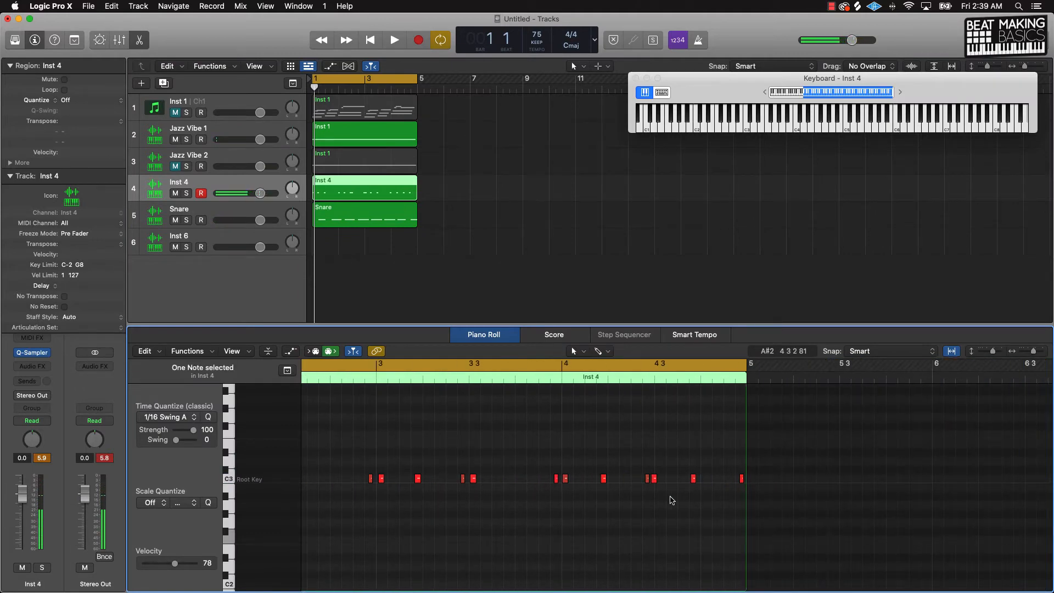
Quantize all Inst 4 kick notes to 1/16 Swing A and set the swing amount to 56 while checking playback.
{"action": "key", "text": "super+a"}
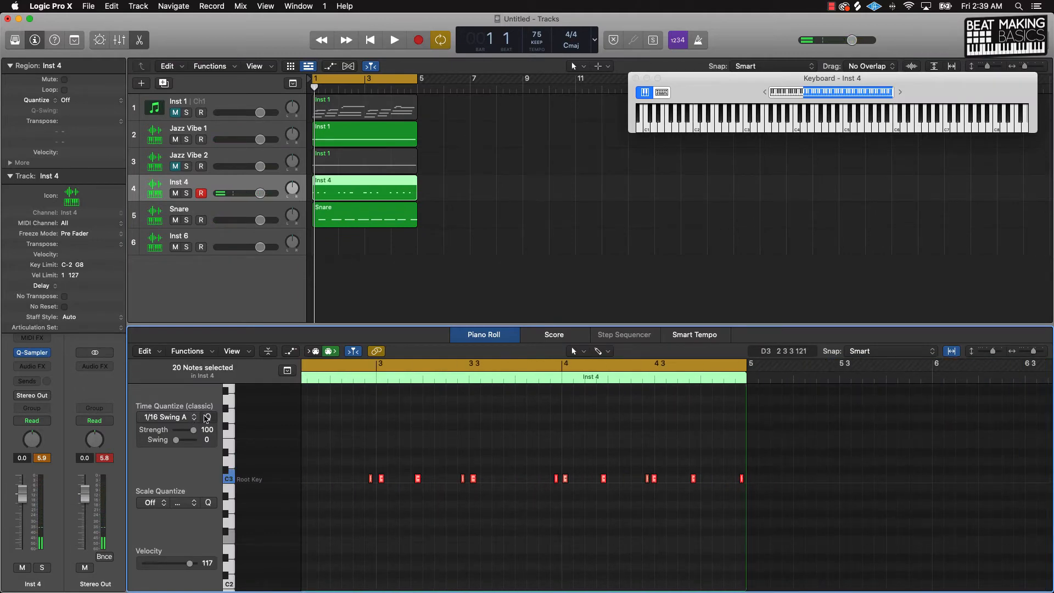
{"action": "left_click", "coordinate": [207, 418]}
{"action": "scroll", "coordinate": [454, 470], "scroll_direction": "left", "scroll_amount": 10}
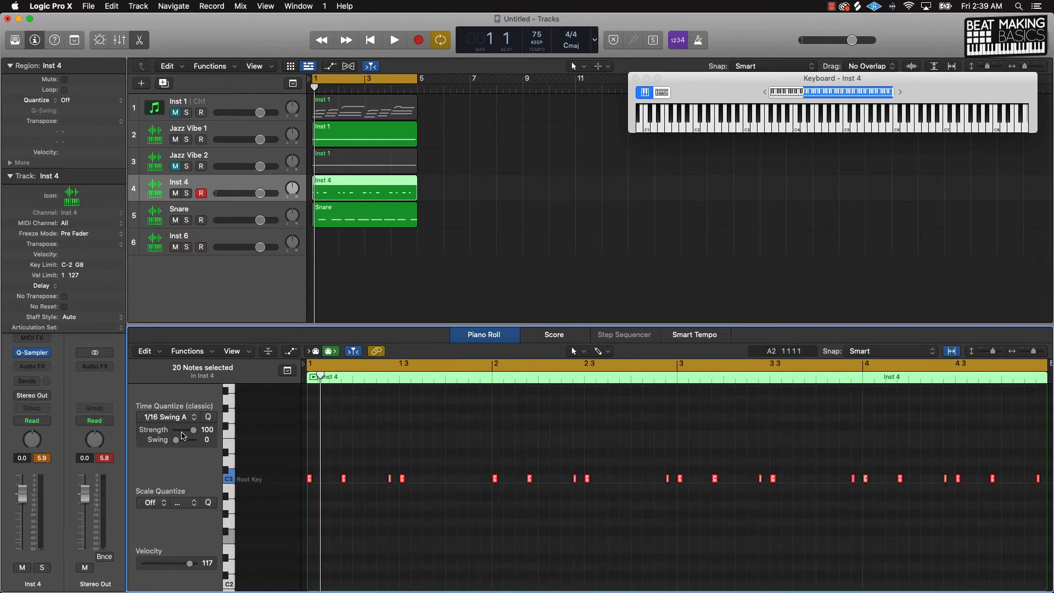
{"action": "left_click_drag", "start_coordinate": [176, 441], "coordinate": [201, 439]}
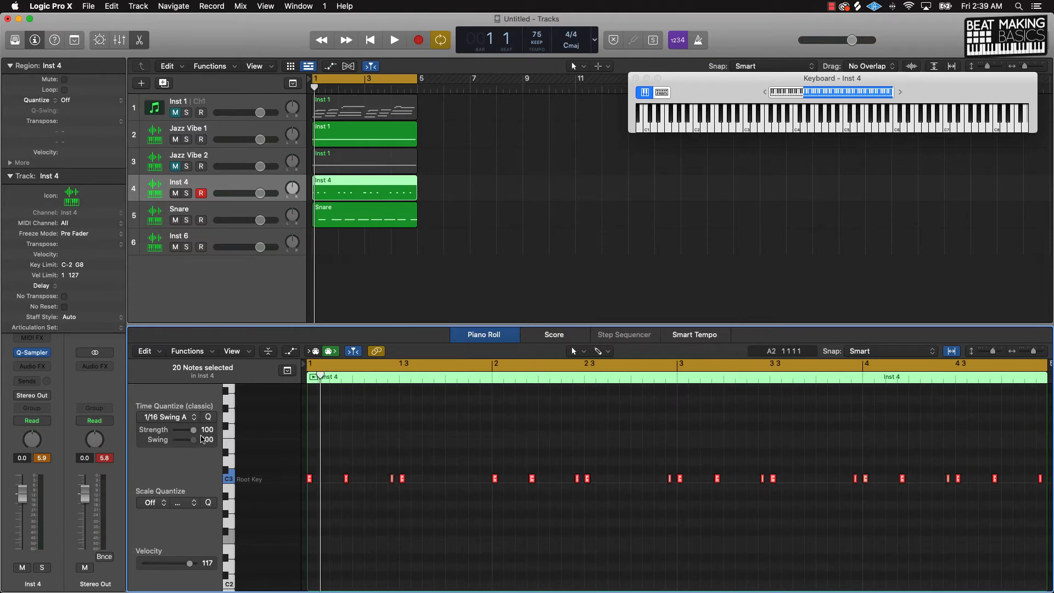
{"action": "key", "text": "space"}
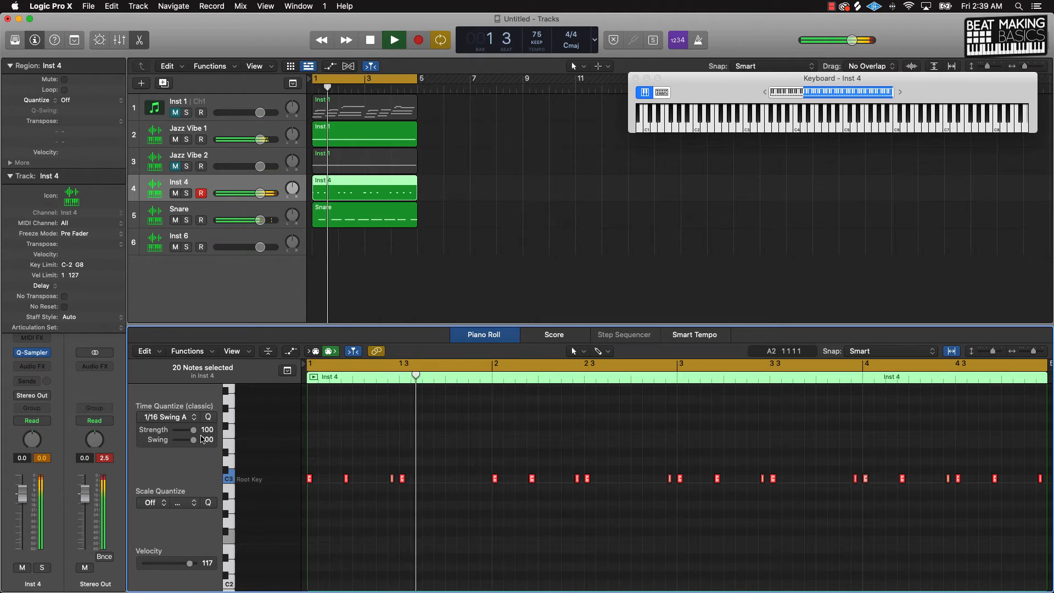
{"action": "left_click_drag", "start_coordinate": [202, 439], "coordinate": [189, 443]}
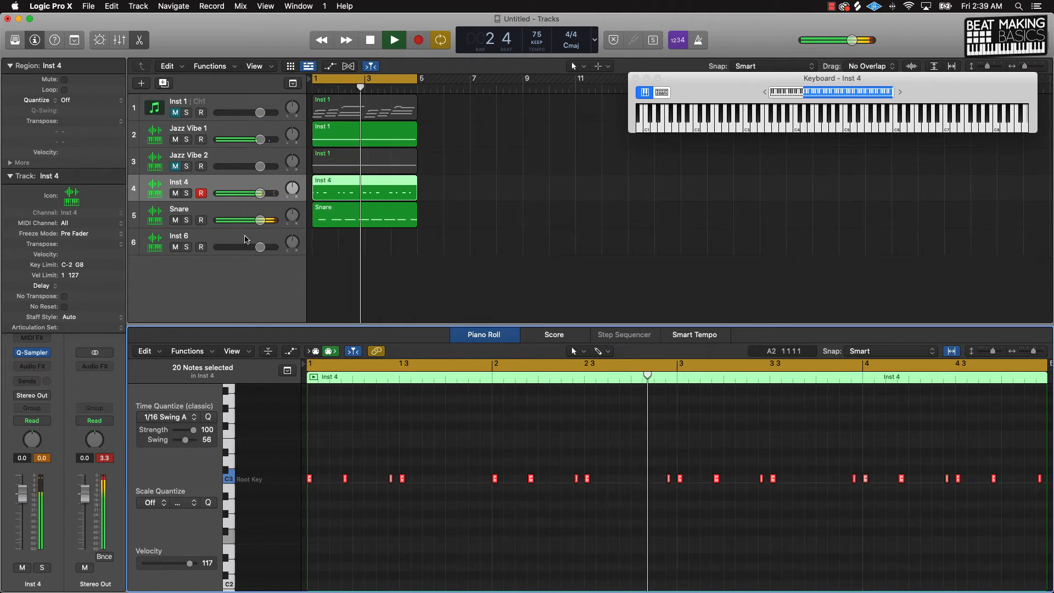
Quantize all notes of the Snare region to 1/16 Swing C.
{"action": "left_click", "coordinate": [220, 210]}
{"action": "left_click", "coordinate": [478, 438]}
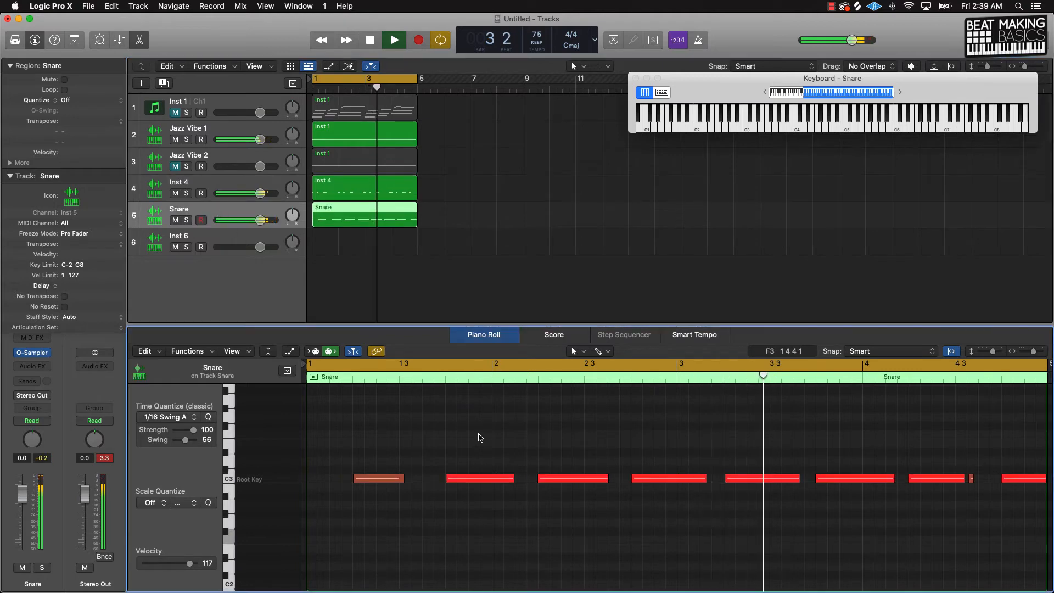
{"action": "key", "text": "super+a"}
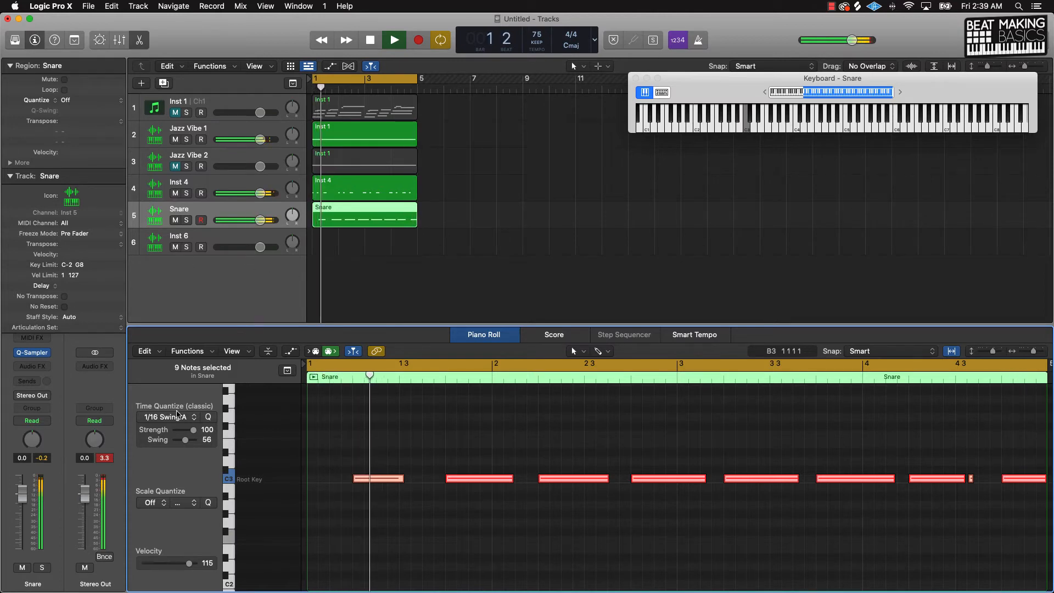
{"action": "key", "text": "space"}
{"action": "left_click", "coordinate": [177, 416]}
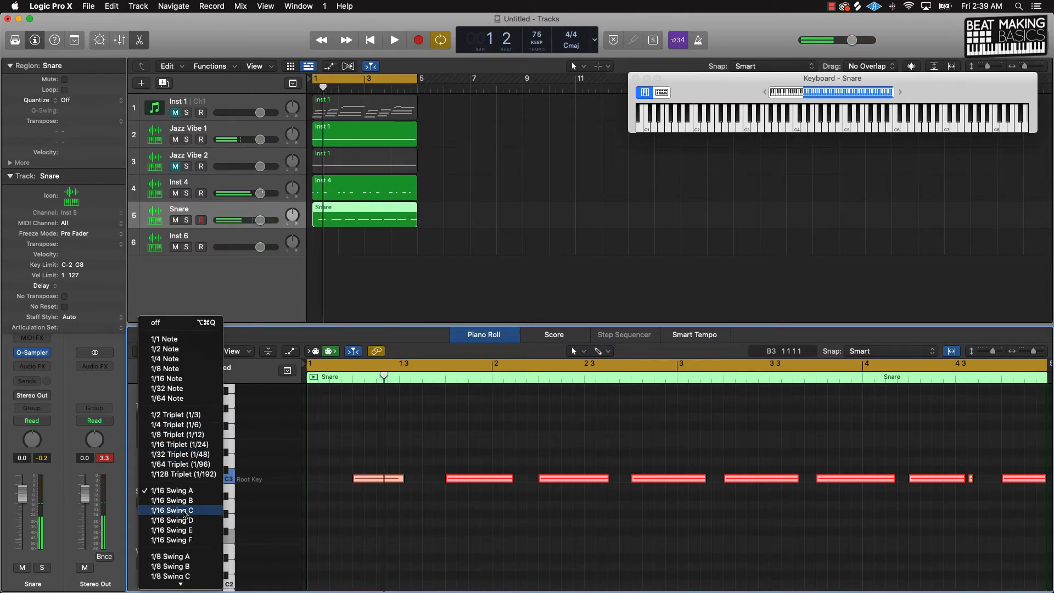
{"action": "left_click", "coordinate": [187, 511]}
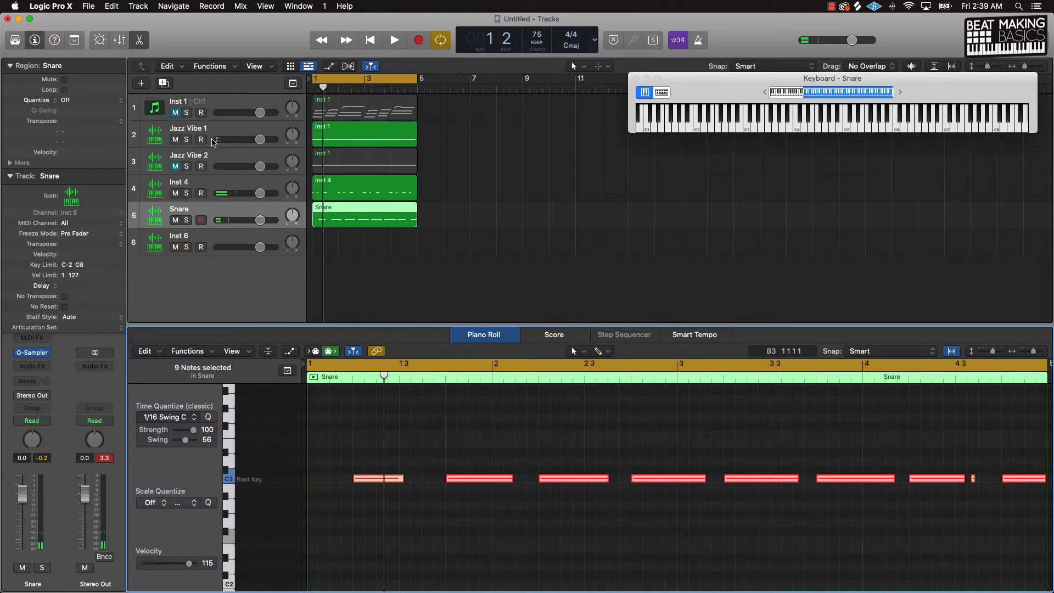
Quantize the Inst 4 kick notes to 1/16 Swing C as well and play the loop briefly.
{"action": "left_click", "coordinate": [216, 187]}
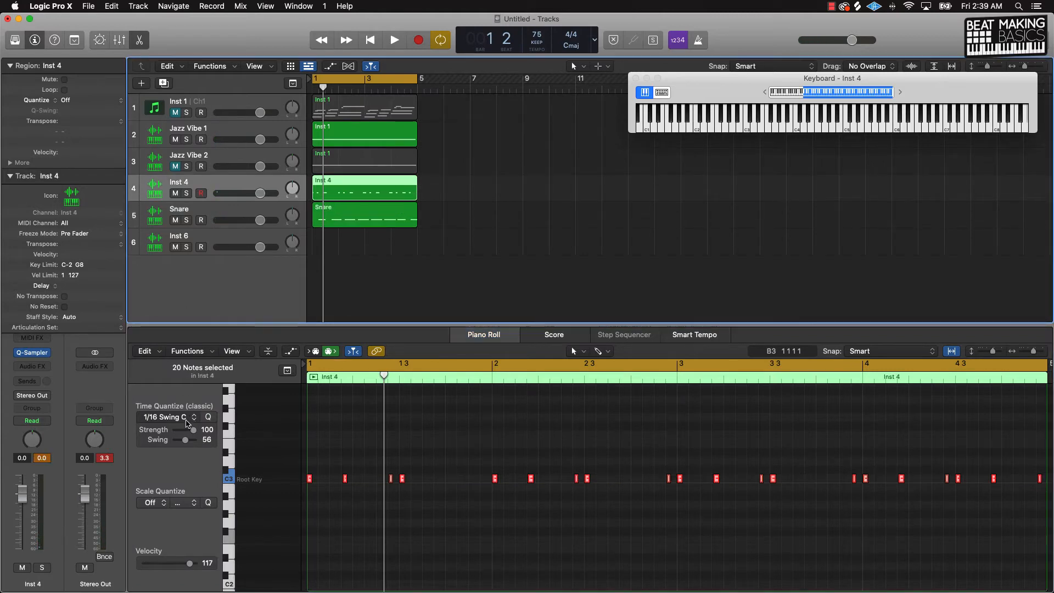
{"action": "left_click", "coordinate": [208, 417]}
{"action": "key", "text": "space"}
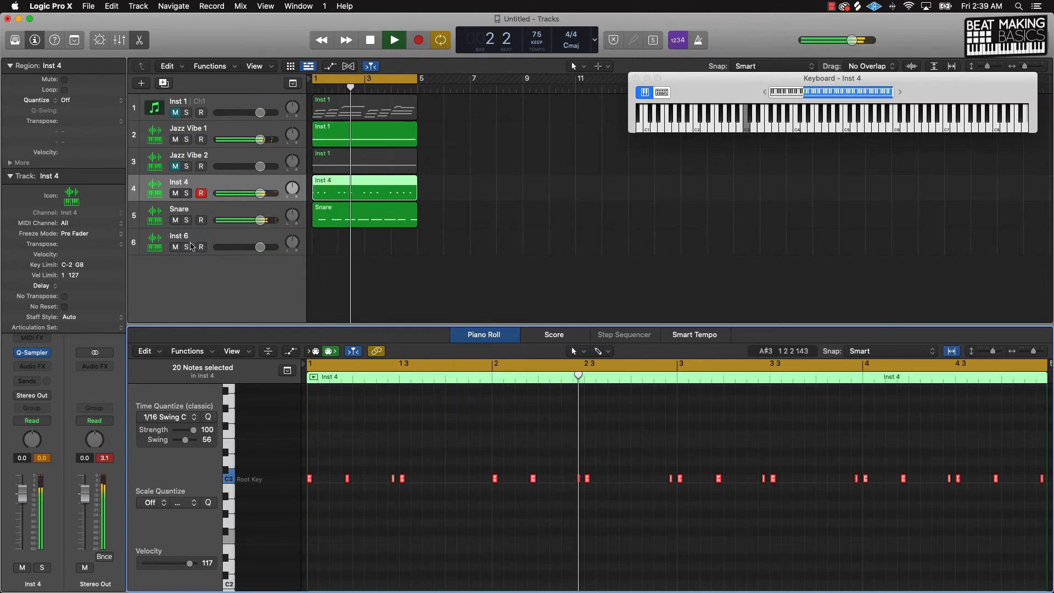
{"action": "key", "text": "space"}
Record a four-bar hat part on the Inst 6 track with a hit on every off-beat eighth.
{"action": "left_click", "coordinate": [226, 237]}
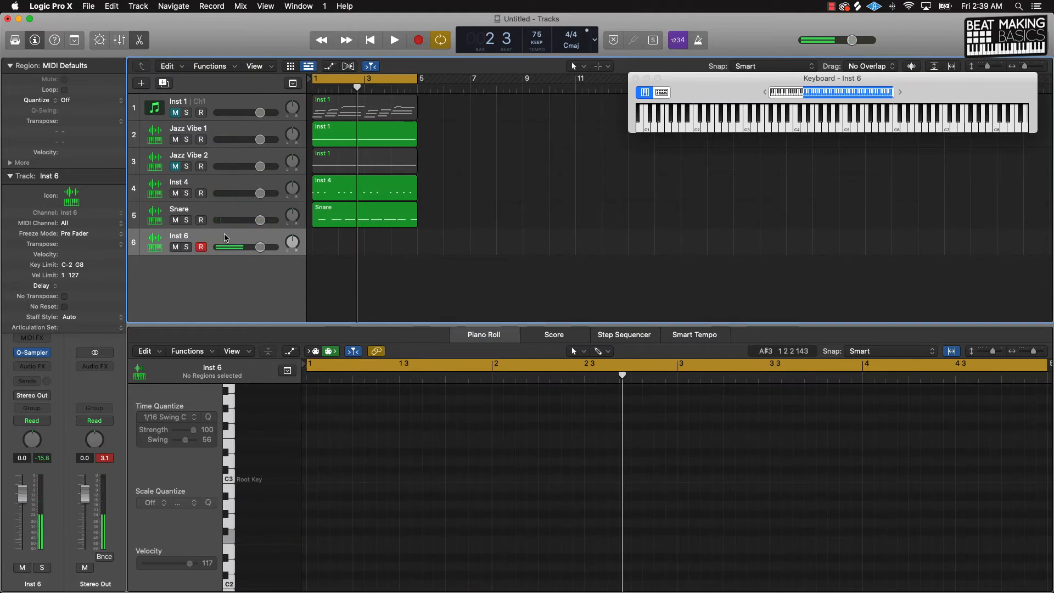
{"action": "key", "text": "r"}
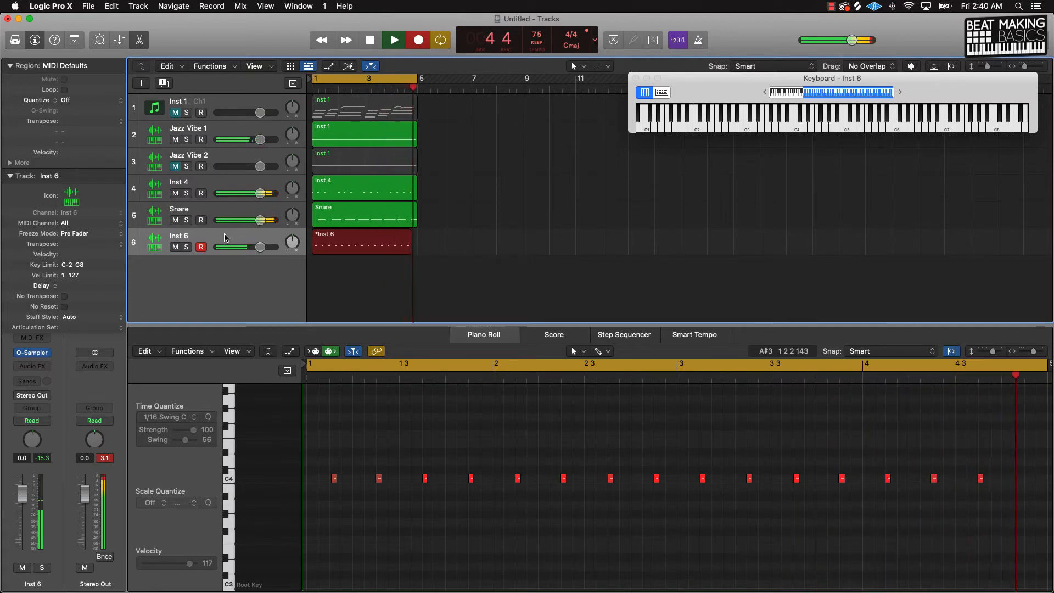
{"action": "key", "text": "space"}
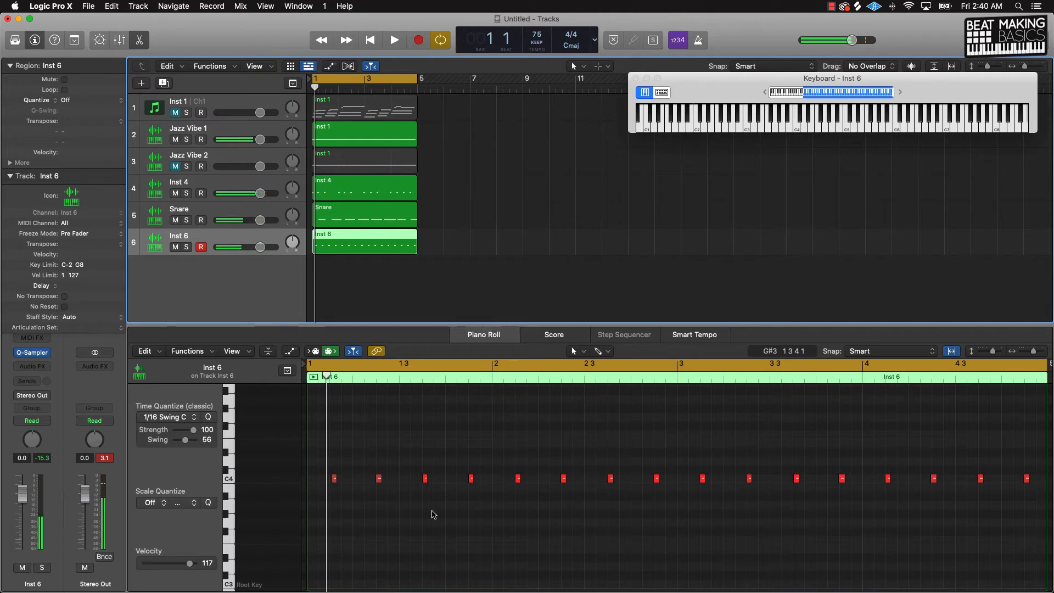
Quantize all the Inst 6 hat notes to 1/16 Swing C.
{"action": "left_click", "coordinate": [431, 511]}
{"action": "key", "text": "super+a"}
{"action": "left_click", "coordinate": [210, 417]}
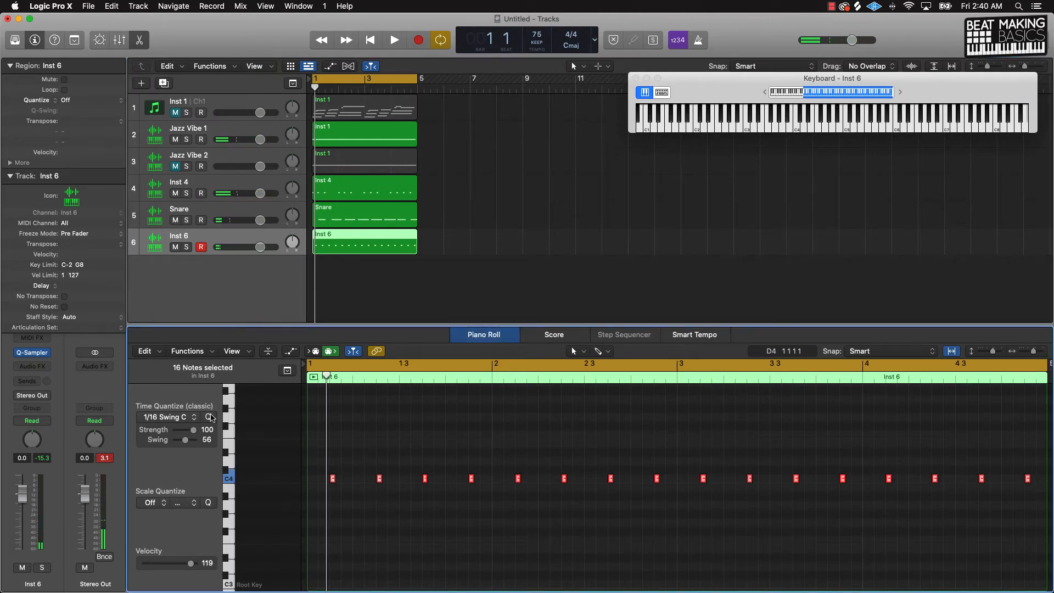
{"action": "left_click", "coordinate": [516, 392]}
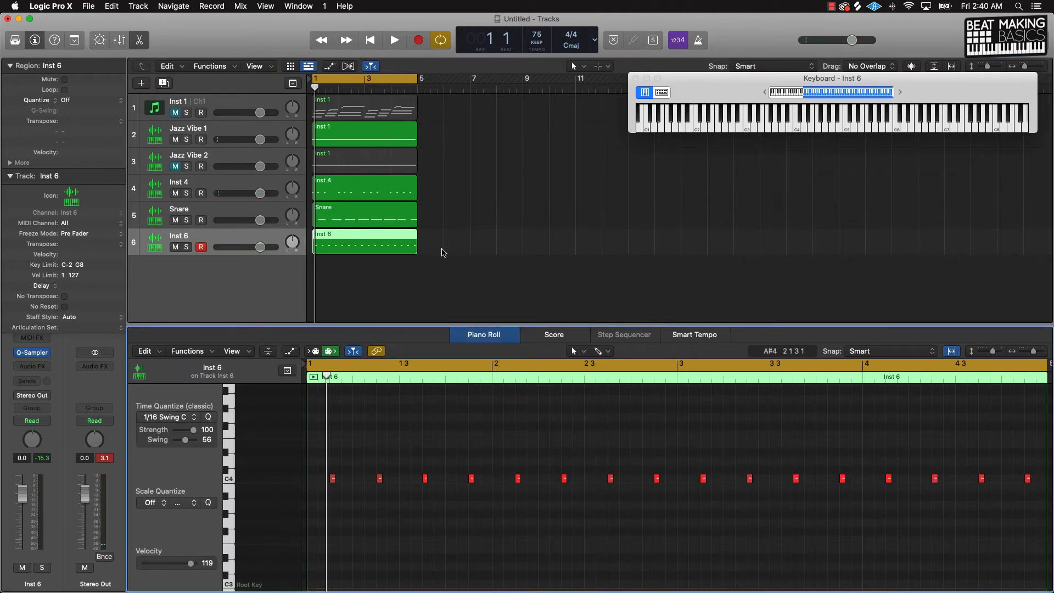
Rename the Inst 6 track as Hat.
{"action": "left_click", "coordinate": [426, 272]}
{"action": "double_click", "coordinate": [178, 236]}
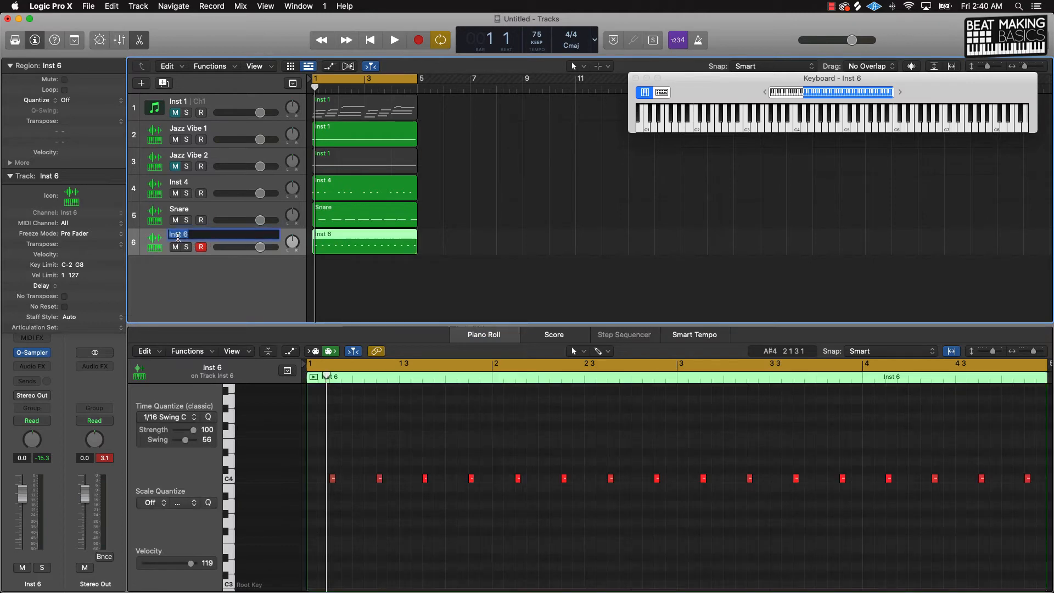
{"action": "key", "text": "Return"}
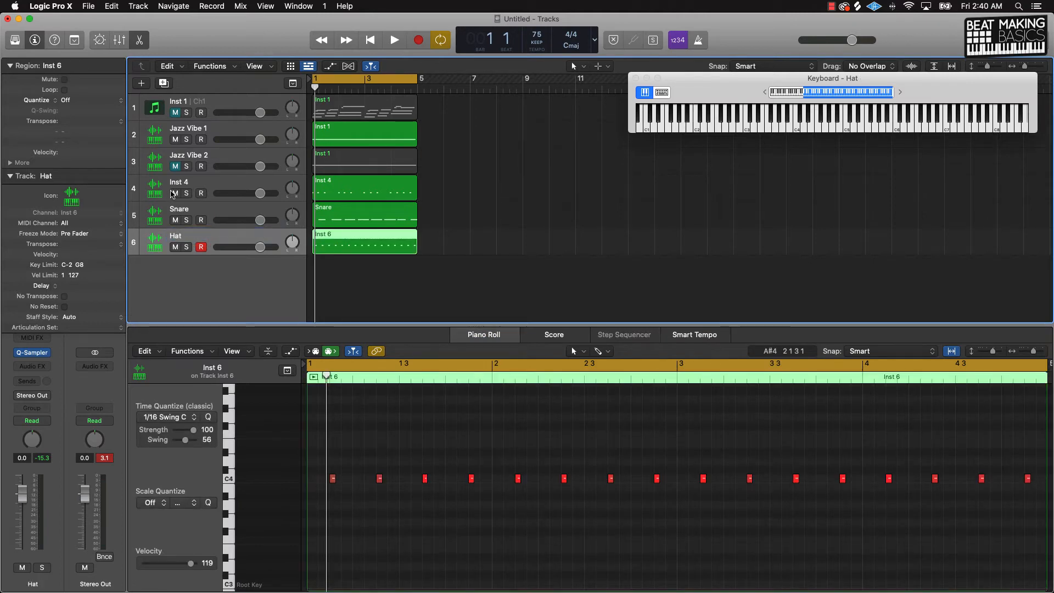
Rename the Inst 4 track as Kick and name all six regions after their tracks.
{"action": "double_click", "coordinate": [181, 187]}
{"action": "type", "text": "Ki"}
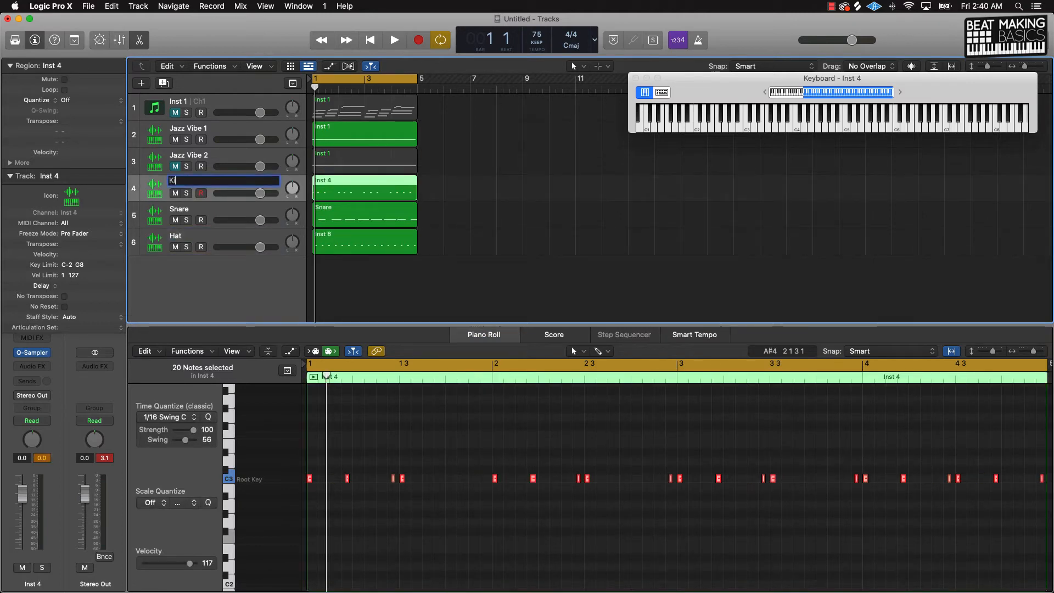
{"action": "type", "text": "c"}
{"action": "type", "text": "k"}
{"action": "key", "text": "Return"}
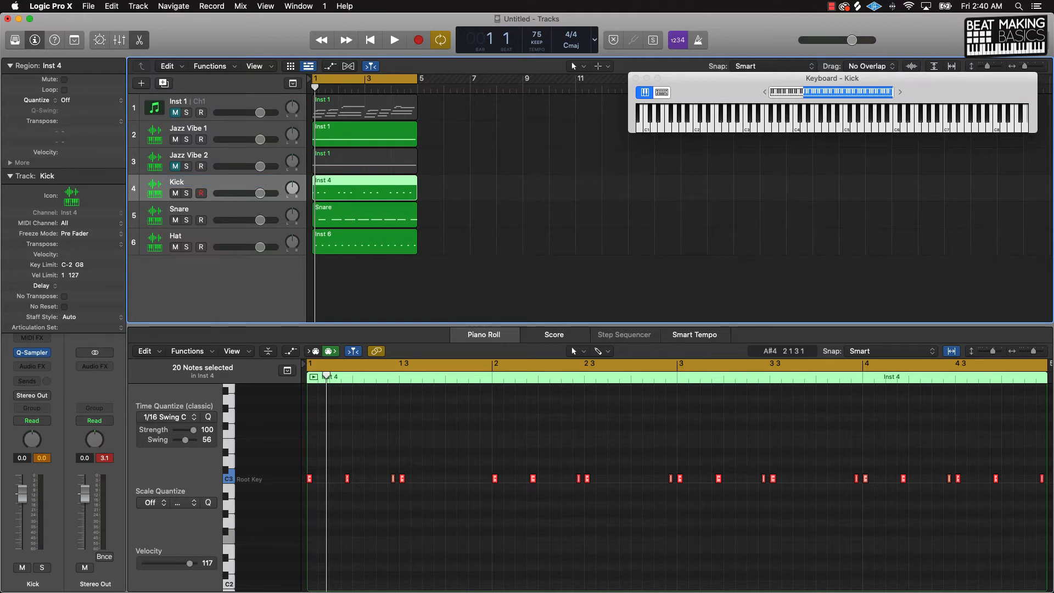
{"action": "key", "text": "super+a"}
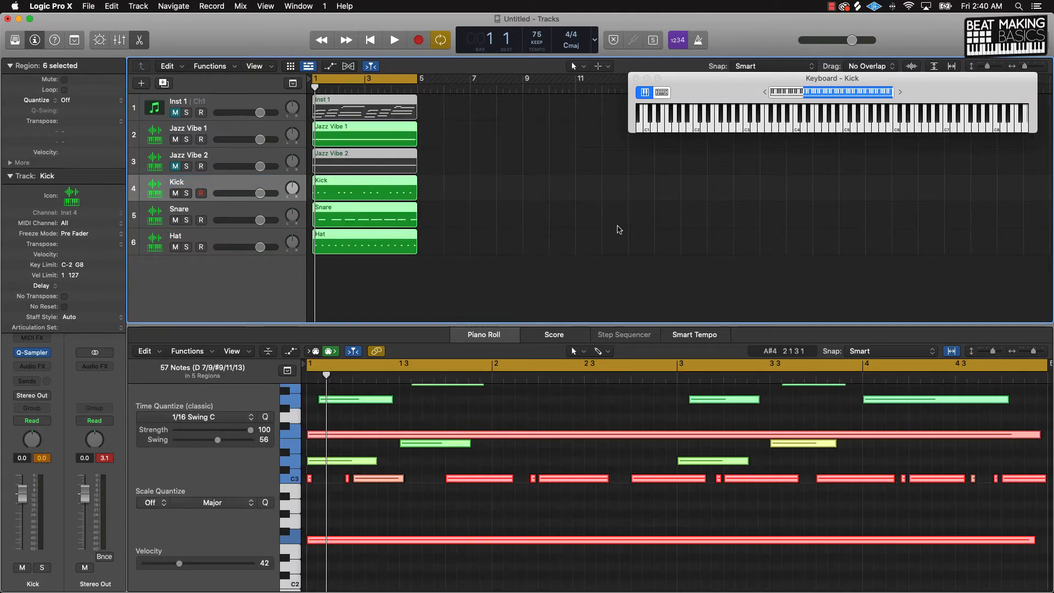
Close the on-screen keyboard window and the Piano Roll editor to make room for the arrangement.
{"action": "left_click", "coordinate": [635, 77]}
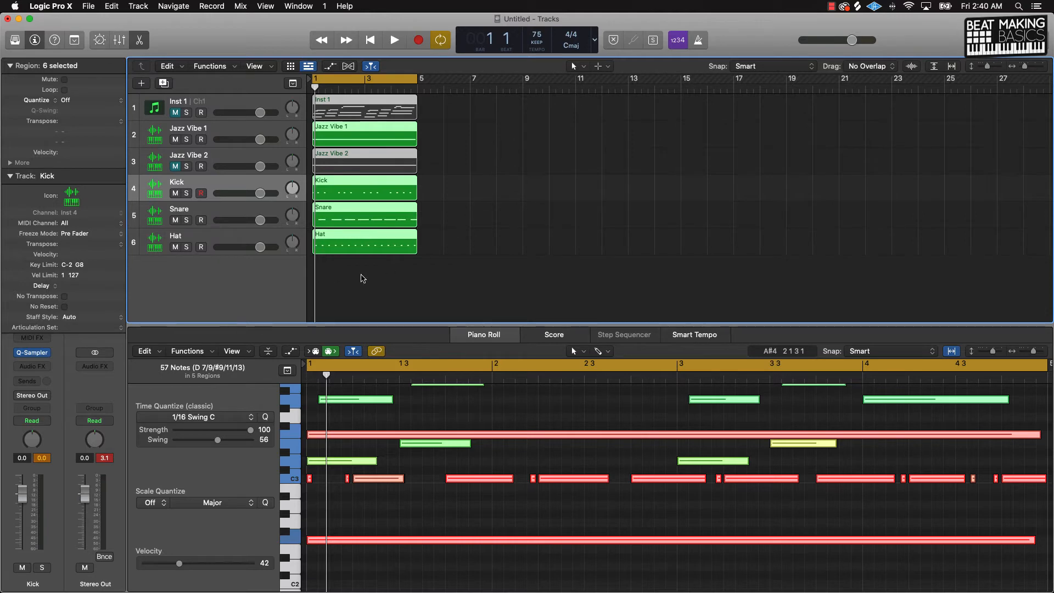
{"action": "left_click", "coordinate": [139, 40]}
{"action": "left_click", "coordinate": [520, 261], "text": "ctrl+alt"}
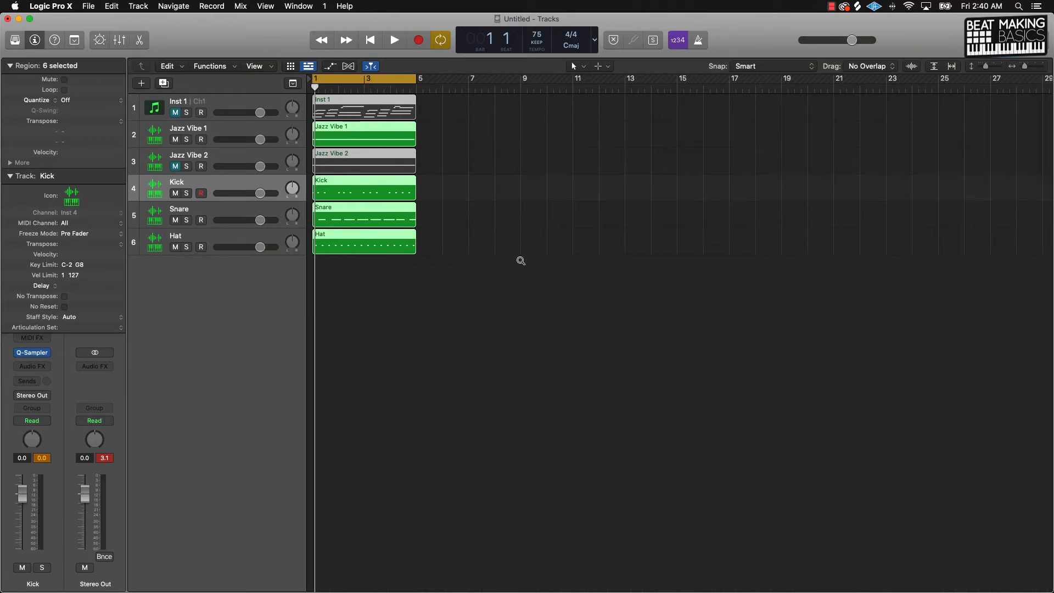
{"action": "scroll", "coordinate": [521, 261], "scroll_direction": "down", "scroll_amount": 5}
{"action": "scroll", "coordinate": [521, 261], "scroll_direction": "right", "scroll_amount": 5}
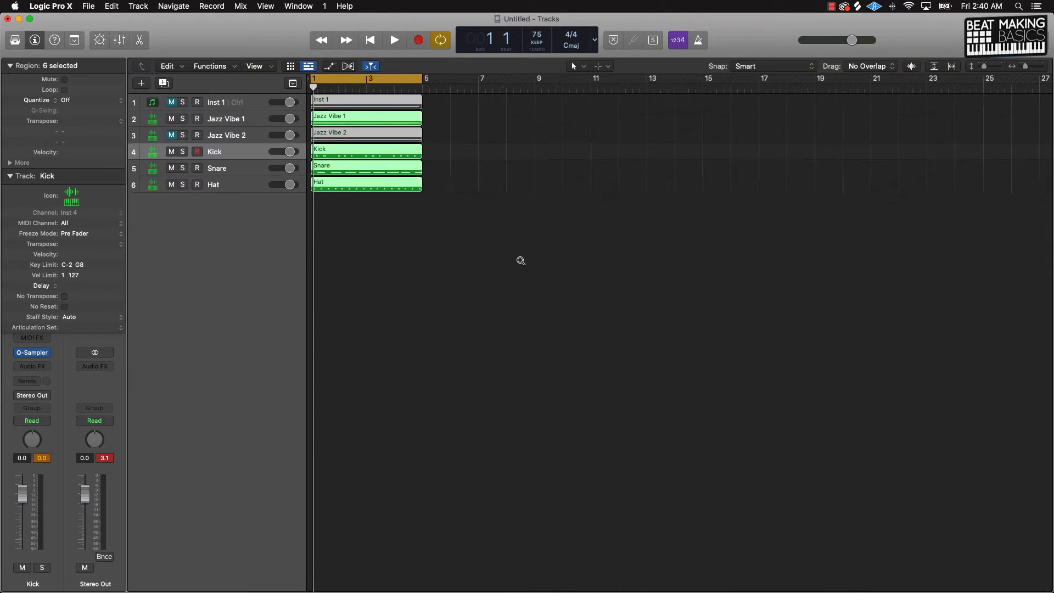
Repeat the Jazz Vibe, Kick, Snare and Hat regions once from bar 5 to bar 9 and select both sets.
{"action": "left_click_drag", "start_coordinate": [357, 217], "coordinate": [554, 126]}
{"action": "left_click_drag", "start_coordinate": [714, 117], "coordinate": [321, 213]}
{"action": "left_click", "coordinate": [675, 87]}
{"action": "left_click_drag", "start_coordinate": [675, 86], "coordinate": [665, 88]}
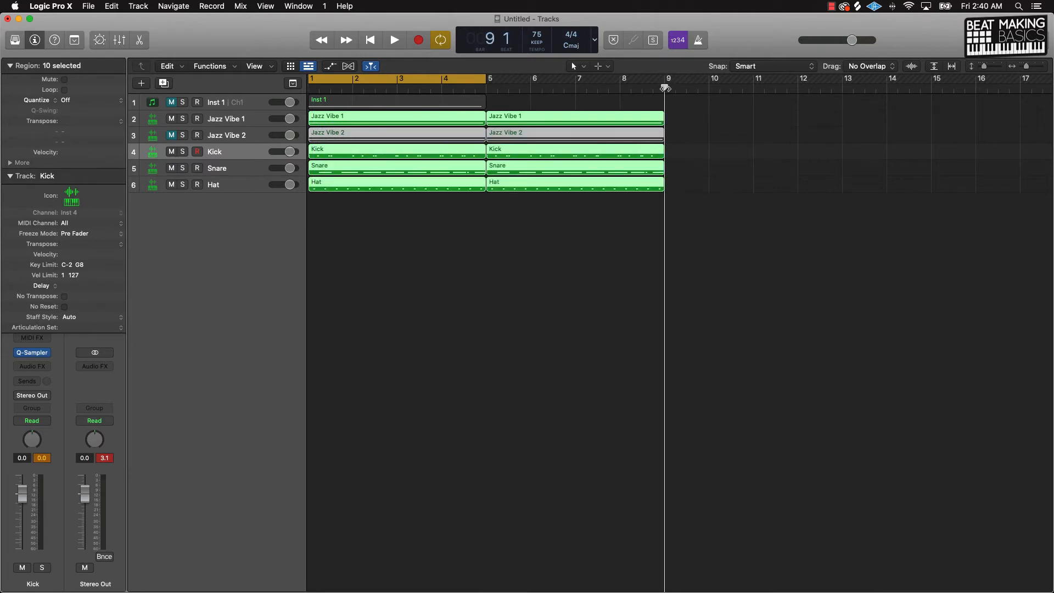
Repeat the selected eight-bar block of regions seven times so the arrangement reaches bar 65.
{"action": "key", "text": "super+r"}
{"action": "key", "text": "super+r"}
{"action": "key", "text": "super+r"}
{"action": "key", "text": "super+r"}
{"action": "key", "text": "super+r"}
{"action": "key", "text": "super+r"}
{"action": "key", "text": "super+r"}
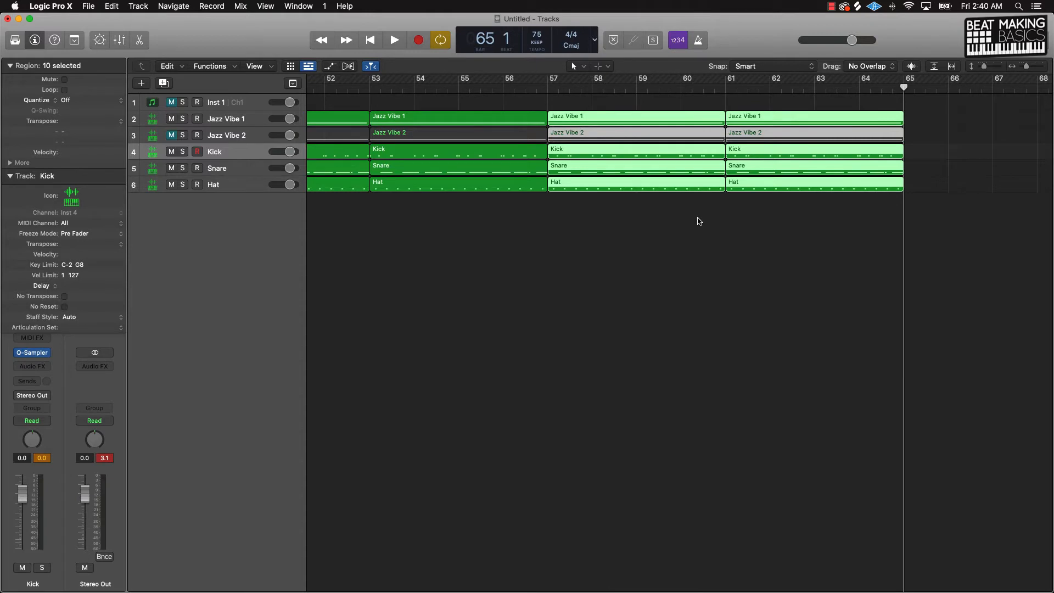
{"action": "scroll", "coordinate": [696, 220], "scroll_direction": "down", "scroll_amount": 8}
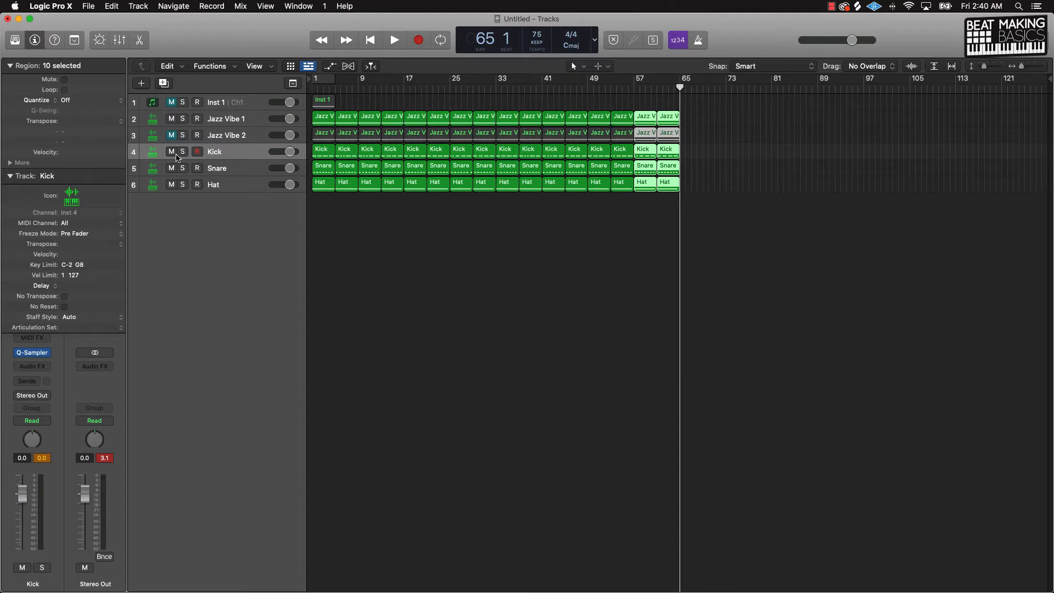
Mute the Kick, Snare and Hat tracks and return the playhead to bar 1.
{"action": "left_click_drag", "start_coordinate": [171, 152], "coordinate": [177, 209]}
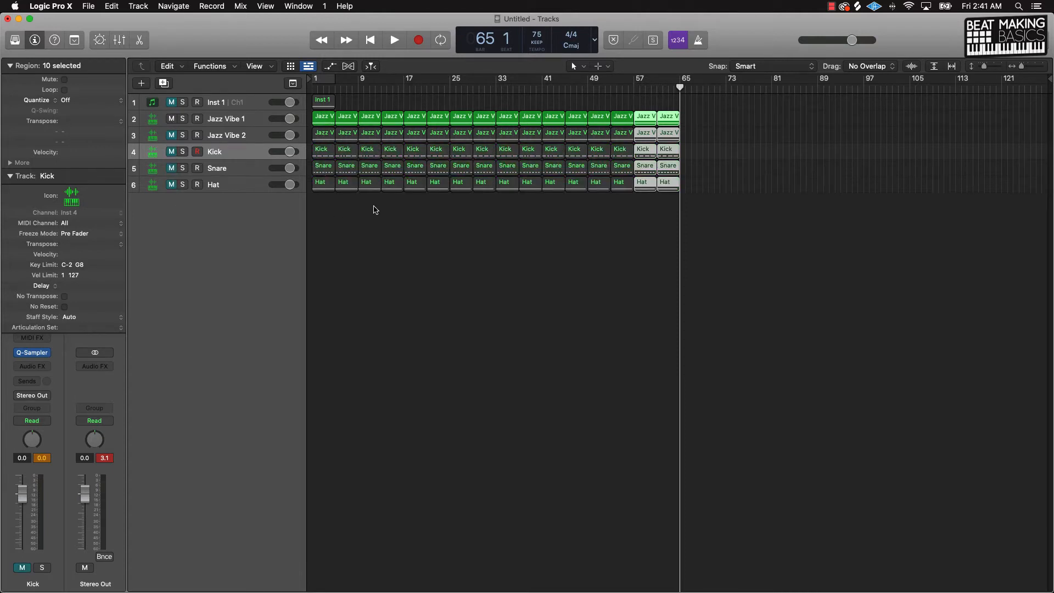
{"action": "key", "text": "Return"}
{"action": "left_click", "coordinate": [421, 239]}
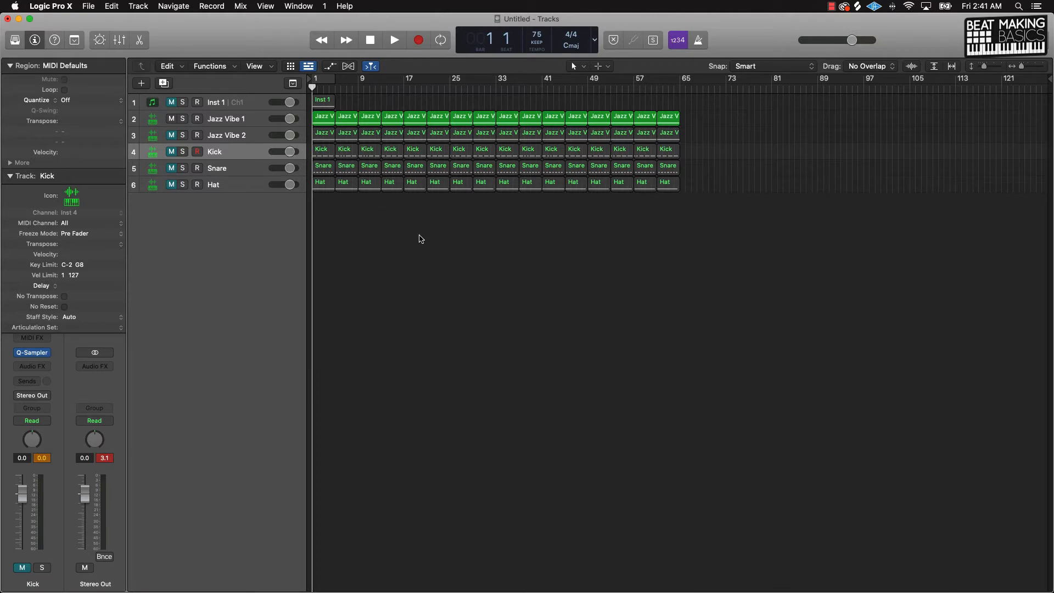
Play the arrangement from bar 1 and slightly lower both Jazz Vibe tracks, with Jazz Vibe 2 at -1.1 dB.
{"action": "left_click", "coordinate": [232, 121]}
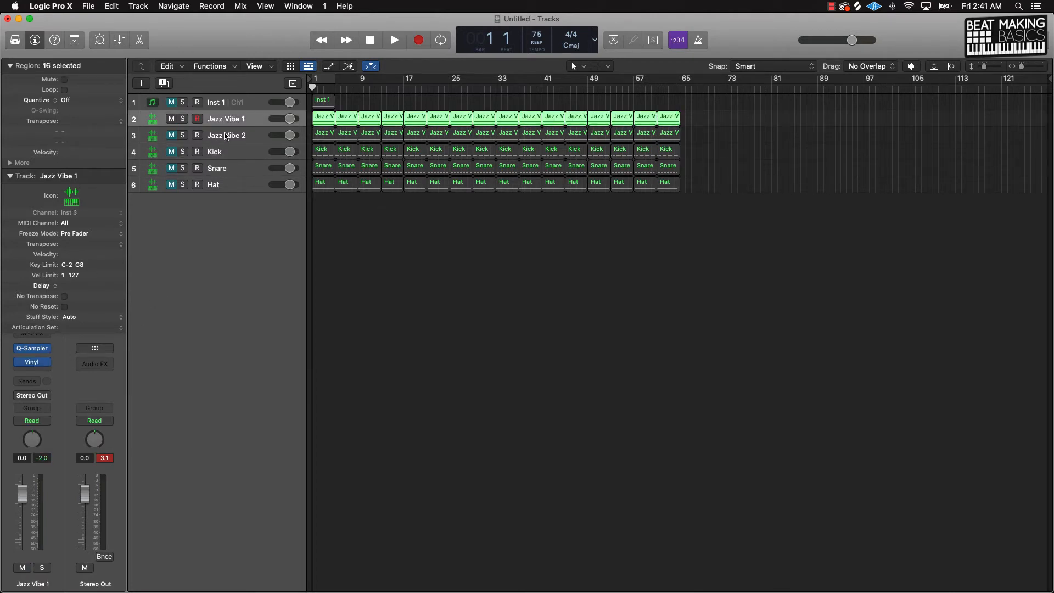
{"action": "left_click", "coordinate": [225, 136]}
{"action": "left_click", "coordinate": [455, 328]}
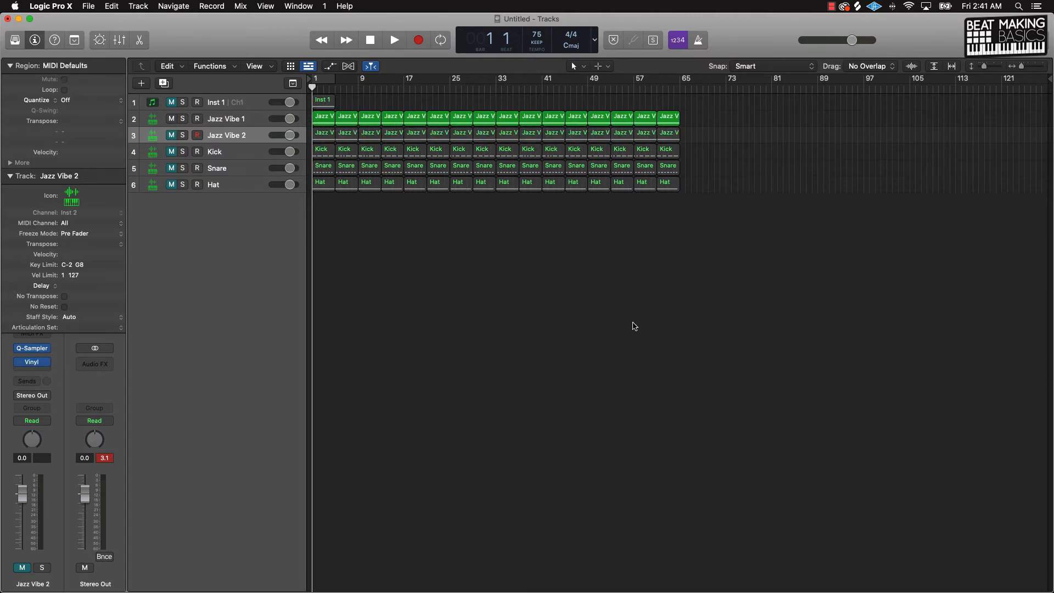
{"action": "key", "text": "space"}
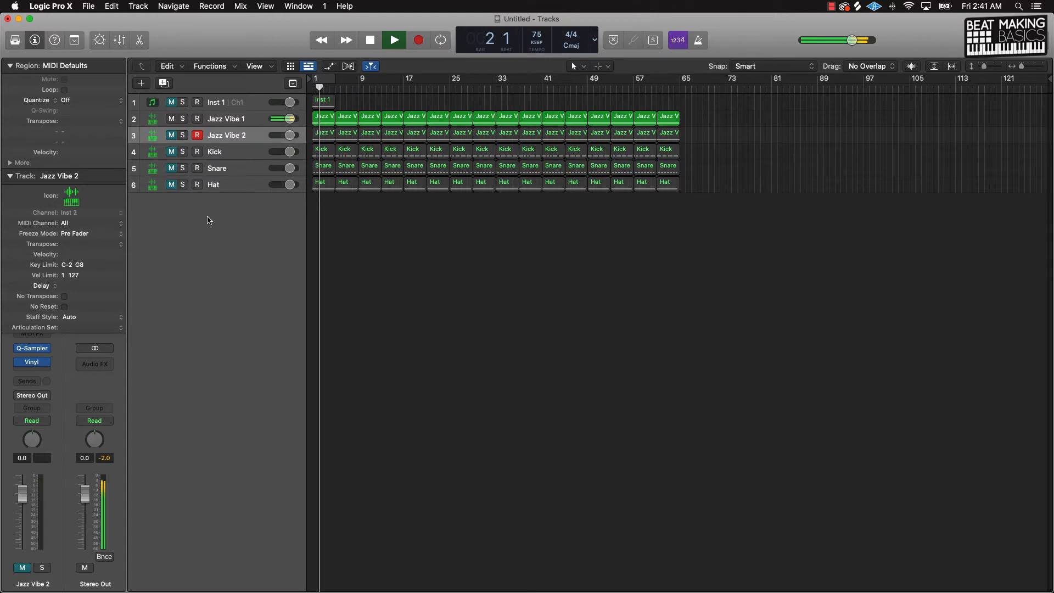
{"action": "left_click_drag", "start_coordinate": [294, 121], "coordinate": [289, 136]}
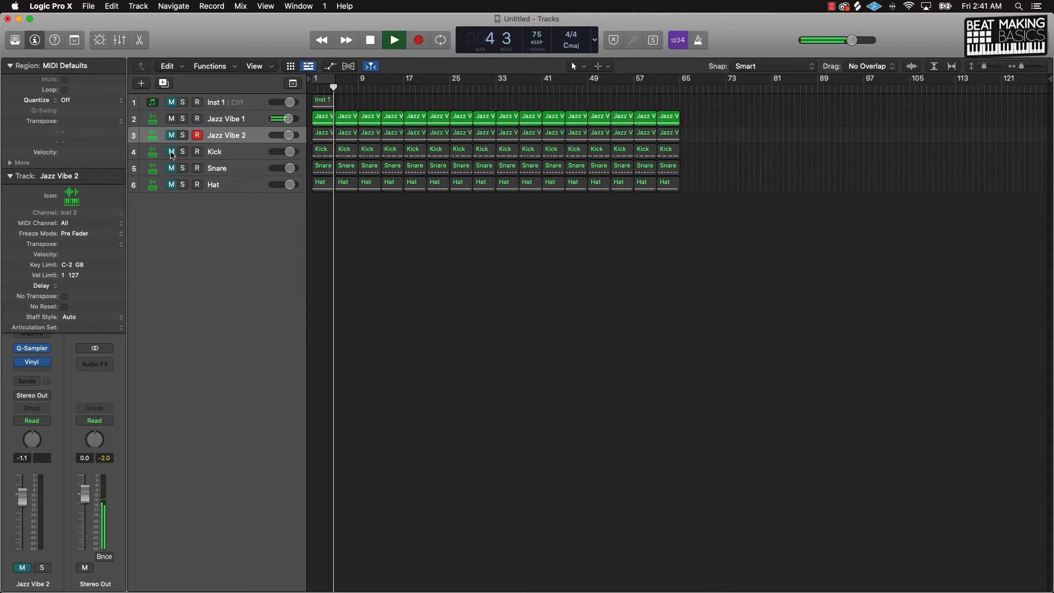
Unmute the Kick, Snare and Hat tracks, and mute only their first four-bar regions for a drumless intro.
{"action": "left_click_drag", "start_coordinate": [172, 152], "coordinate": [172, 184]}
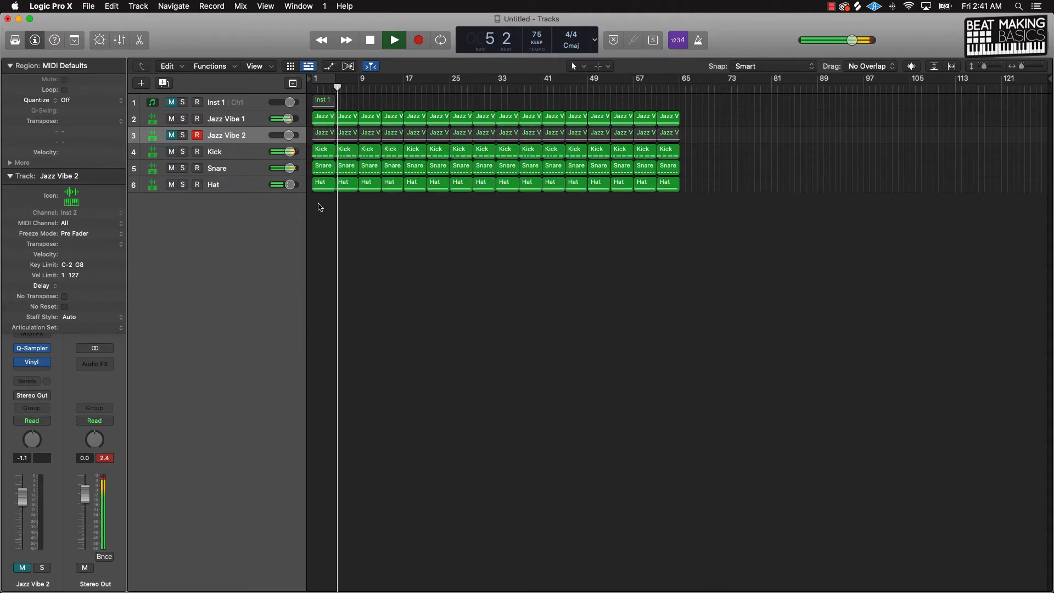
{"action": "left_click_drag", "start_coordinate": [320, 207], "coordinate": [318, 163]}
{"action": "key", "text": "ctrl+m"}
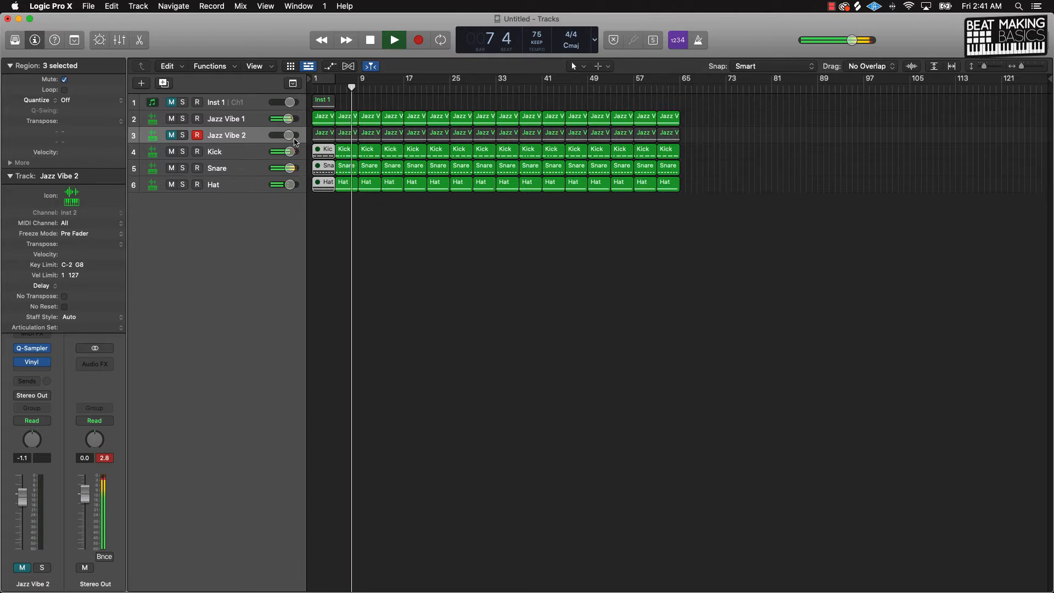
Compare the two Jazz Vibe tracks by switching their mutes, and mute the Jazz Vibe 2 regions in bars 1 to 8.
{"action": "left_click", "coordinate": [171, 135]}
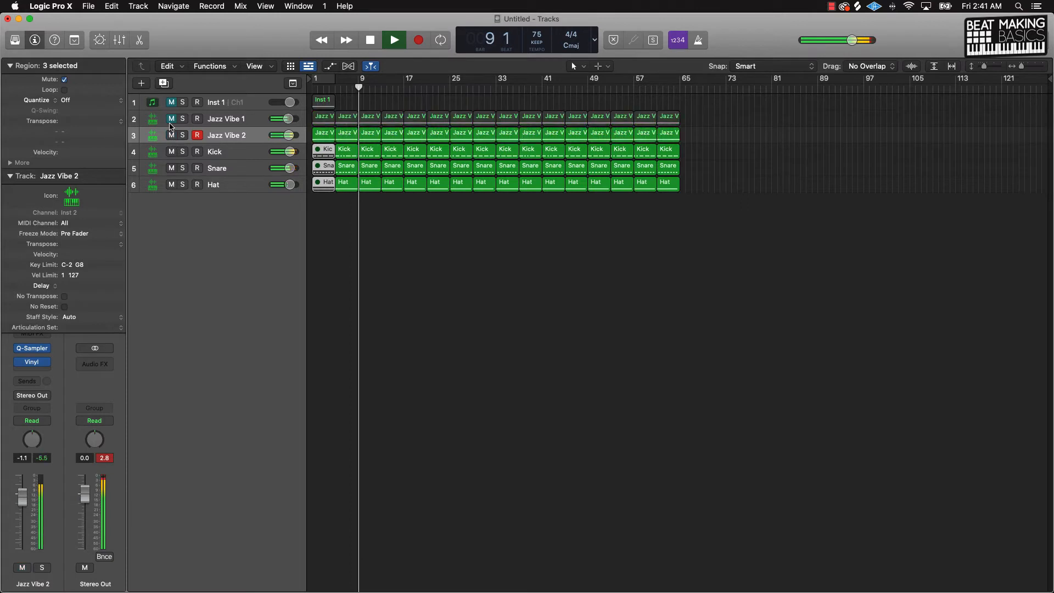
{"action": "left_click", "coordinate": [347, 134]}
{"action": "left_click", "coordinate": [323, 136], "text": "shift"}
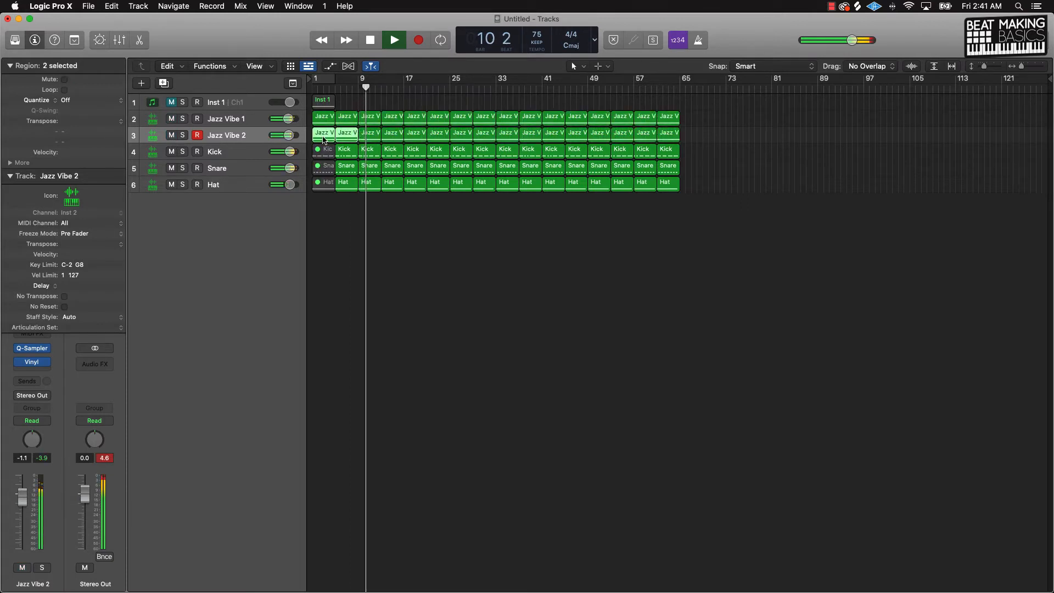
{"action": "key", "text": "ctrl+m"}
{"action": "left_click", "coordinate": [455, 223]}
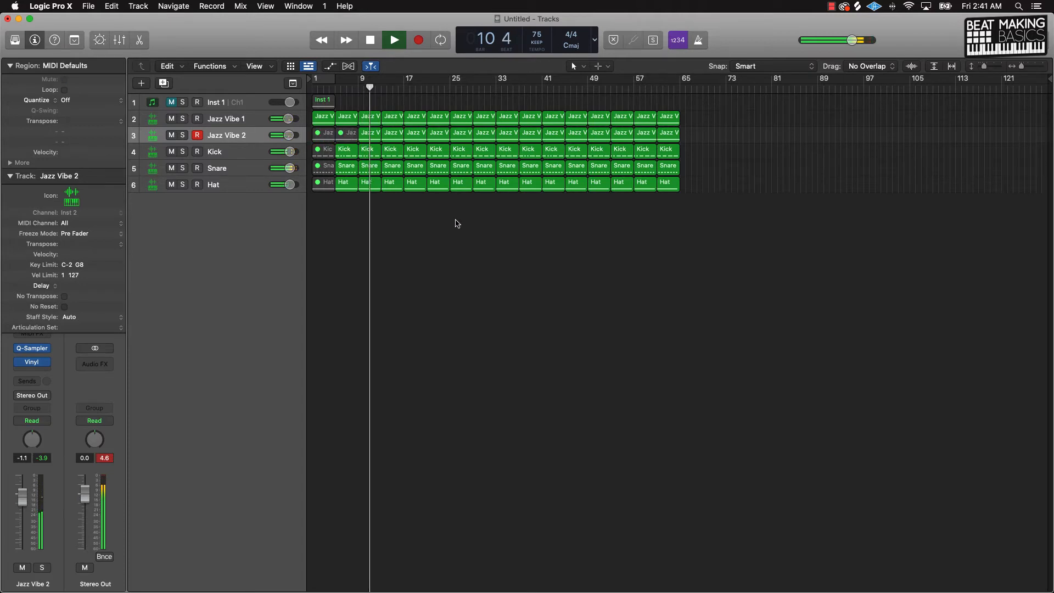
Mute the Kick, Snare and Hat regions in bars 13 to 20 and the Jazz Vibe 2 region starting at bar 13.
{"action": "left_click_drag", "start_coordinate": [392, 222], "coordinate": [418, 158]}
{"action": "key", "text": "ctrl+m"}
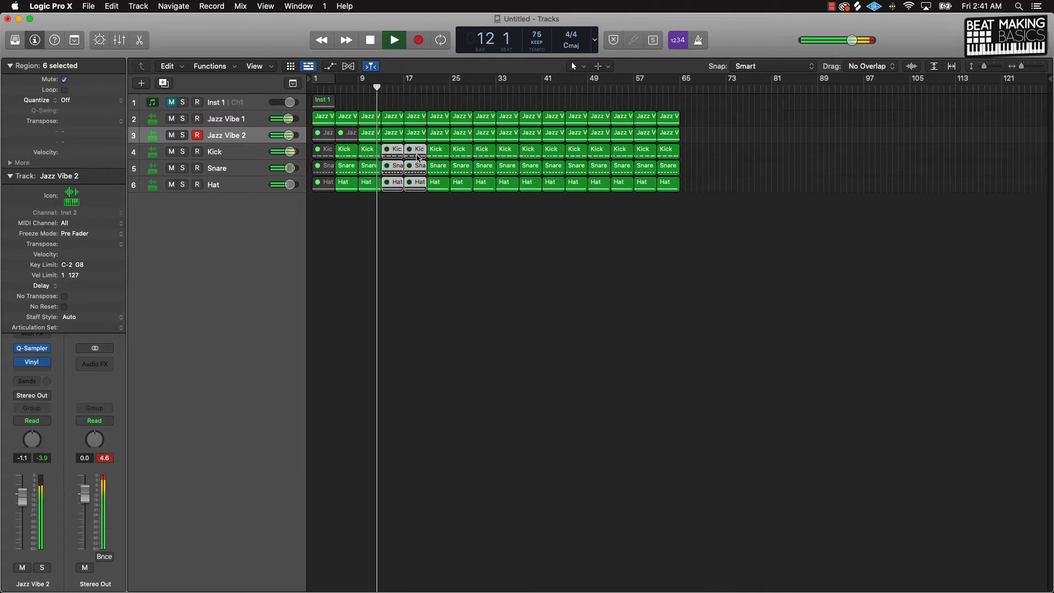
{"action": "left_click", "coordinate": [171, 136]}
{"action": "left_click", "coordinate": [393, 138]}
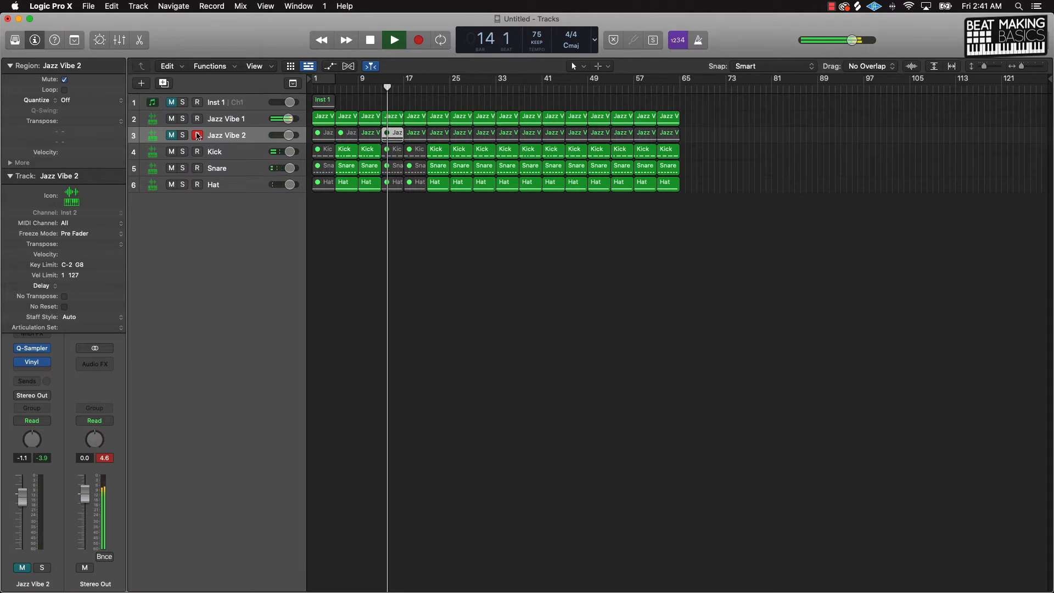
{"action": "left_click", "coordinate": [172, 135]}
{"action": "left_click", "coordinate": [172, 135]}
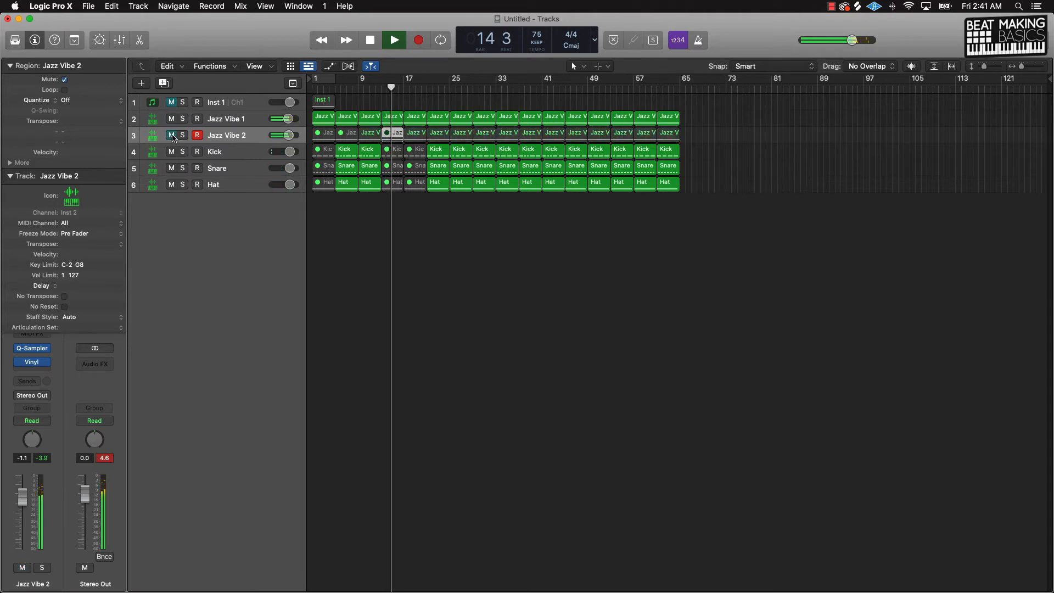
{"action": "left_click", "coordinate": [173, 136]}
{"action": "left_click", "coordinate": [172, 136]}
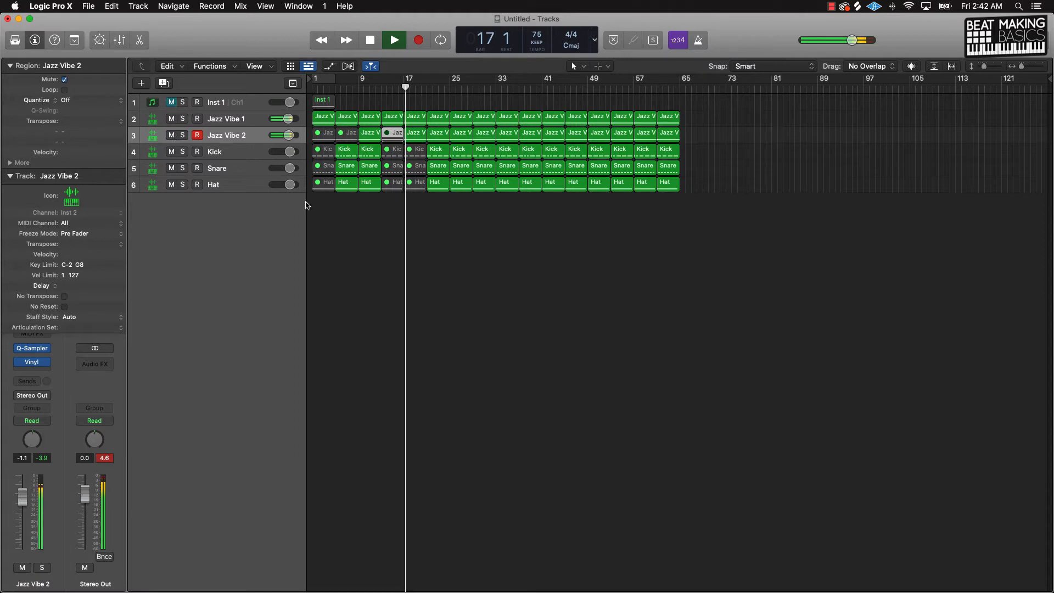
Mute the Jazz Vibe 1 region at bar 21 and lower the Jazz Vibe 2 track volume to -2.7 dB.
{"action": "left_click", "coordinate": [481, 273]}
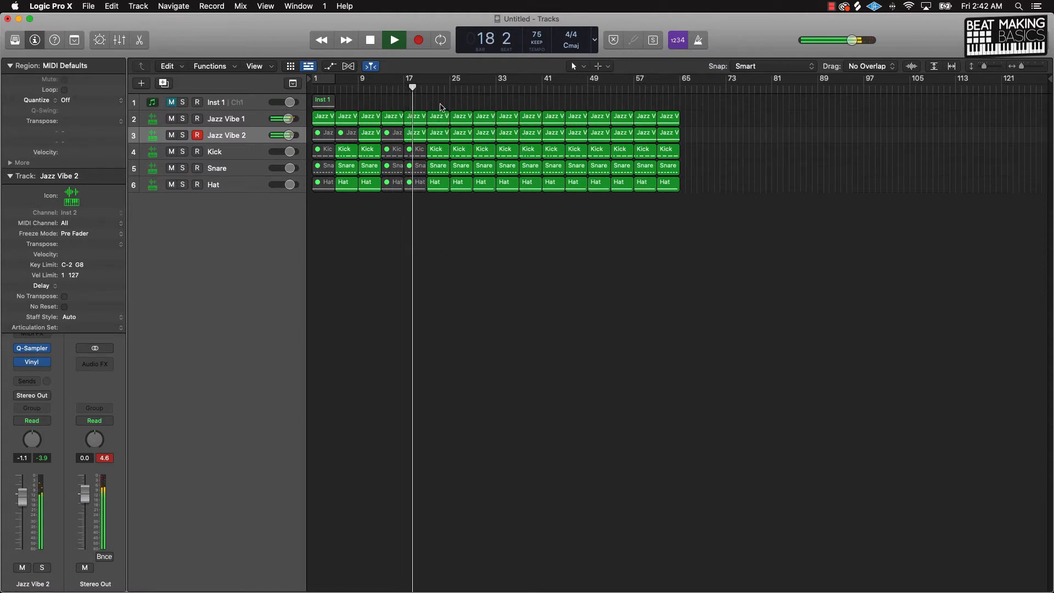
{"action": "left_click", "coordinate": [438, 135]}
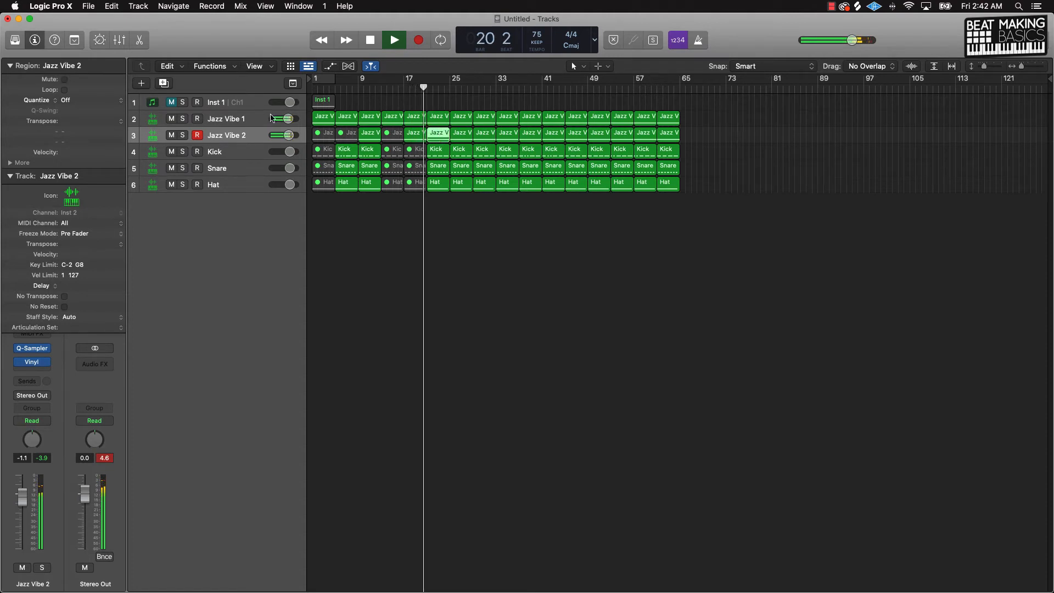
{"action": "left_click", "coordinate": [171, 119]}
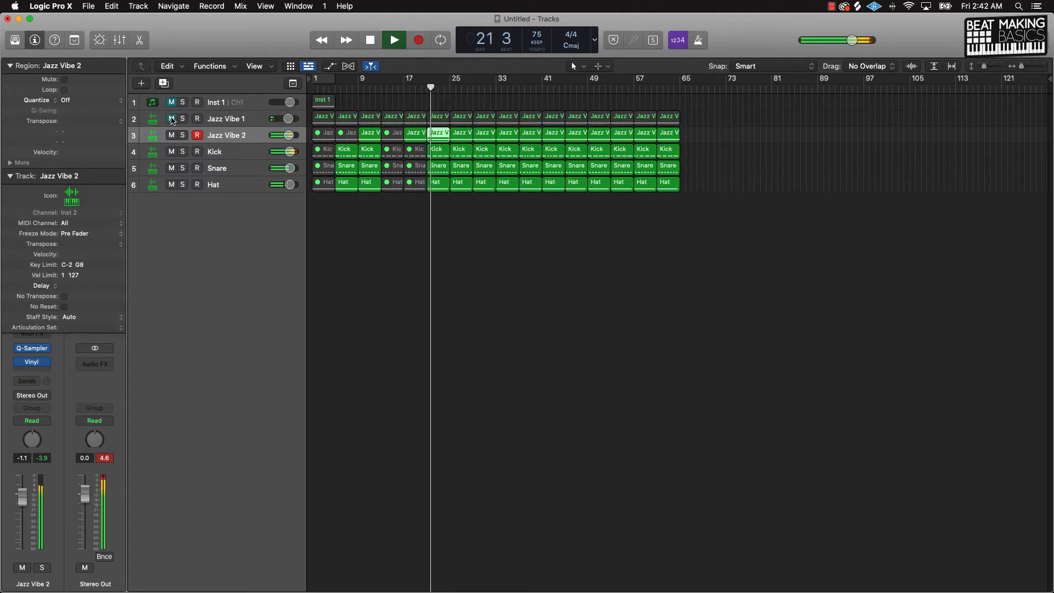
{"action": "left_click", "coordinate": [438, 118]}
{"action": "key", "text": "ctrl+m"}
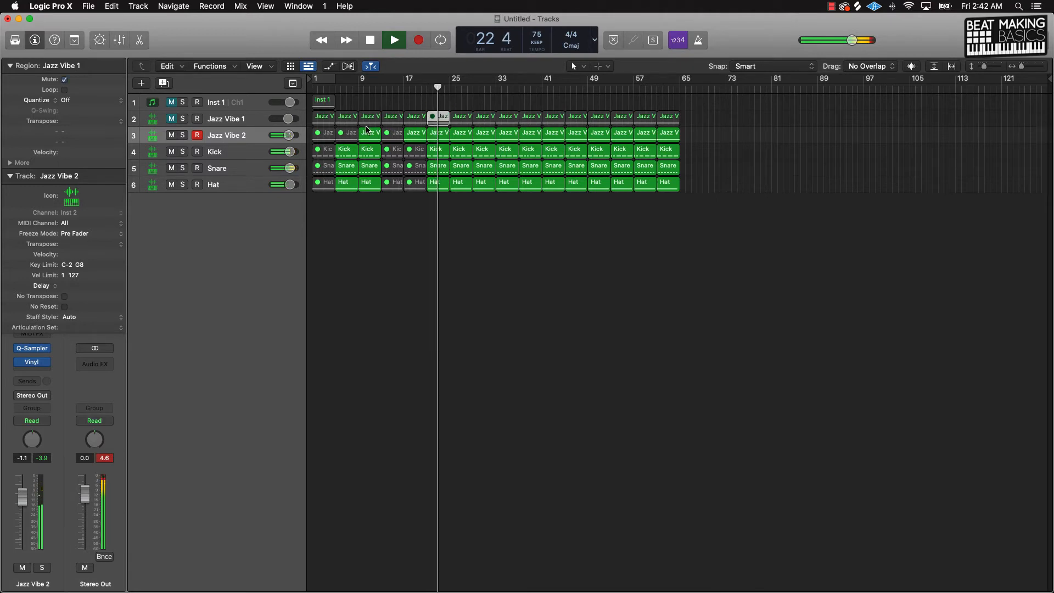
{"action": "scroll", "coordinate": [301, 137], "scroll_direction": "down", "scroll_amount": 3}
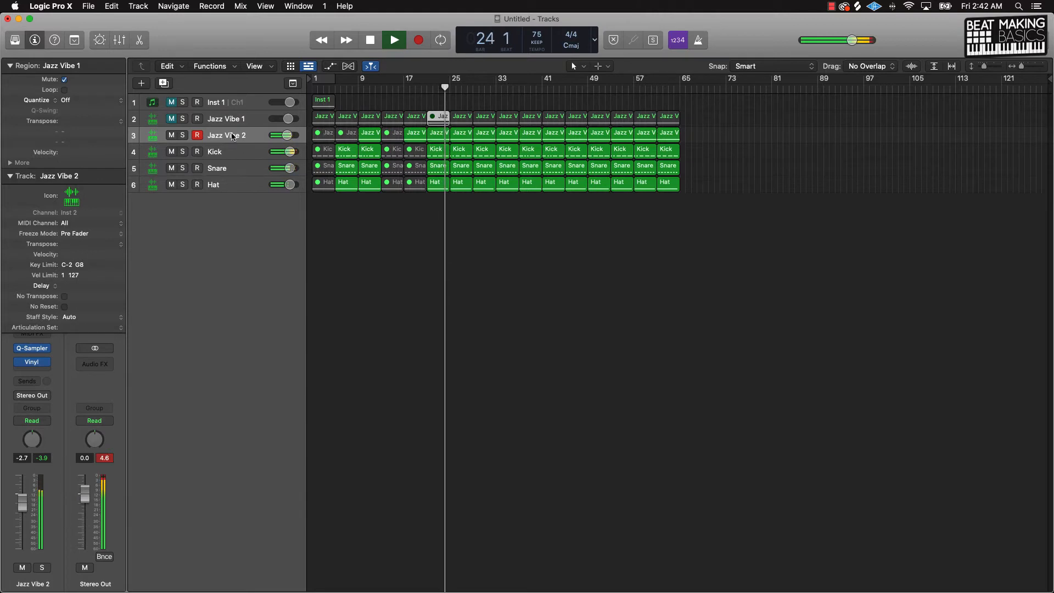
{"action": "left_click", "coordinate": [171, 119]}
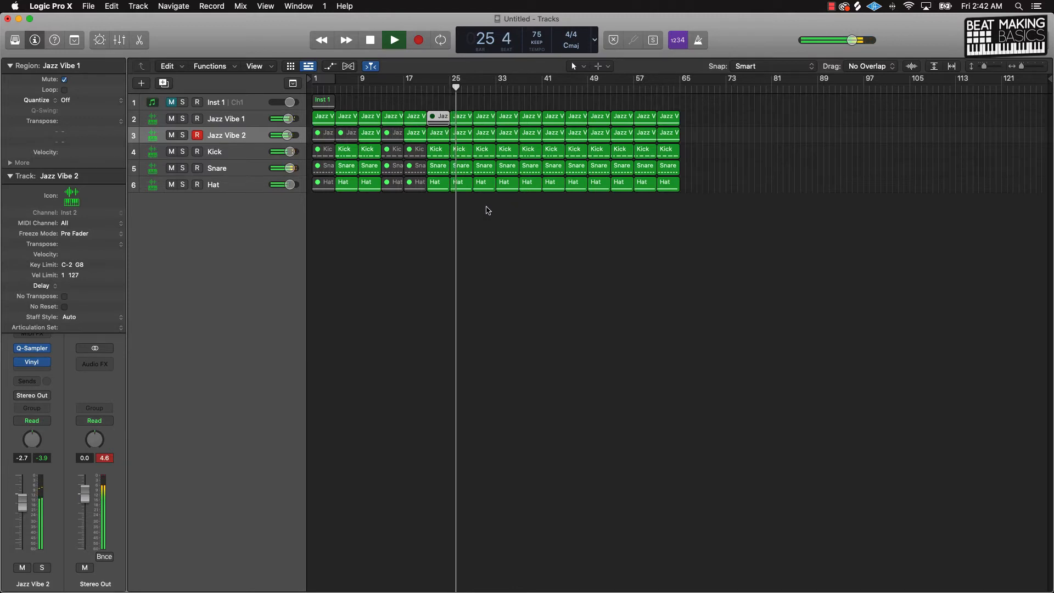
Mute the Kick, Snare and Hat regions in bars 29 to 36 and the Jazz Vibe 2 region starting at bar 33.
{"action": "left_click_drag", "start_coordinate": [482, 202], "coordinate": [500, 153]}
{"action": "key", "text": "ctrl+m"}
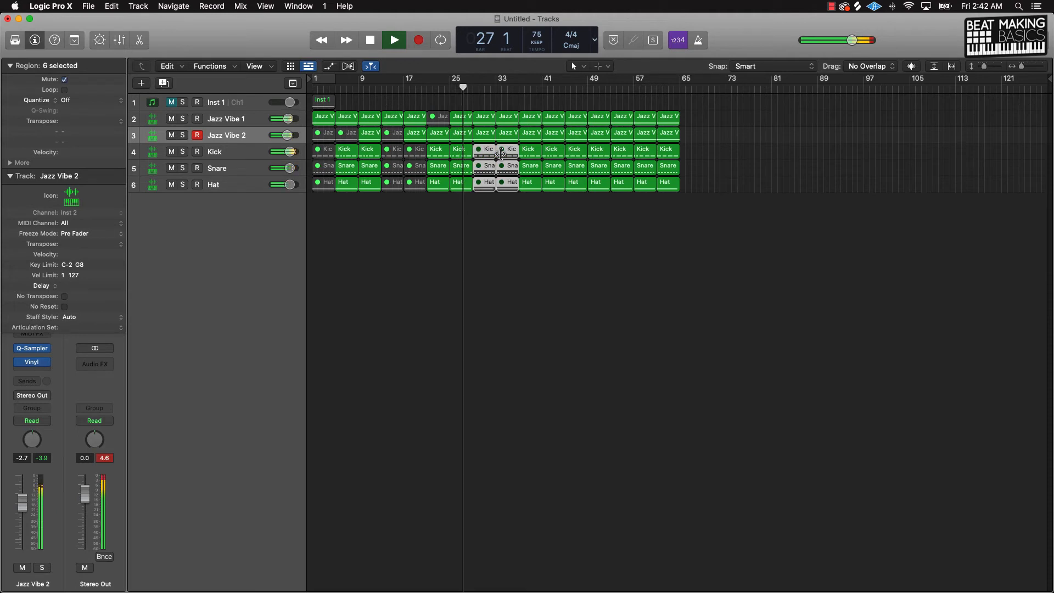
{"action": "left_click", "coordinate": [506, 222]}
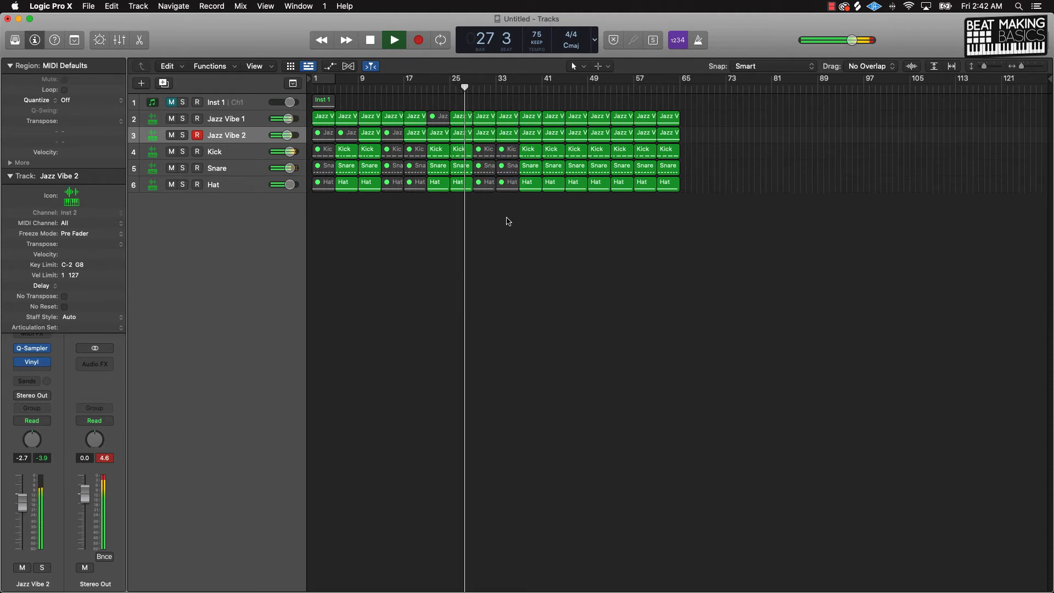
{"action": "left_click", "coordinate": [502, 137]}
{"action": "key", "text": "ctrl+m"}
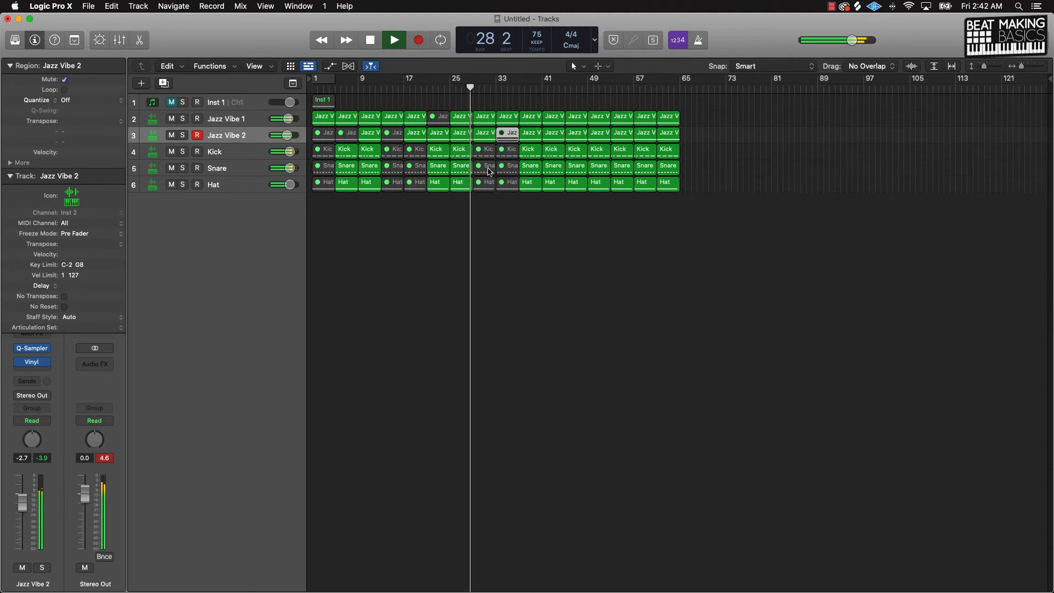
{"action": "left_click", "coordinate": [531, 249]}
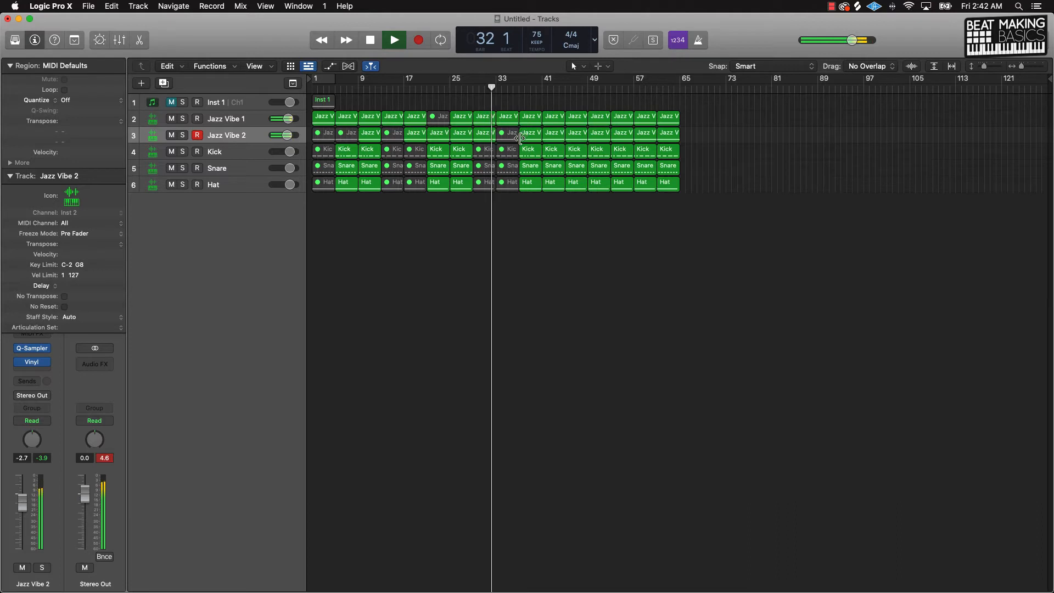
Stop playback and delete all regions on every track from bar 37 onward.
{"action": "key", "text": "space"}
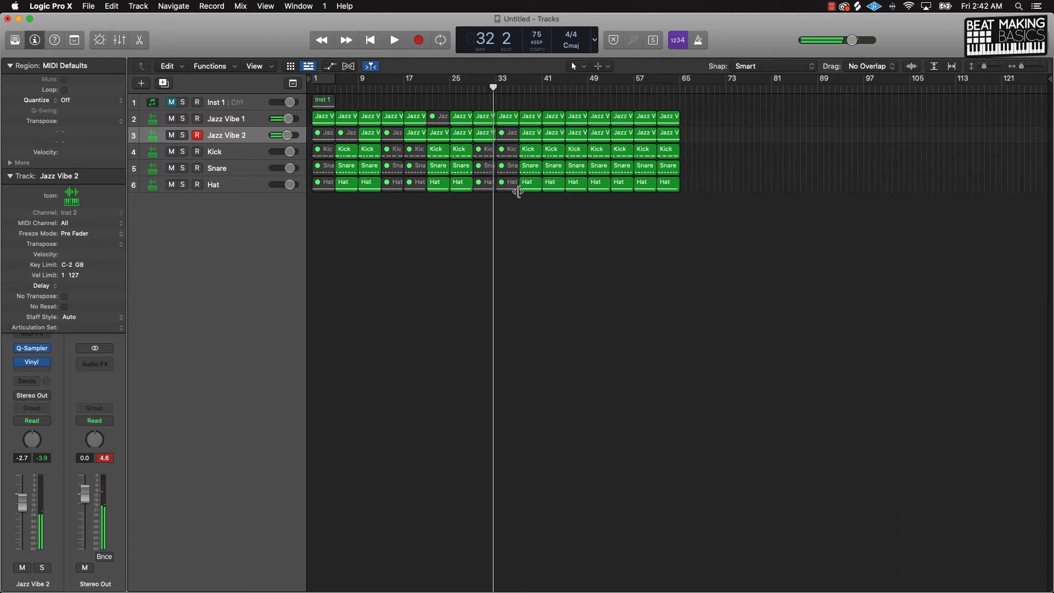
{"action": "left_click_drag", "start_coordinate": [531, 213], "coordinate": [724, 97]}
{"action": "key", "text": "Delete"}
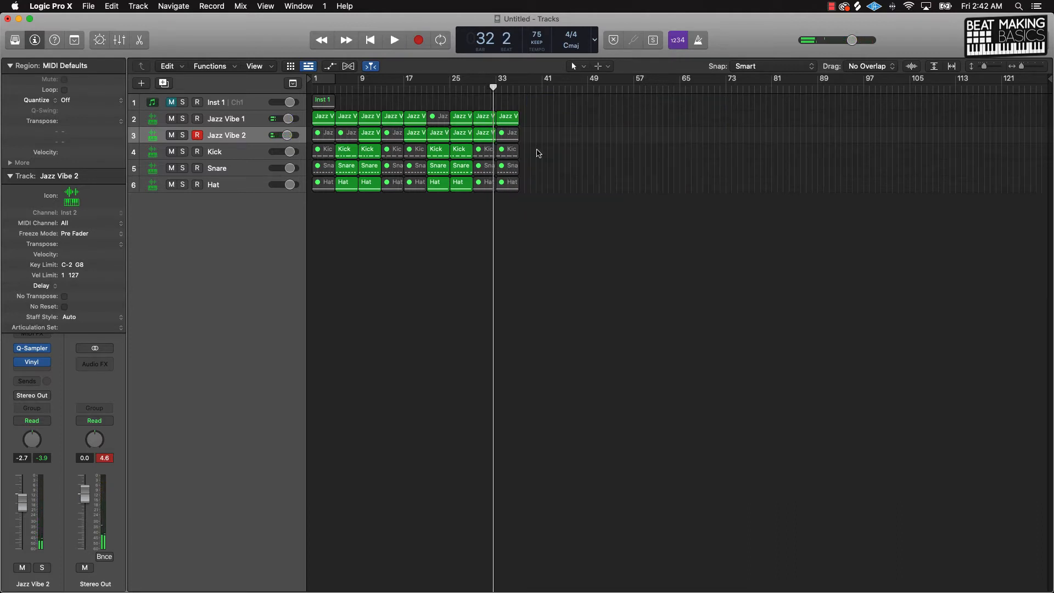
Copy the regions of bars 5 to 36 to bar 37, and the four-bar intro regions to bar 69 as an outro.
{"action": "left_click_drag", "start_coordinate": [542, 120], "coordinate": [532, 190]}
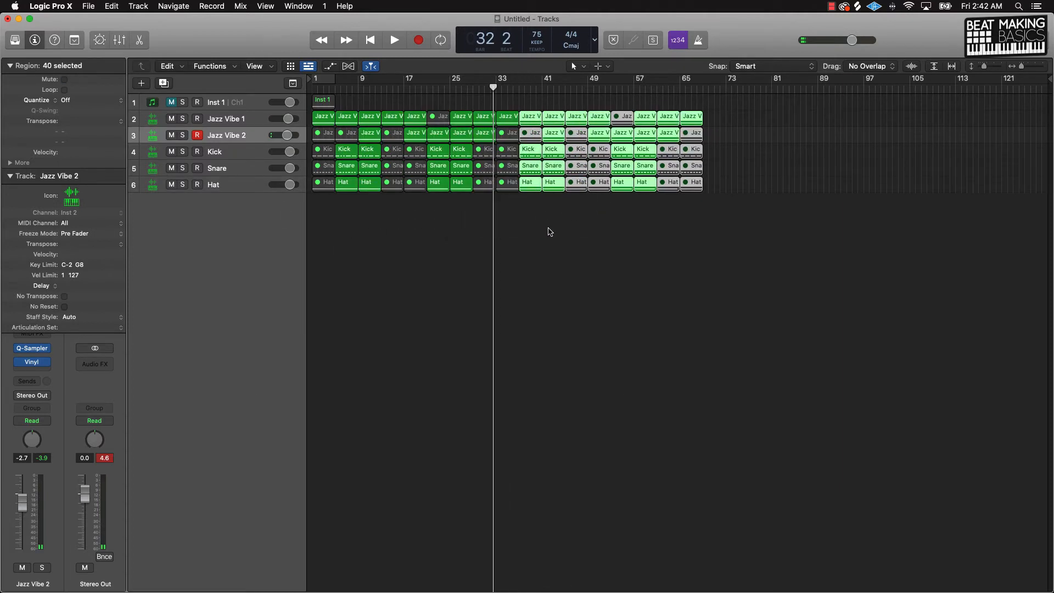
{"action": "left_click", "coordinate": [549, 229]}
{"action": "left_click_drag", "start_coordinate": [320, 225], "coordinate": [714, 138]}
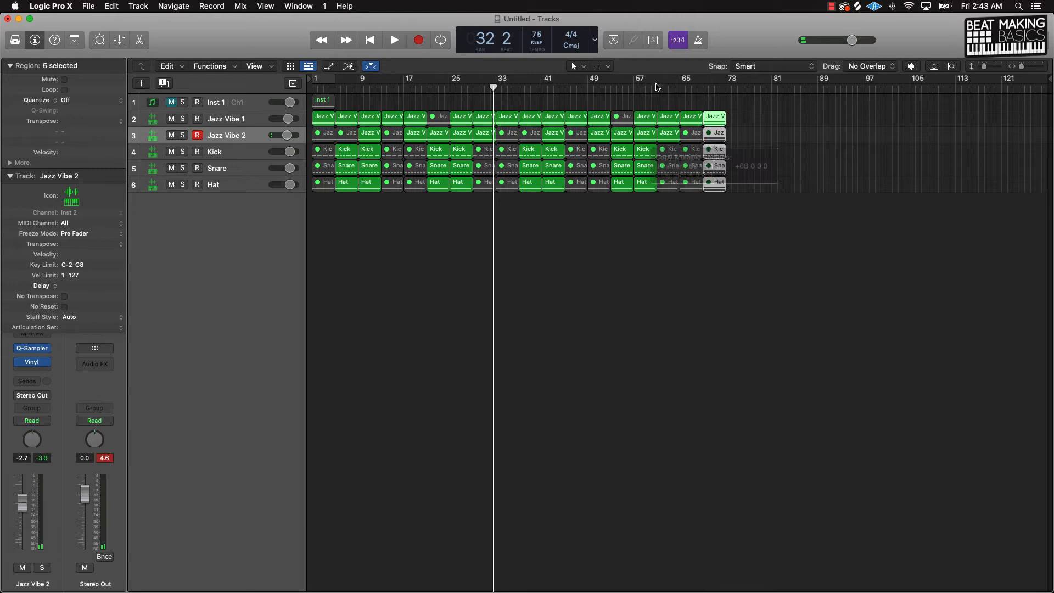
Show the time alongside the bar position in the transport display, and move the playhead to bar 74 to check the track's length.
{"action": "left_click", "coordinate": [595, 40]}
{"action": "left_click", "coordinate": [623, 86]}
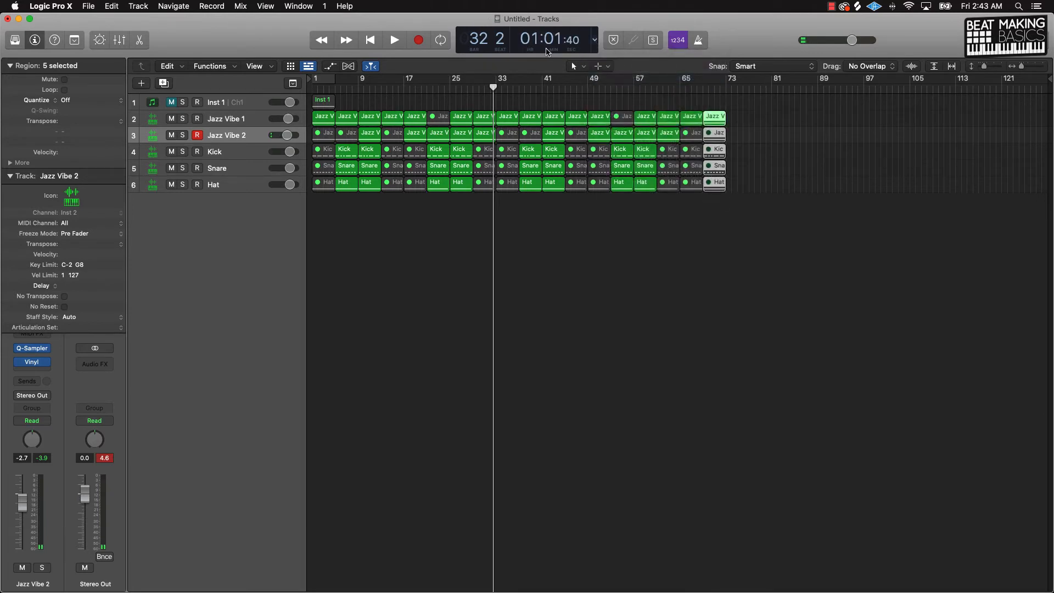
{"action": "mouse_move", "coordinate": [727, 87]}
{"action": "left_mouse_down"}
{"action": "mouse_move", "coordinate": [745, 88]}
{"action": "mouse_move", "coordinate": [732, 88]}
{"action": "left_mouse_up"}
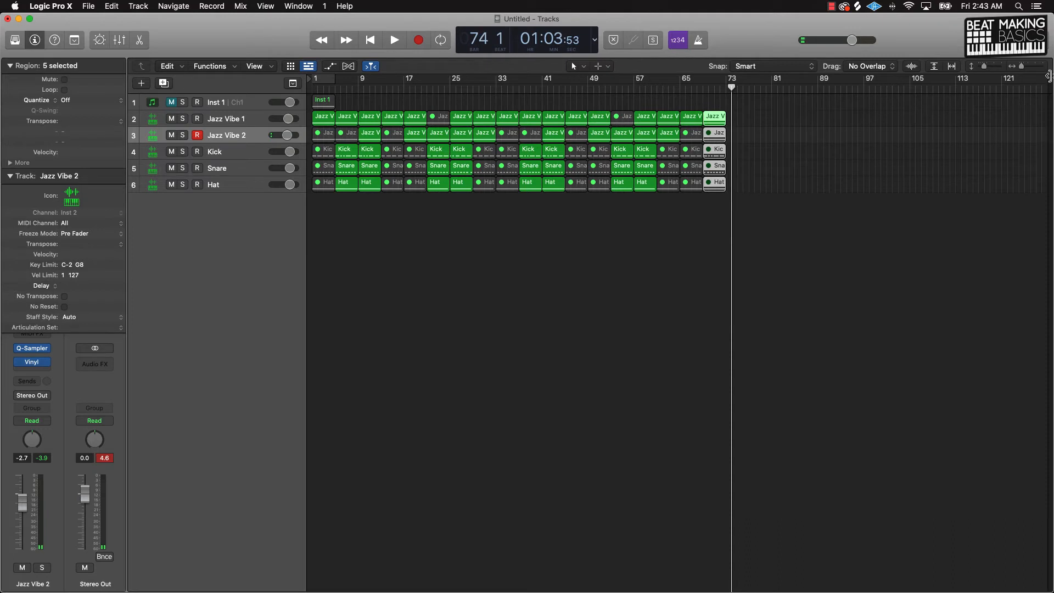
Move the project end marker back to about bar 74 and return the playhead to bar 1.
{"action": "left_click_drag", "start_coordinate": [1048, 75], "coordinate": [731, 159]}
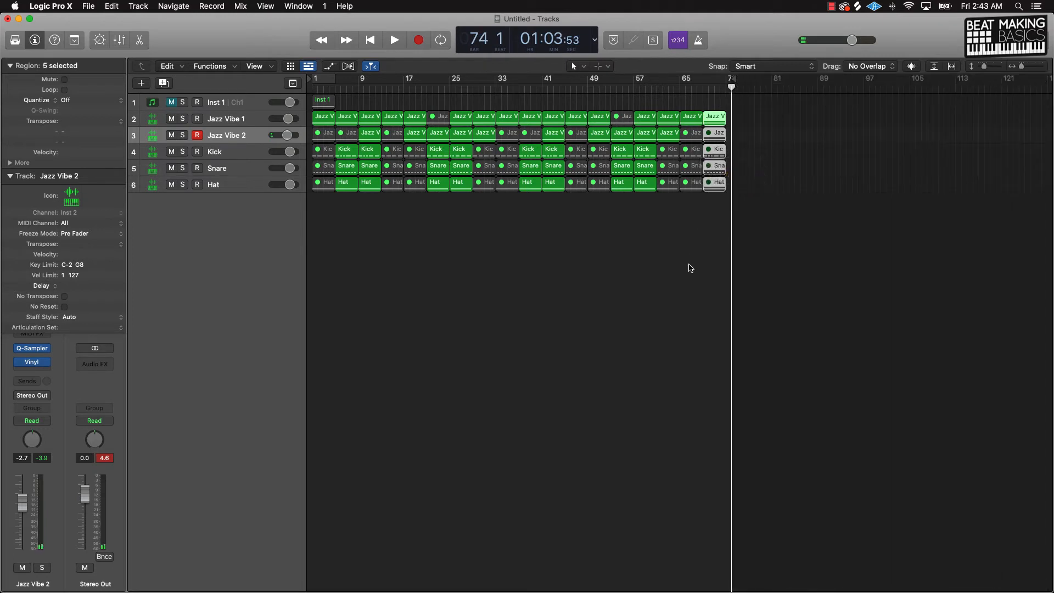
{"action": "left_click", "coordinate": [690, 268]}
{"action": "key", "text": "Return"}
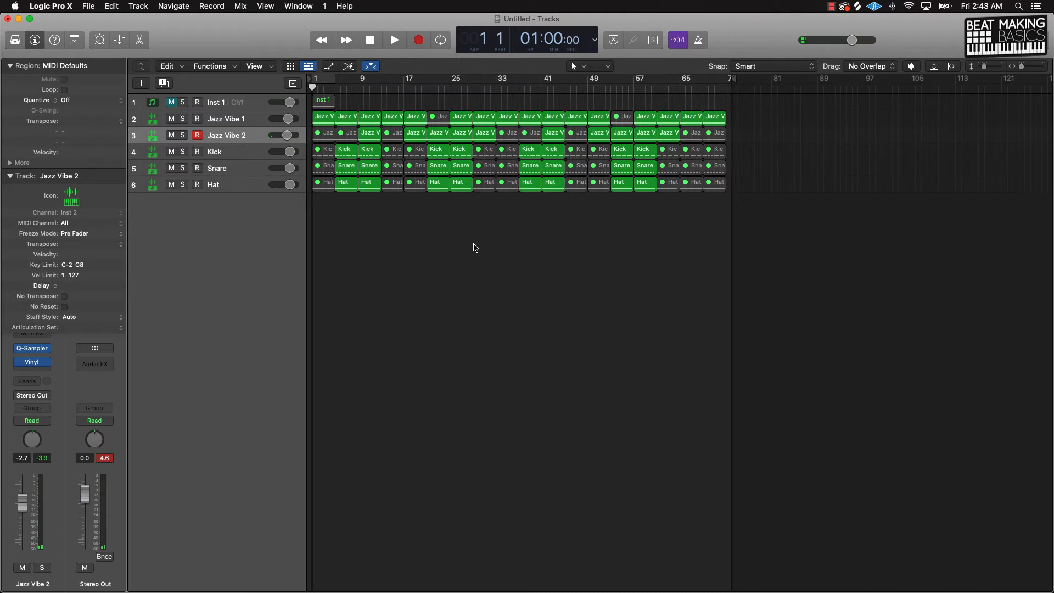
Reset the Stereo Out peak level and add an unmuted instrument track that duplicates Inst 1's settings.
{"action": "left_click", "coordinate": [104, 457]}
{"action": "left_click", "coordinate": [229, 105]}
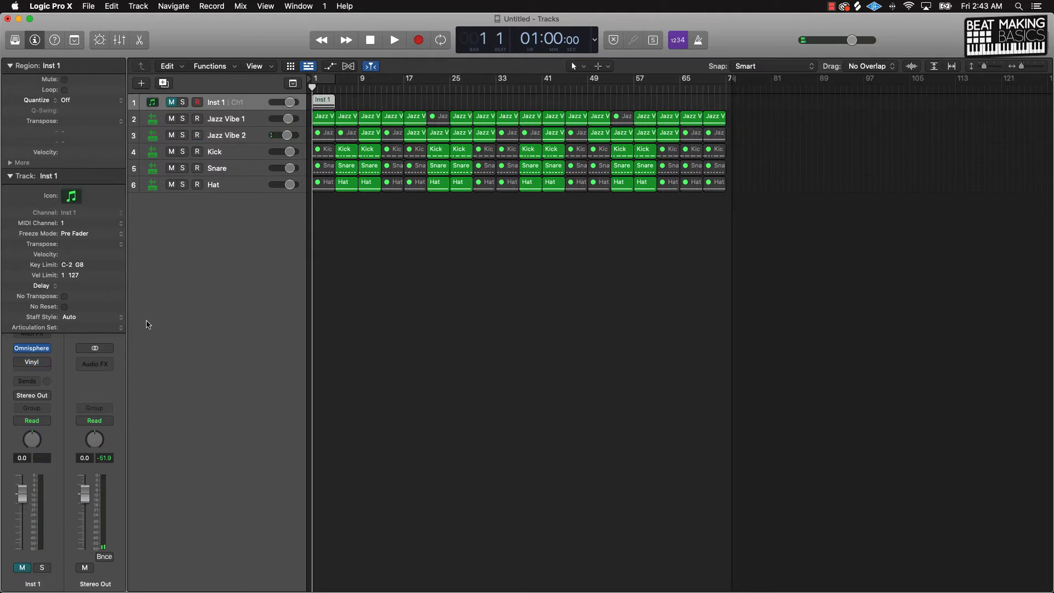
{"action": "key", "text": "super+d"}
{"action": "left_click", "coordinate": [171, 119]}
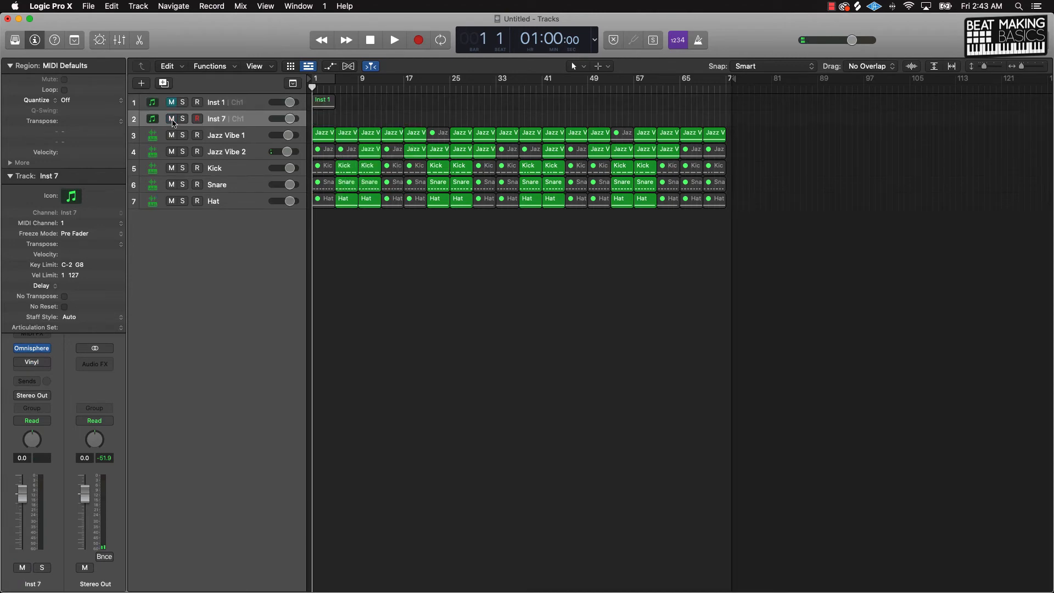
Open Omnisphere on the new Inst 7 track and search its patches for "vox".
{"action": "mouse_move", "coordinate": [45, 352]}
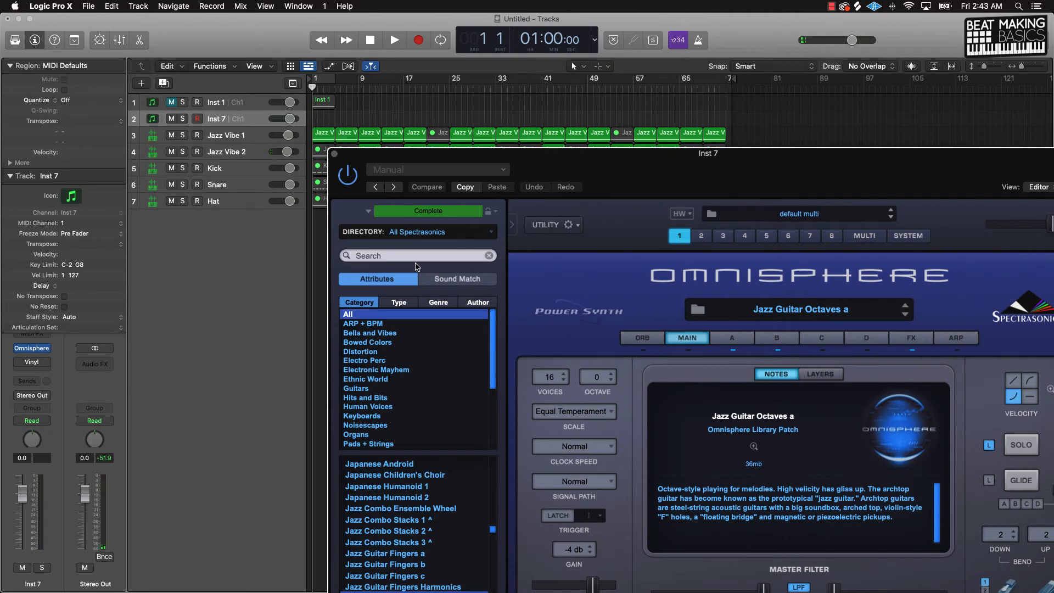
{"action": "left_click", "coordinate": [418, 256]}
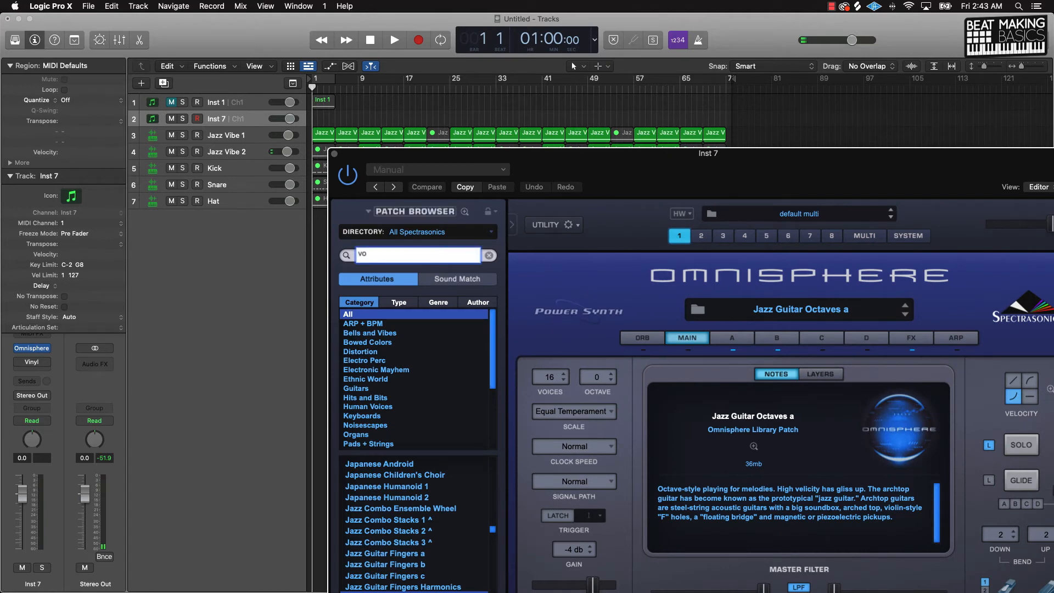
{"action": "key", "text": "Return"}
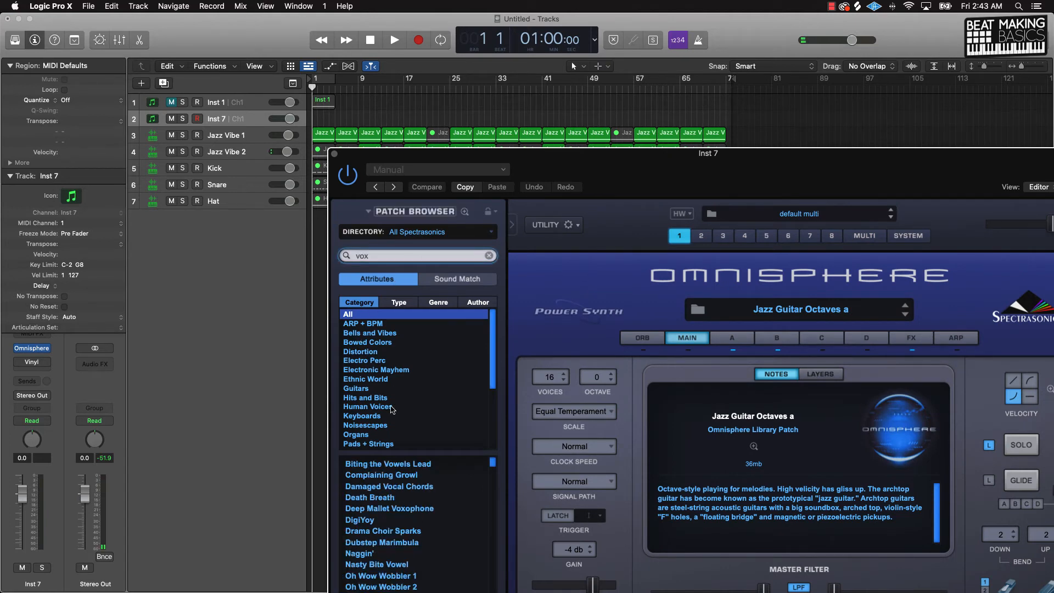
Audition vox patches on Inst 7, including Death Breath, Drama Choir Sparks, DigiYoy and VP-330 Vox+String Ensemble.
{"action": "left_click", "coordinate": [387, 497]}
{"action": "key", "text": "Up"}
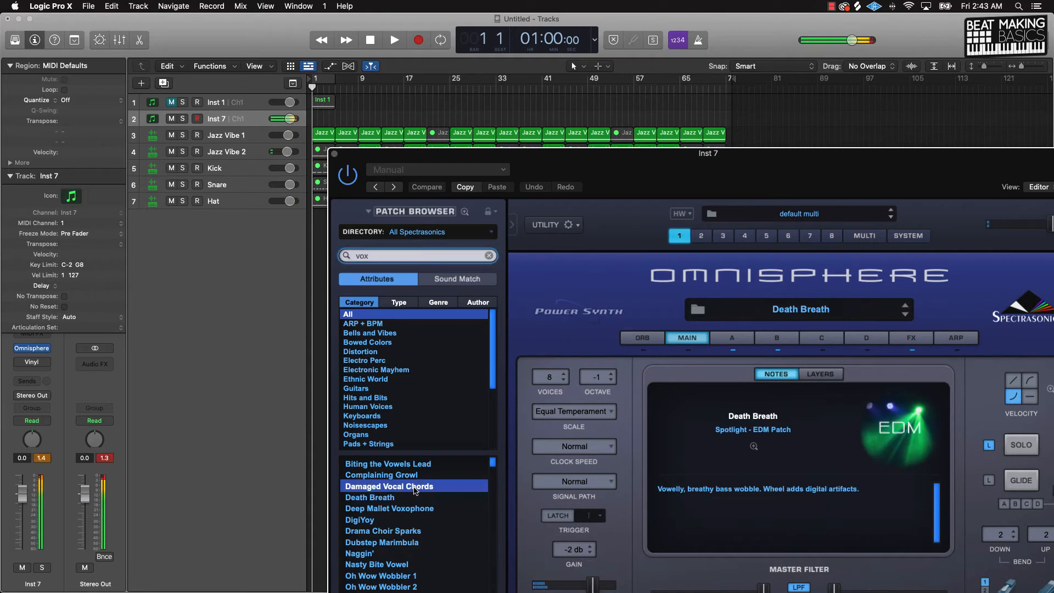
{"action": "left_click", "coordinate": [376, 529]}
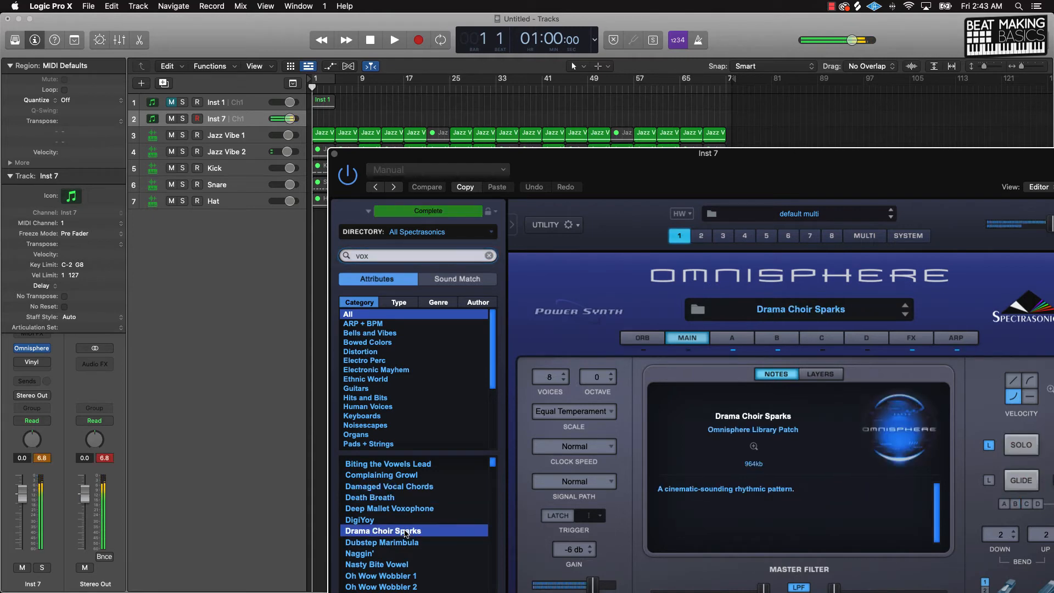
{"action": "left_click", "coordinate": [375, 520]}
{"action": "scroll", "coordinate": [395, 521], "scroll_direction": "down", "scroll_amount": 5}
{"action": "left_click", "coordinate": [407, 520]}
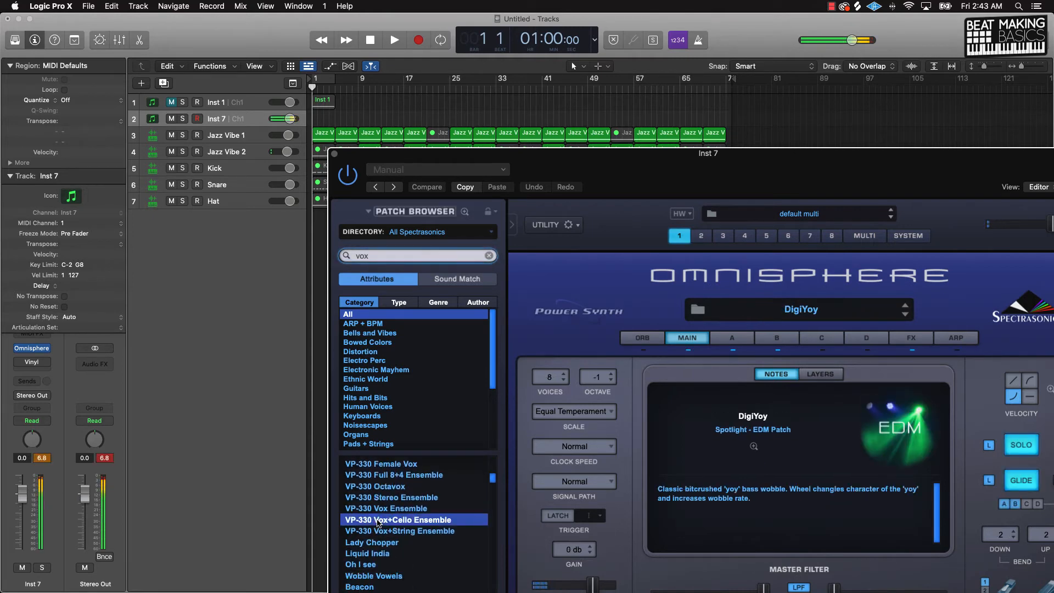
{"action": "left_click", "coordinate": [381, 531]}
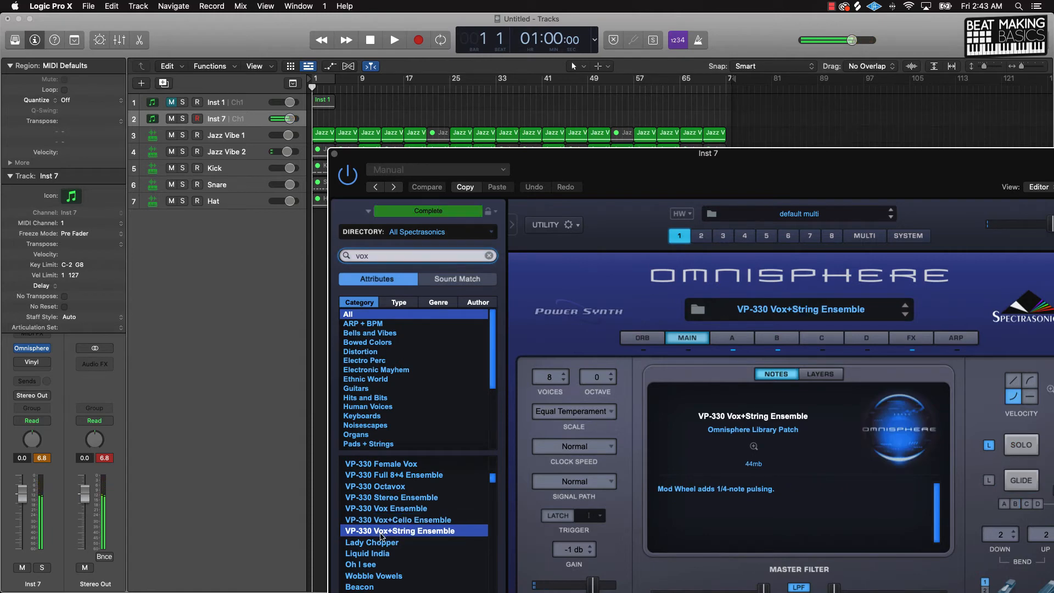
Audition Lady Chopper, load the "Oh I see" patch on Inst 7, and try it against the beat from bar 1.
{"action": "scroll", "coordinate": [380, 524], "scroll_direction": "down", "scroll_amount": 2}
{"action": "left_click", "coordinate": [382, 500]}
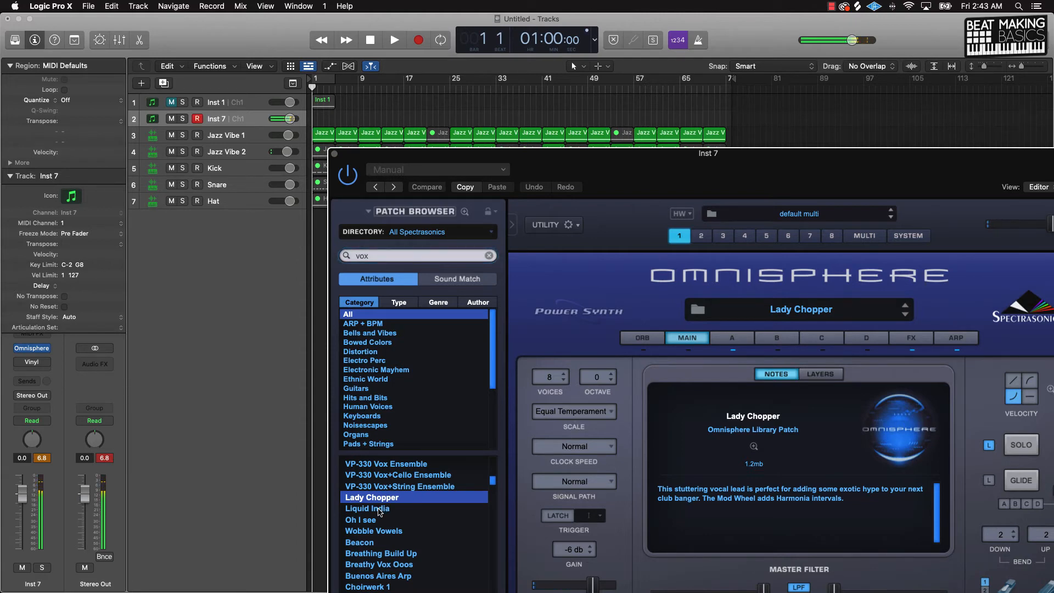
{"action": "left_click", "coordinate": [377, 519]}
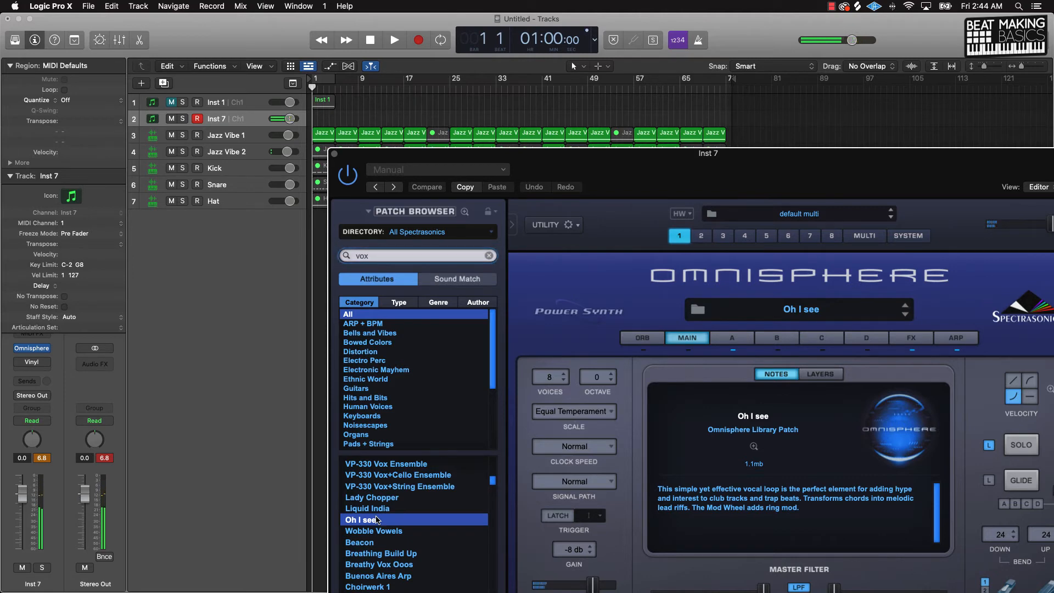
{"action": "key", "text": "space"}
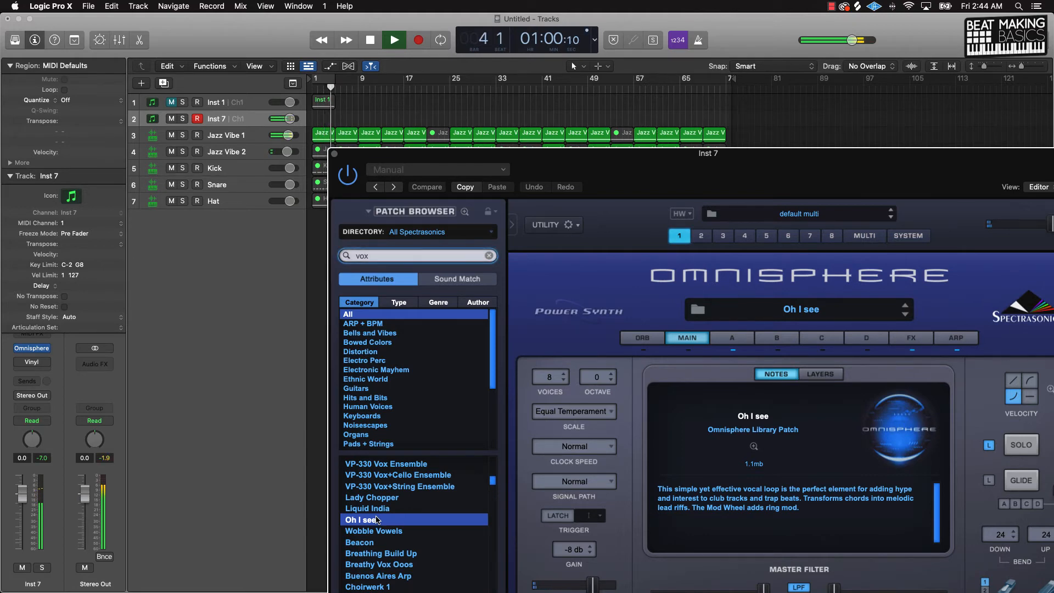
{"action": "key", "text": "space"}
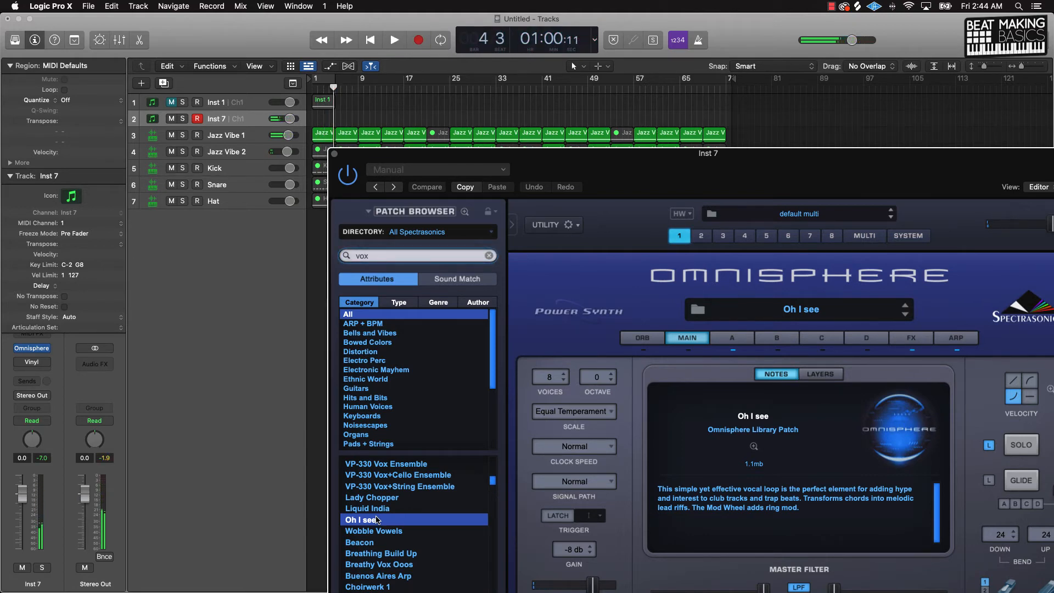
{"action": "key", "text": "Return"}
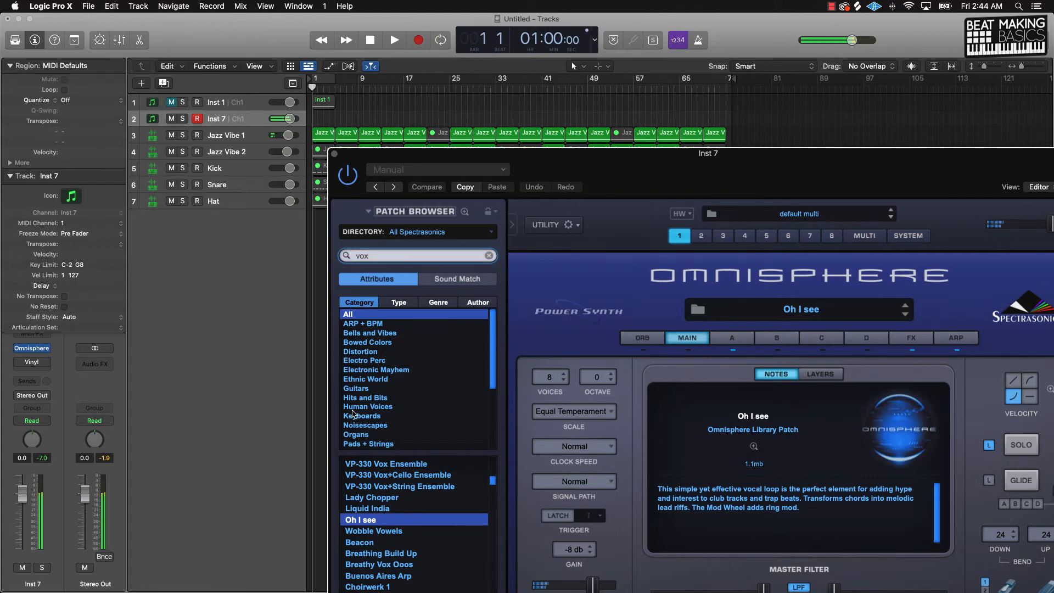
{"action": "left_click", "coordinate": [335, 154]}
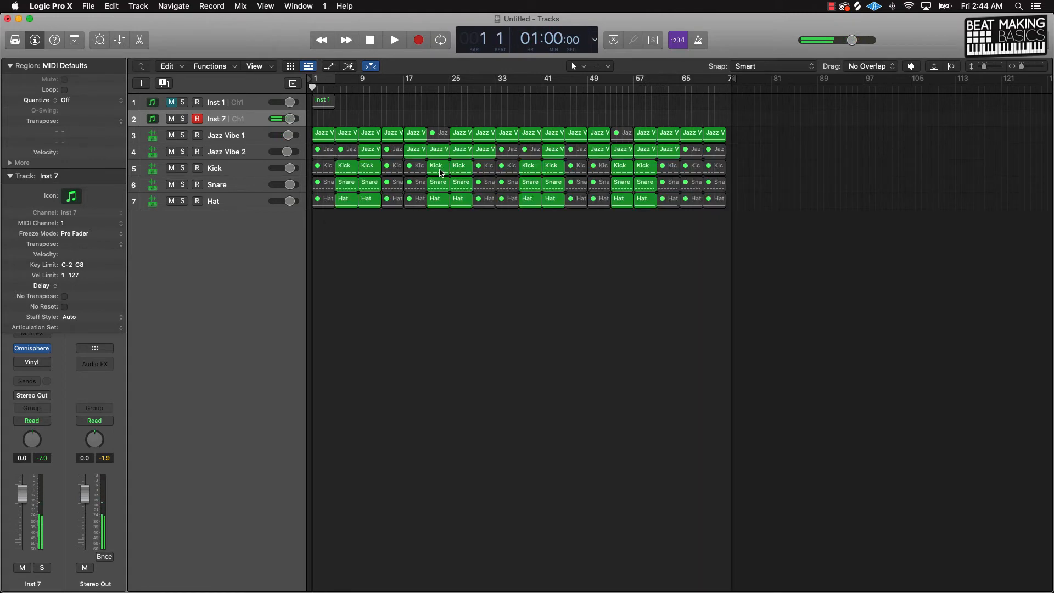
Record a vocal part on Inst 7 from bar 1 to about bar 14 and extend the region's start to bar 1.
{"action": "key", "text": "r"}
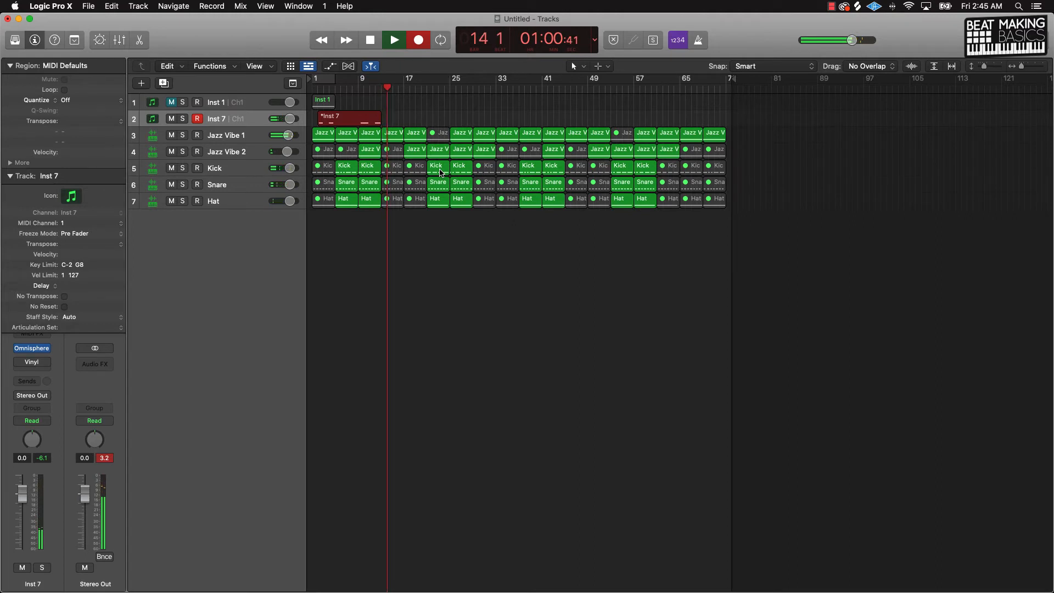
{"action": "key", "text": "space"}
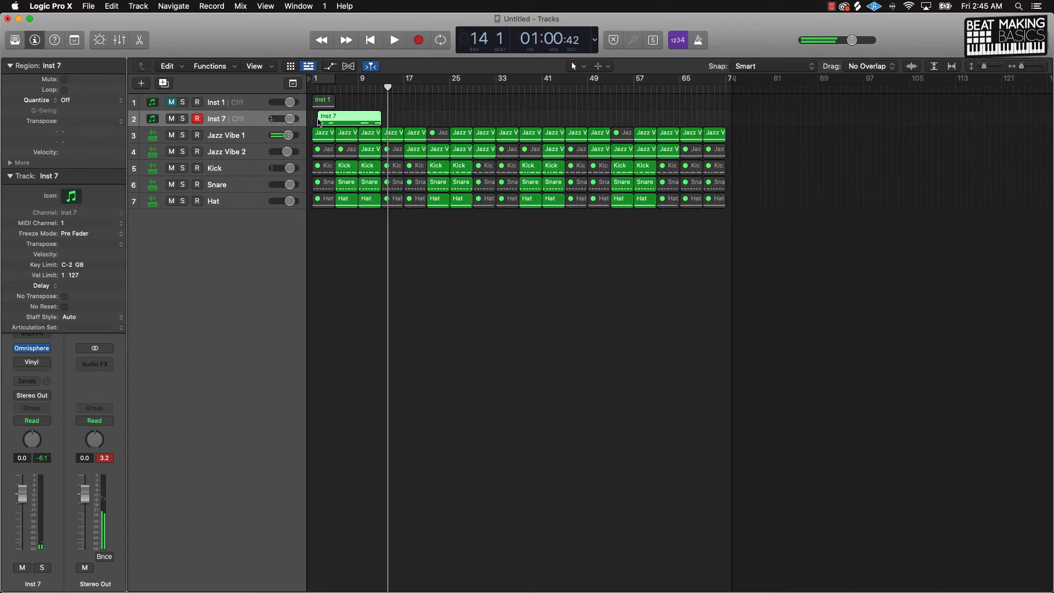
{"action": "left_click_drag", "start_coordinate": [321, 120], "coordinate": [313, 120]}
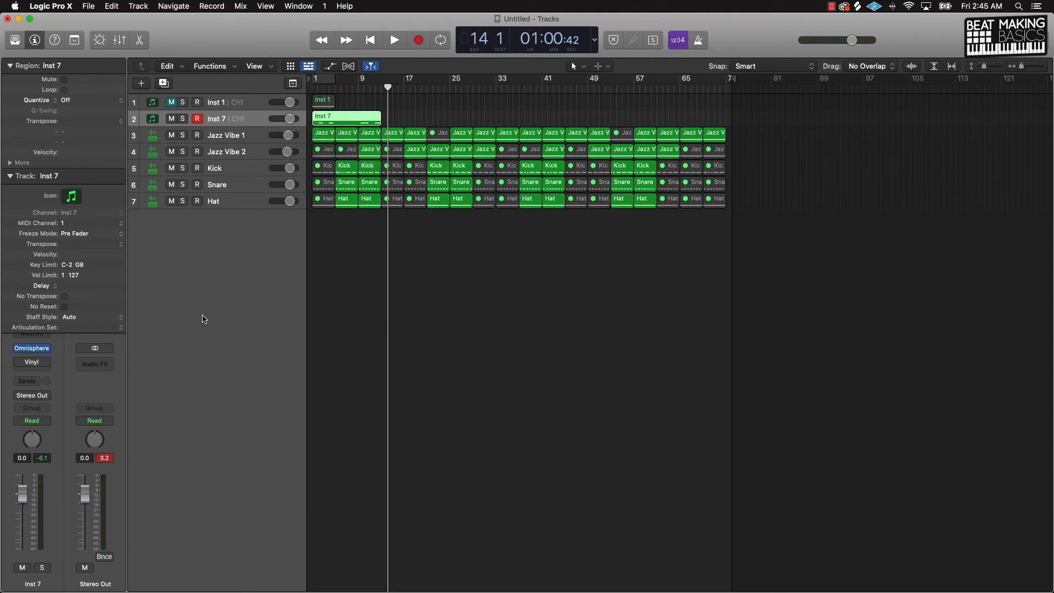
Turn on the Vinyl effect on Inst 7 and lower the track's volume to -10.4 dB.
{"action": "left_click_drag", "start_coordinate": [24, 494], "coordinate": [23, 513]}
{"action": "mouse_move", "coordinate": [22, 368]}
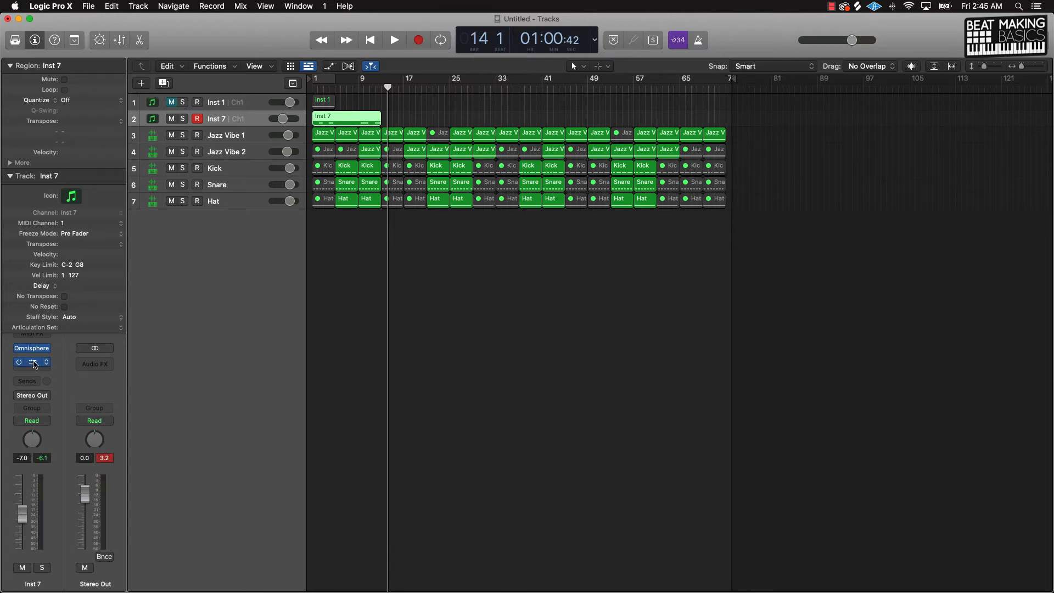
{"action": "left_click", "coordinate": [34, 365]}
{"action": "left_click", "coordinate": [334, 155]}
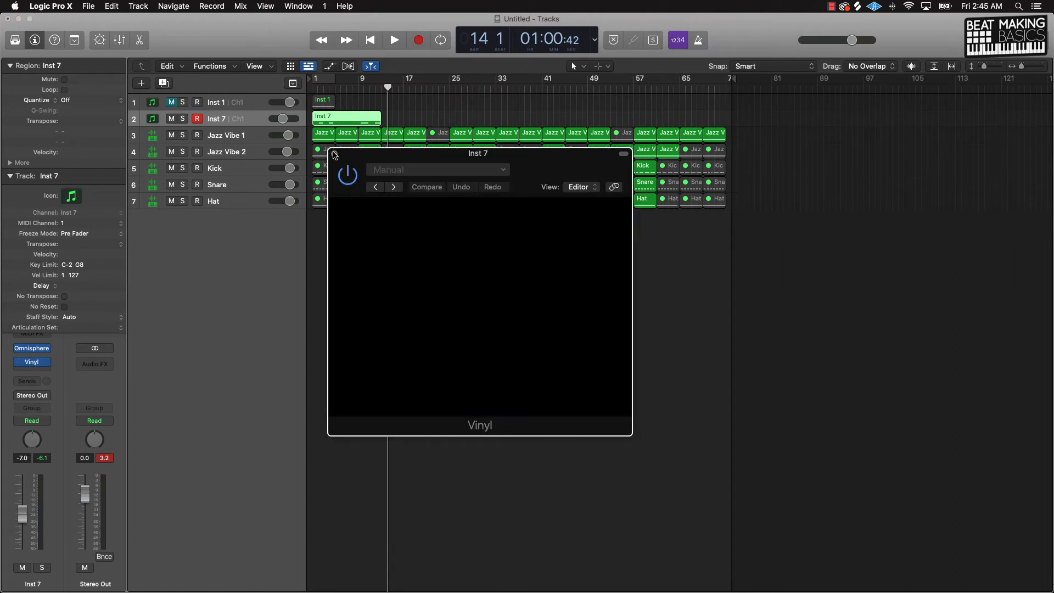
{"action": "left_click_drag", "start_coordinate": [23, 516], "coordinate": [24, 522]}
Play from bar 1 while panning Inst 7 to +16 and setting its volume to -9.4 dB, and check its Vinyl settings.
{"action": "key", "text": "Return"}
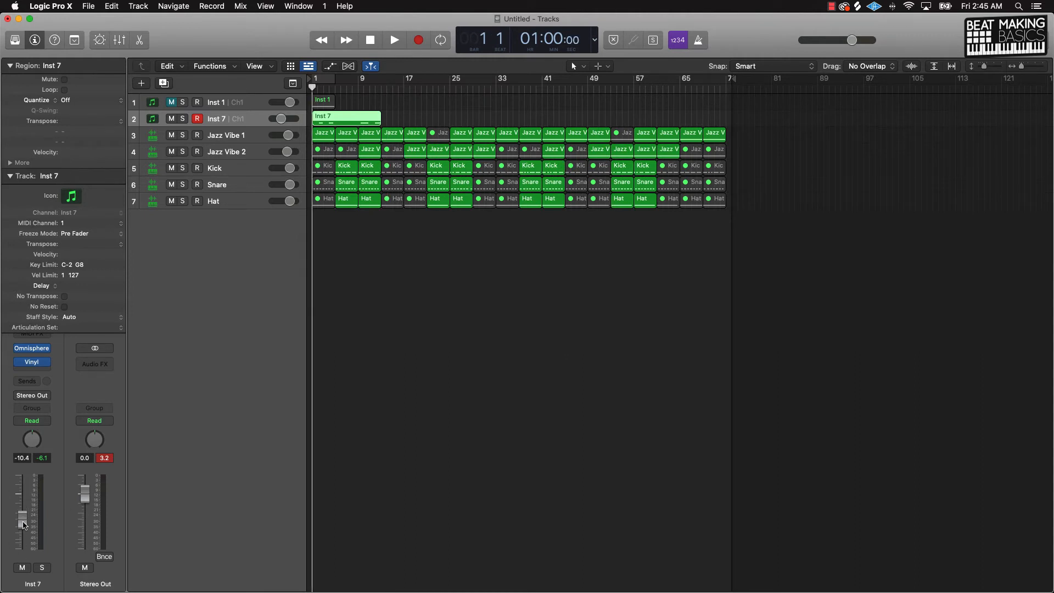
{"action": "key", "text": "space"}
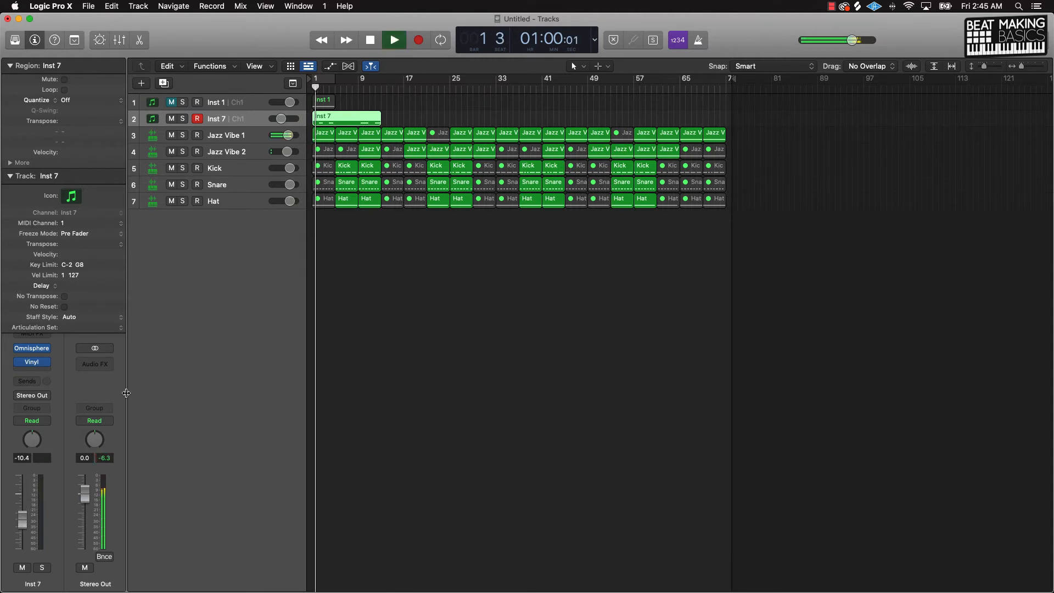
{"action": "left_click", "coordinate": [565, 392]}
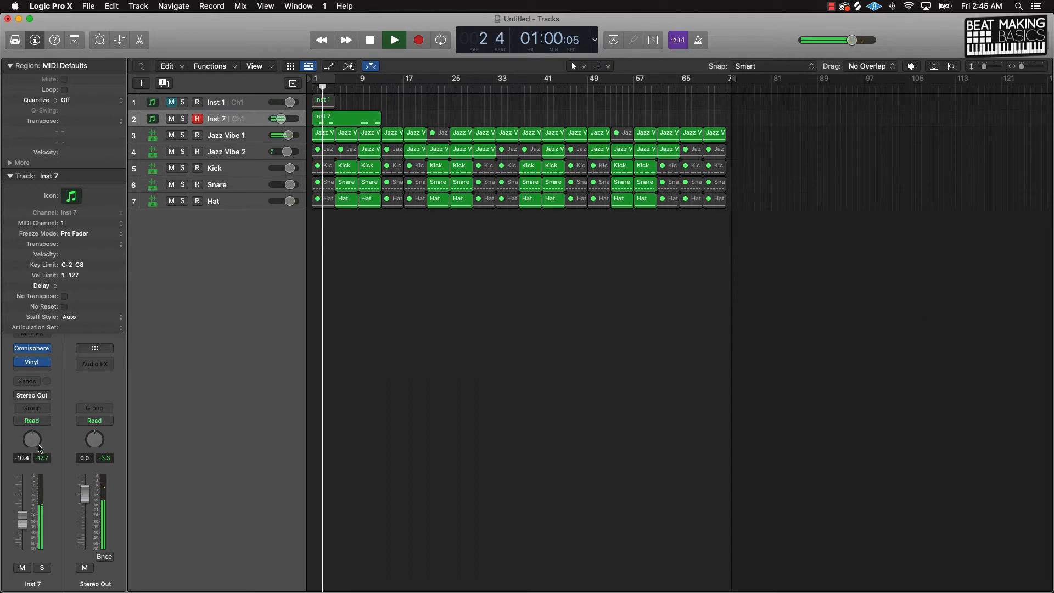
{"action": "left_click_drag", "start_coordinate": [39, 448], "coordinate": [42, 422]}
{"action": "left_click", "coordinate": [31, 360]}
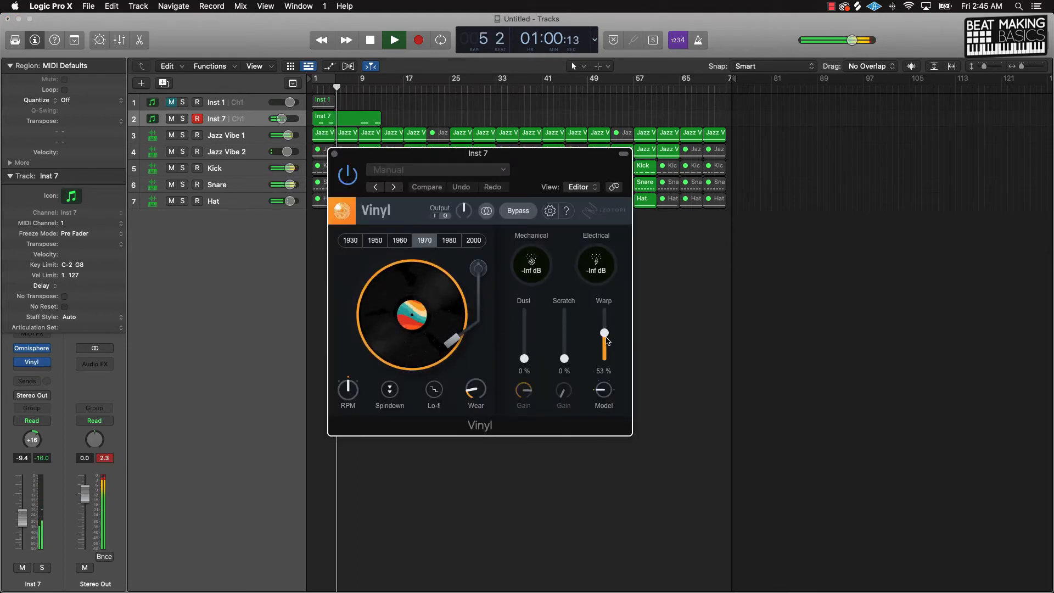
{"action": "left_click", "coordinate": [335, 154]}
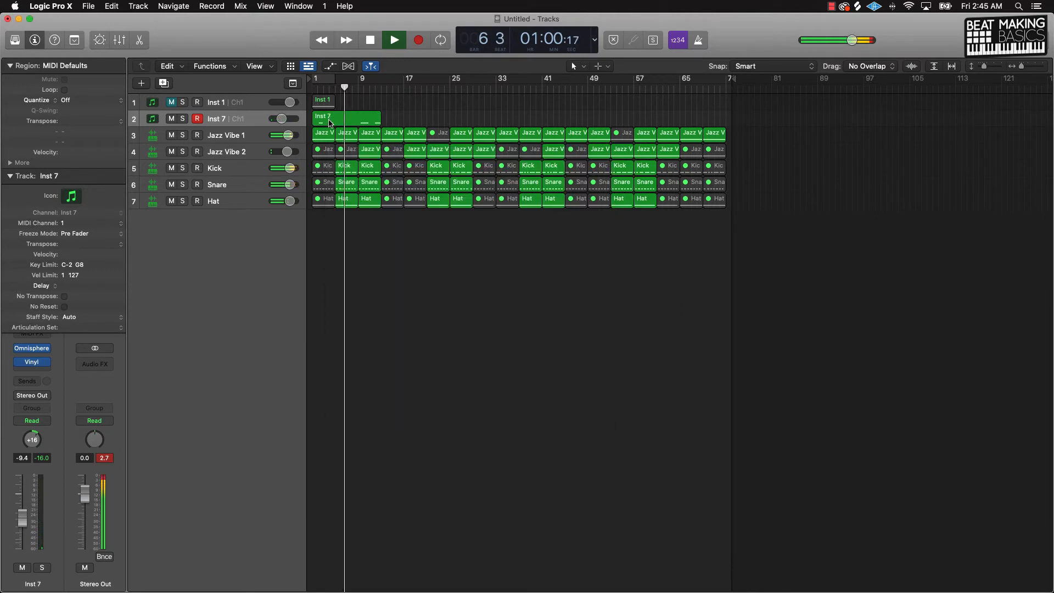
{"action": "key", "text": "space"}
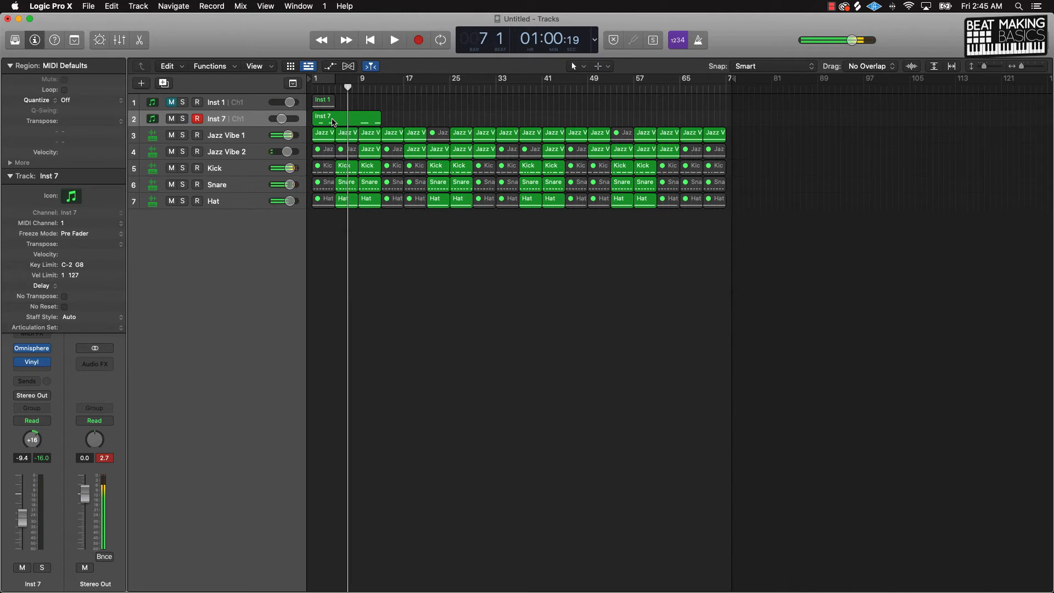
Split the Inst 7 region at bar 5 and copy the second part to bars 21, 37 and 53.
{"action": "key", "text": "comma"}
{"action": "key", "text": "comma"}
{"action": "left_click", "coordinate": [333, 122]}
{"action": "key", "text": "super+t"}
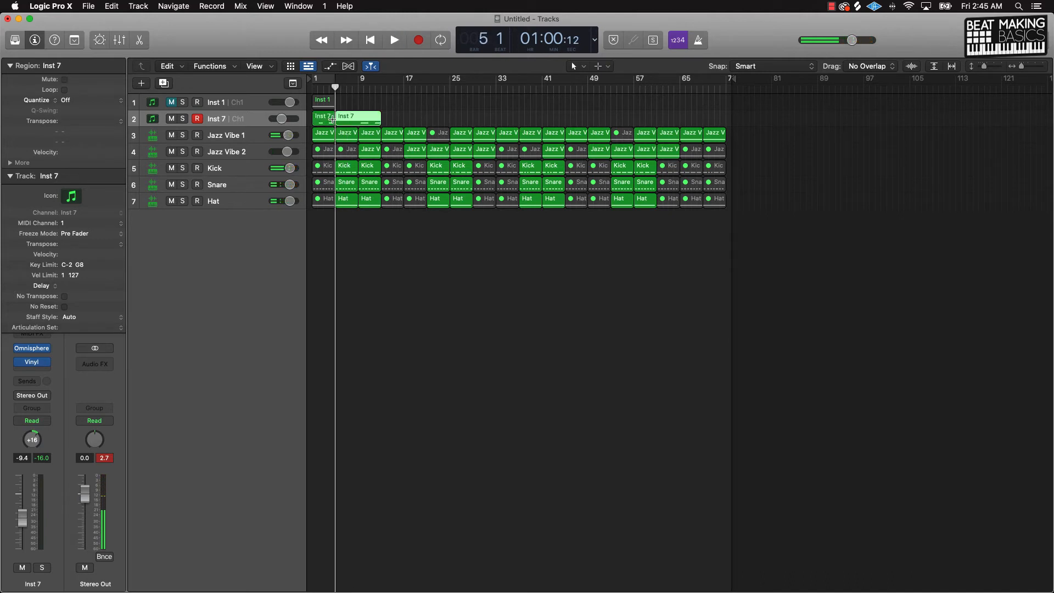
{"action": "left_click_drag", "start_coordinate": [347, 122], "coordinate": [636, 120]}
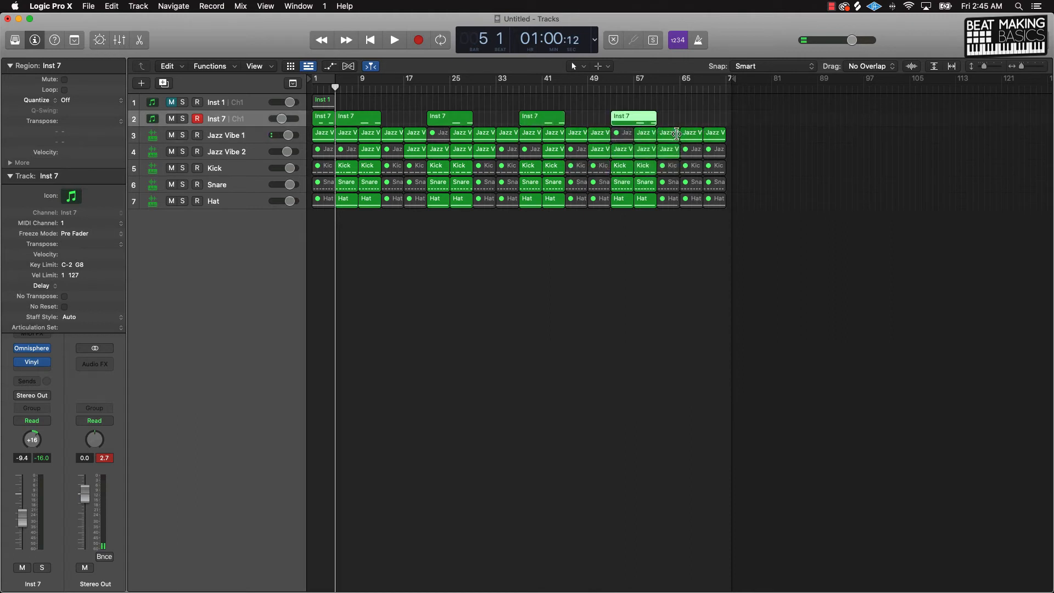
{"action": "left_click", "coordinate": [659, 263]}
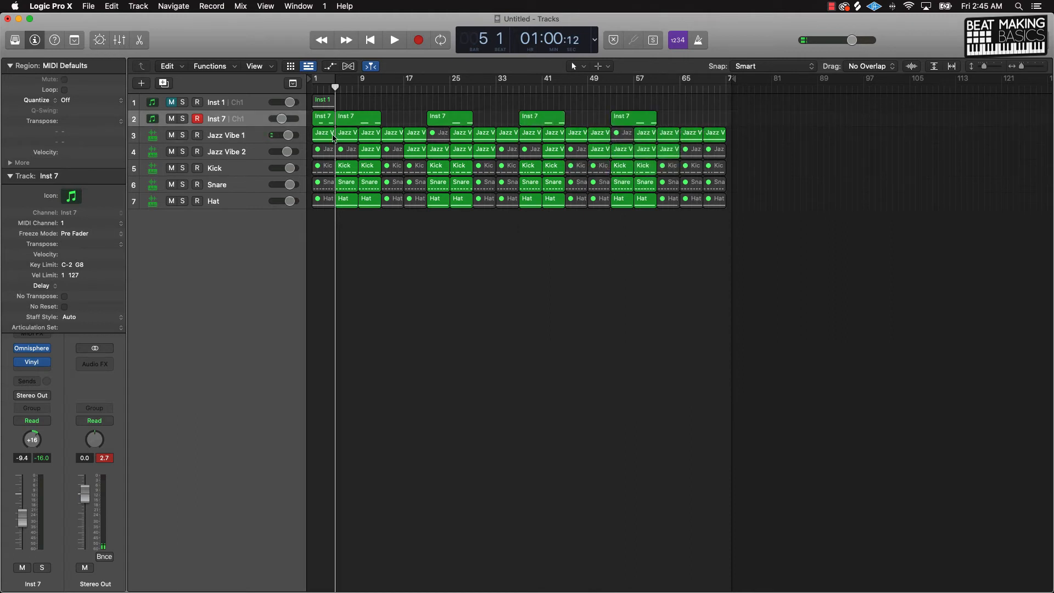
Add a new instrument track duplicating Inst 7's settings and bypass its Vinyl effect.
{"action": "left_click", "coordinate": [224, 121]}
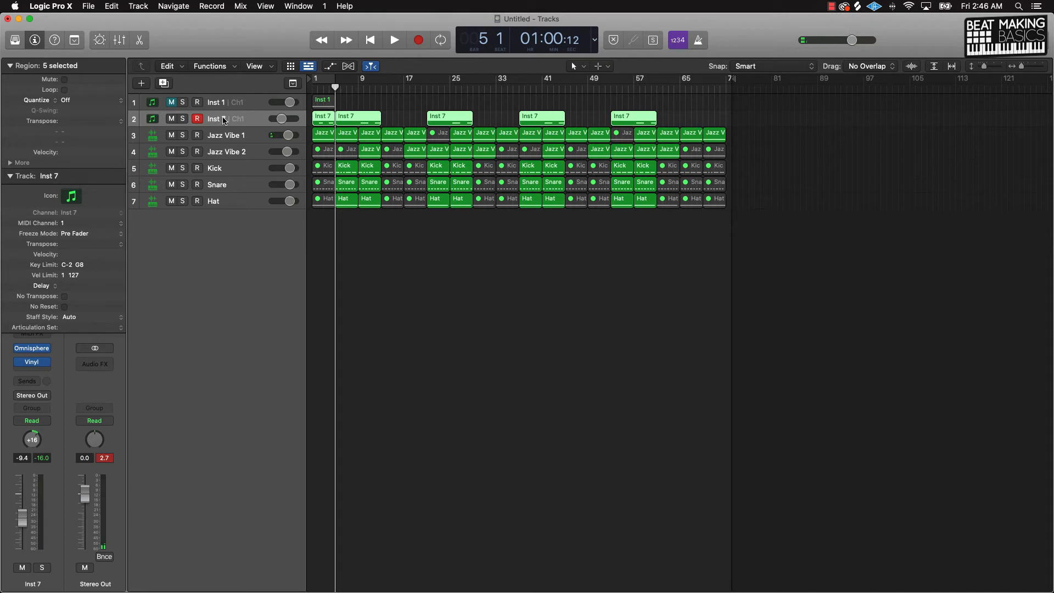
{"action": "key", "text": "super+d"}
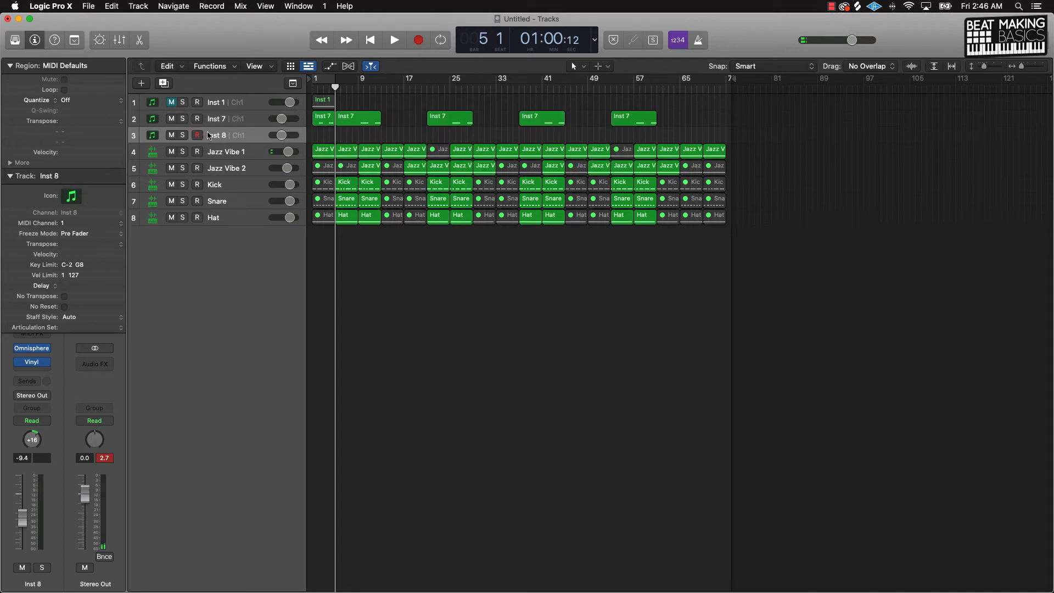
{"action": "left_click", "coordinate": [19, 363]}
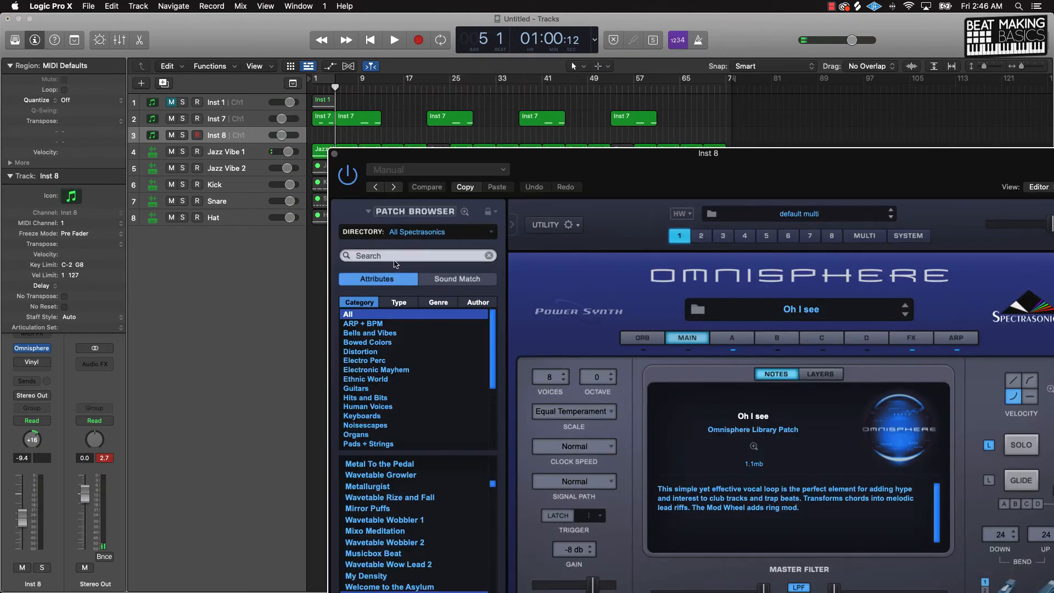
Search Omnisphere's patches on Inst 8 for "growler" and load Growler Moog Bass.
{"action": "left_click", "coordinate": [396, 256]}
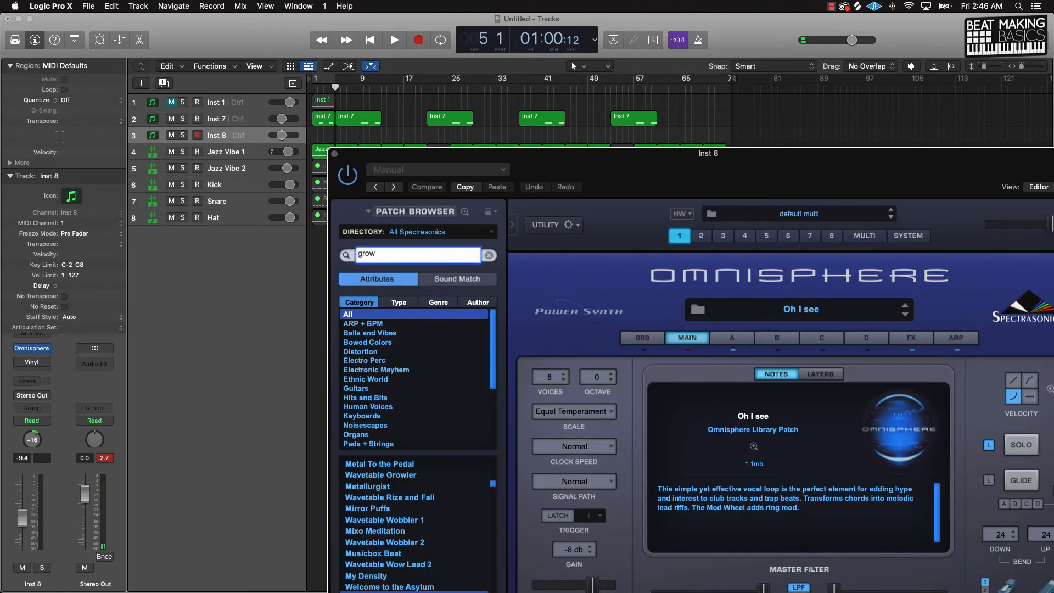
{"action": "type", "text": "growler"}
{"action": "key", "text": "Return"}
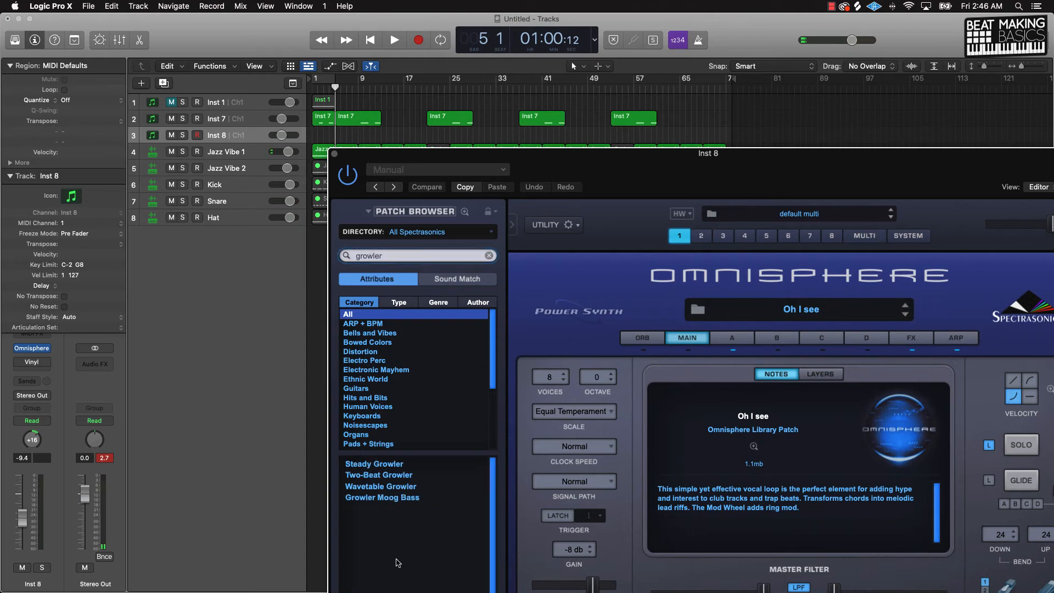
{"action": "left_click", "coordinate": [396, 497]}
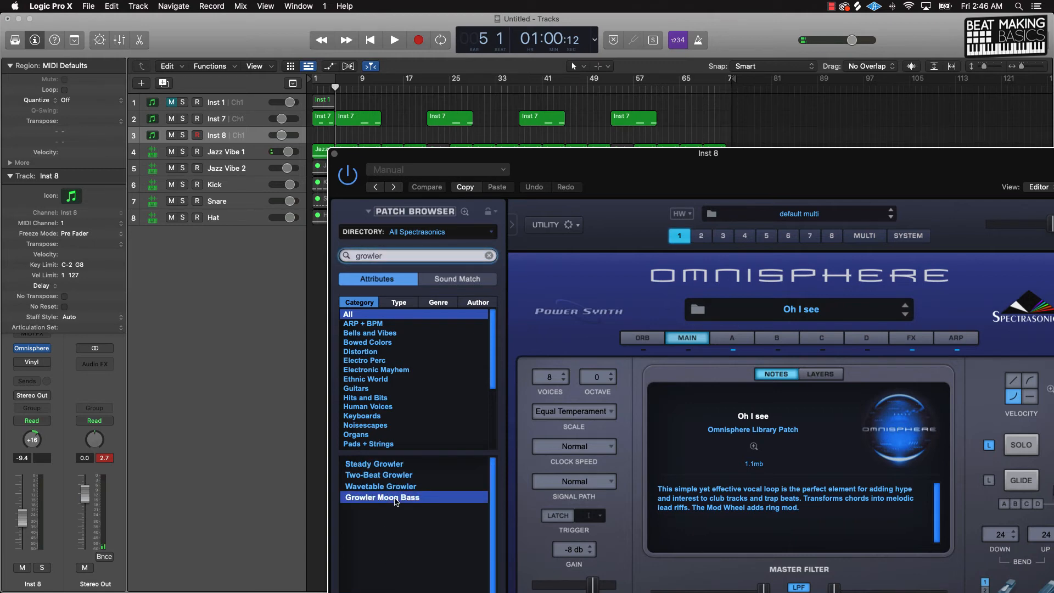
{"action": "left_click", "coordinate": [334, 153]}
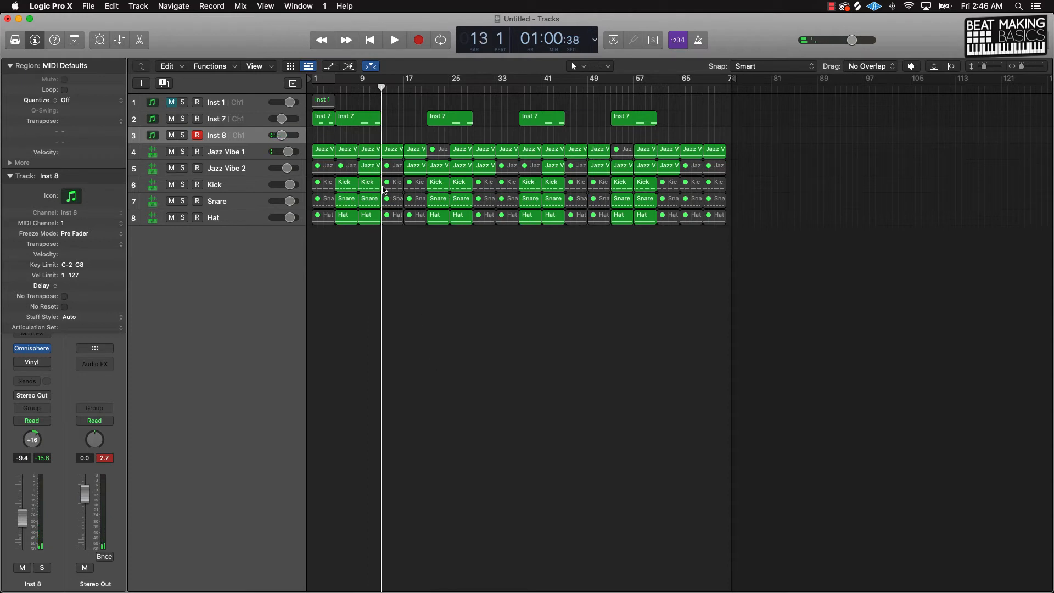
Set the cycle range to bars 13 to 21 and play it to try out the bass on Inst 8.
{"action": "left_click_drag", "start_coordinate": [386, 82], "coordinate": [424, 89]}
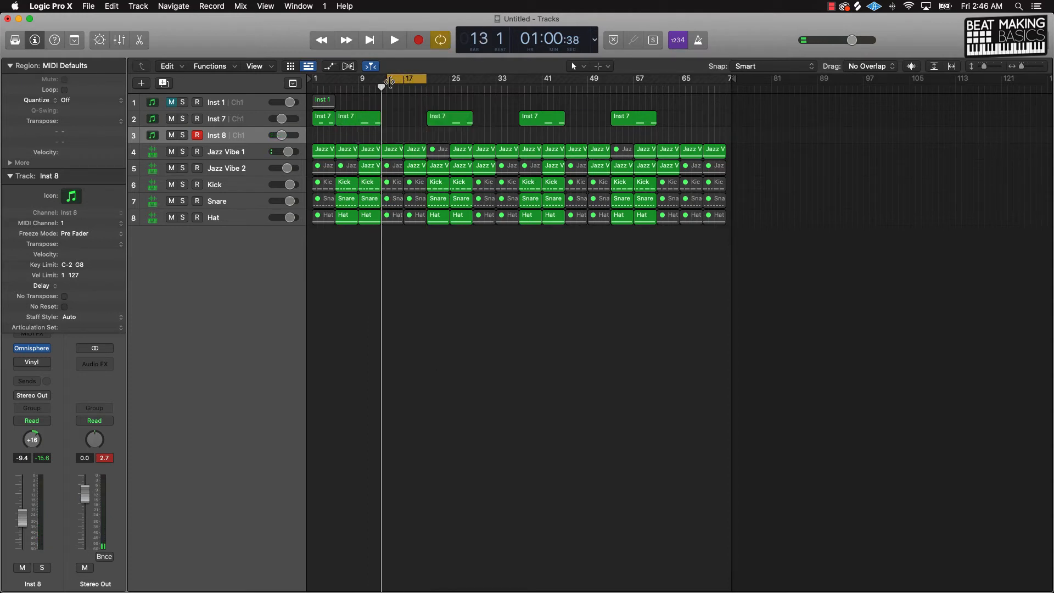
{"action": "left_click_drag", "start_coordinate": [390, 82], "coordinate": [379, 83]}
{"action": "key", "text": "space"}
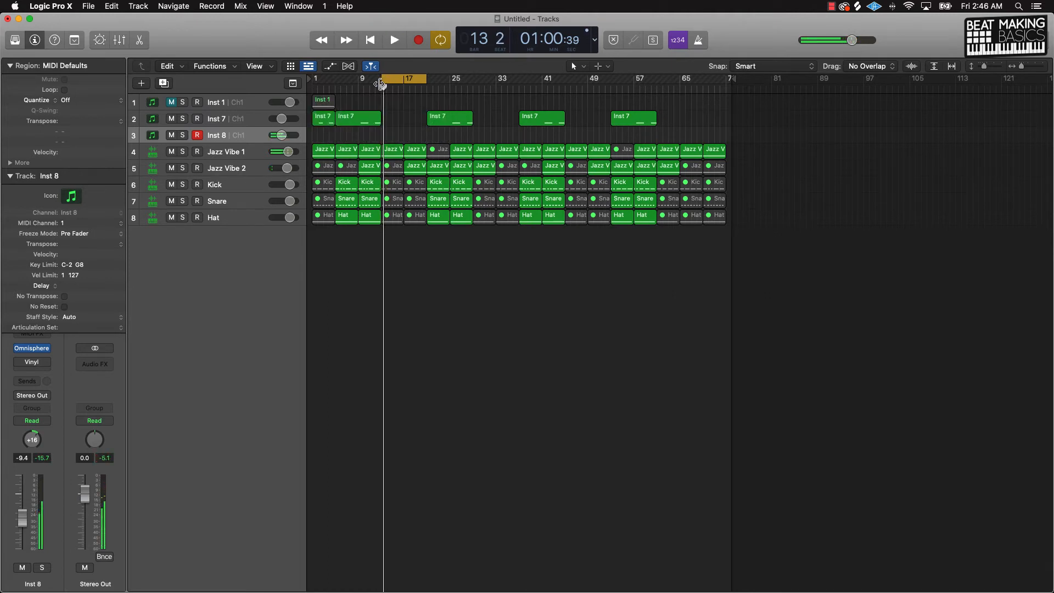
{"action": "key", "text": "space"}
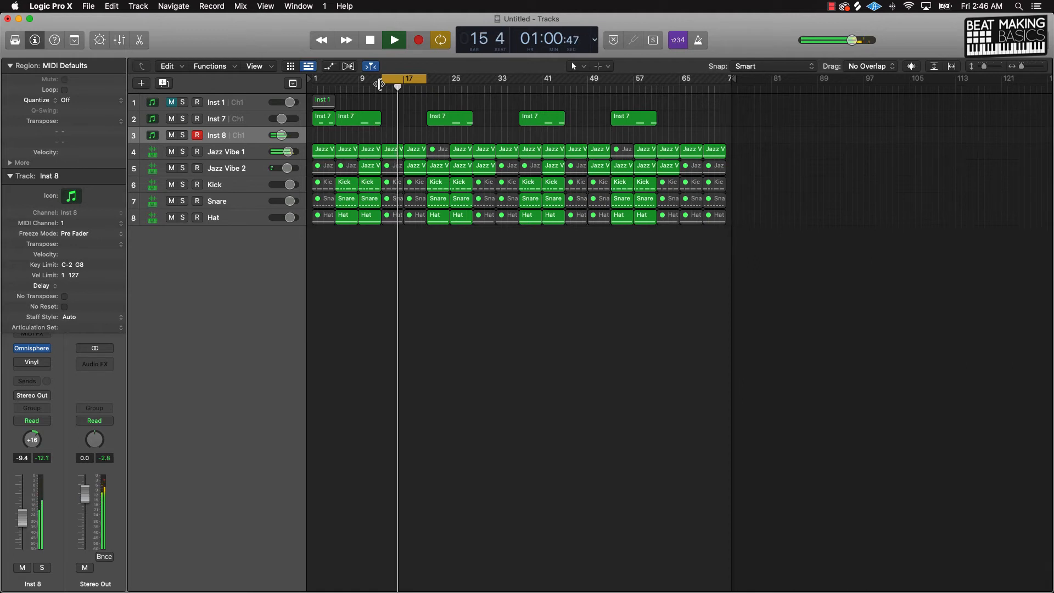
{"action": "key", "text": "space"}
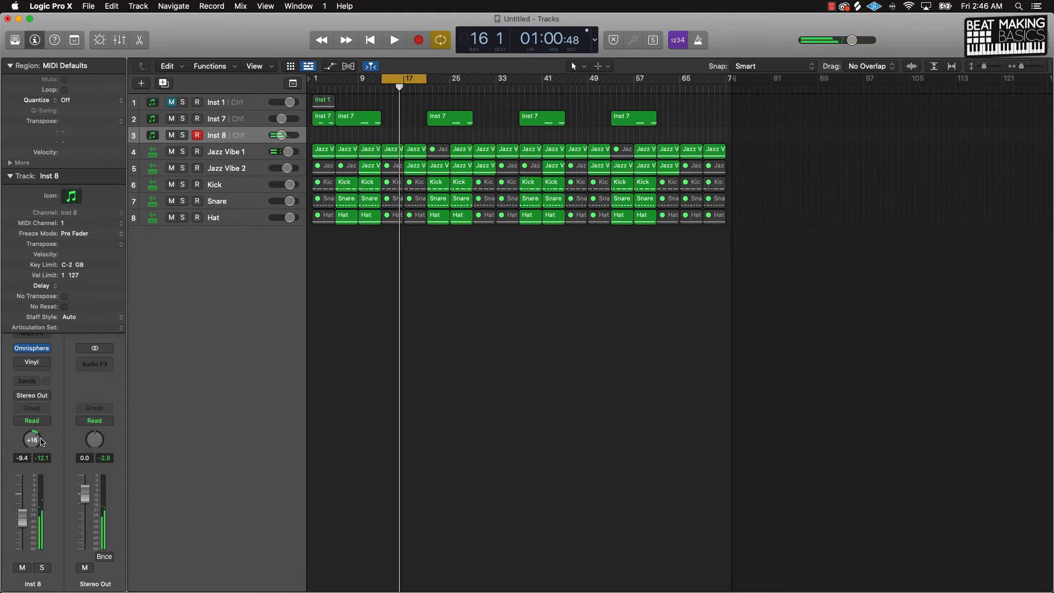
Raise Inst 8's volume to -1.2 dB and record a bass line on it over the bar 13 to 21 cycle.
{"action": "left_click_drag", "start_coordinate": [22, 517], "coordinate": [22, 500]}
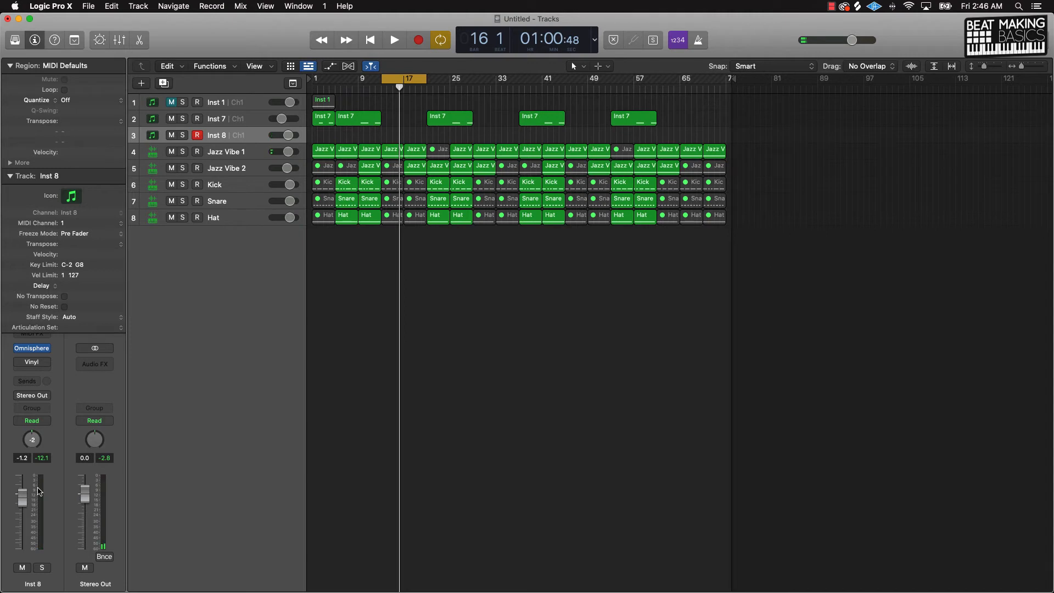
{"action": "key", "text": "super+k"}
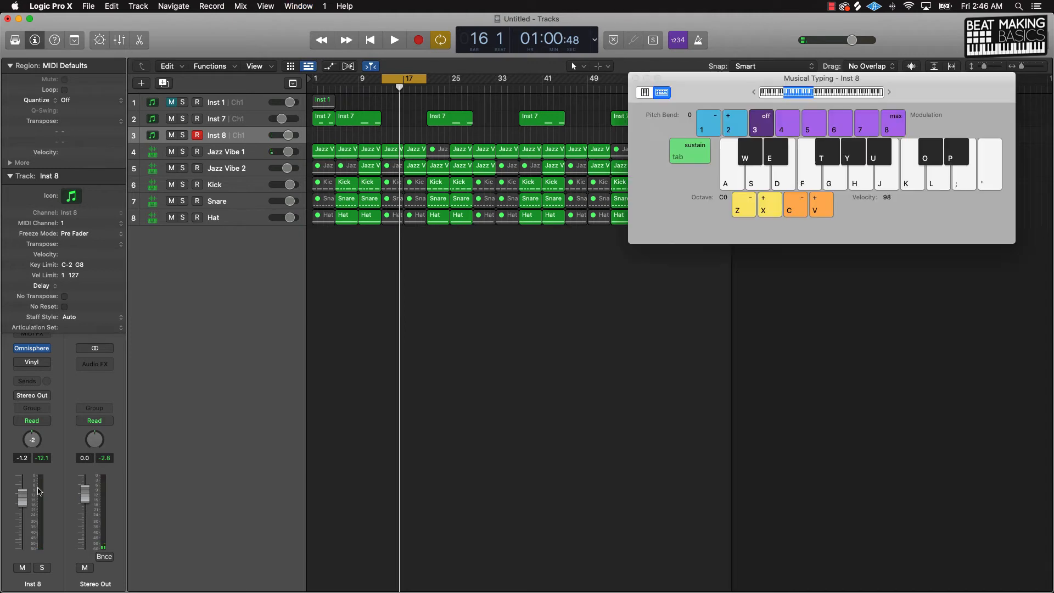
{"action": "left_click", "coordinate": [646, 92]}
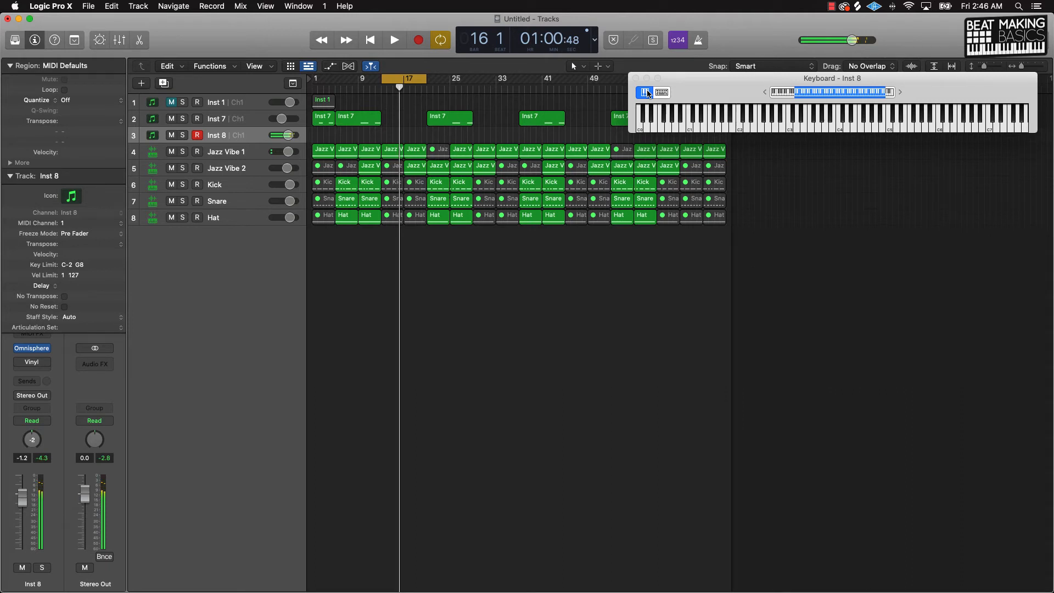
{"action": "key", "text": "r"}
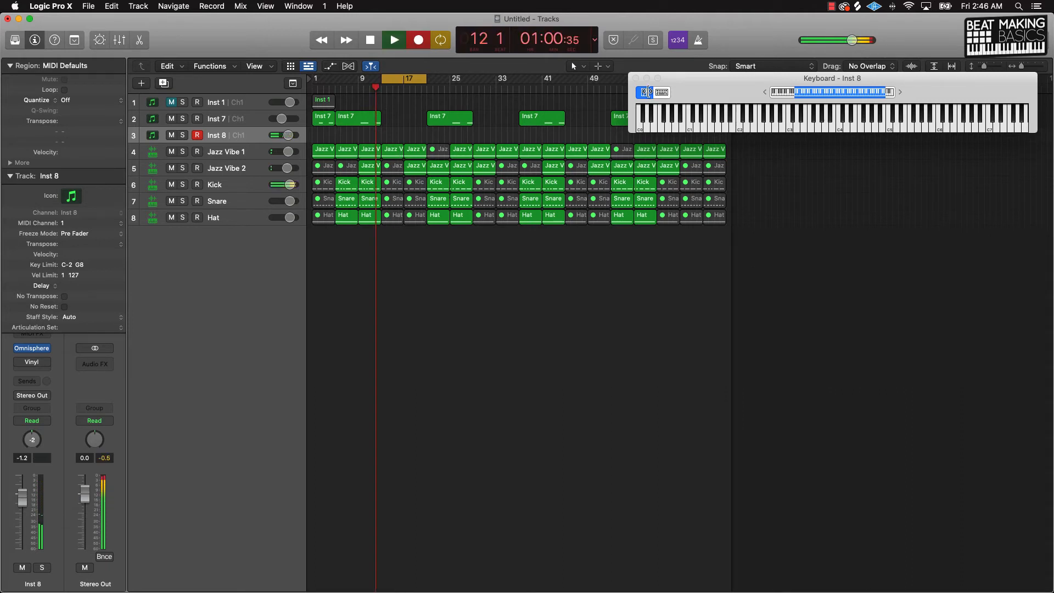
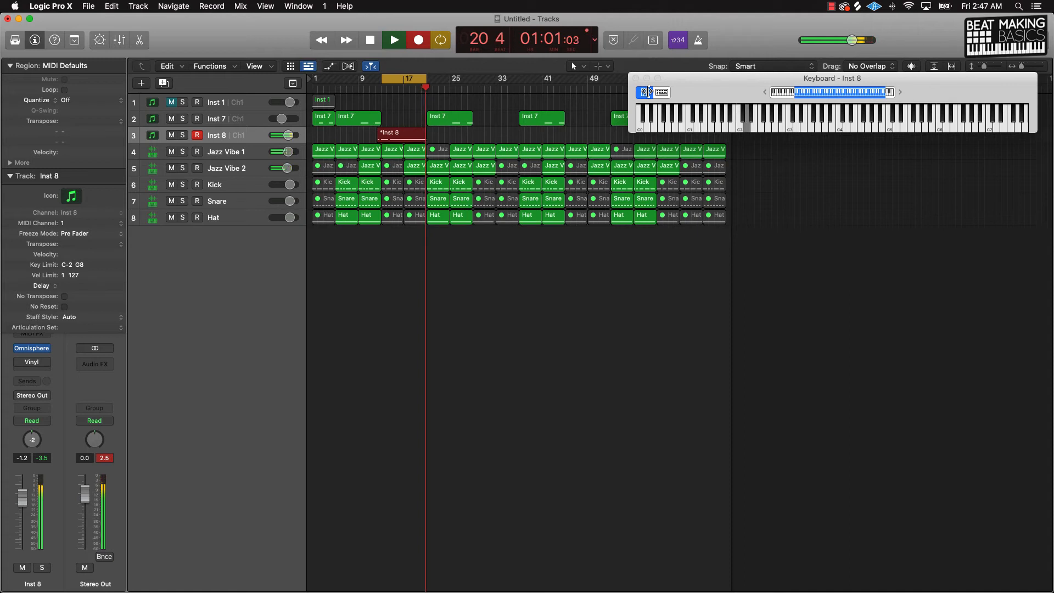
{"action": "key", "text": "space"}
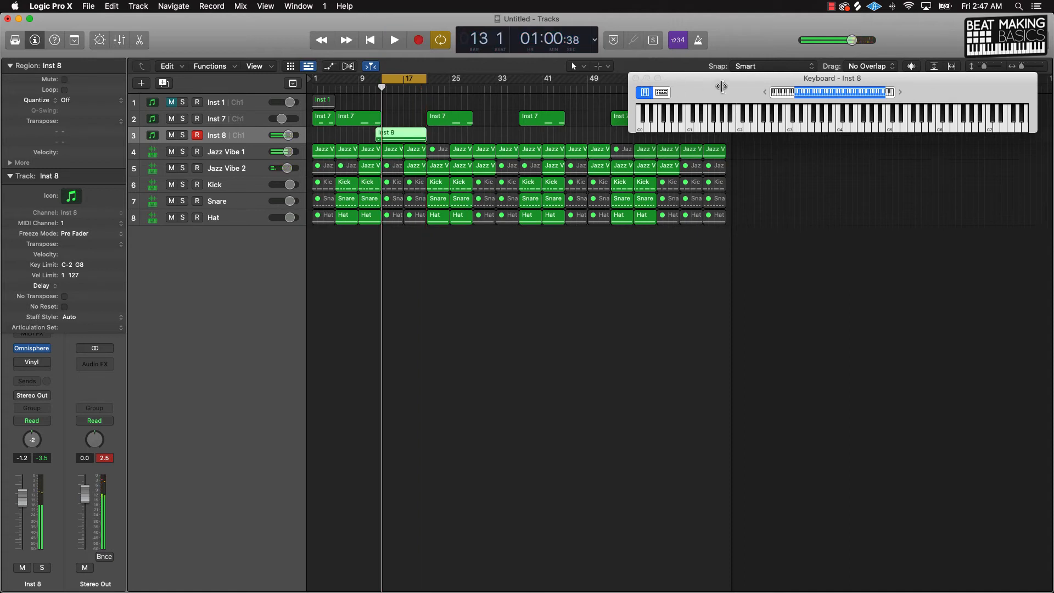
Quantize the recorded bass notes to 1/16 Swing C in the Piano Roll, excluding the two very short notes near bars 13 and 16.
{"action": "double_click", "coordinate": [400, 140]}
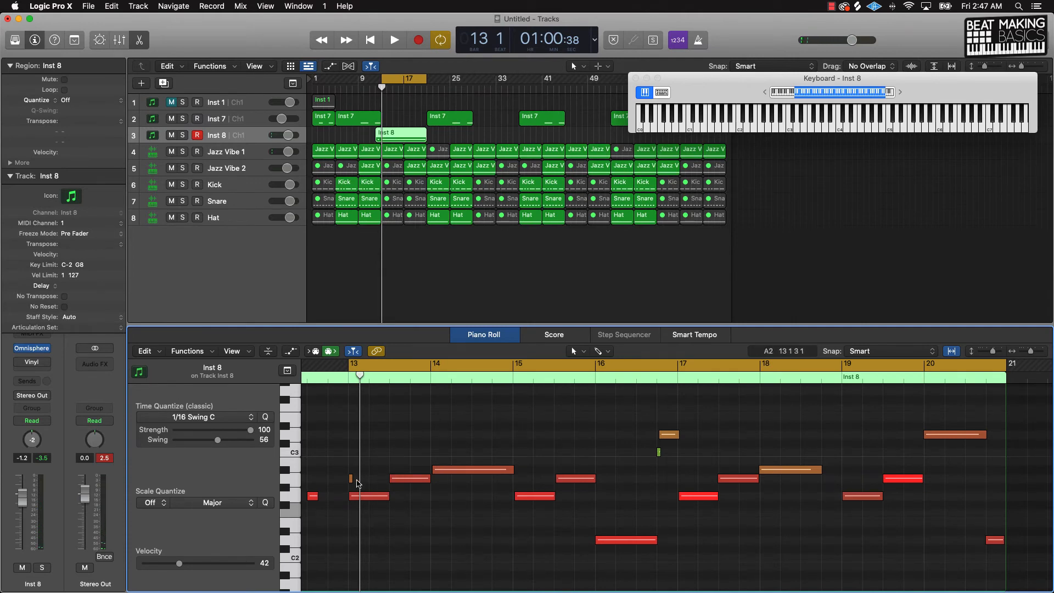
{"action": "key", "text": "super+a"}
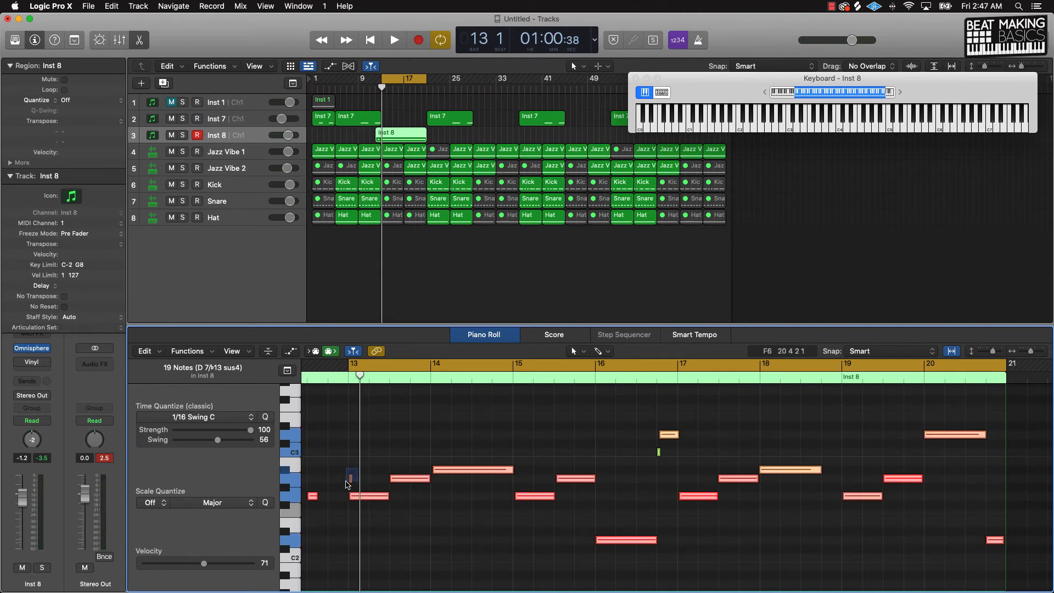
{"action": "left_click", "coordinate": [351, 478], "text": "shift"}
{"action": "left_click", "coordinate": [658, 452], "text": "shift"}
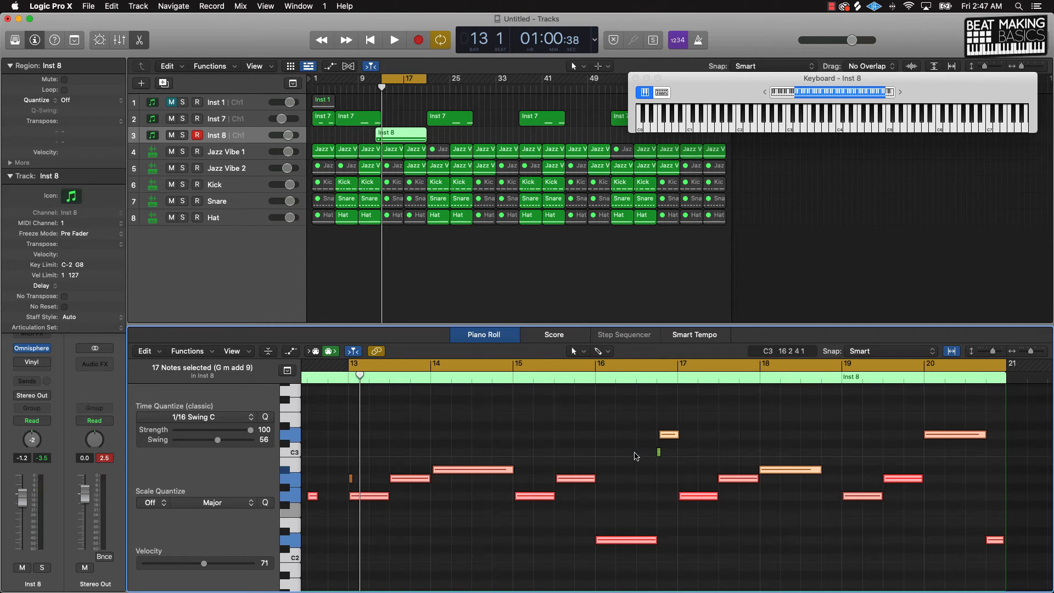
{"action": "left_click", "coordinate": [265, 417]}
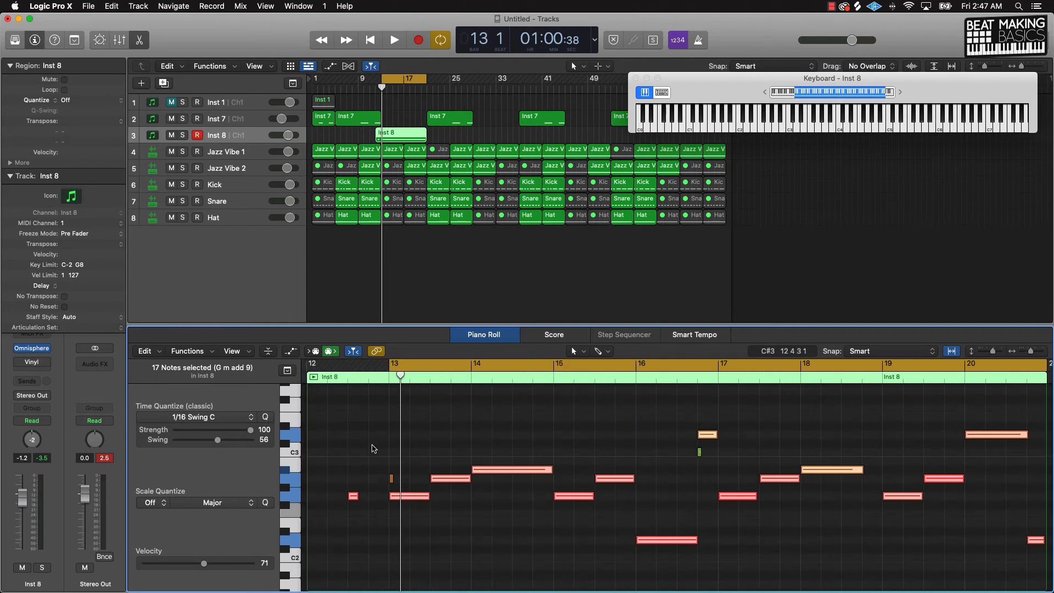
Delete the stray bass notes: the short C3 note in bar 16, the short one at bar 13 and the one before bar 13.
{"action": "key", "text": "space"}
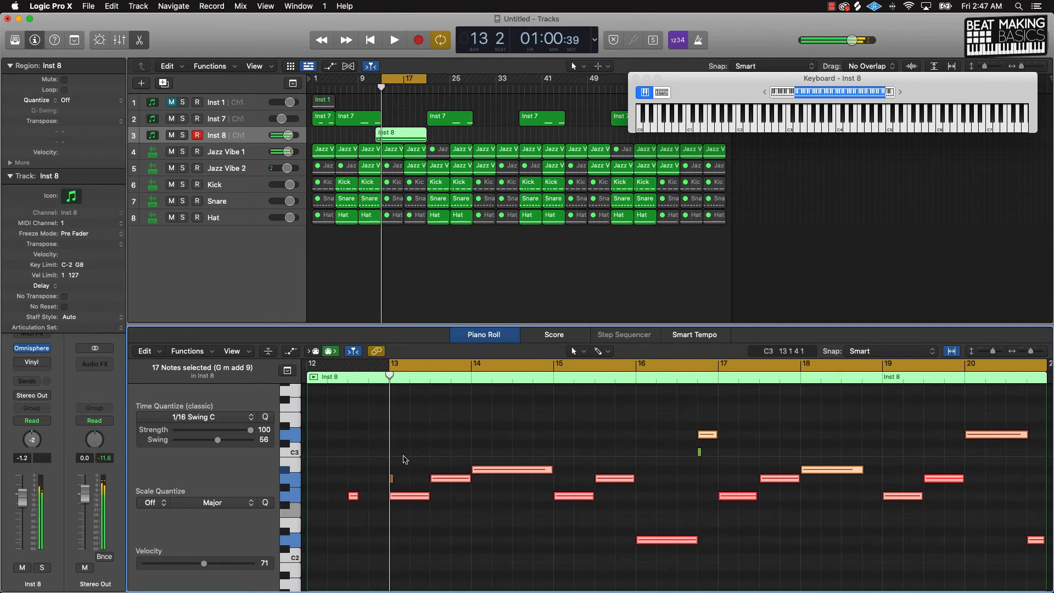
{"action": "left_click", "coordinate": [395, 462]}
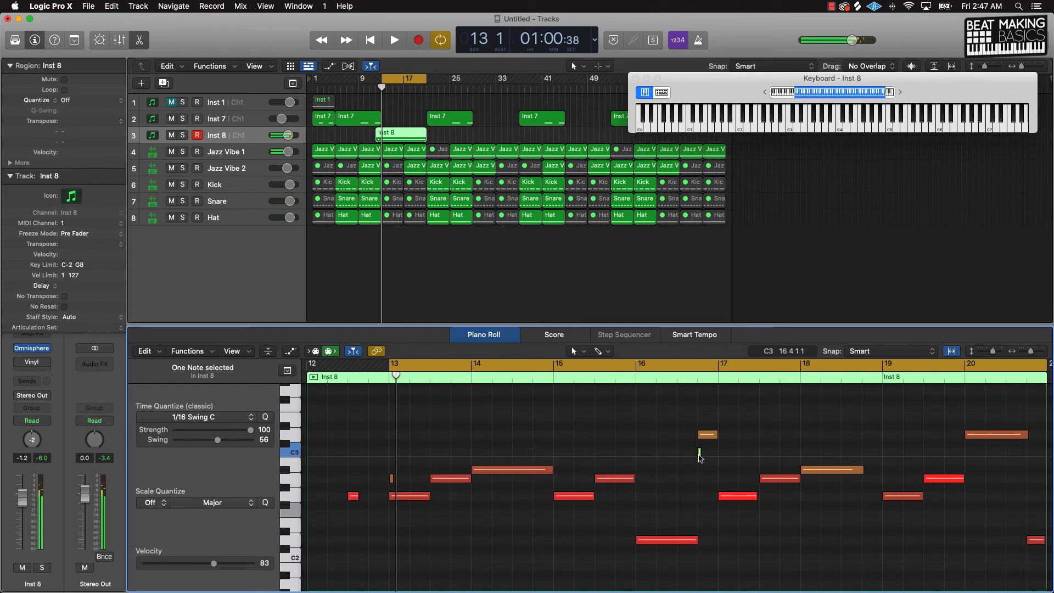
{"action": "key", "text": "space"}
{"action": "left_click", "coordinate": [392, 478]}
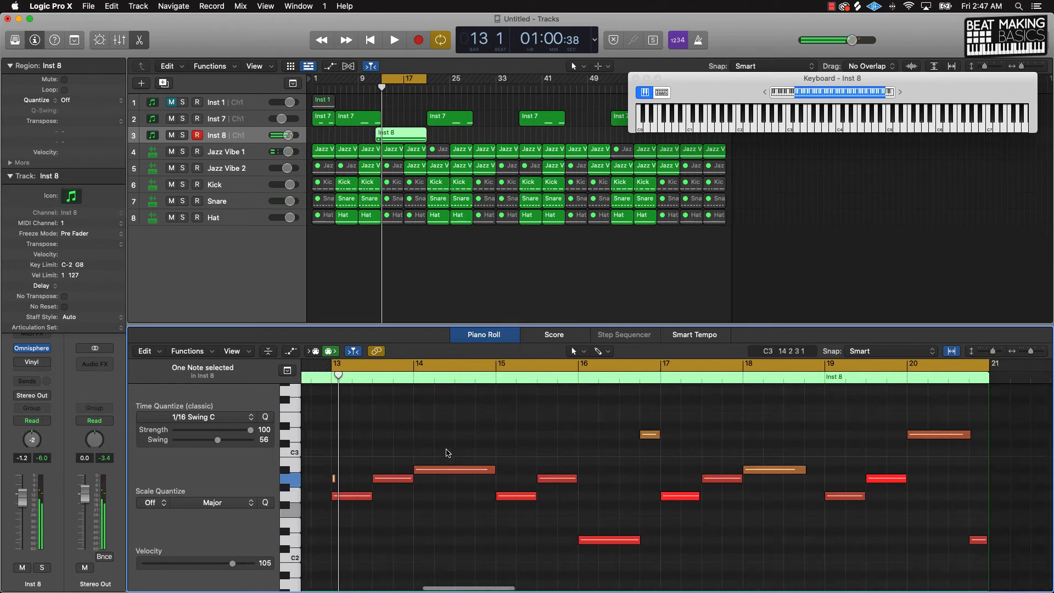
{"action": "scroll", "coordinate": [428, 461], "scroll_direction": "right", "scroll_amount": 10}
{"action": "scroll", "coordinate": [449, 452], "scroll_direction": "left", "scroll_amount": 3}
{"action": "key", "text": "space"}
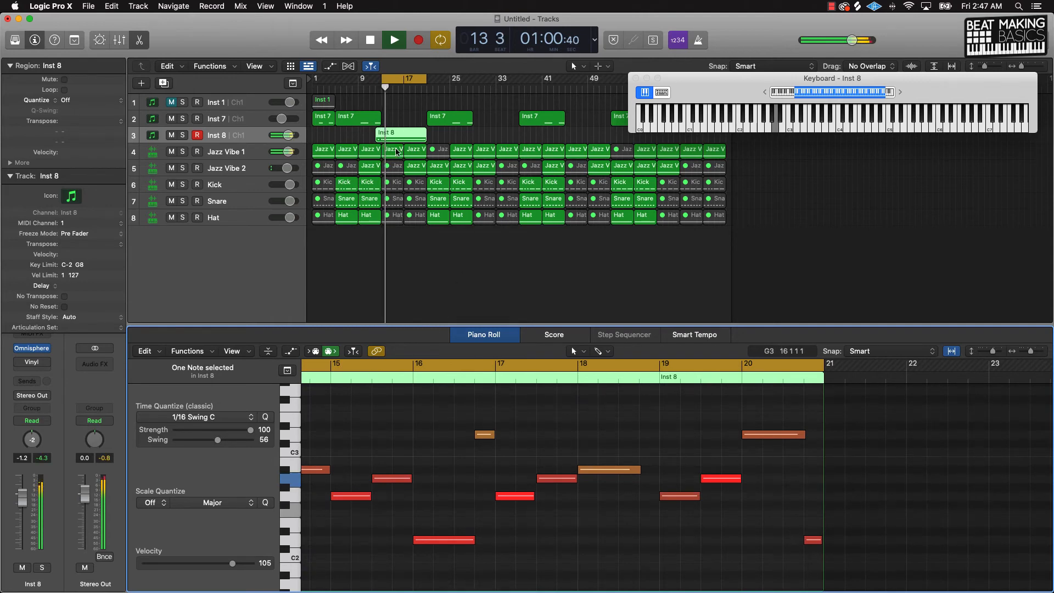
{"action": "scroll", "coordinate": [558, 442], "scroll_direction": "left", "scroll_amount": 10}
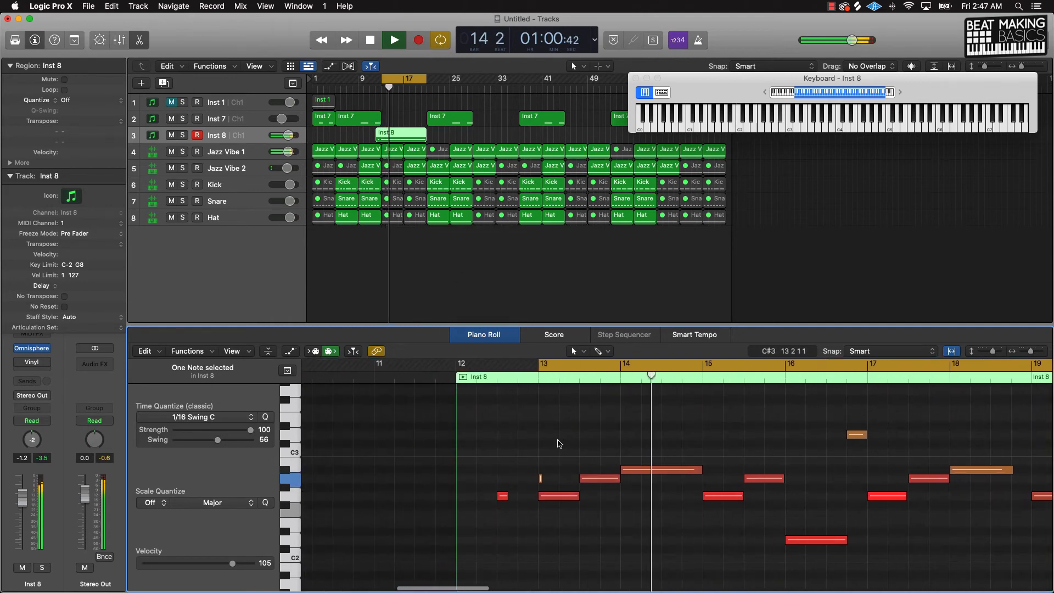
{"action": "left_click_drag", "start_coordinate": [552, 455], "coordinate": [491, 516]}
{"action": "key", "text": "Delete"}
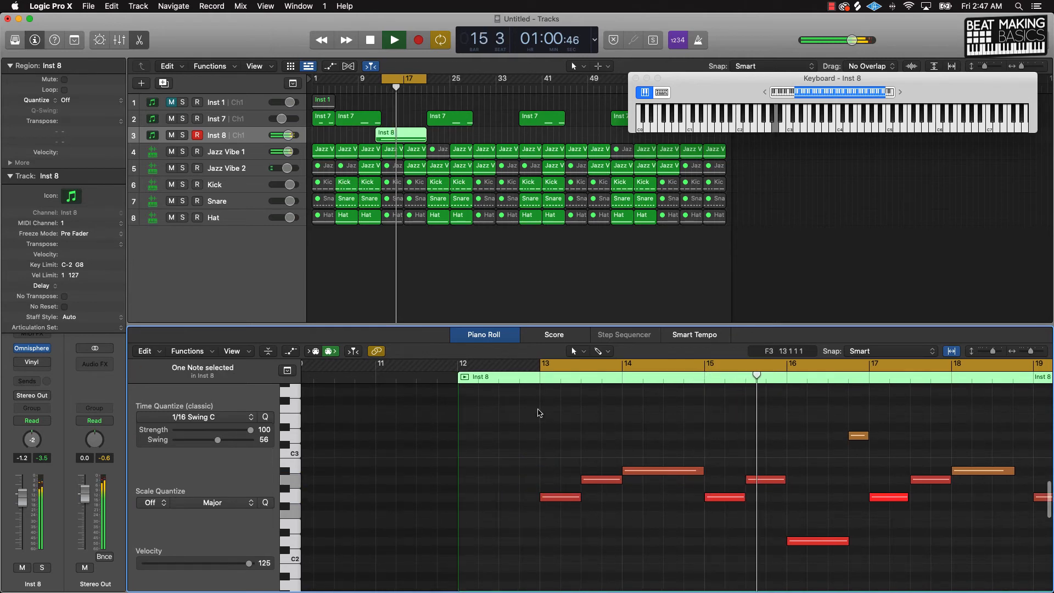
Trim the start of the Inst 8 region to bar 13 and copy the bar 5 Inst 7 region to bar 13.
{"action": "left_click_drag", "start_coordinate": [376, 137], "coordinate": [382, 136]}
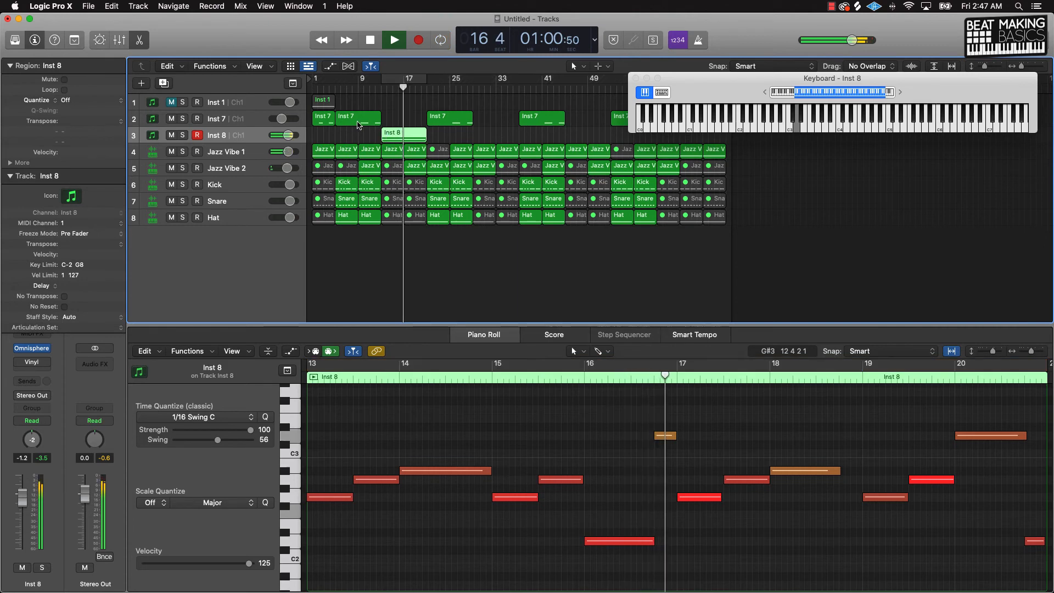
{"action": "key", "text": "space"}
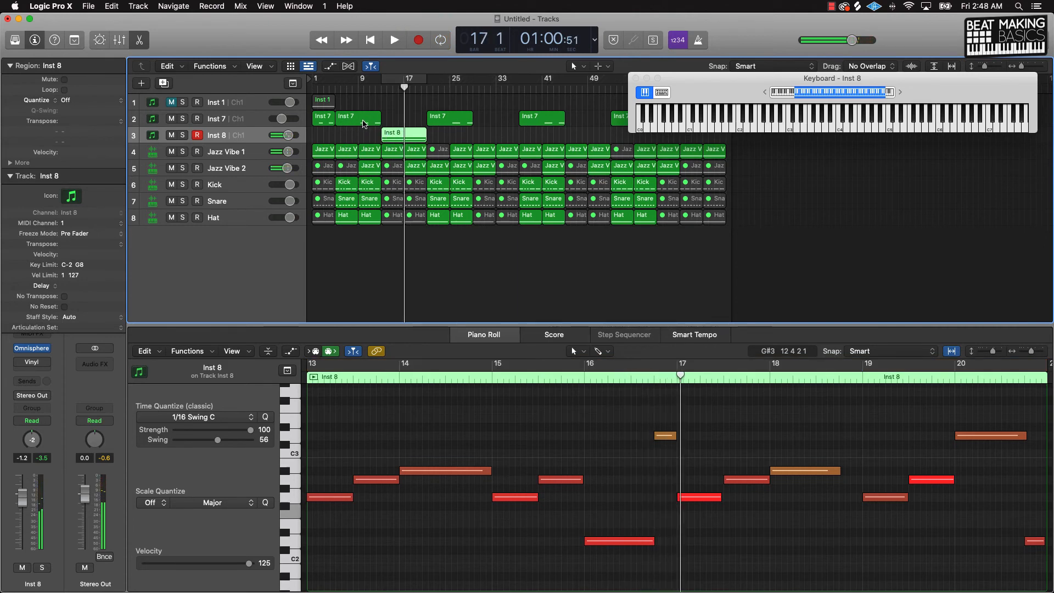
{"action": "left_click_drag", "start_coordinate": [364, 123], "coordinate": [409, 124]}
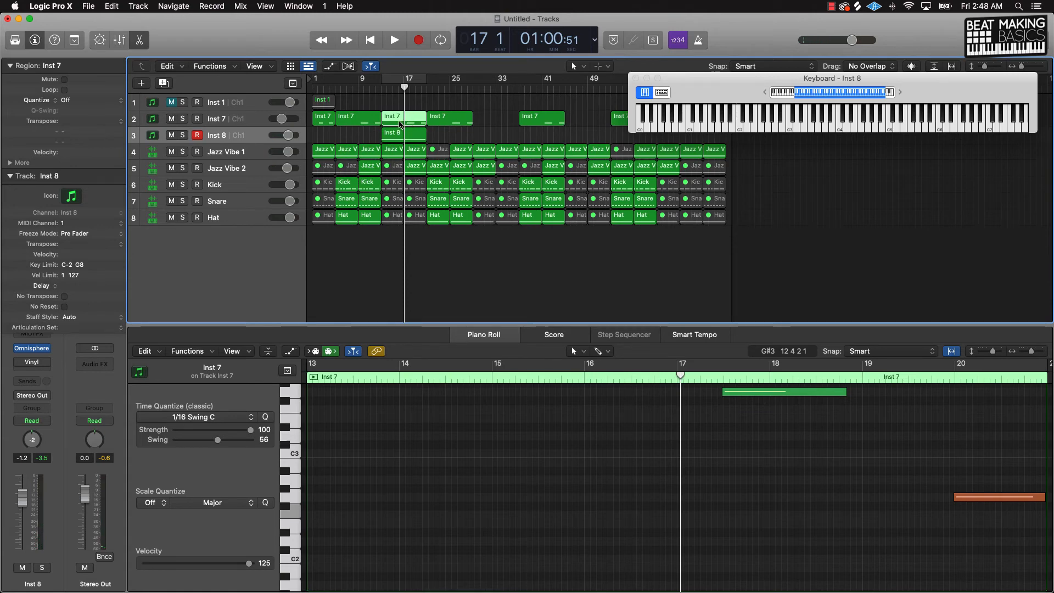
{"action": "double_click", "coordinate": [391, 86]}
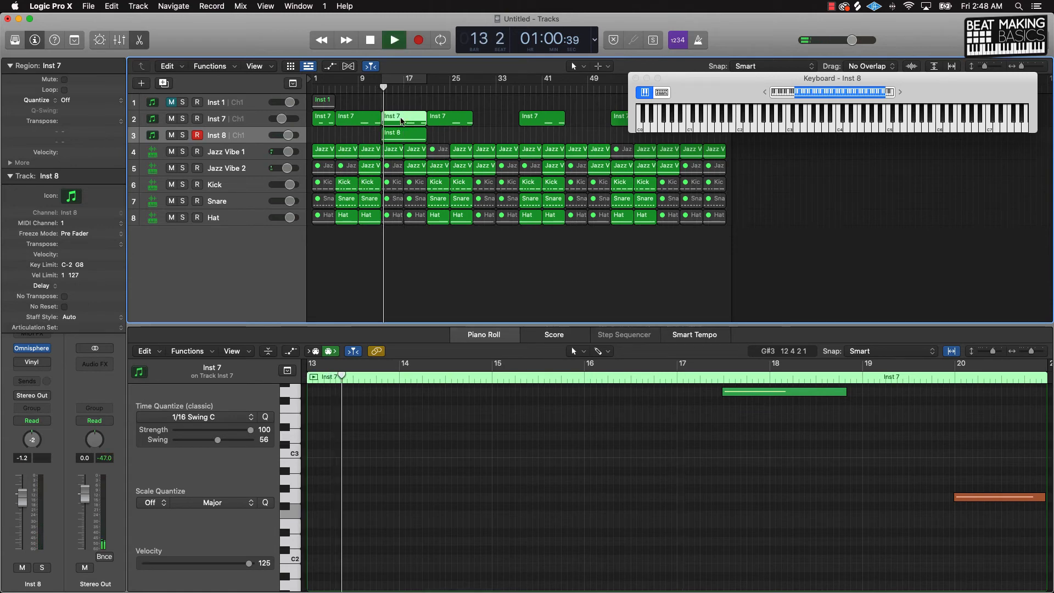
{"action": "key", "text": "space"}
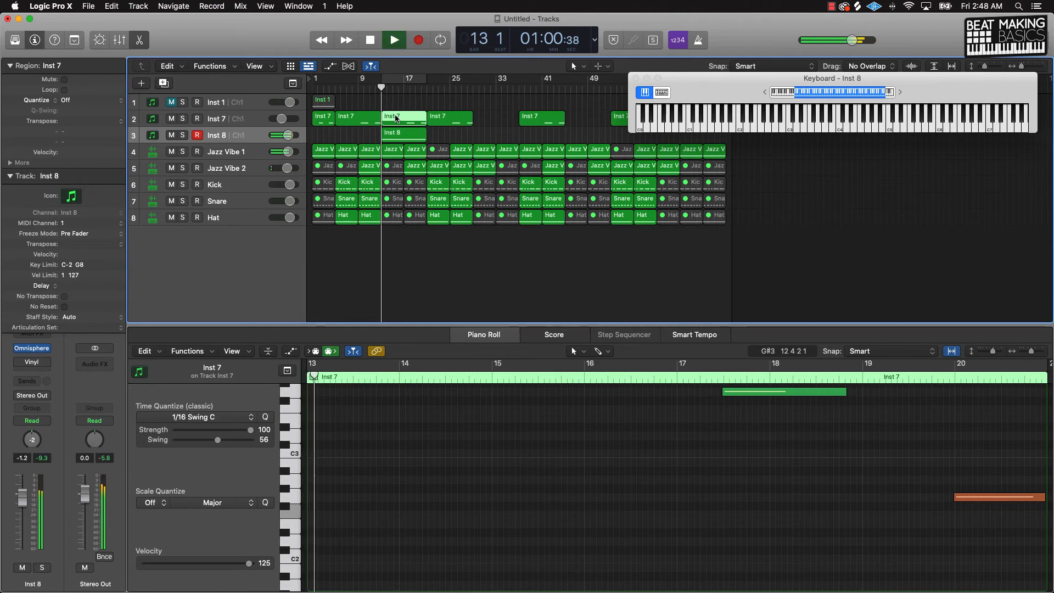
Rename the Inst 8 track as Bass and the Inst 7 track as Vox.
{"action": "left_click", "coordinate": [398, 134]}
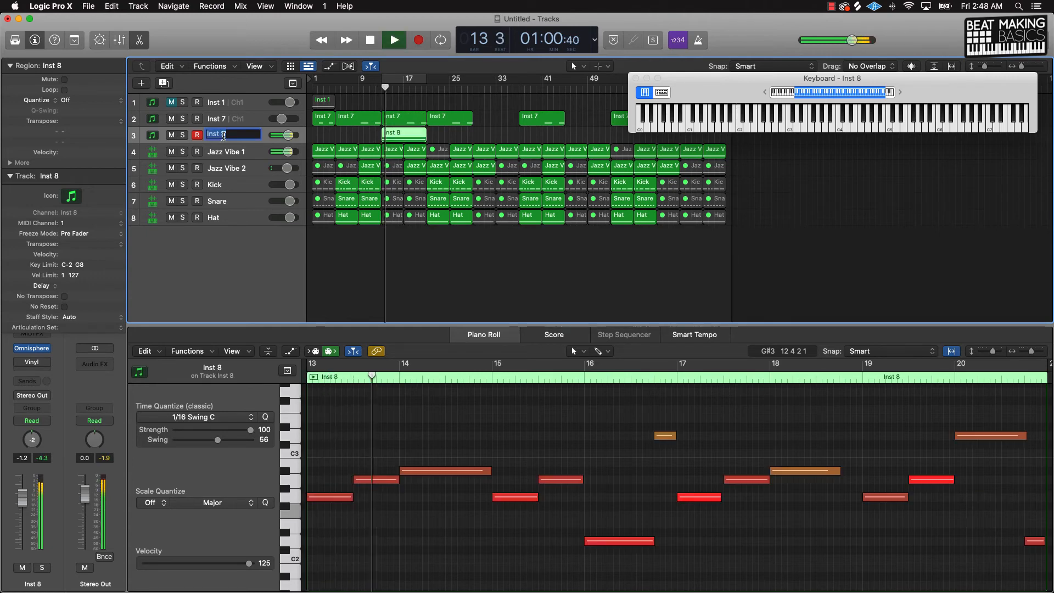
{"action": "double_click", "coordinate": [216, 135]}
{"action": "type", "text": "Bass"}
{"action": "key", "text": "Return"}
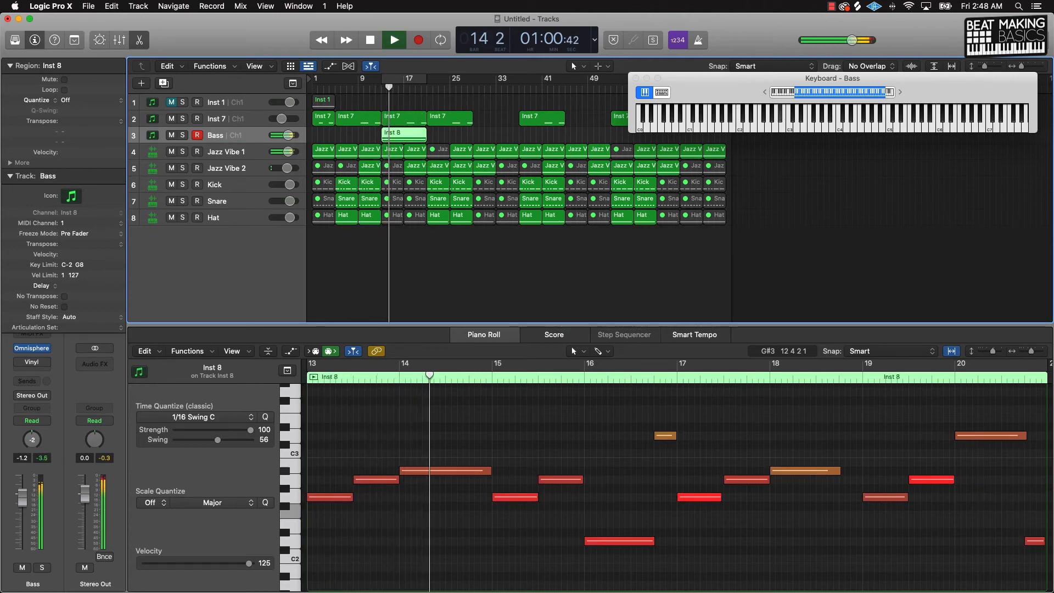
{"action": "double_click", "coordinate": [222, 119]}
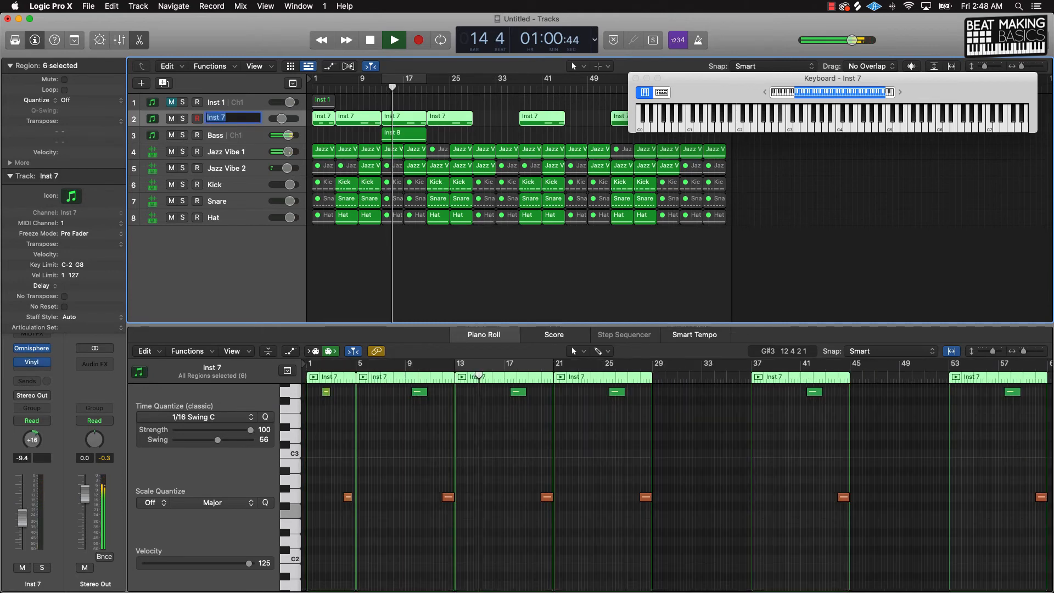
{"action": "type", "text": "Vox"}
{"action": "key", "text": "Return"}
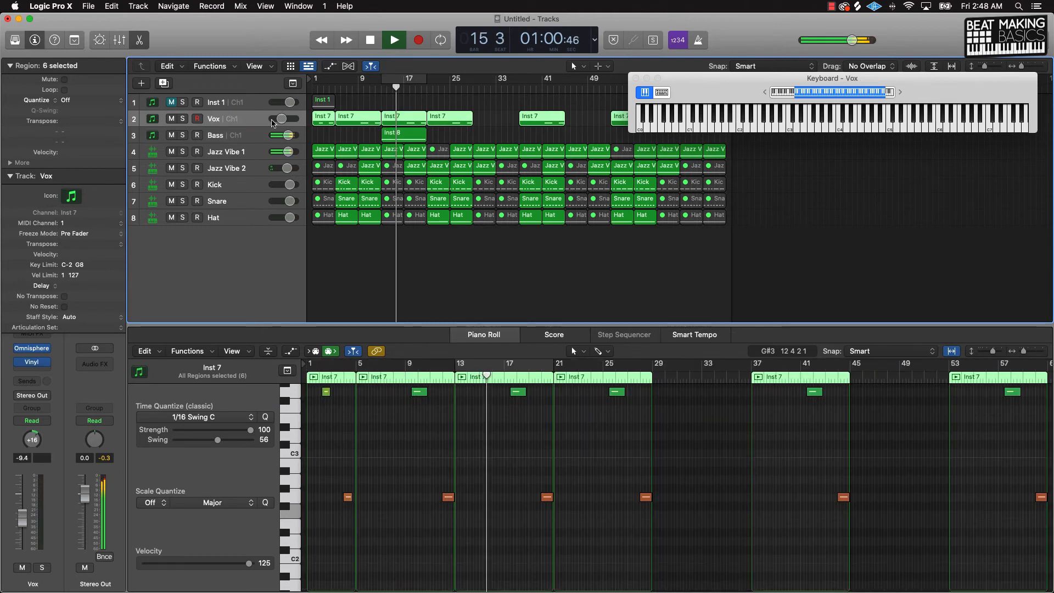
Name all regions in the project after their tracks and close the on-screen keyboard.
{"action": "left_click", "coordinate": [450, 138]}
{"action": "key", "text": "super+a"}
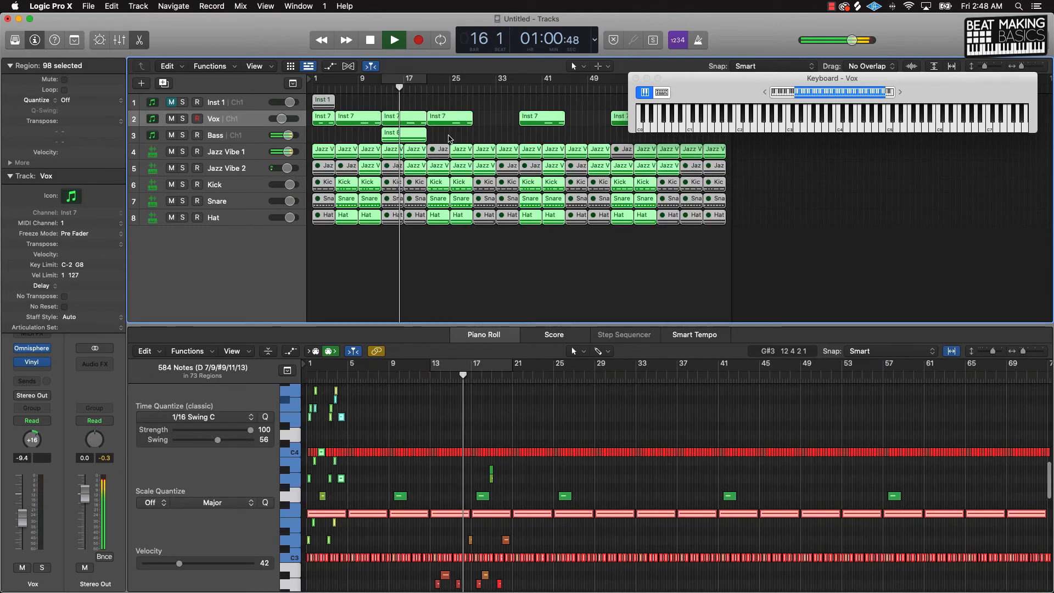
{"action": "left_click", "coordinate": [635, 77]}
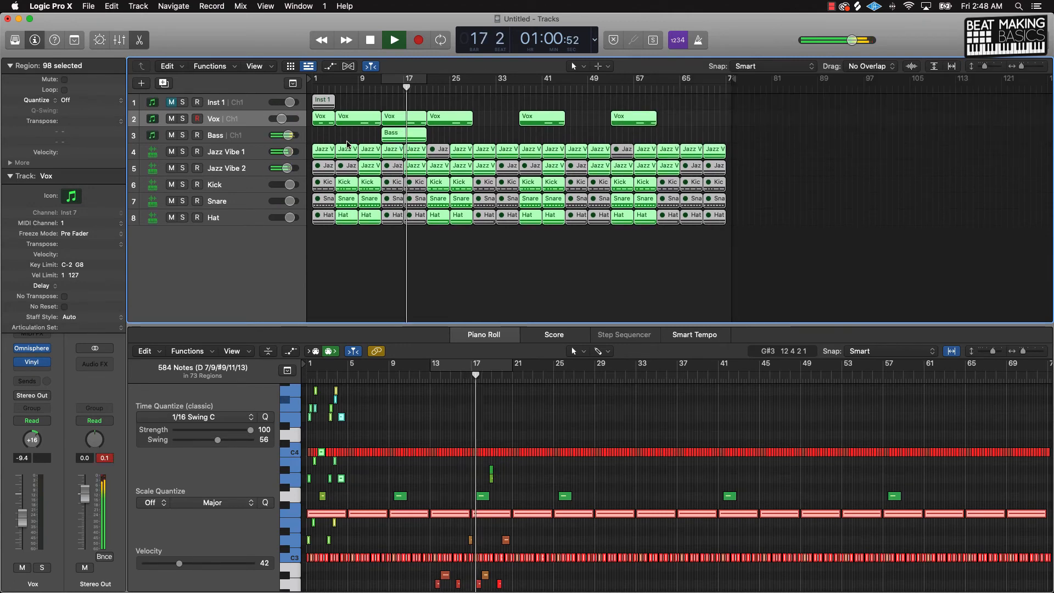
Raise the Vox track's volume to -5.4 dB and add a new duplicate Vox track below it, with the original muted.
{"action": "left_click_drag", "start_coordinate": [280, 119], "coordinate": [287, 135]}
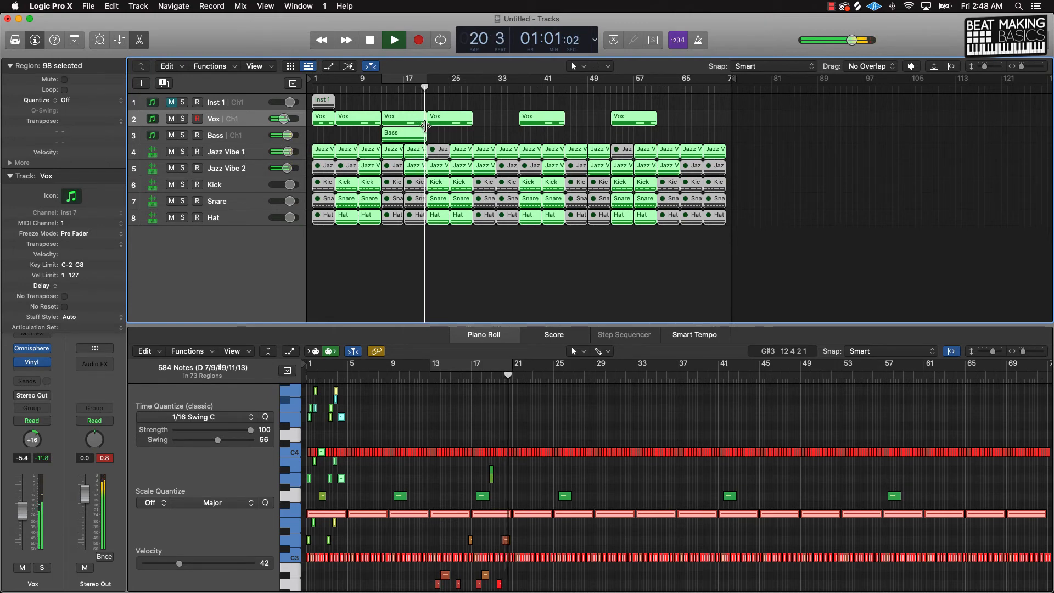
{"action": "key", "text": "space"}
{"action": "left_click", "coordinate": [260, 124]}
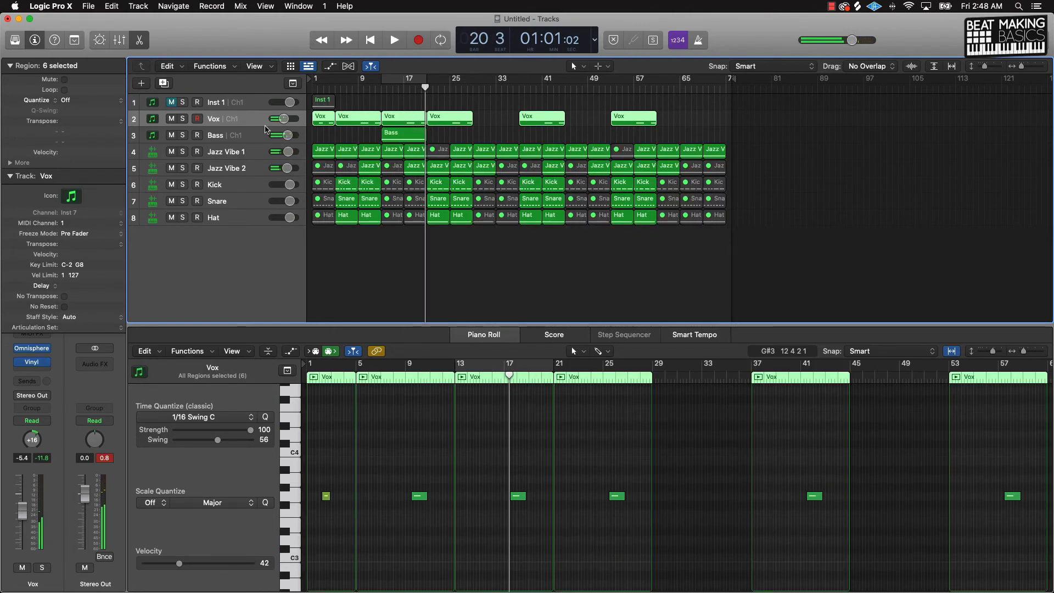
{"action": "key", "text": "super+d"}
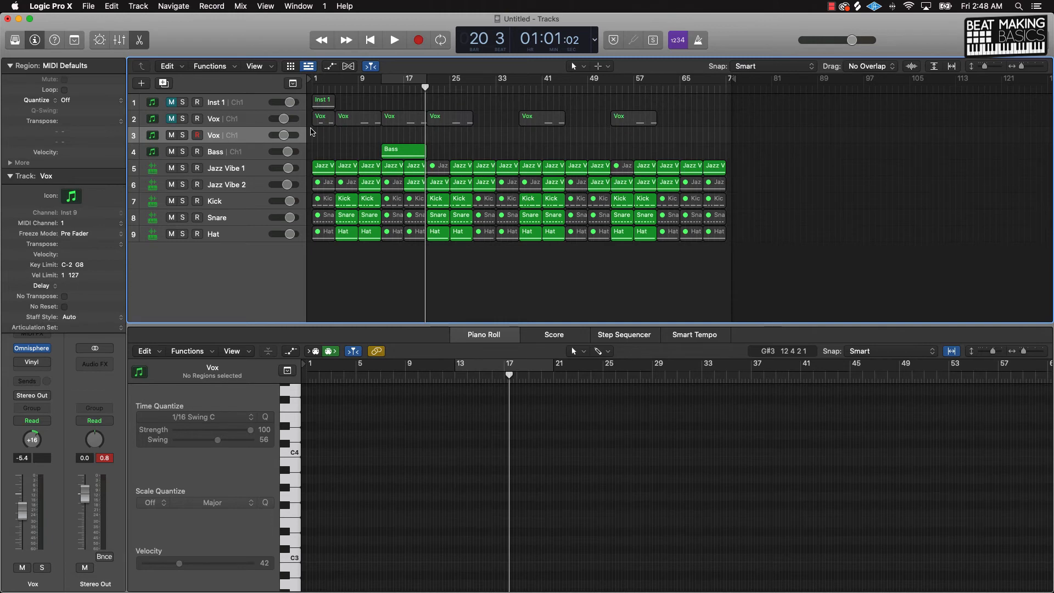
Play the beat from the beginning and copy the Bass region to bars 29 and 45.
{"action": "key", "text": "Return"}
{"action": "key", "text": "space"}
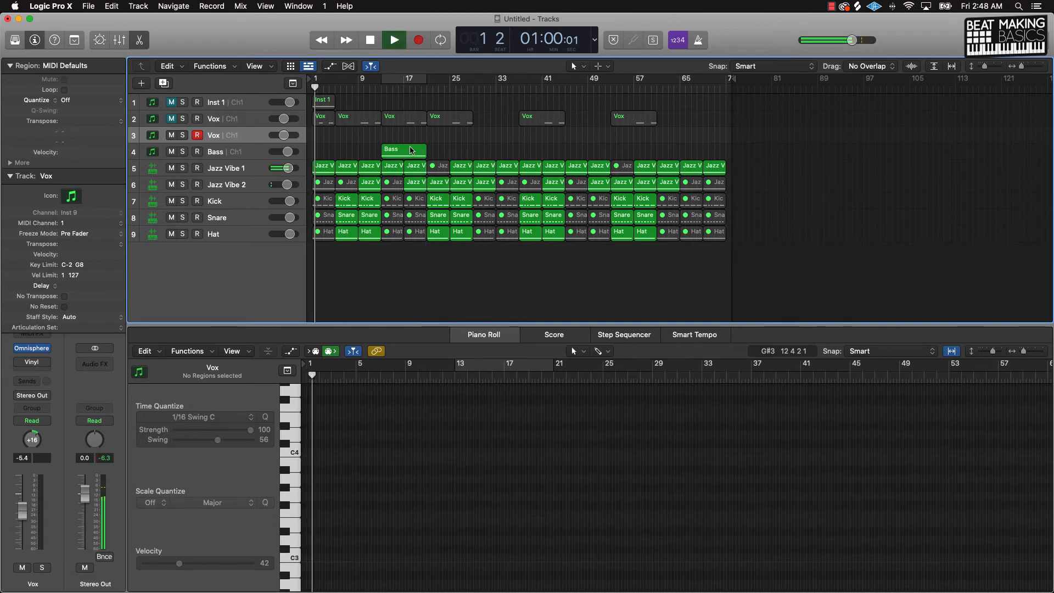
{"action": "left_click_drag", "start_coordinate": [399, 151], "coordinate": [577, 159]}
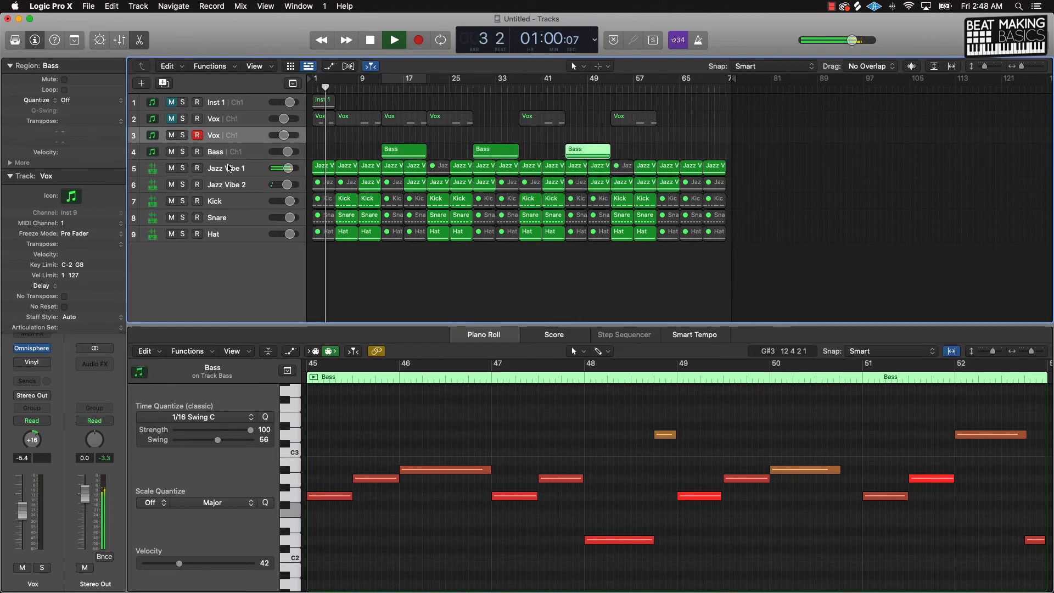
Add a Channel EQ with a low cut to the Jazz Vibe 1 track, raising the cut frequency to roll off its low end.
{"action": "left_click", "coordinate": [229, 168]}
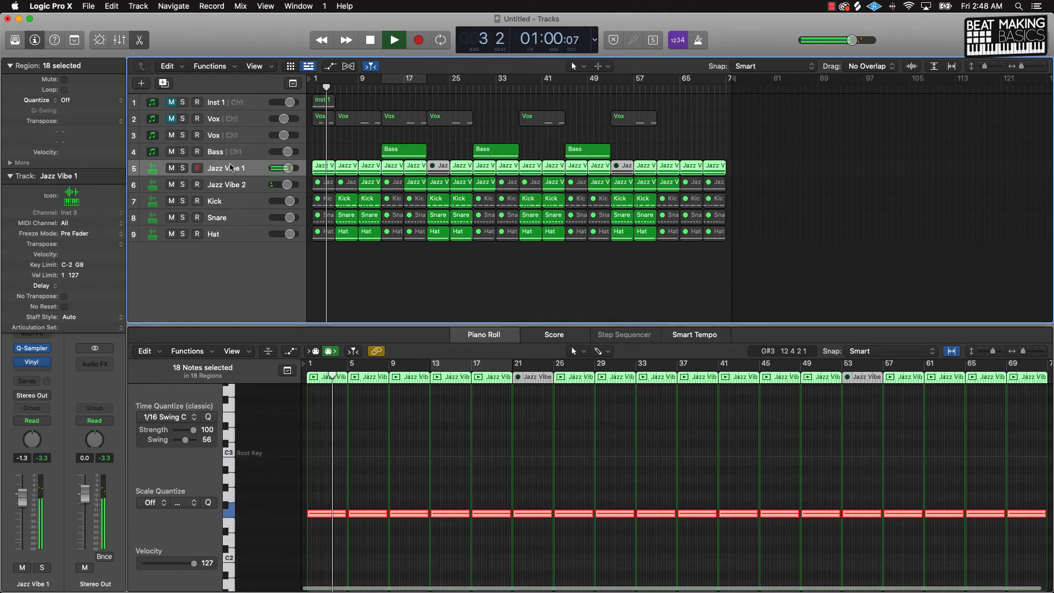
{"action": "left_click", "coordinate": [34, 374]}
{"action": "left_click", "coordinate": [8, 168]}
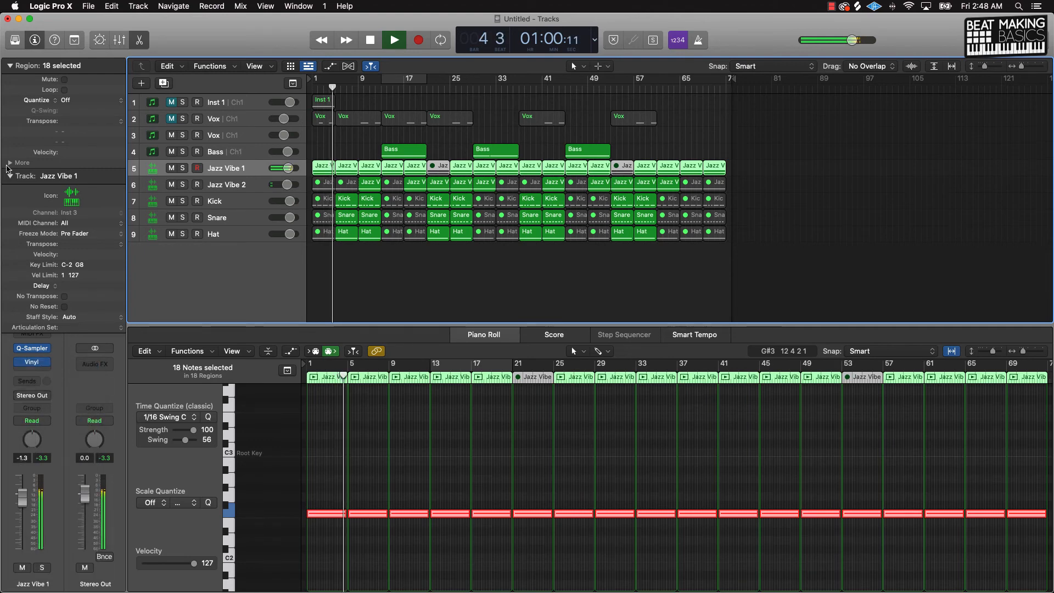
{"action": "left_click", "coordinate": [10, 176]}
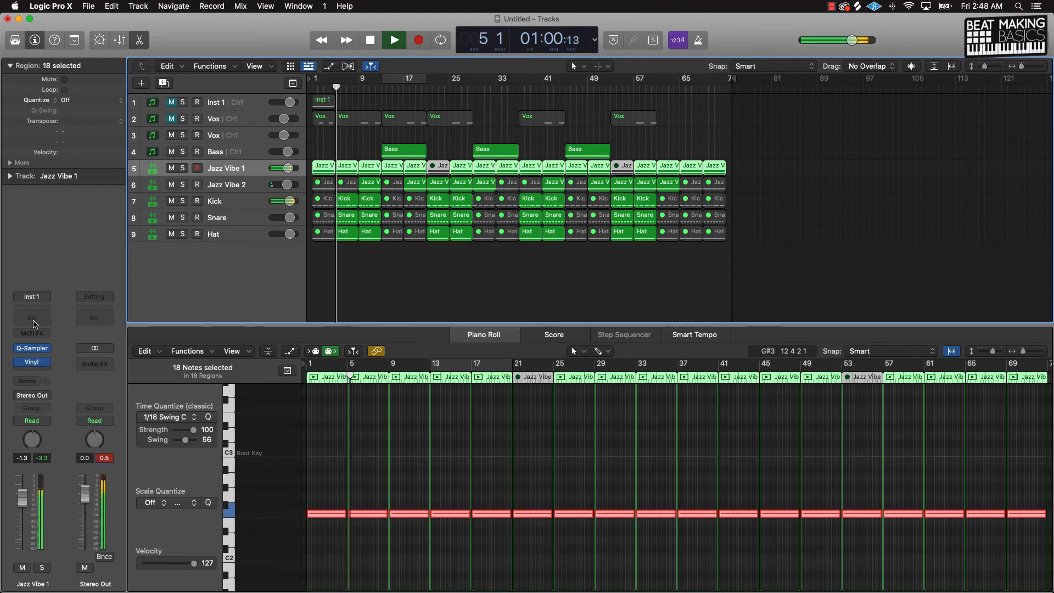
{"action": "left_click", "coordinate": [364, 206]}
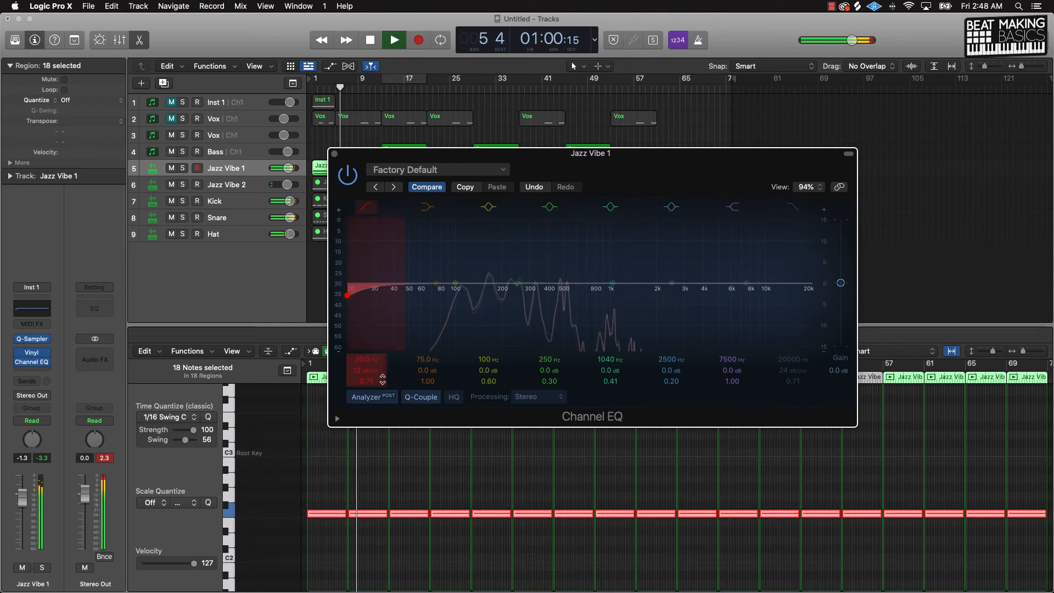
{"action": "left_click_drag", "start_coordinate": [347, 295], "coordinate": [492, 295]}
{"action": "left_click_drag", "start_coordinate": [363, 360], "coordinate": [363, 380]}
{"action": "left_click", "coordinate": [334, 153]}
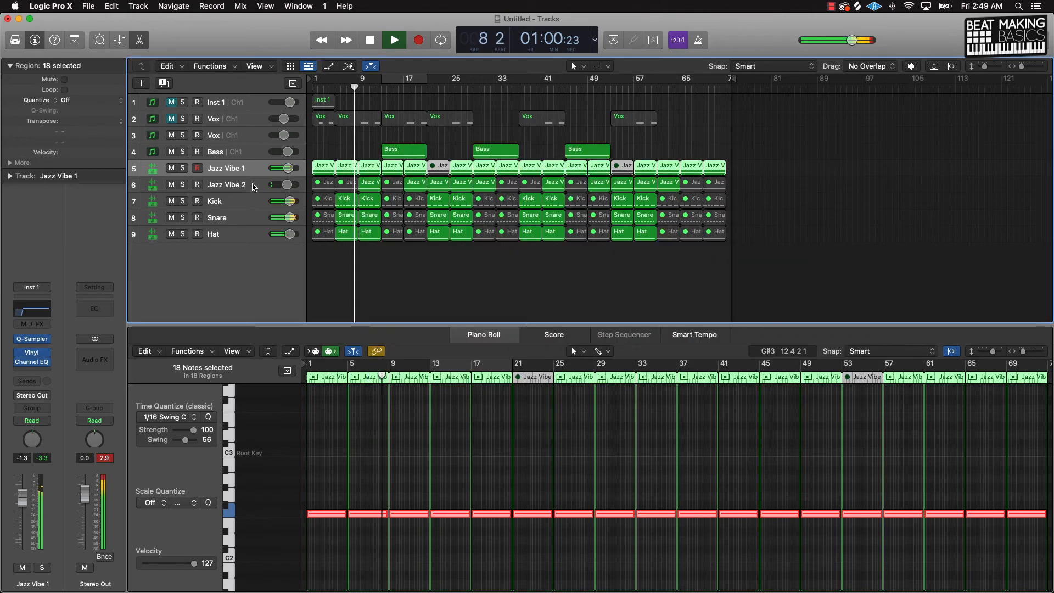
Add a Channel EQ to the Jazz Vibe 2 track and roll off its low end with a low cut.
{"action": "left_click", "coordinate": [220, 186]}
{"action": "left_click", "coordinate": [32, 308]}
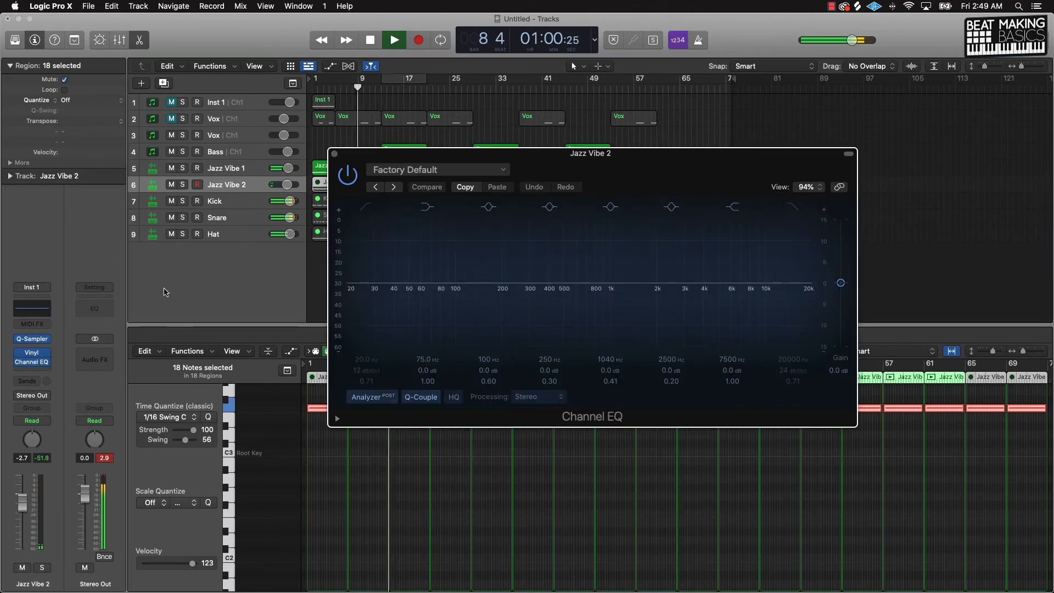
{"action": "left_click", "coordinate": [365, 206]}
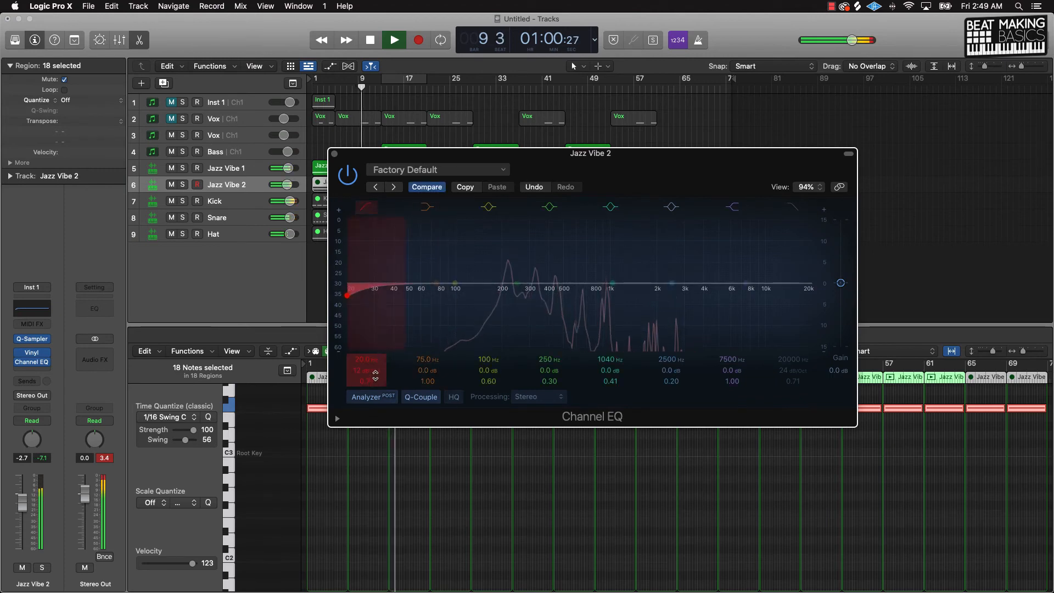
{"action": "left_click_drag", "start_coordinate": [376, 372], "coordinate": [347, 212]}
{"action": "left_click", "coordinate": [335, 154]}
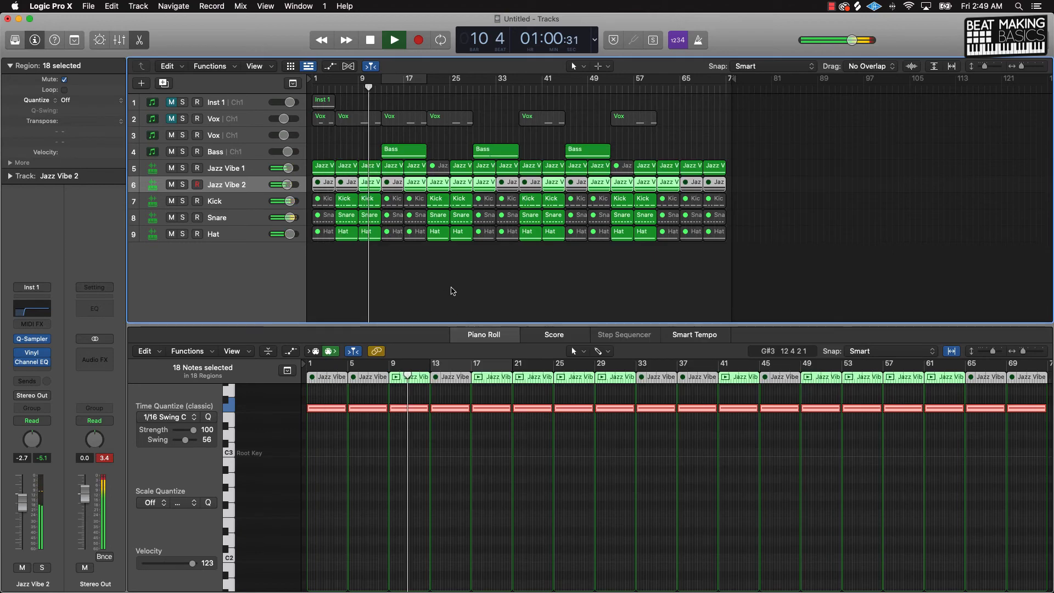
Record a new vocal part on the unmuted Vox track from bar 13 to bar 21.
{"action": "left_click", "coordinate": [194, 136]}
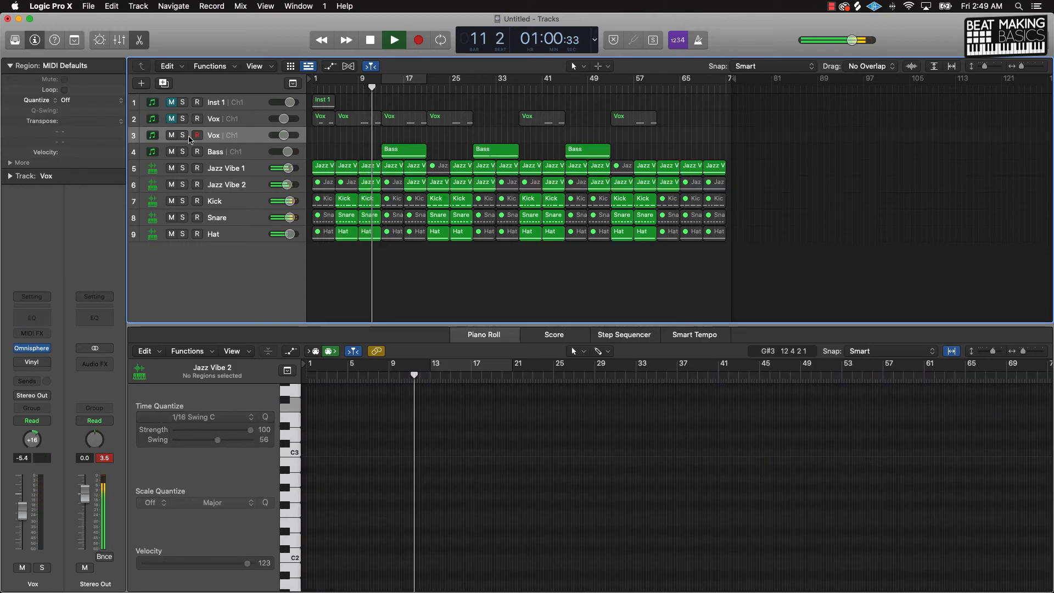
{"action": "left_click", "coordinate": [196, 135]}
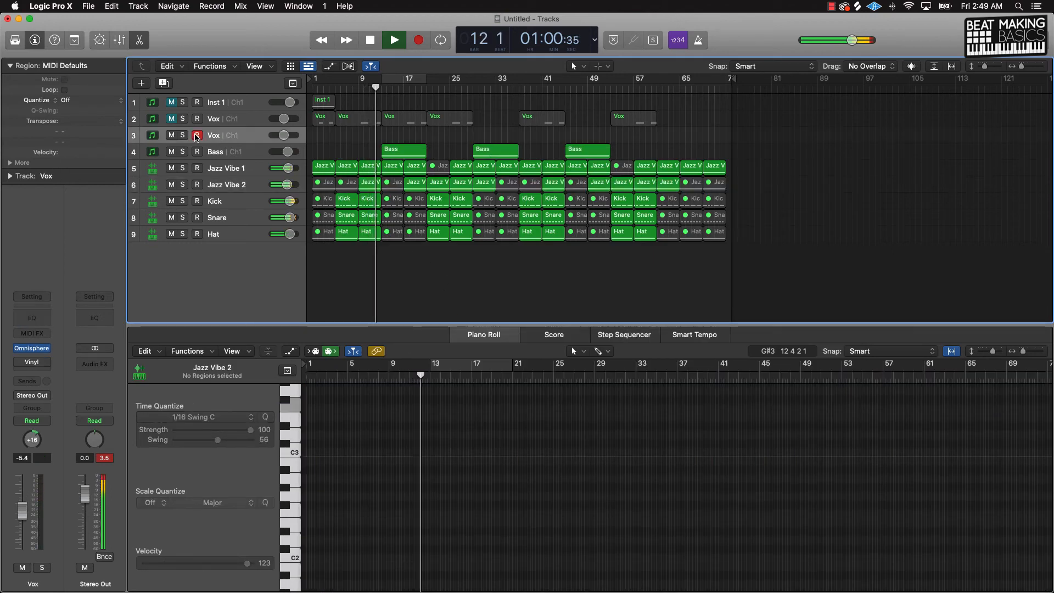
{"action": "key", "text": "r"}
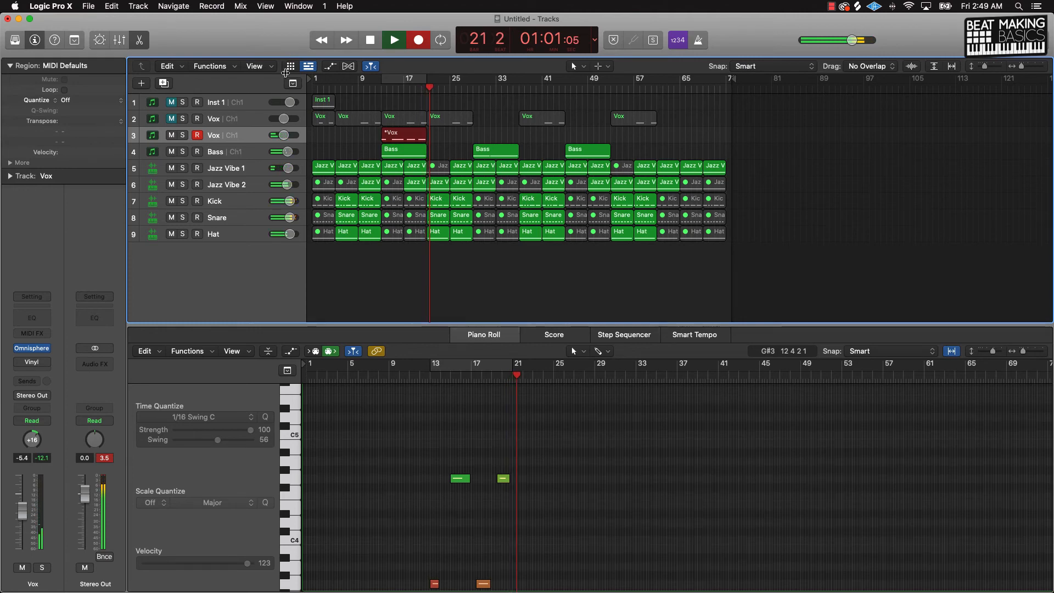
{"action": "key", "text": "space"}
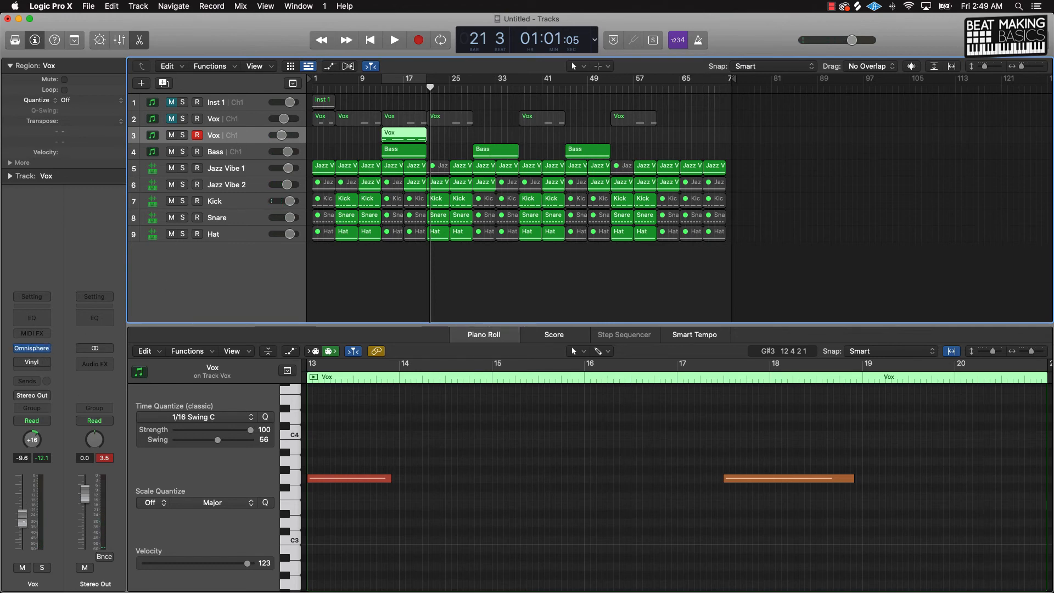
Replace Vinyl on the unmuted Vox track with a stereo ValhallaRoom at 9.7% mix, 2.87 s decay and 7860 Hz high cut.
{"action": "left_click", "coordinate": [44, 362]}
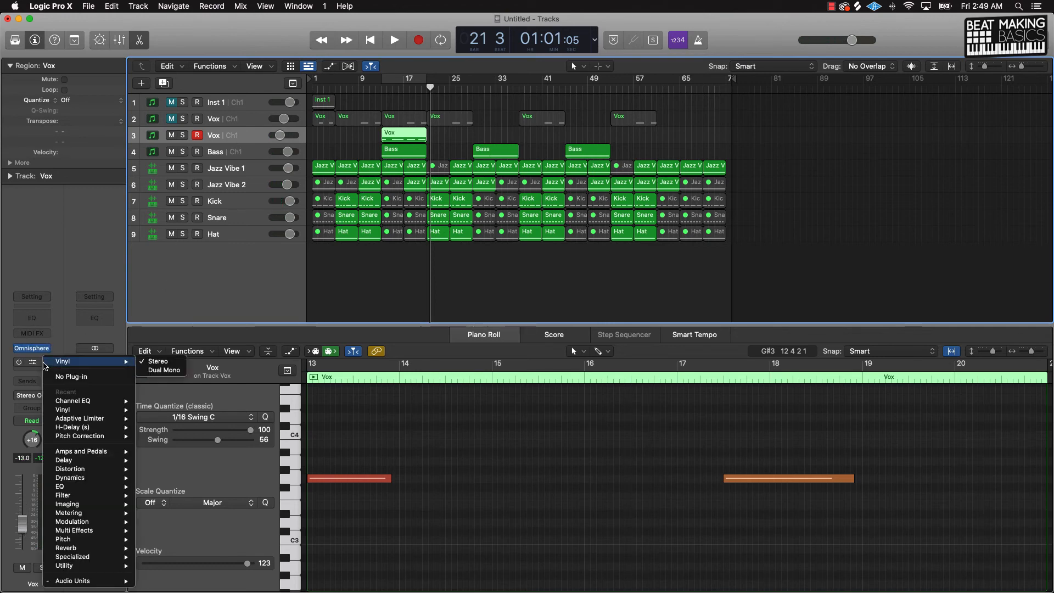
{"action": "mouse_move", "coordinate": [126, 581]}
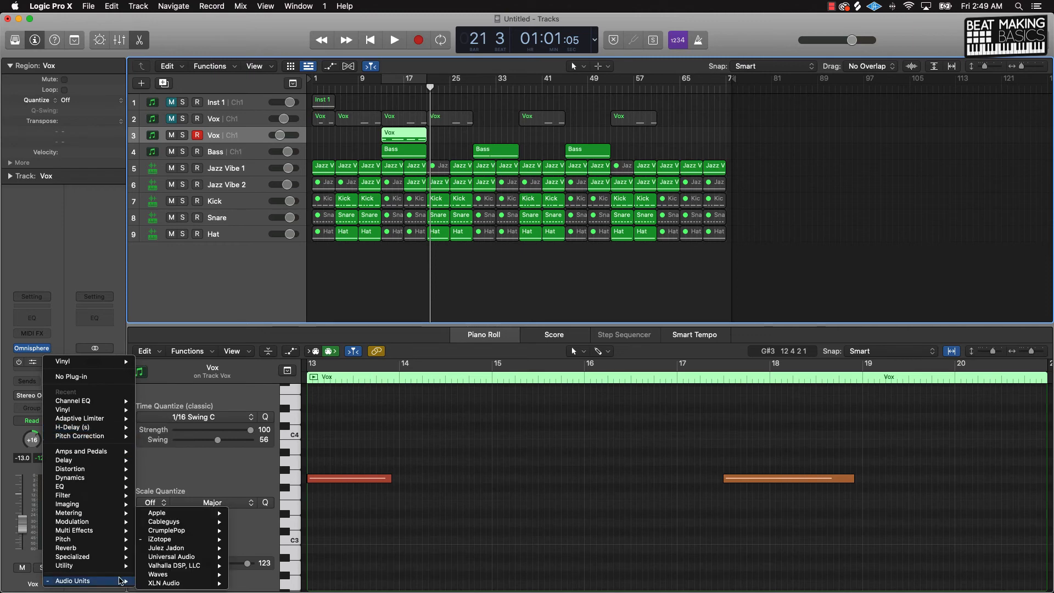
{"action": "mouse_move", "coordinate": [195, 565]}
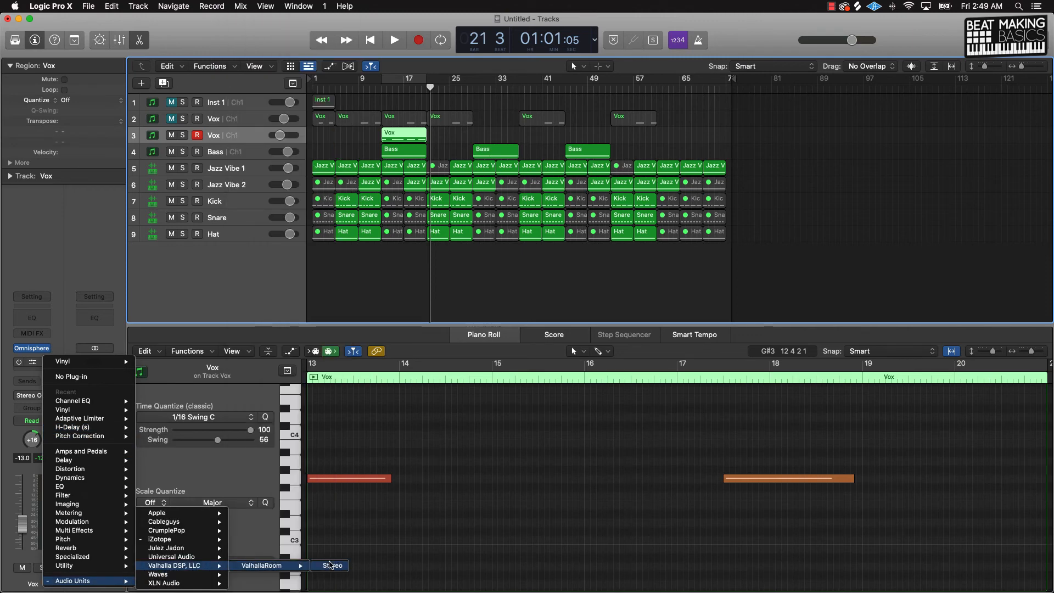
{"action": "left_click", "coordinate": [330, 564]}
{"action": "left_click_drag", "start_coordinate": [352, 263], "coordinate": [351, 362]}
{"action": "left_click_drag", "start_coordinate": [430, 342], "coordinate": [430, 329]}
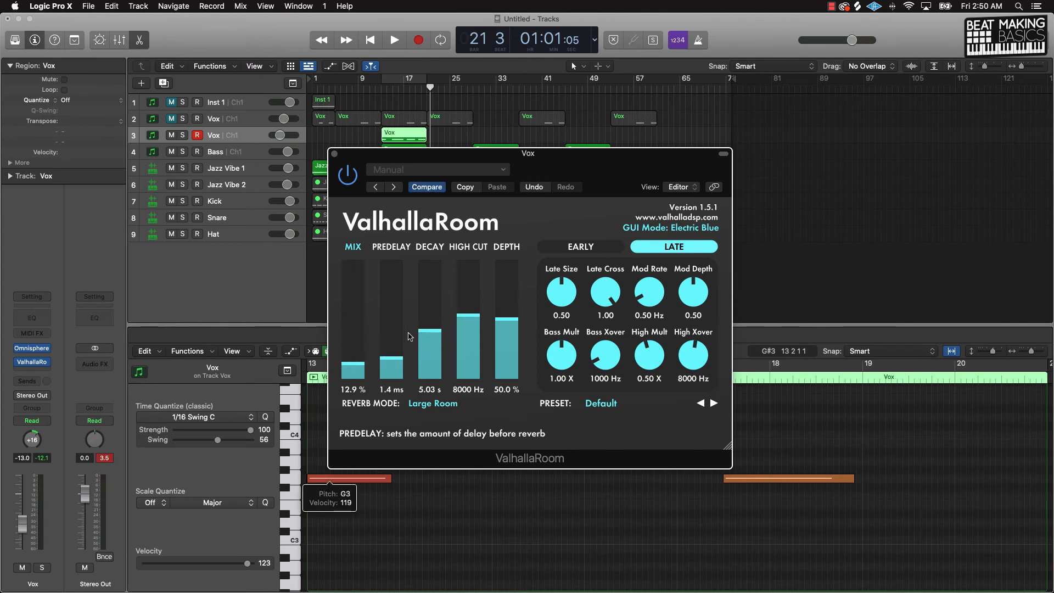
{"action": "left_click_drag", "start_coordinate": [469, 315], "coordinate": [437, 341]}
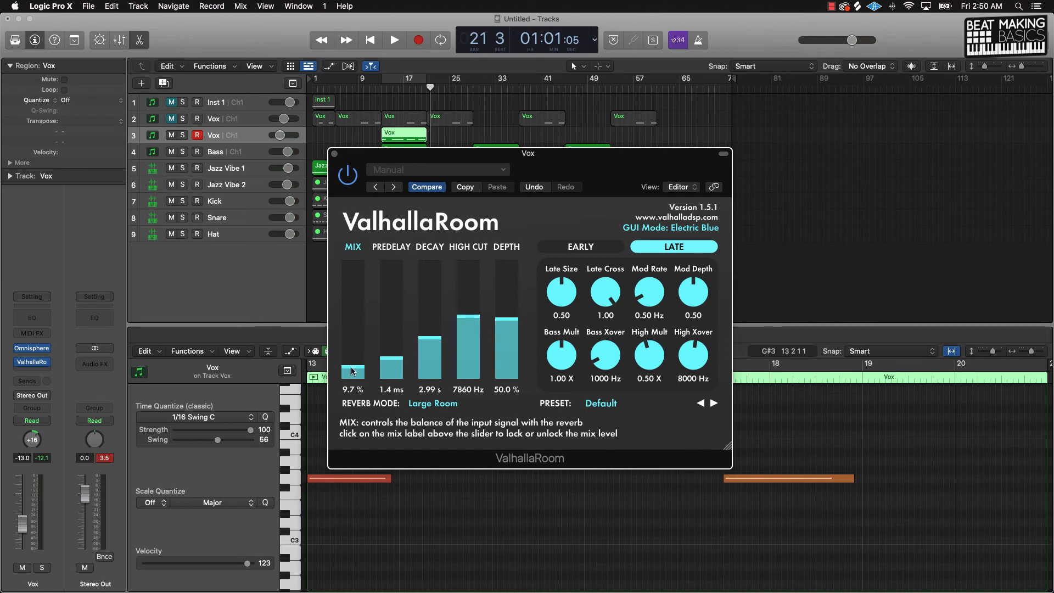
While playing from bar 13, set the reverb to 35% mix and 5.03 s decay, and the Vox track to pan -25 and -14.2 dB.
{"action": "left_click", "coordinate": [383, 88]}
{"action": "key", "text": "space"}
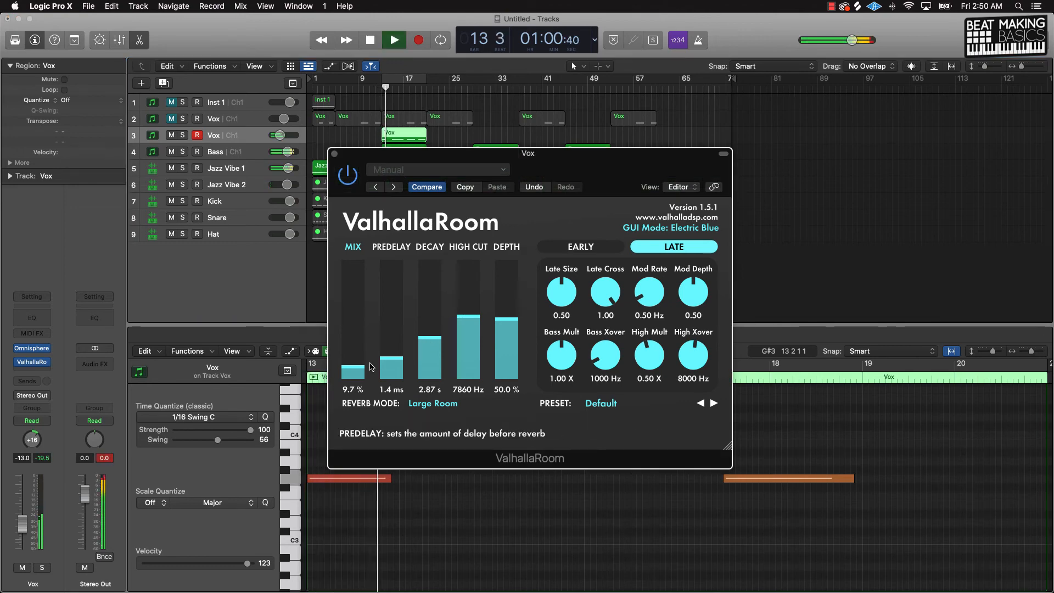
{"action": "left_click_drag", "start_coordinate": [359, 365], "coordinate": [361, 337]}
{"action": "left_click_drag", "start_coordinate": [430, 341], "coordinate": [431, 333]}
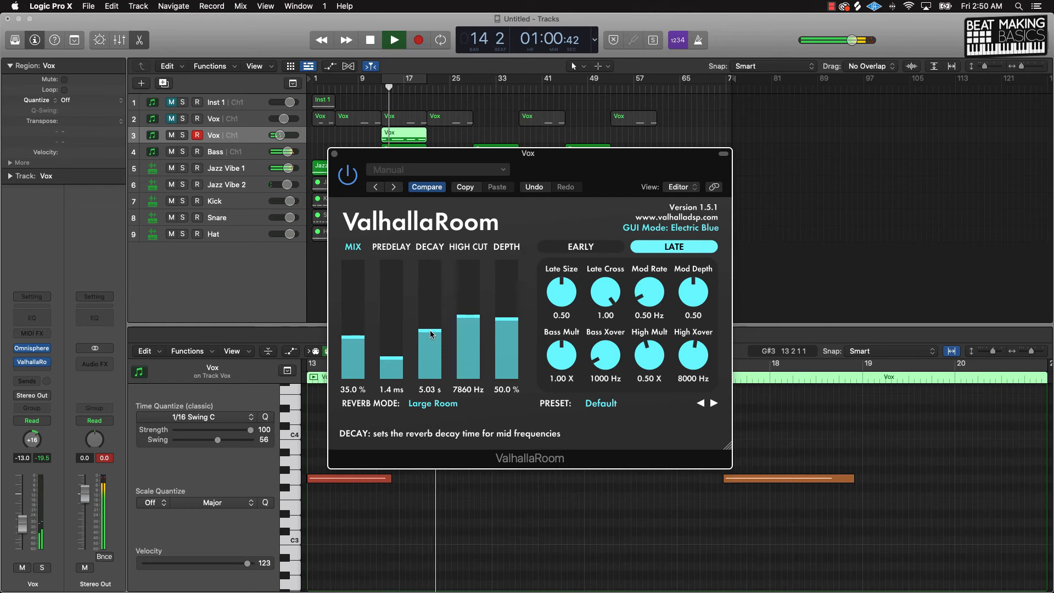
{"action": "left_click", "coordinate": [16, 478]}
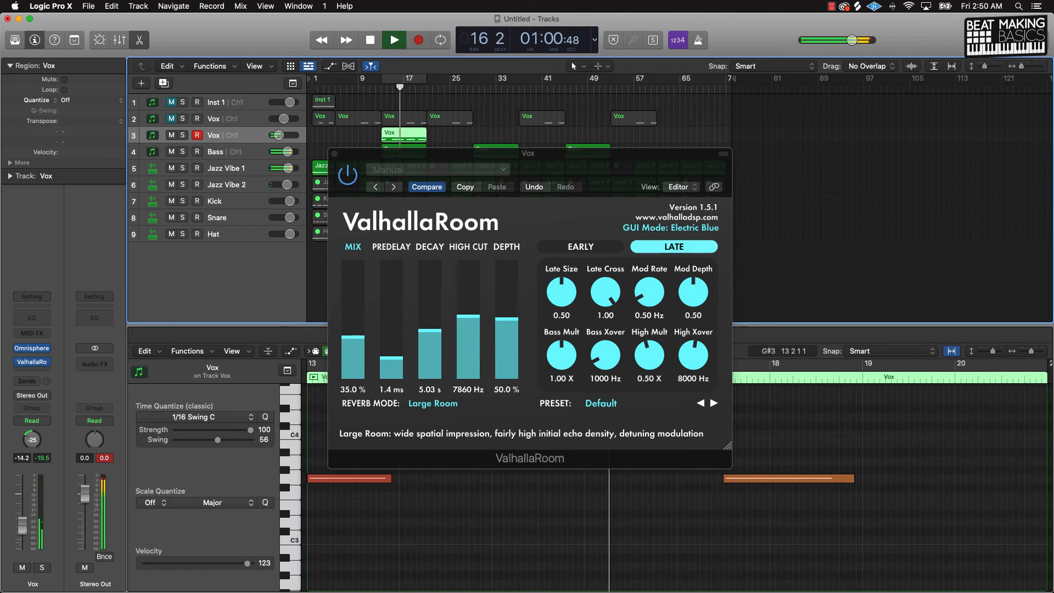
{"action": "left_click", "coordinate": [334, 153]}
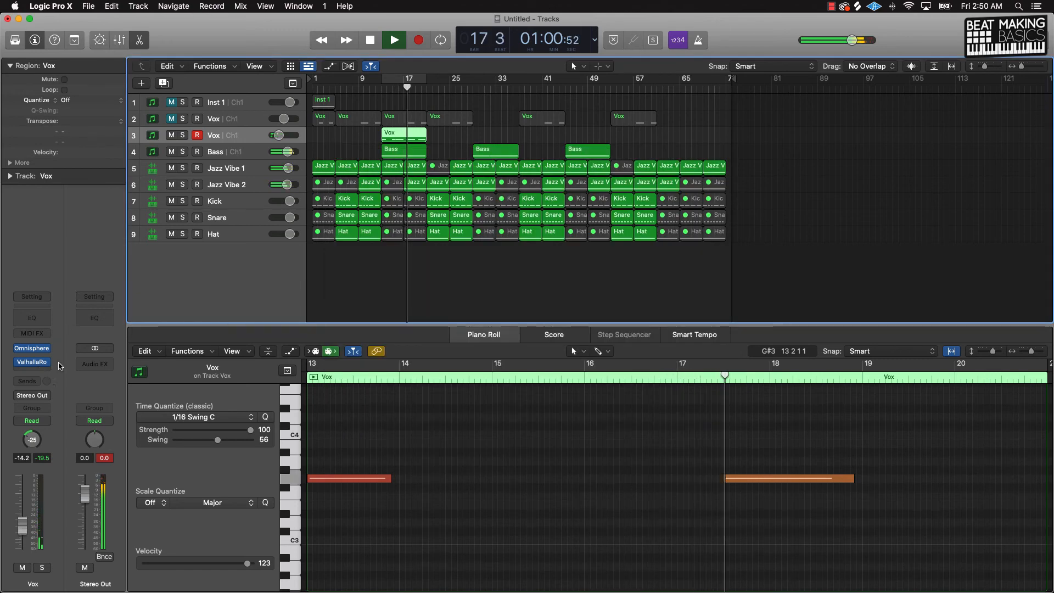
Add a Channel EQ to the Vox track with a 48 dB/Oct low cut at 144 Hz.
{"action": "left_click", "coordinate": [32, 317]}
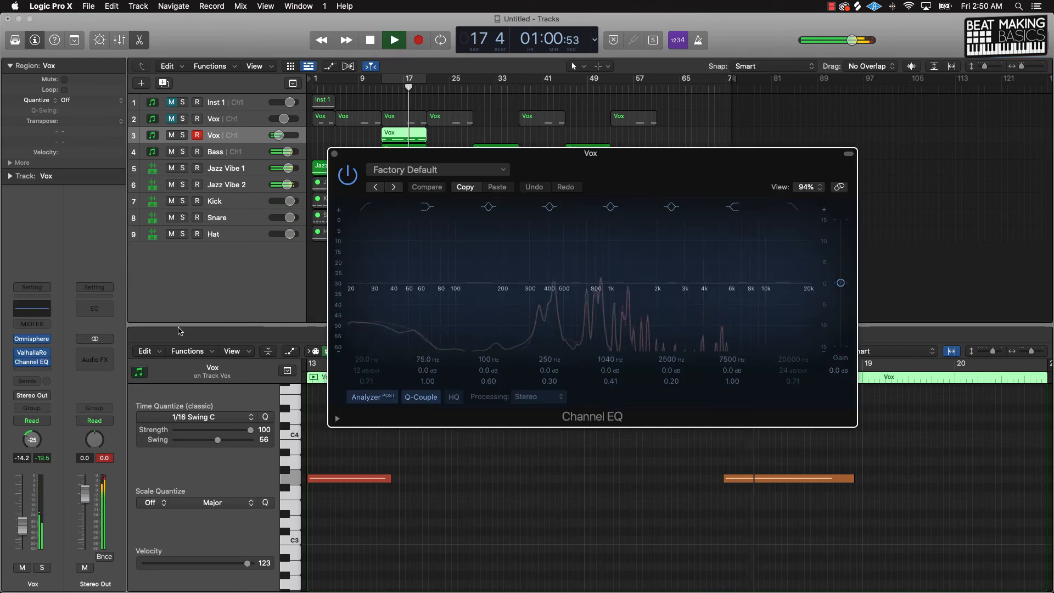
{"action": "left_click", "coordinate": [366, 208]}
{"action": "left_click_drag", "start_coordinate": [377, 373], "coordinate": [366, 335]}
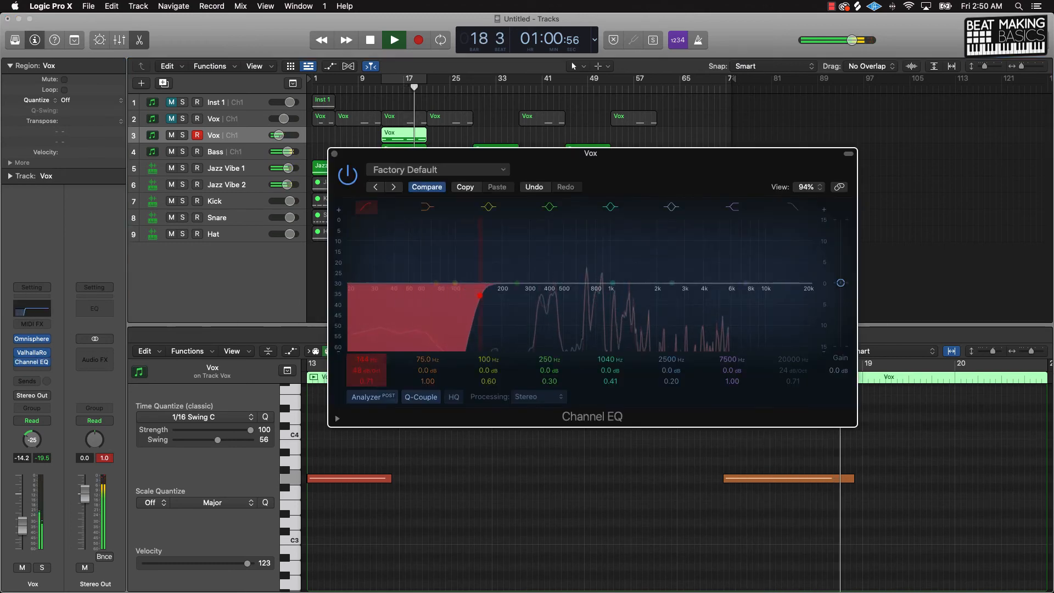
{"action": "left_click", "coordinate": [333, 154]}
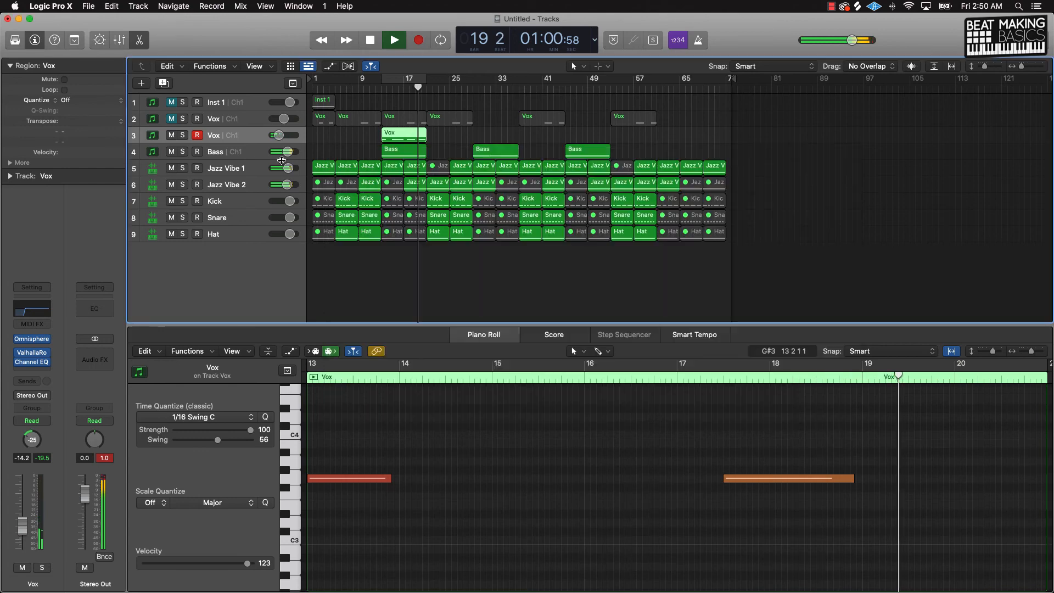
Pan the Jazz Vibe 1 track slightly right and the Jazz Vibe 2 track to +14.
{"action": "left_click", "coordinate": [248, 169]}
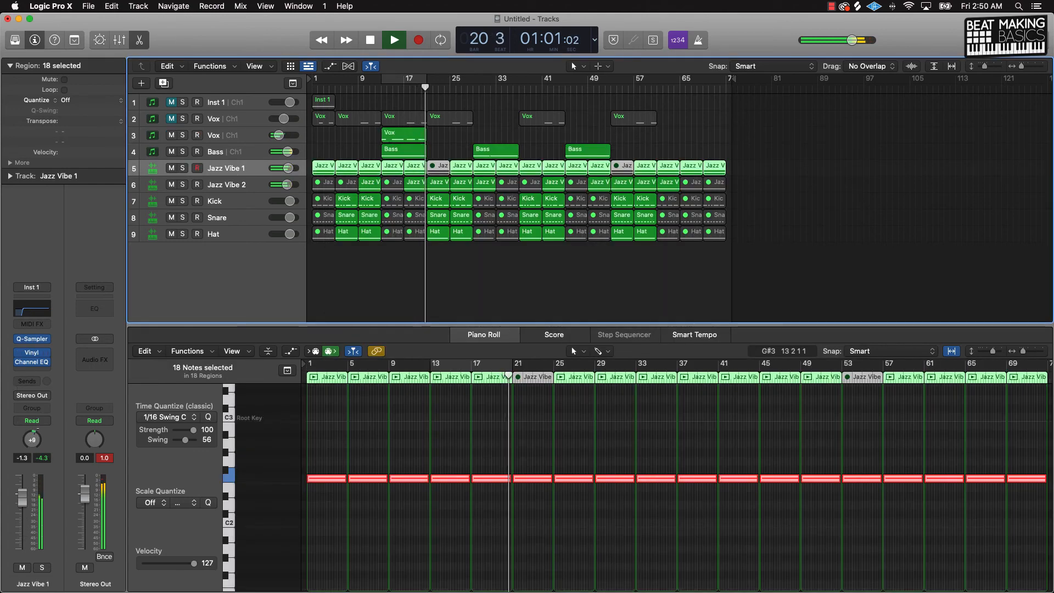
{"action": "key", "text": "Down"}
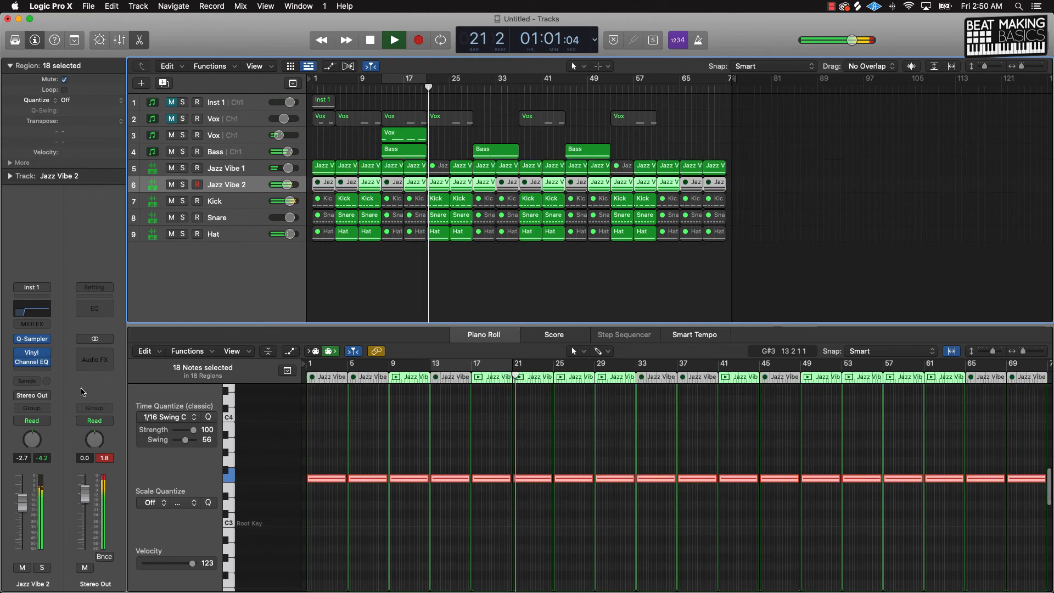
{"action": "left_click_drag", "start_coordinate": [34, 449], "coordinate": [34, 442]}
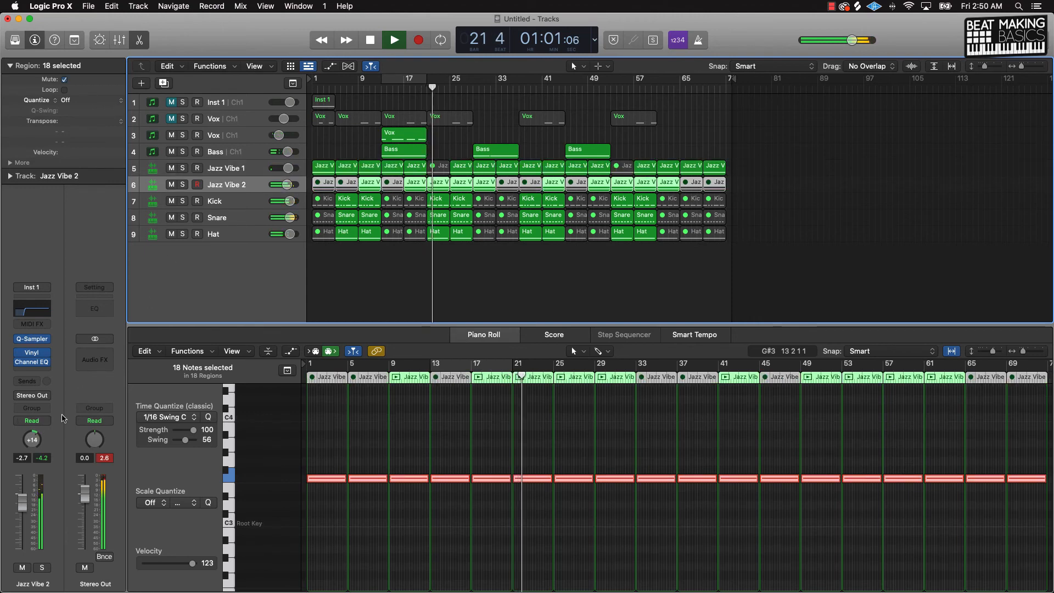
Copy the new Vox region to bars 29, 45 and 61, and the Bass region to bar 61.
{"action": "left_click", "coordinate": [540, 265]}
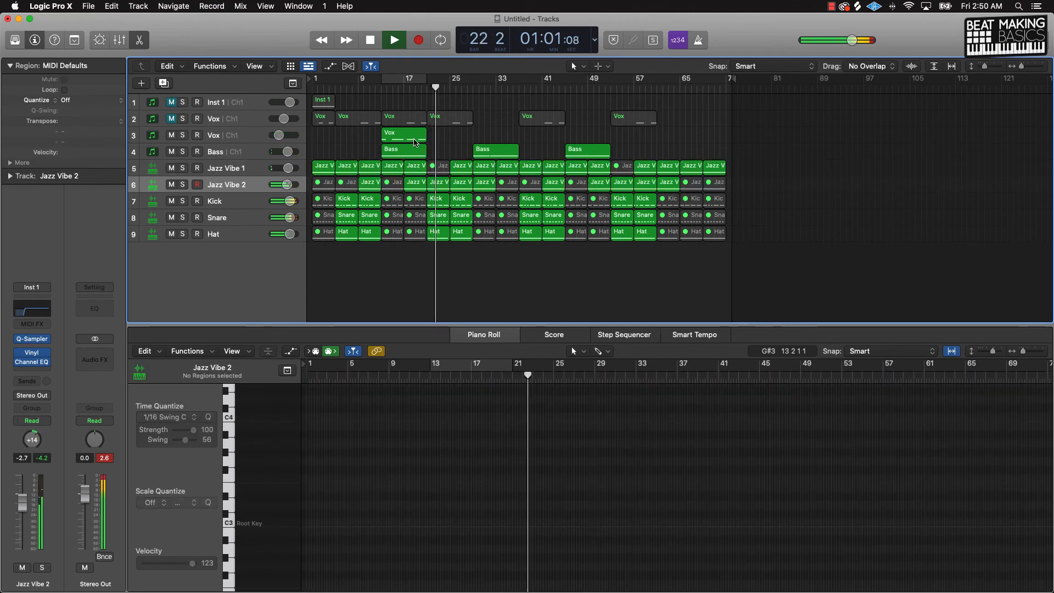
{"action": "left_click_drag", "start_coordinate": [416, 142], "coordinate": [679, 140]}
{"action": "left_click_drag", "start_coordinate": [588, 151], "coordinate": [681, 152]}
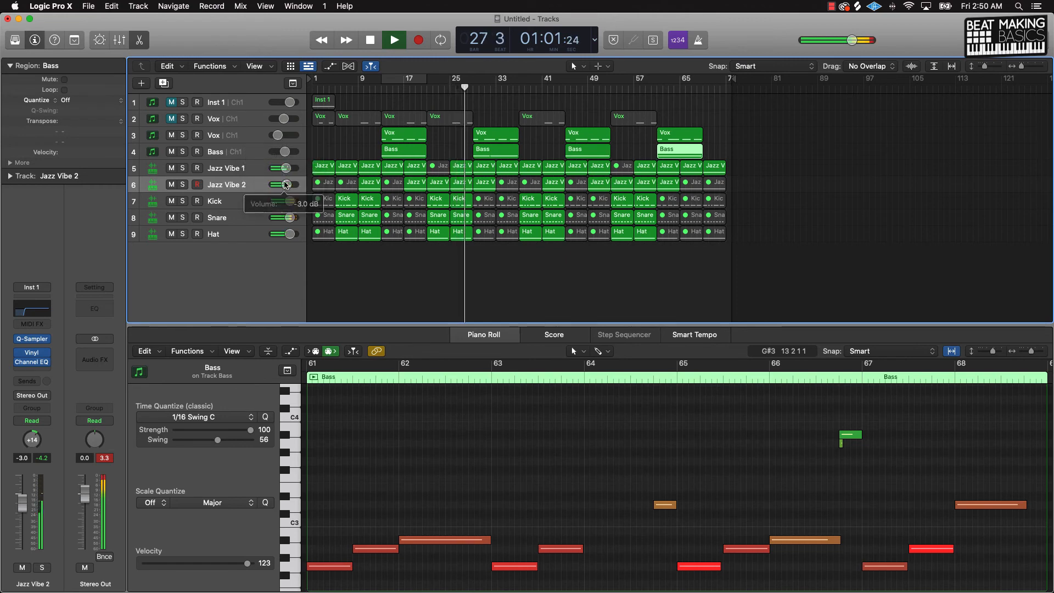
Reset the Stereo Out peak level and fit the whole arrangement to the Tracks area.
{"action": "left_click", "coordinate": [105, 458]}
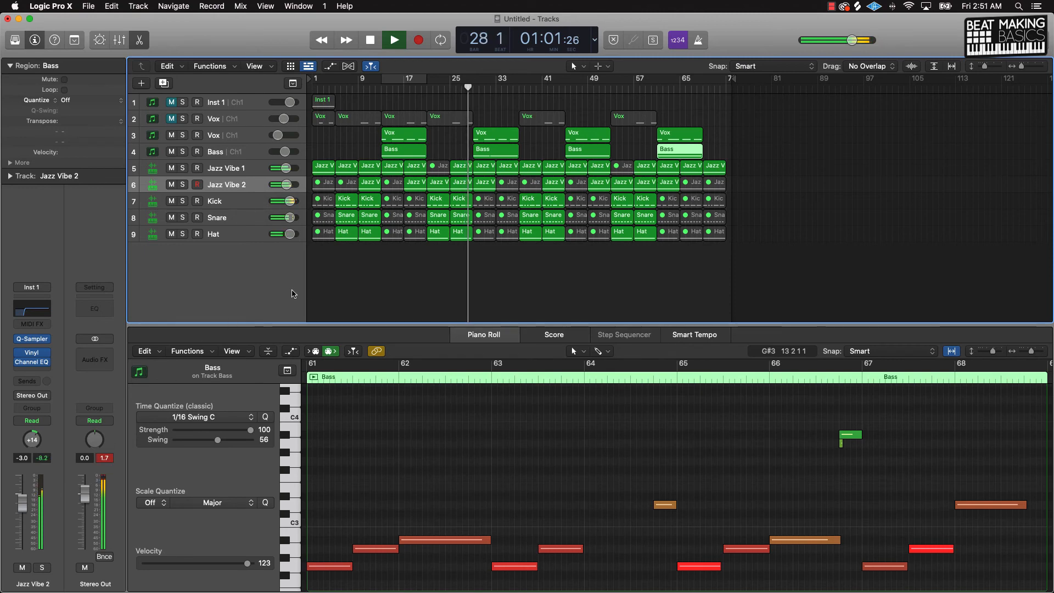
{"action": "left_click", "coordinate": [400, 280]}
{"action": "left_click", "coordinate": [418, 266], "text": "ctrl+alt"}
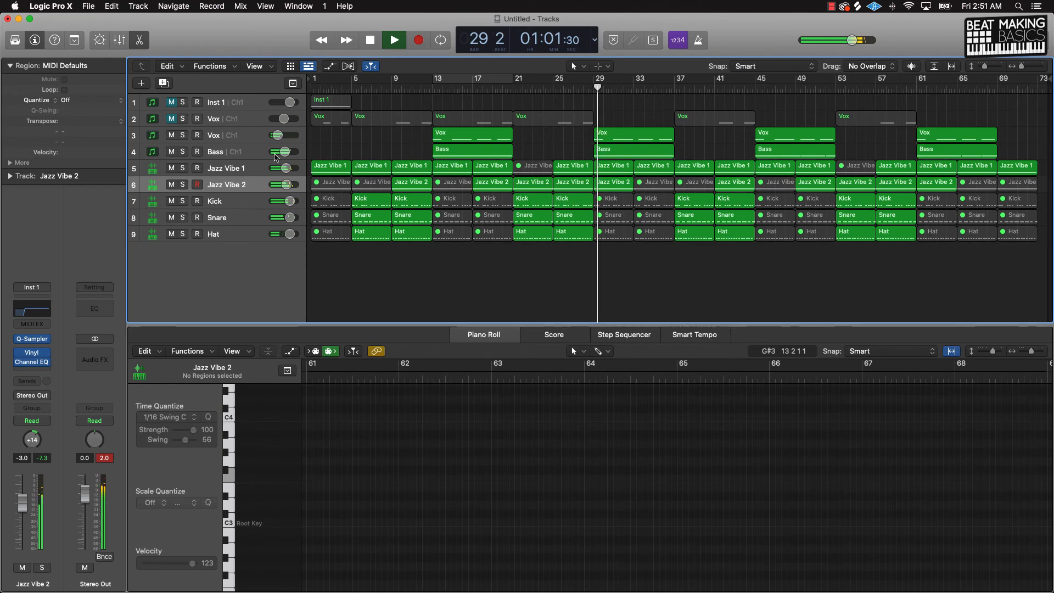
Add an 8500 Hz high cut to the unmuted Vox track's Channel EQ and set the track to pan +4 and -16.2 dB.
{"action": "left_click", "coordinate": [241, 140]}
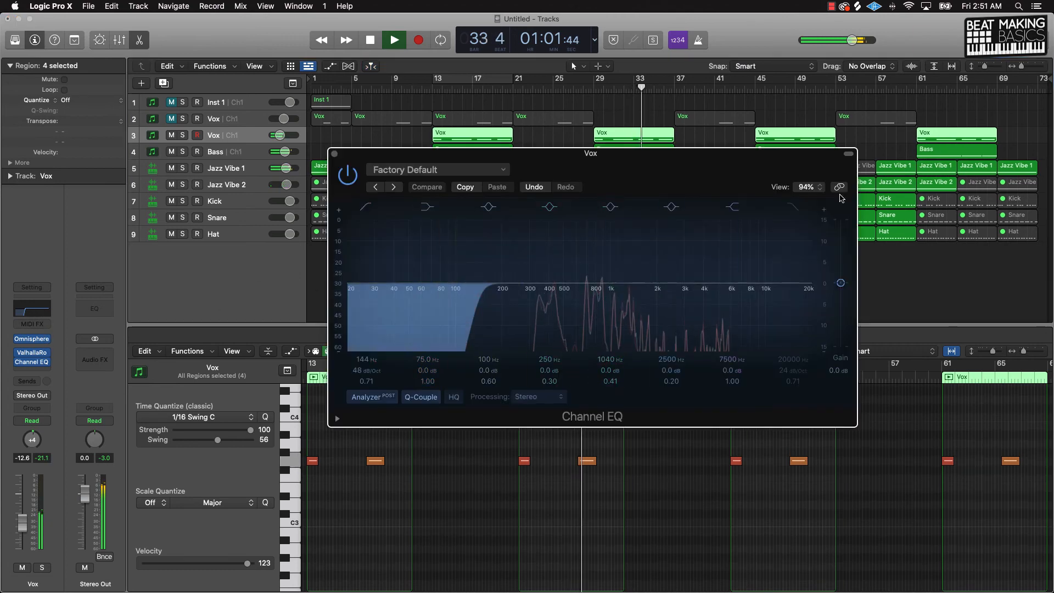
{"action": "left_click_drag", "start_coordinate": [807, 285], "coordinate": [769, 299]}
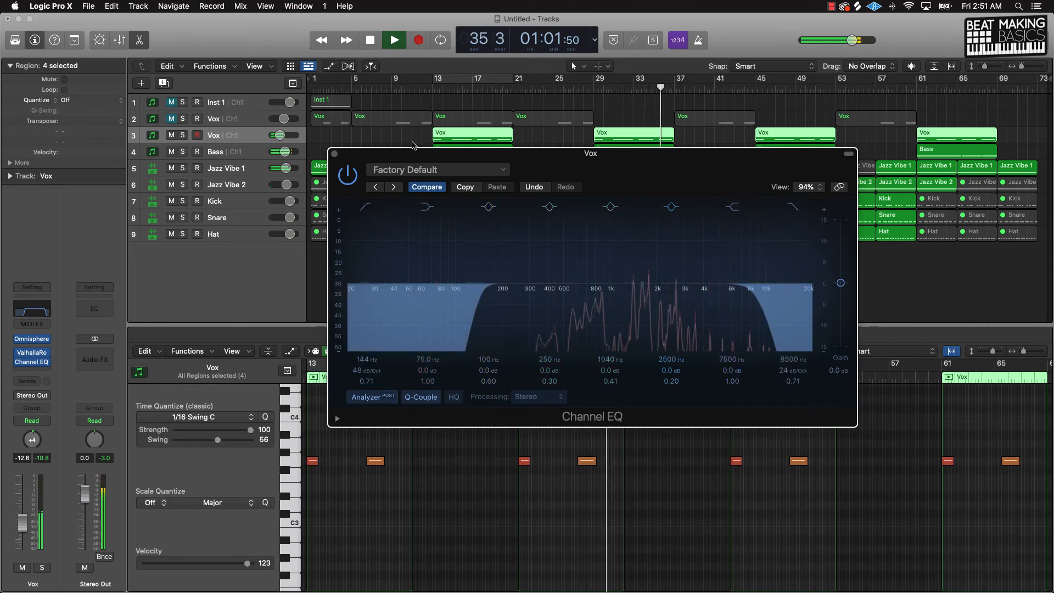
{"action": "key", "text": "super+w"}
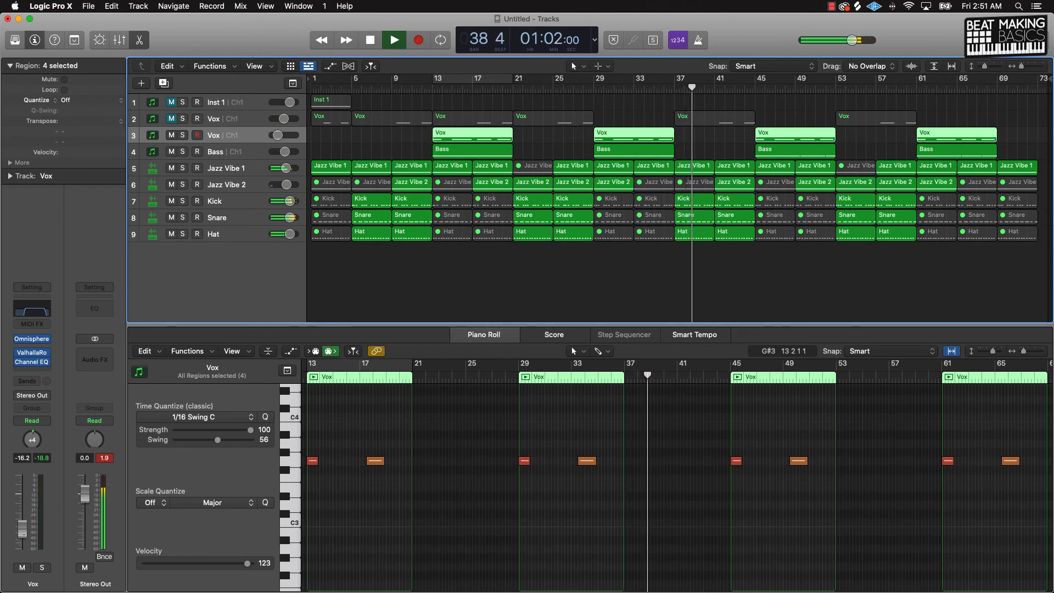
{"action": "left_click", "coordinate": [487, 278]}
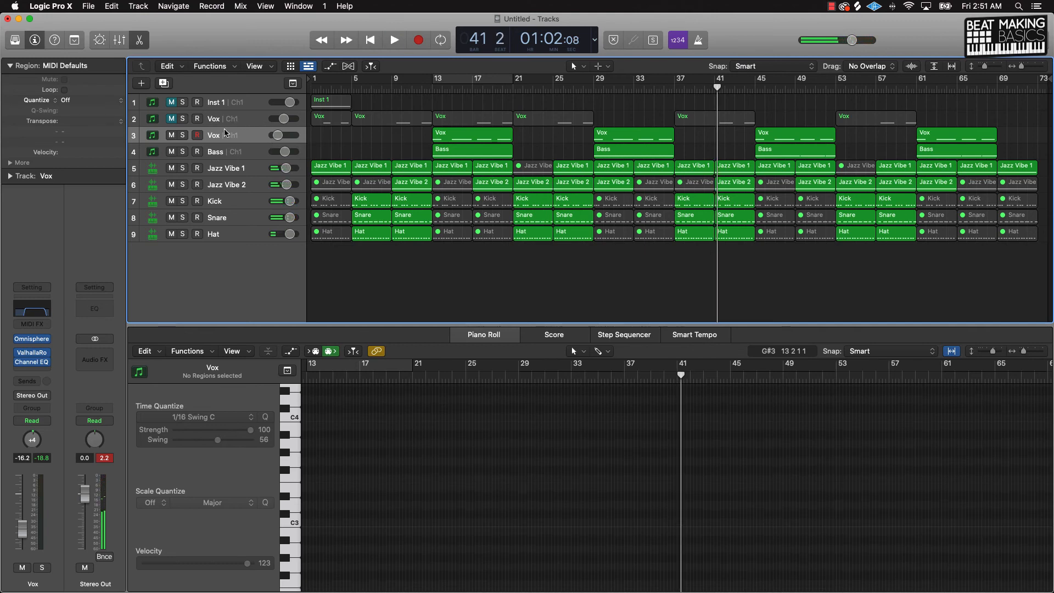
Duplicate the unmuted Vox track and place two copies of the muted Vox track's opening region on it at bars 13 and 17.
{"action": "key", "text": "super+d"}
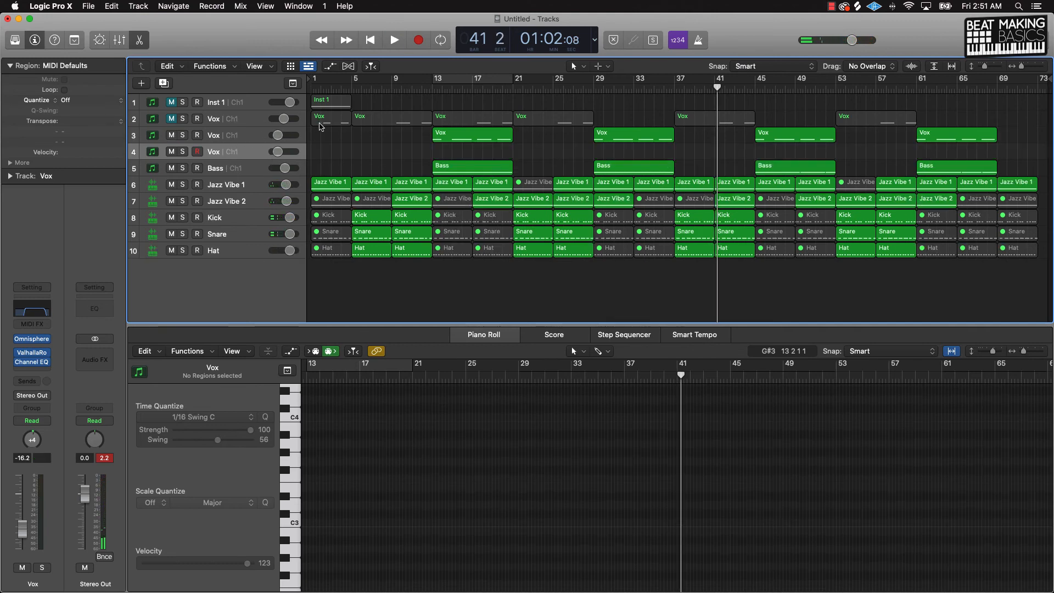
{"action": "left_click_drag", "start_coordinate": [324, 126], "coordinate": [486, 154]}
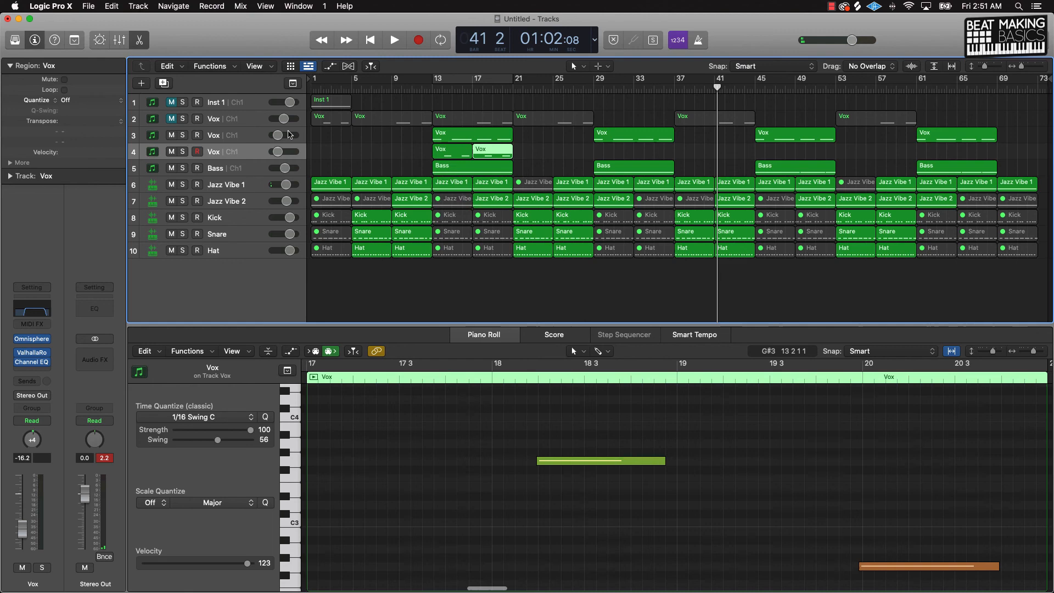
Mute the track that was duplicated, play from bar 13 and set the new Vox track's volume to -15.0 dB.
{"action": "left_click", "coordinate": [175, 135]}
{"action": "left_click", "coordinate": [438, 88]}
{"action": "key", "text": "space"}
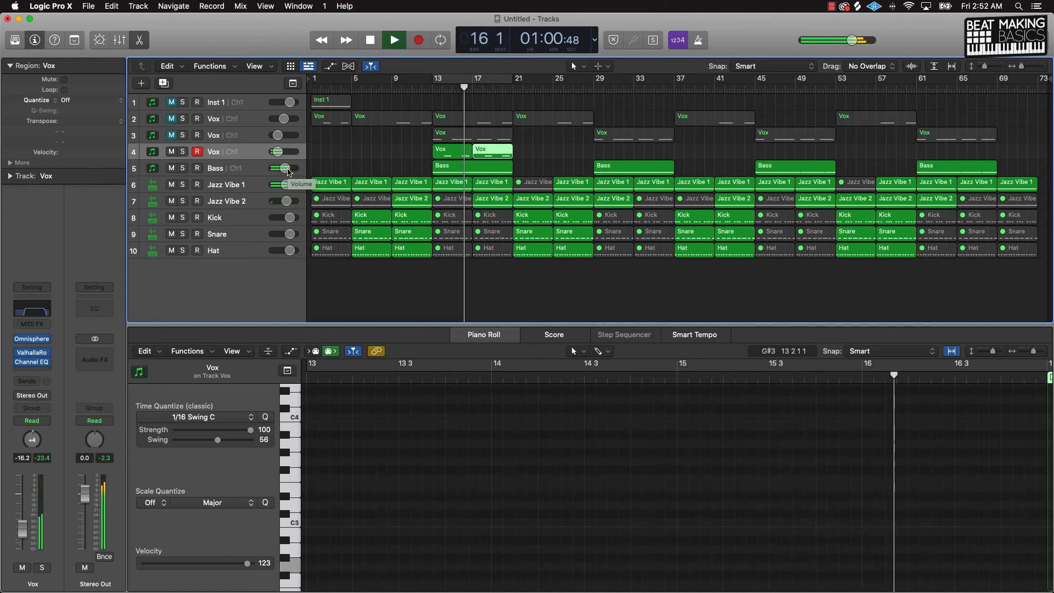
{"action": "left_click", "coordinate": [278, 152]}
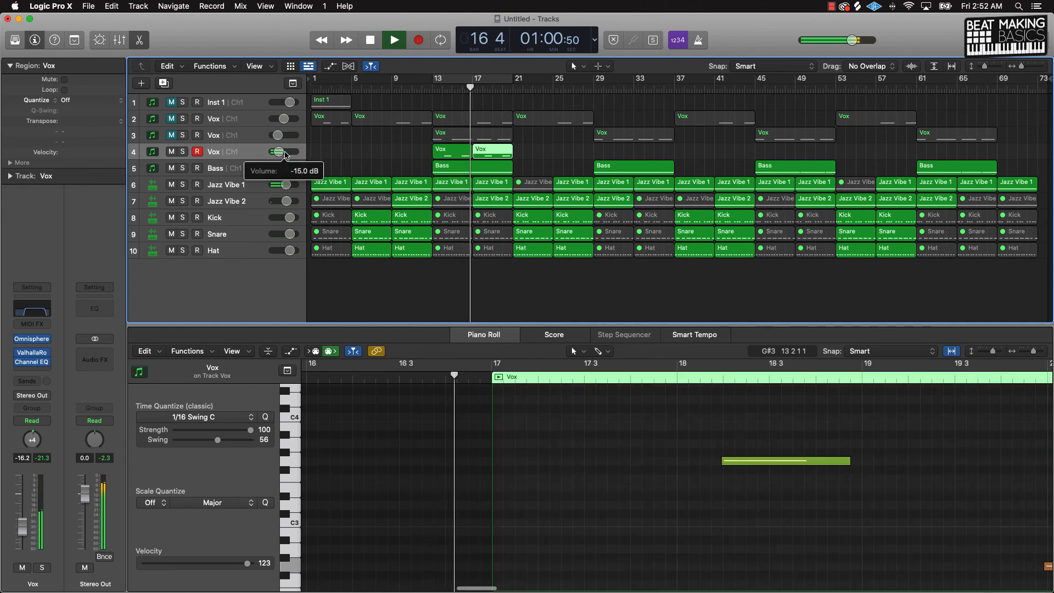
Join the two new Vox regions at bars 13 and 17 into one, copy it to bars 29, 45 and 61, and stop playback.
{"action": "left_click", "coordinate": [531, 157]}
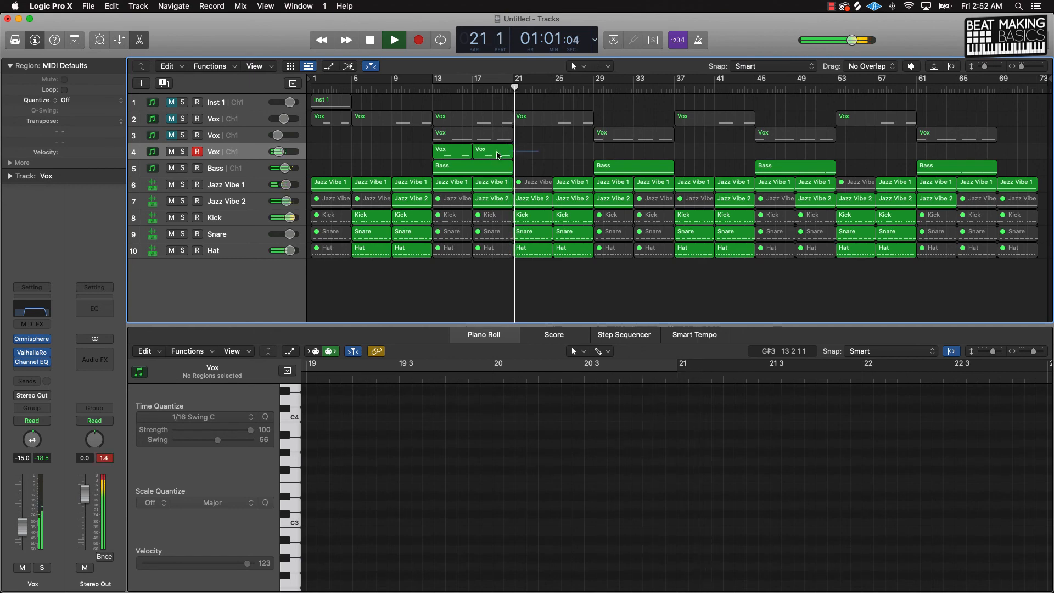
{"action": "left_click_drag", "start_coordinate": [541, 154], "coordinate": [462, 154]}
{"action": "key", "text": "super+j"}
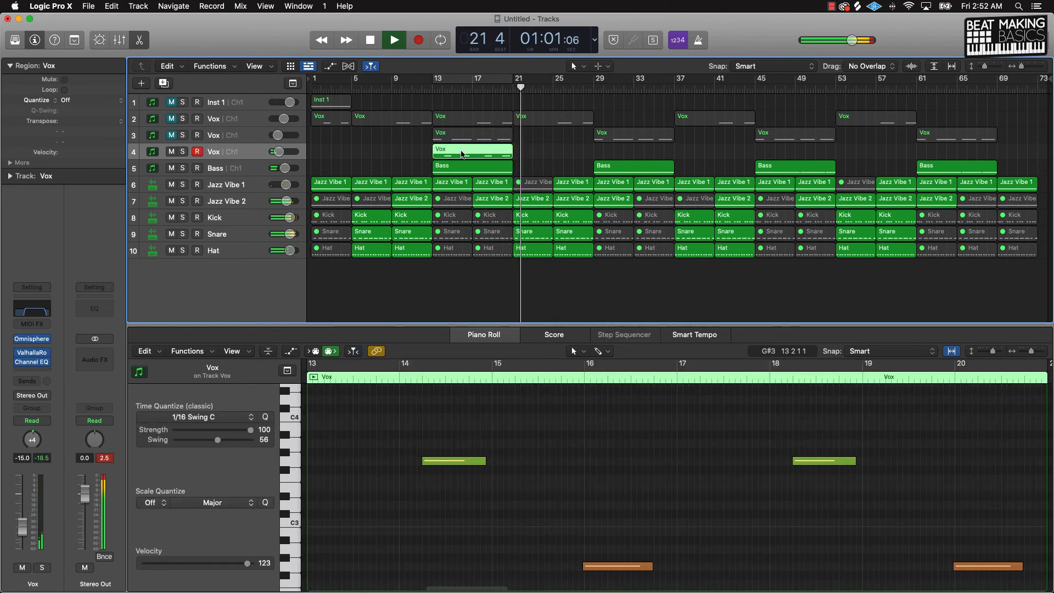
{"action": "left_click_drag", "start_coordinate": [466, 155], "coordinate": [630, 159]}
{"action": "left_click_drag", "start_coordinate": [630, 158], "coordinate": [949, 159]}
{"action": "left_click", "coordinate": [890, 160]}
{"action": "key", "text": "space"}
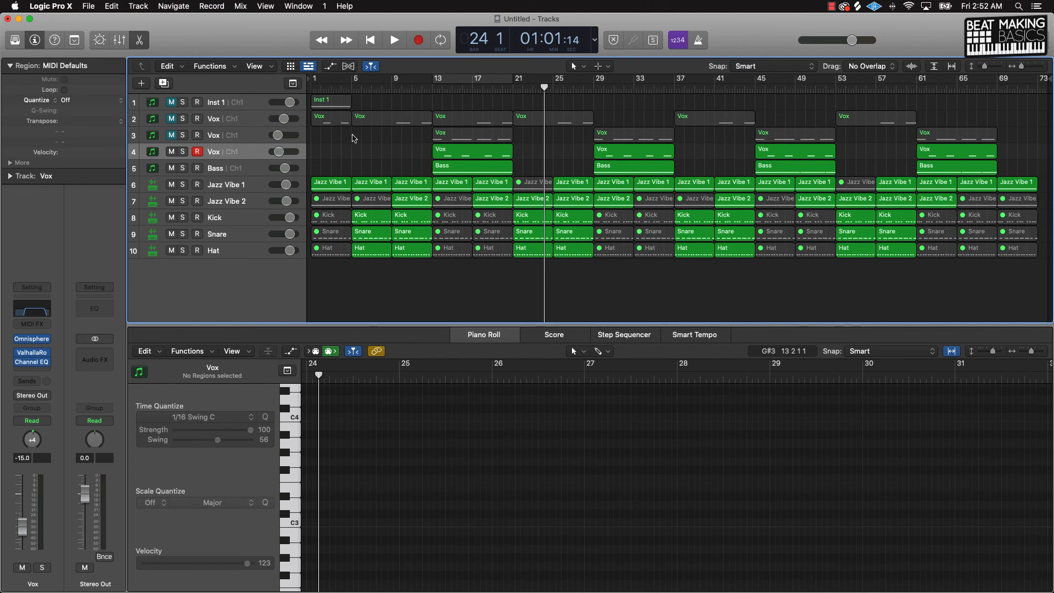
Delete the two muted Vox tracks together with all their regions.
{"action": "left_click", "coordinate": [222, 143]}
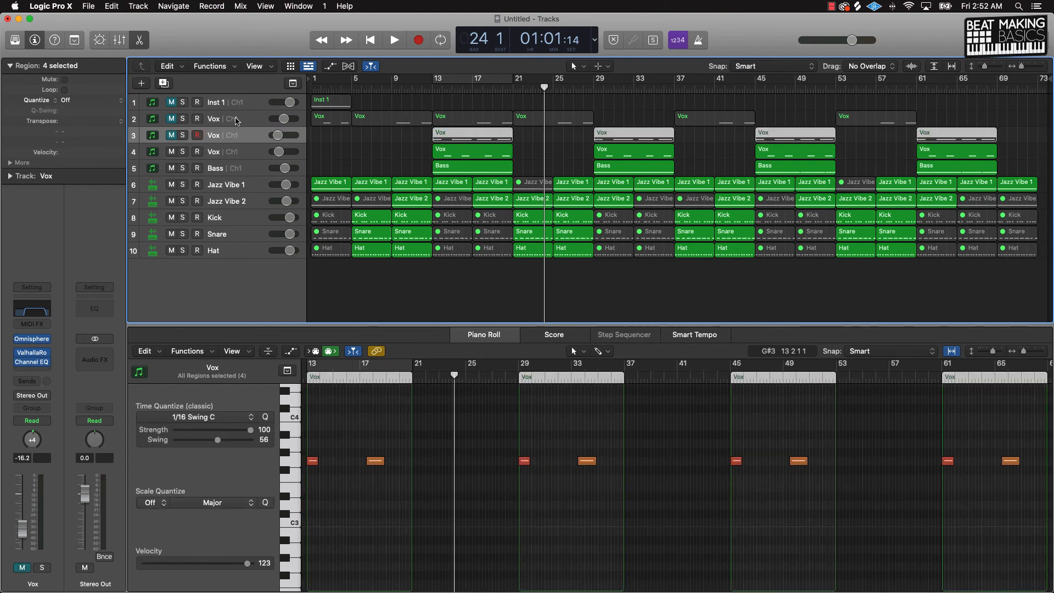
{"action": "left_click", "coordinate": [237, 121], "text": "shift"}
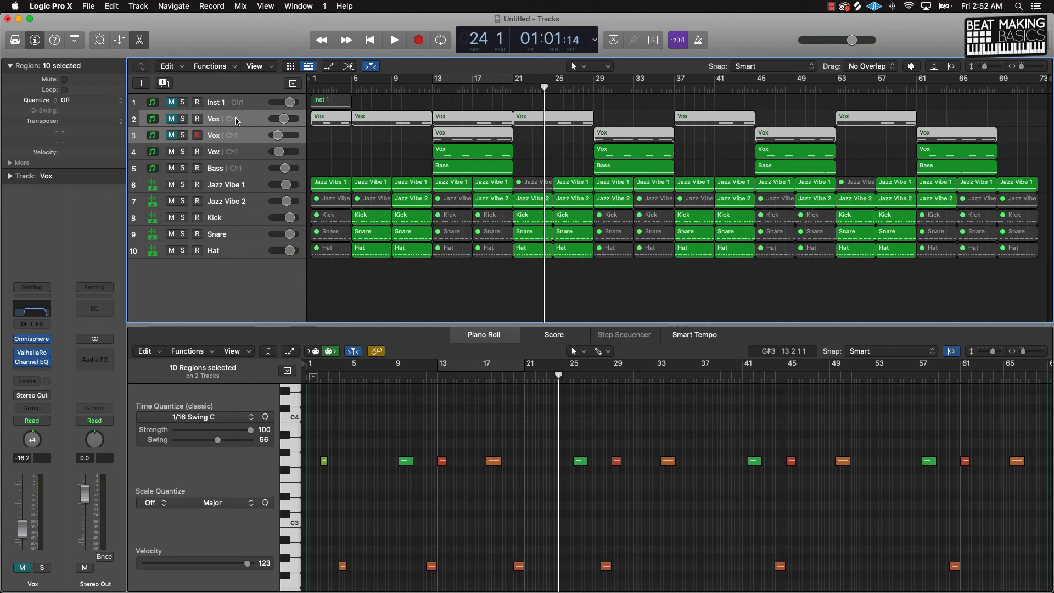
{"action": "key", "text": "Delete"}
{"action": "key", "text": "Delete"}
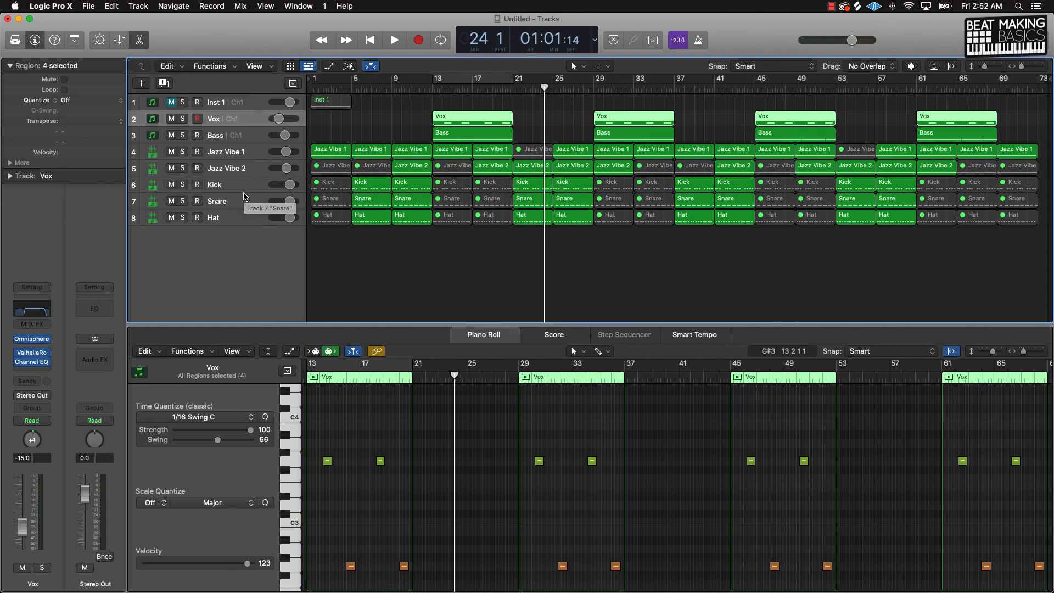
{"action": "left_click", "coordinate": [494, 243]}
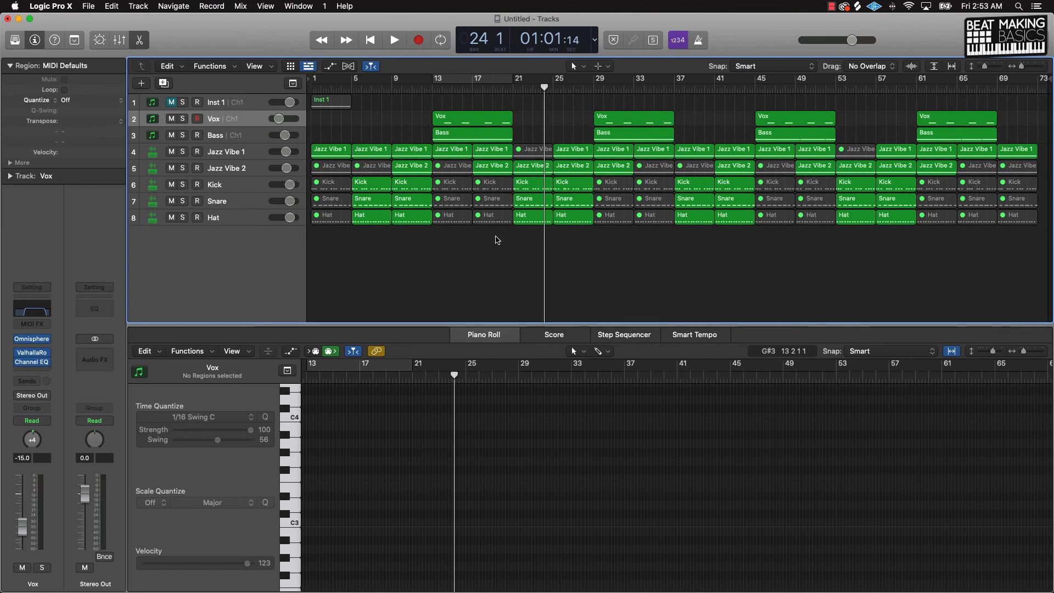
Play the arrangement from the beginning and close the Piano Roll editor.
{"action": "key", "text": "Return"}
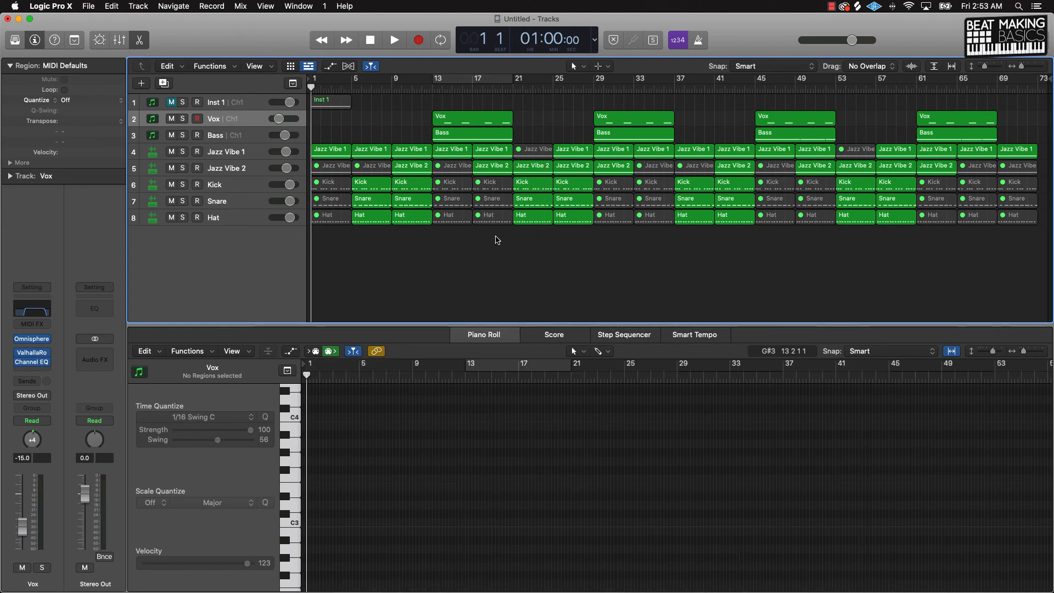
{"action": "key", "text": "space"}
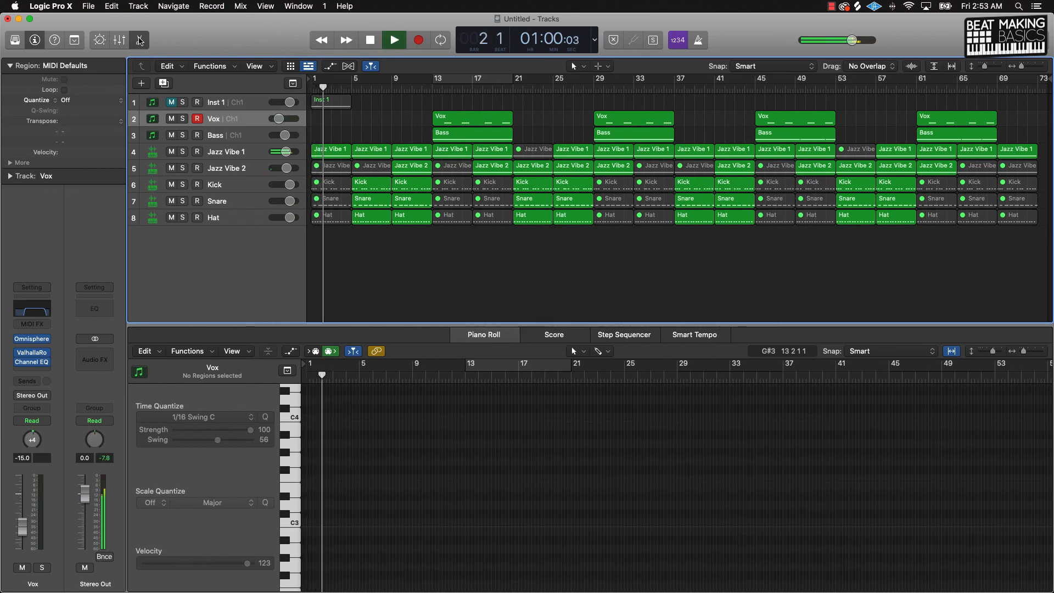
{"action": "key", "text": "e"}
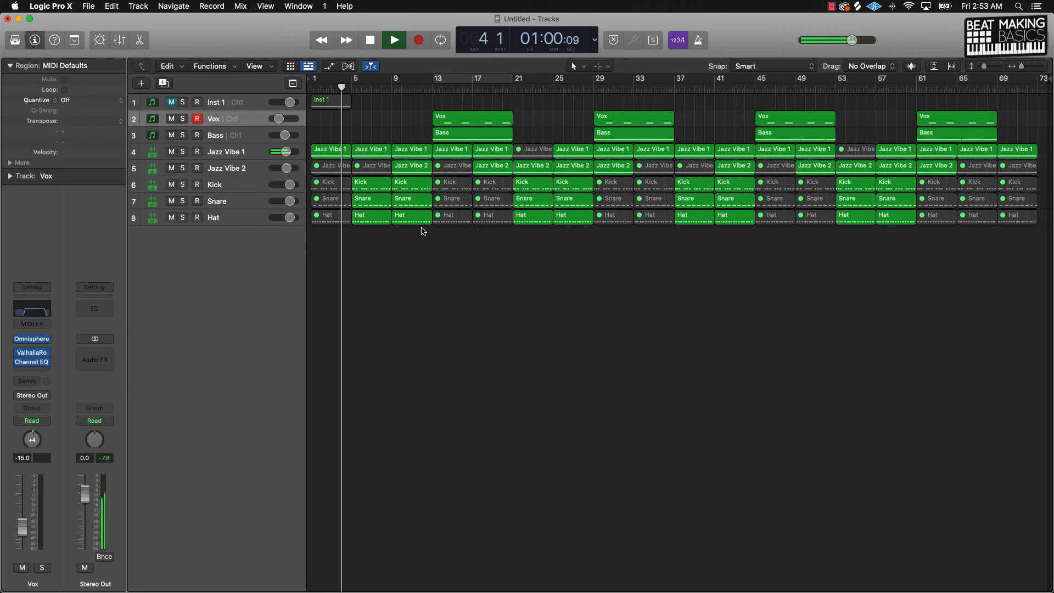
Trim about half a bar off the ends of the Kick, Snare and Hat regions starting at bars 9, 25, 41 and 57.
{"action": "left_click_drag", "start_coordinate": [423, 235], "coordinate": [420, 184]}
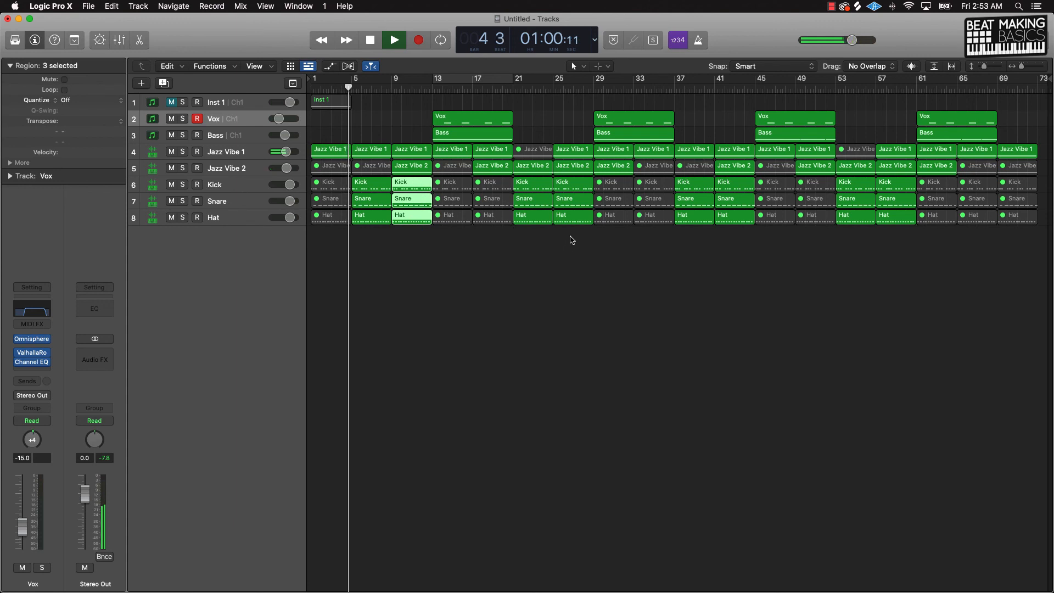
{"action": "left_click_drag", "start_coordinate": [572, 237], "coordinate": [574, 191]}
{"action": "left_click_drag", "start_coordinate": [741, 247], "coordinate": [737, 191]}
{"action": "left_click_drag", "start_coordinate": [886, 251], "coordinate": [893, 191]}
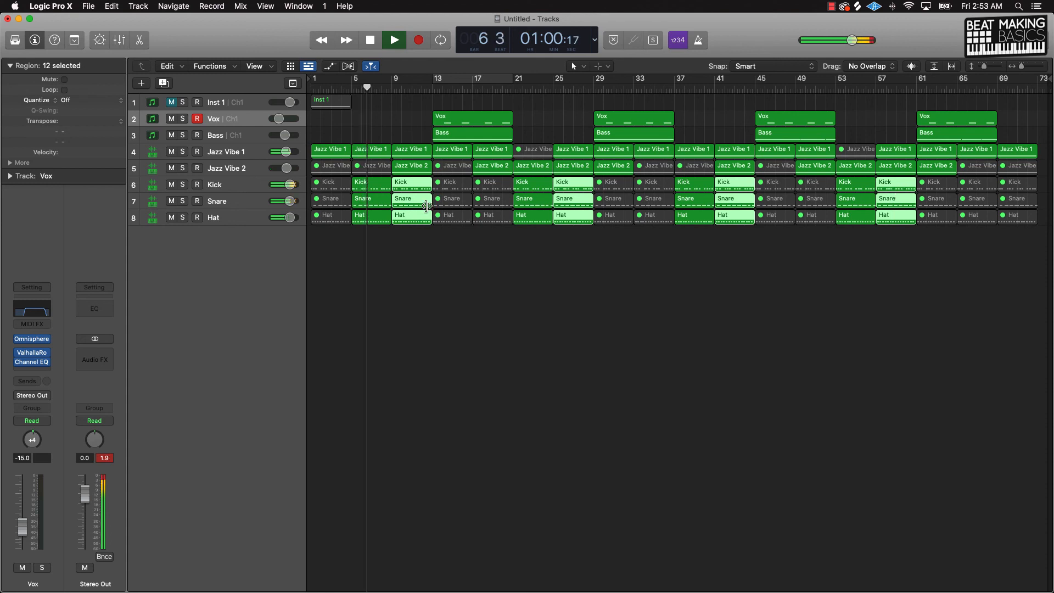
{"action": "left_click_drag", "start_coordinate": [430, 207], "coordinate": [425, 207]}
{"action": "key", "text": "super+Right"}
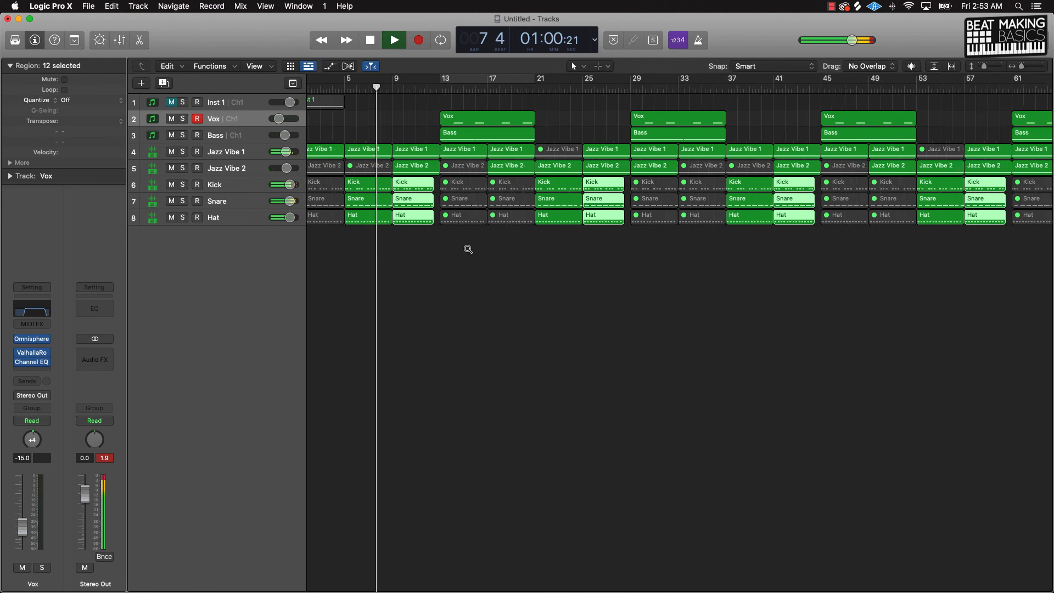
{"action": "left_click", "coordinate": [461, 256]}
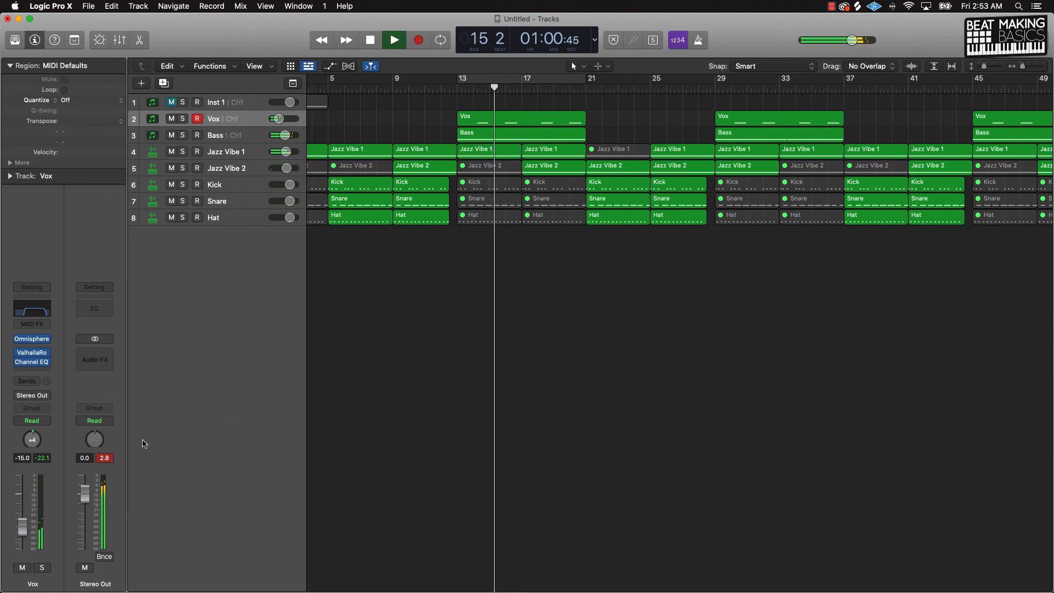
Insert a stereo Adaptive Limiter on the Stereo Out channel and turn on its True Peak Detection.
{"action": "left_click", "coordinate": [110, 364]}
{"action": "mouse_move", "coordinate": [118, 401]}
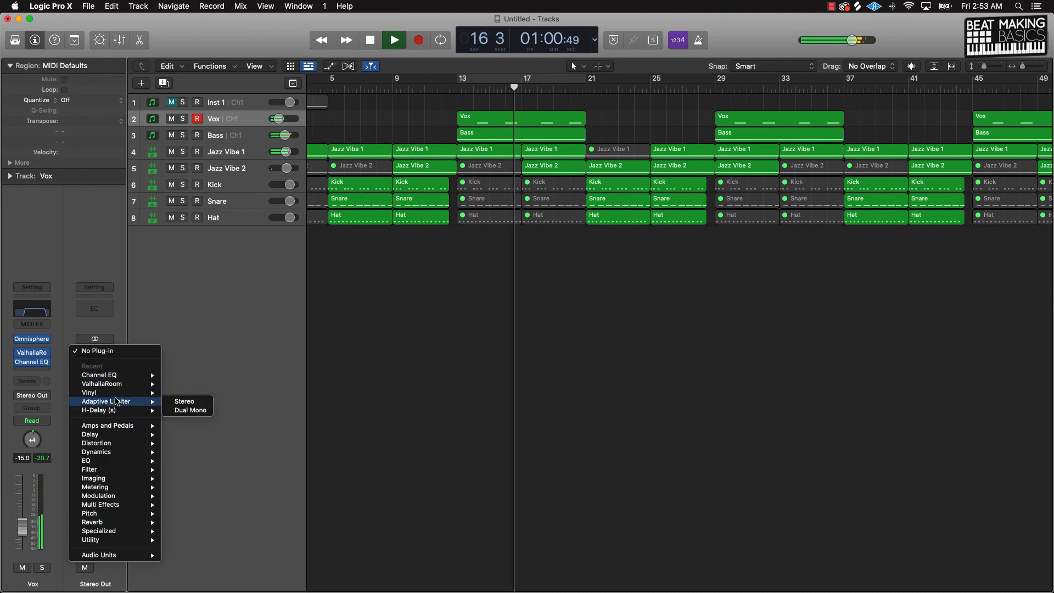
{"action": "left_click", "coordinate": [177, 403]}
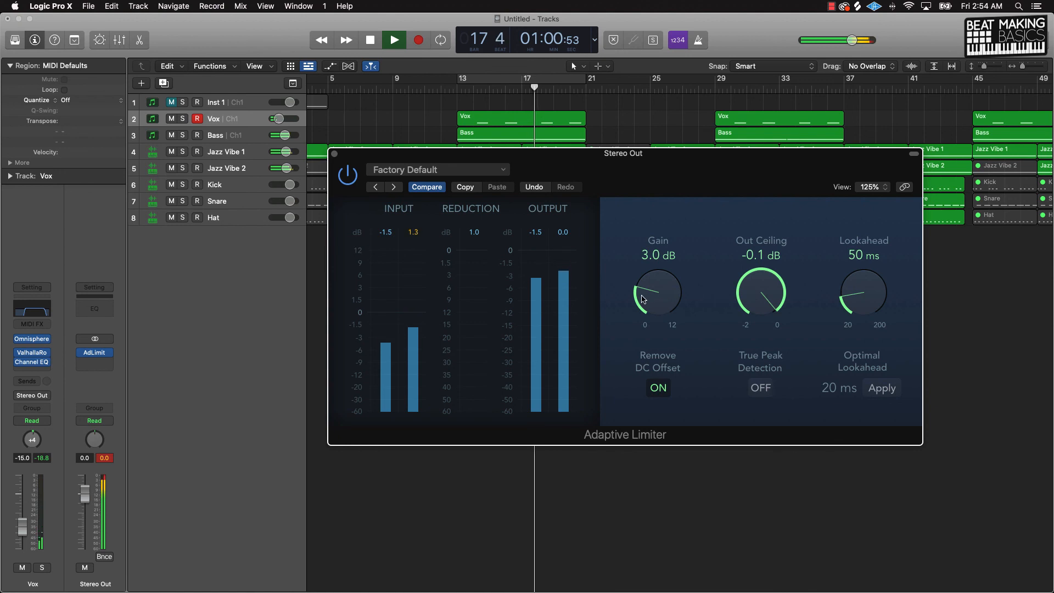
{"action": "left_click", "coordinate": [760, 388]}
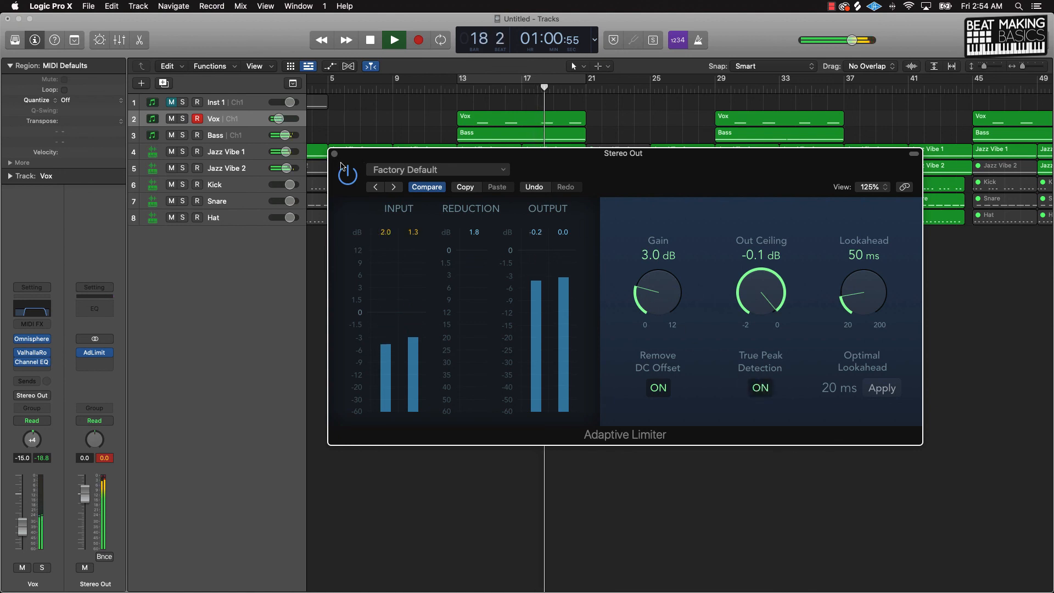
{"action": "key", "text": "super+w"}
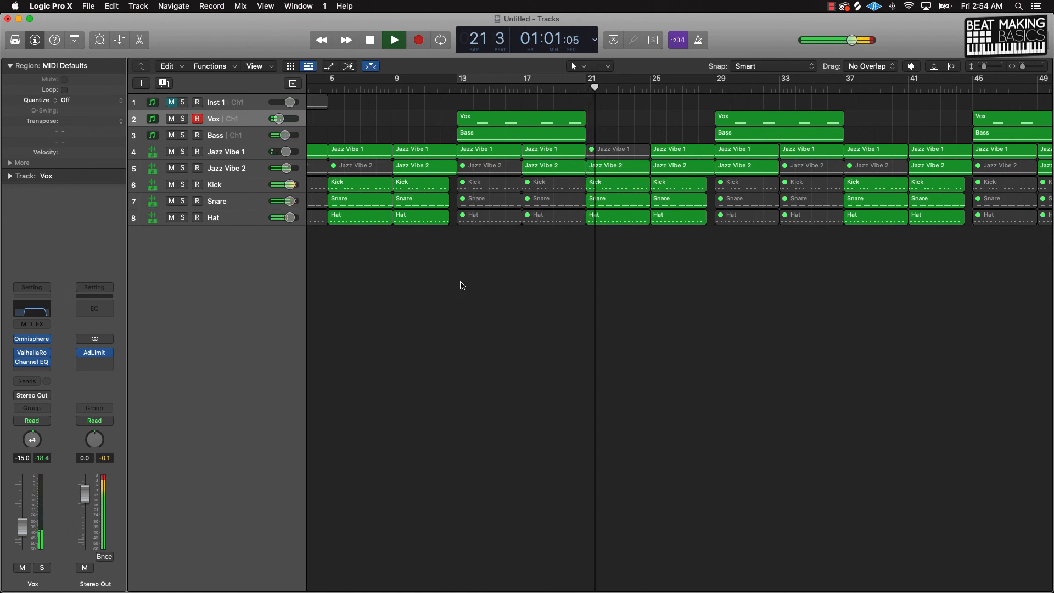
{"action": "left_click", "coordinate": [539, 261], "text": "ctrl+alt"}
{"action": "left_click", "coordinate": [541, 260], "text": "ctrl+alt"}
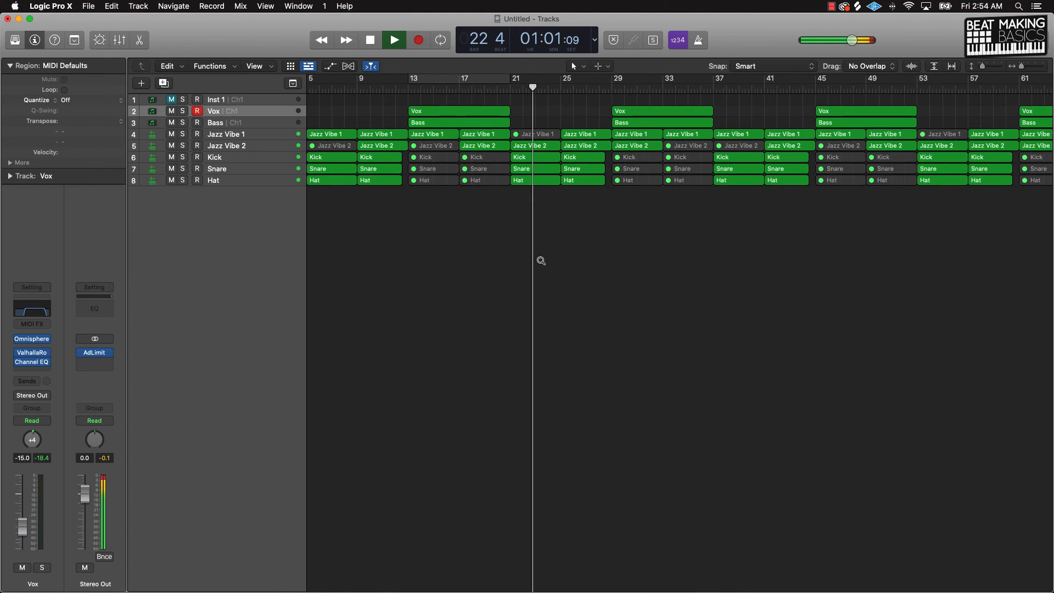